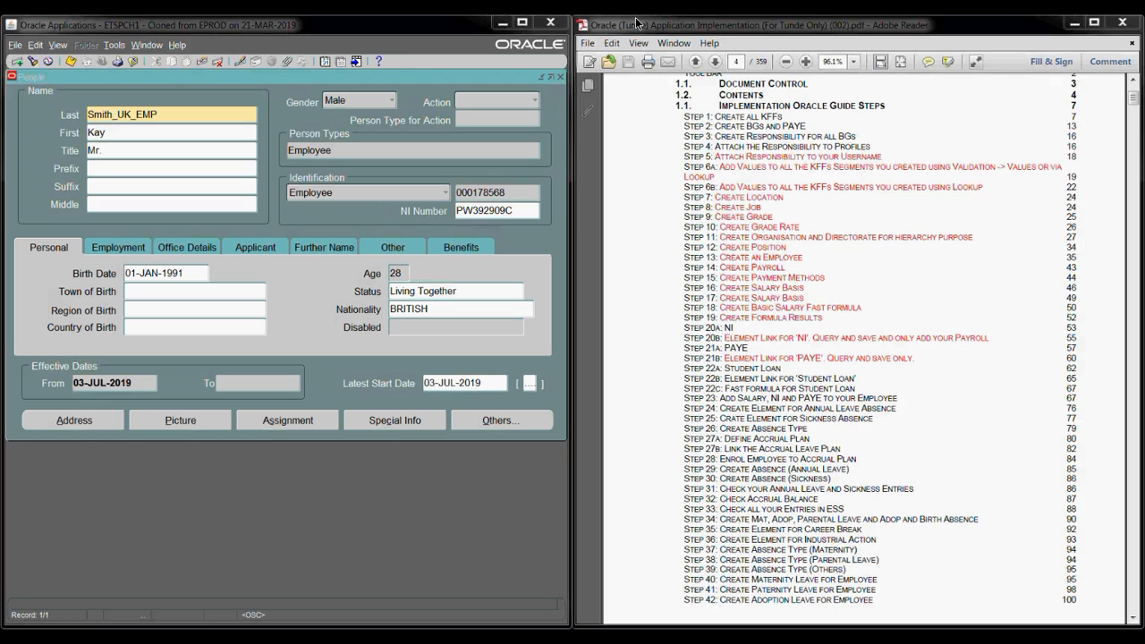
- Close the People form and open a blank Payroll Description form effective 10-JUL-2019
left_click(560, 76)
left_click(560, 76)
left_click(34, 288)
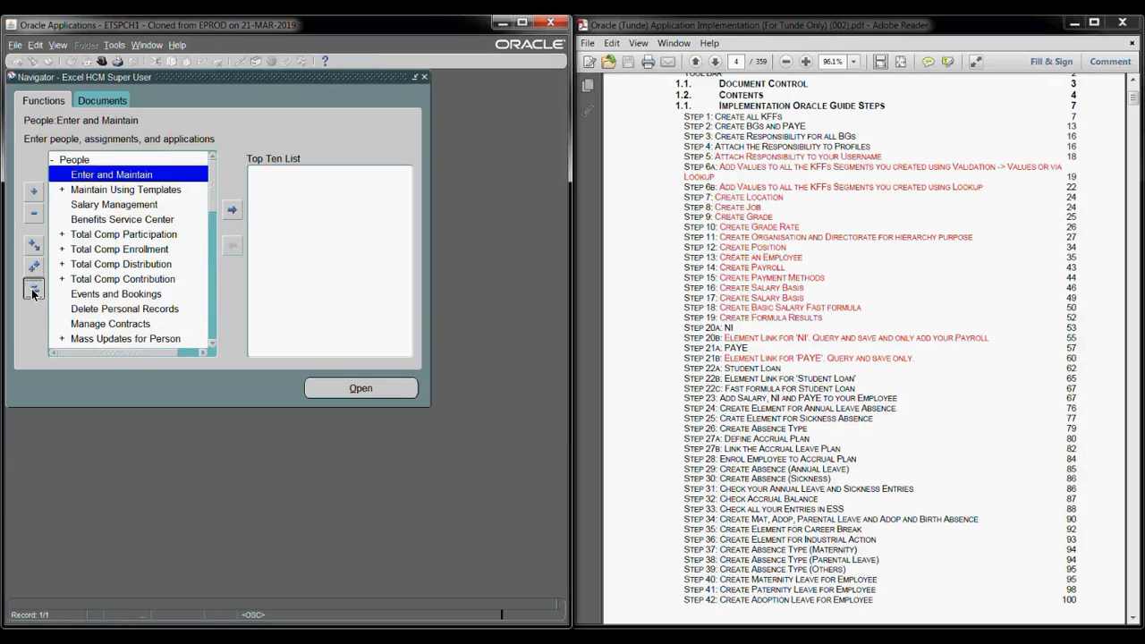
left_click(80, 252)
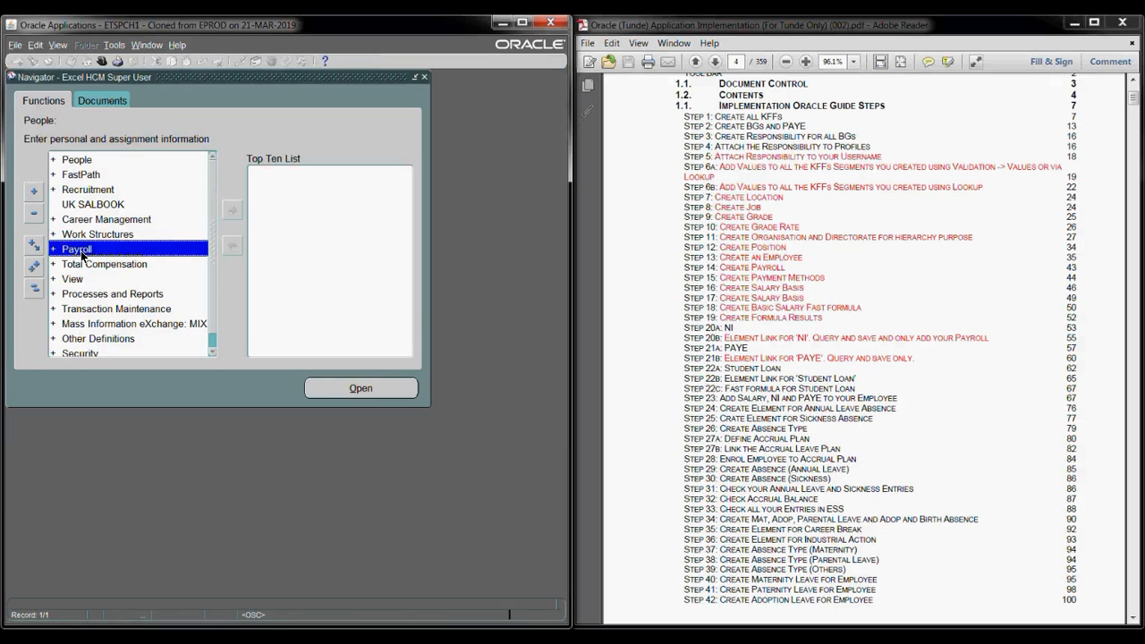
left_click(323, 388)
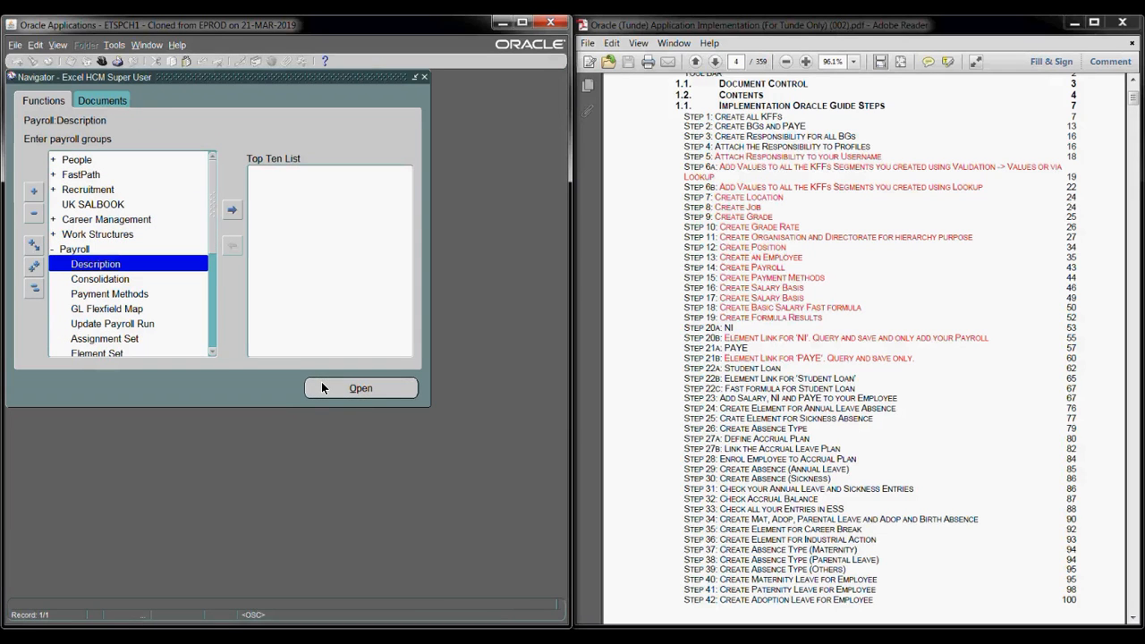
left_click(324, 388)
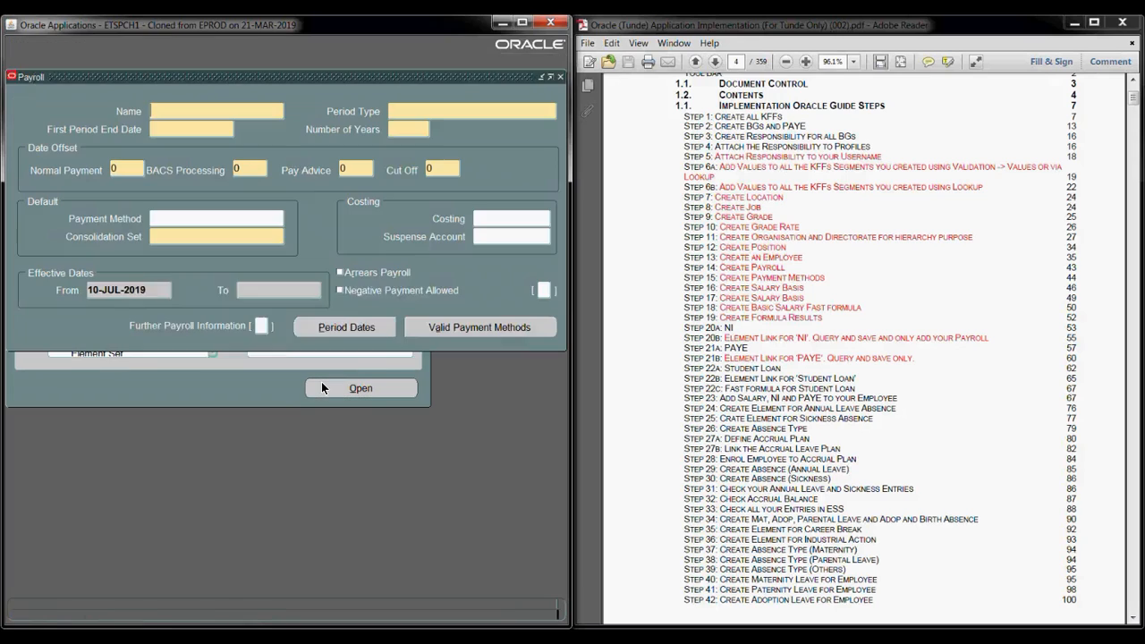
- Keep the current effective date and query the existing Excel Payroll definition
left_click(395, 358)
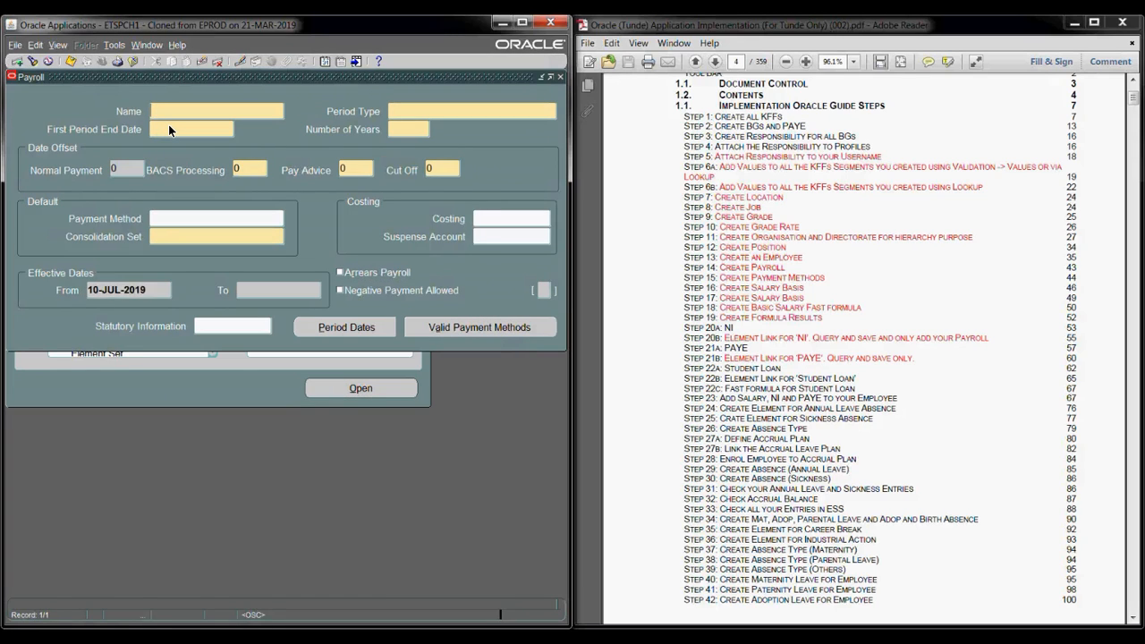
key("F11")
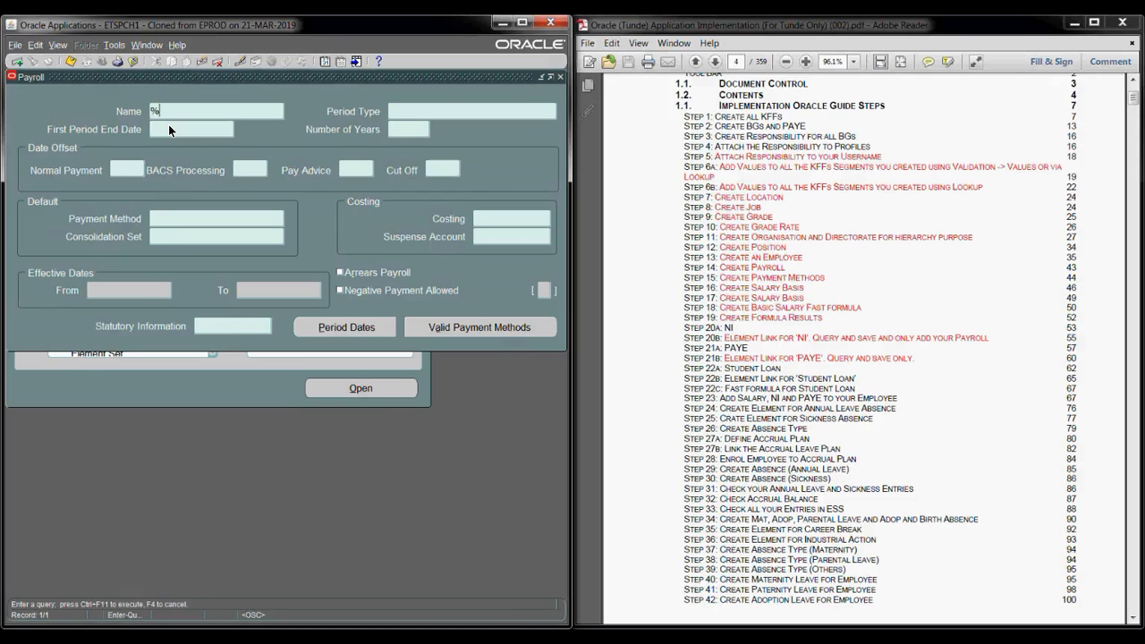
key("ctrl+F11")
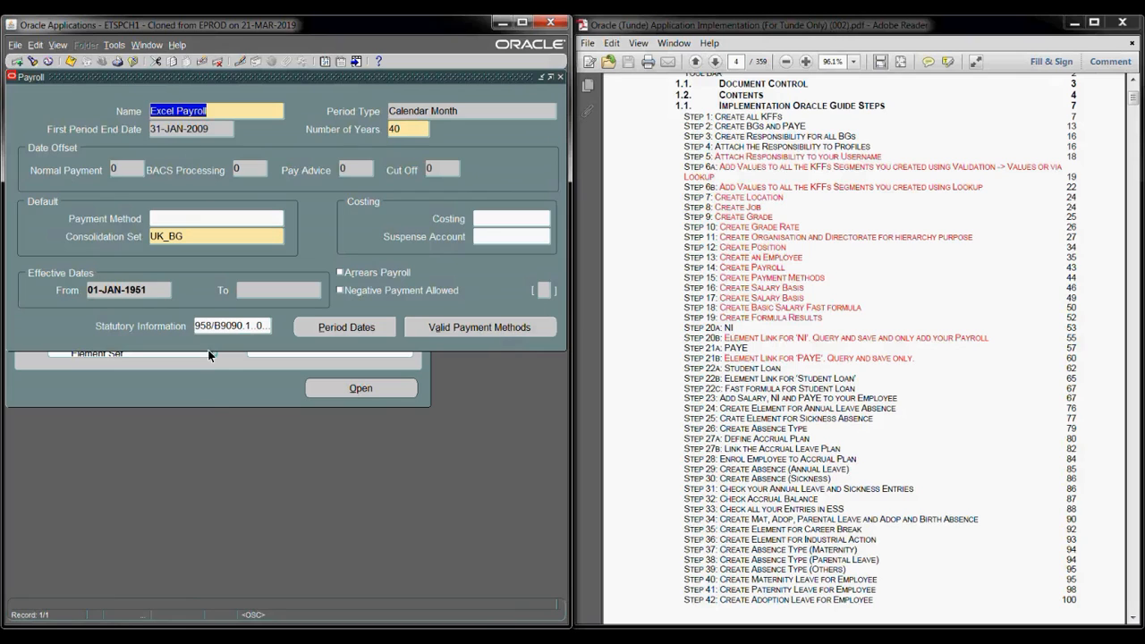
left_click(225, 330)
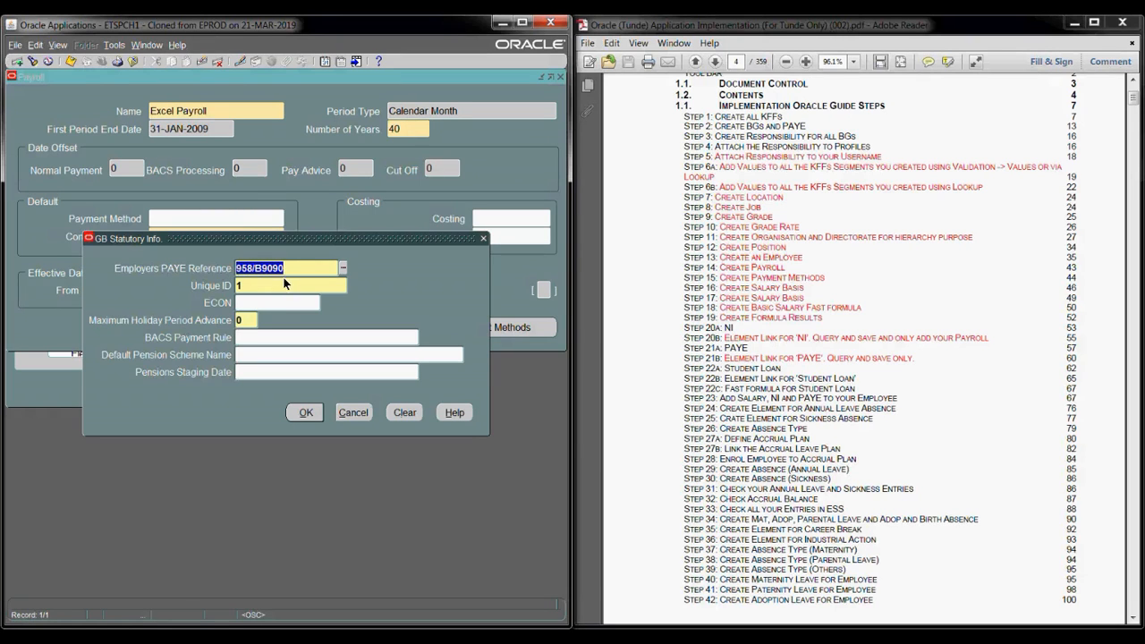
left_click(352, 412)
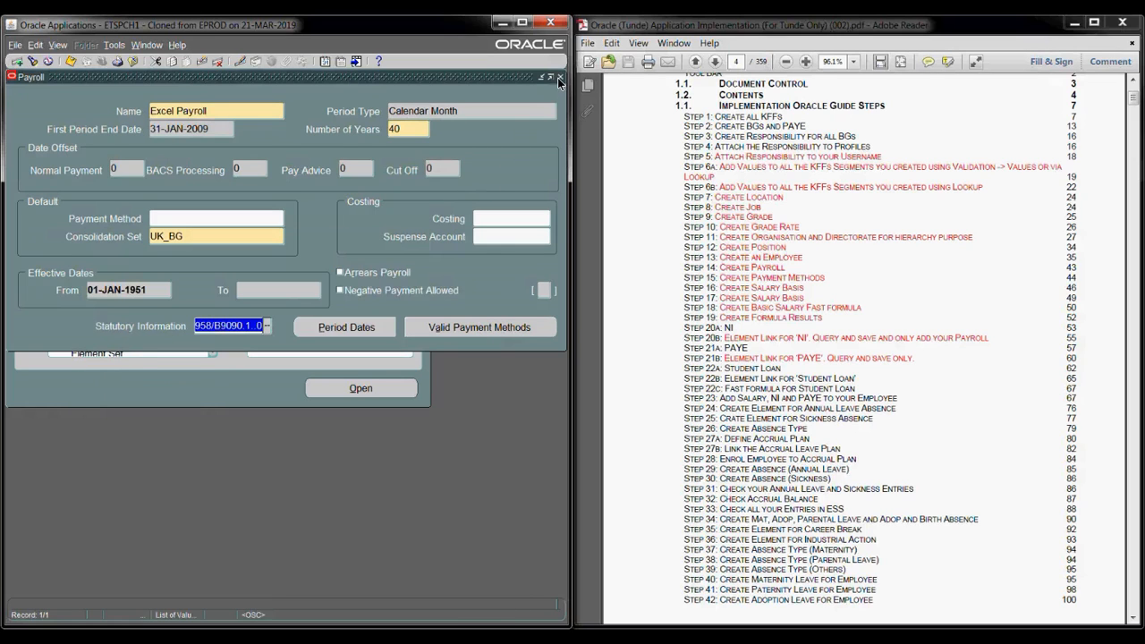
left_click(559, 79)
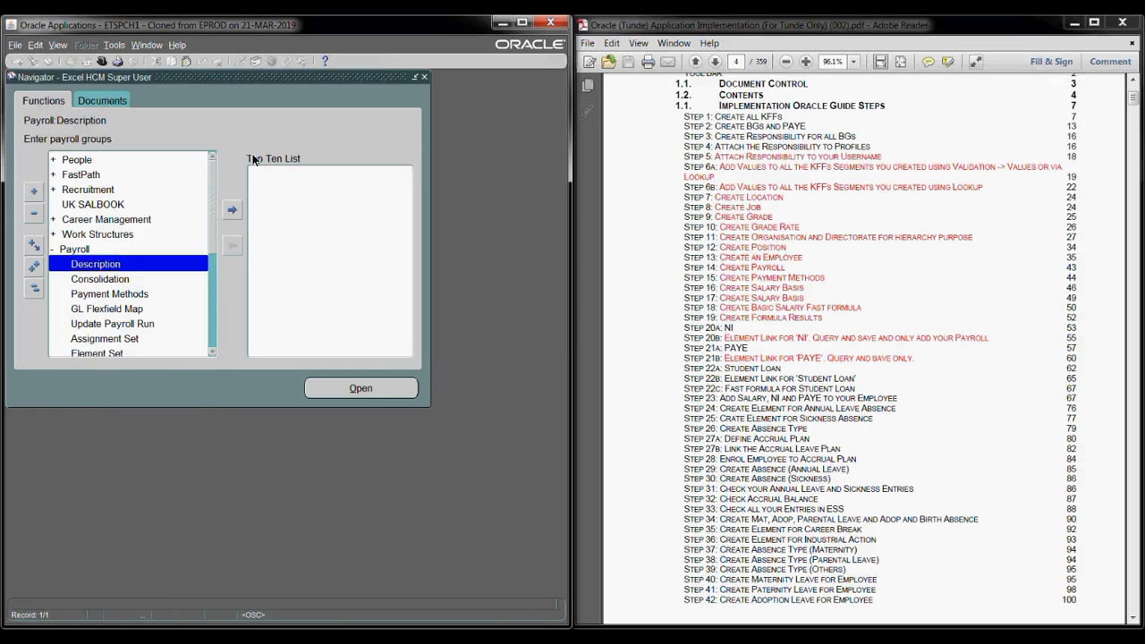
- Open the Organization Description form under Work Structures > Organization
left_click(101, 61)
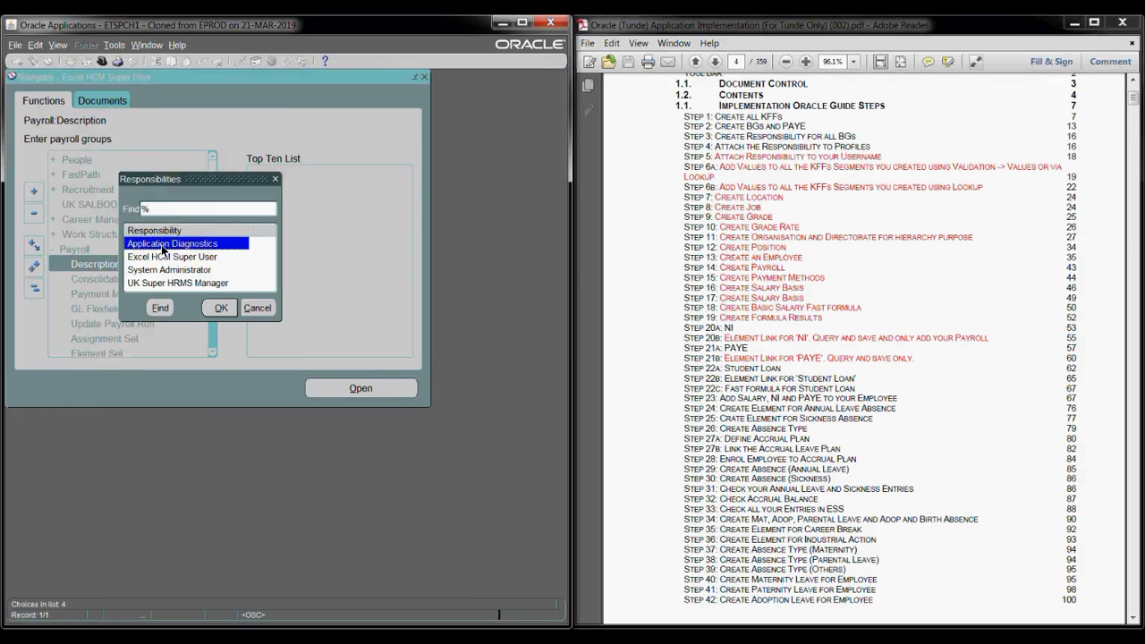
left_click(254, 308)
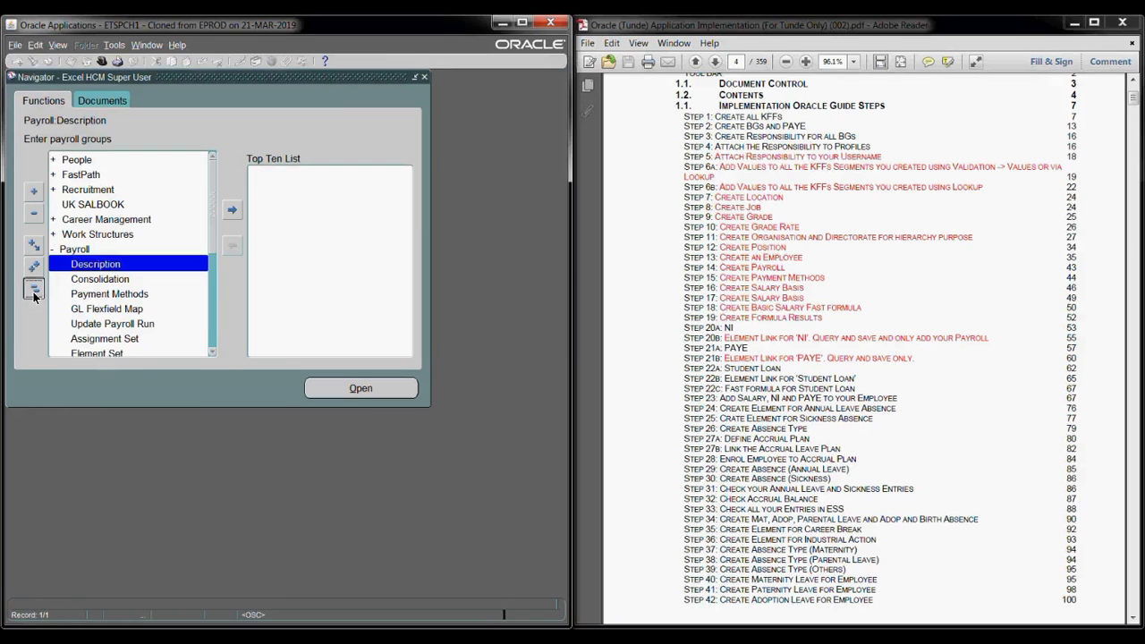
left_click(34, 293)
left_click(81, 235)
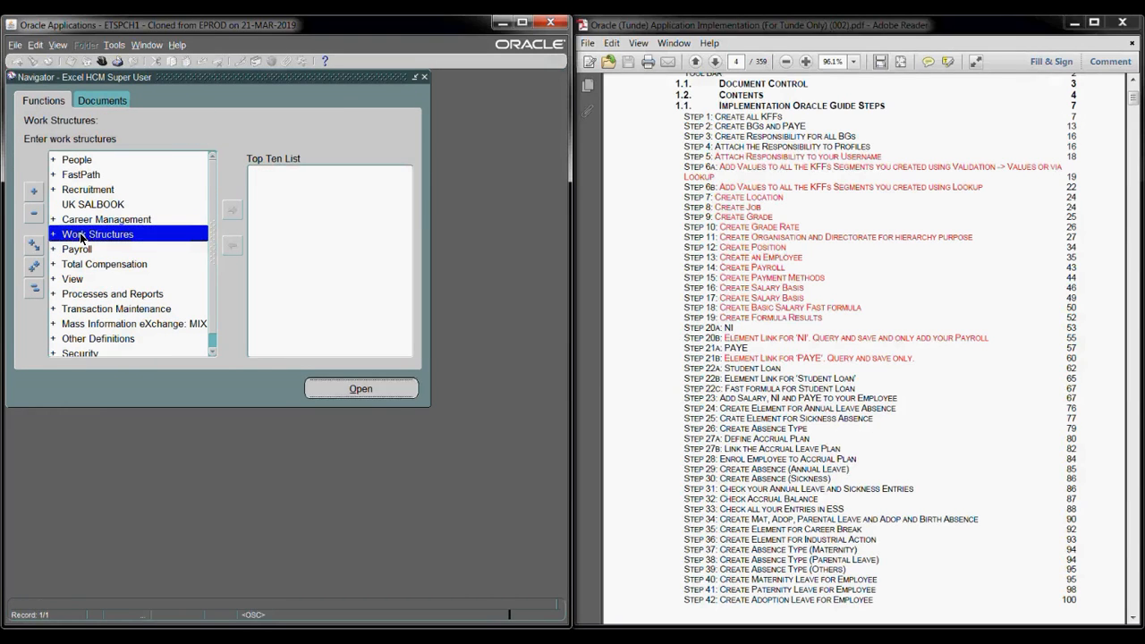
double_click(80, 235)
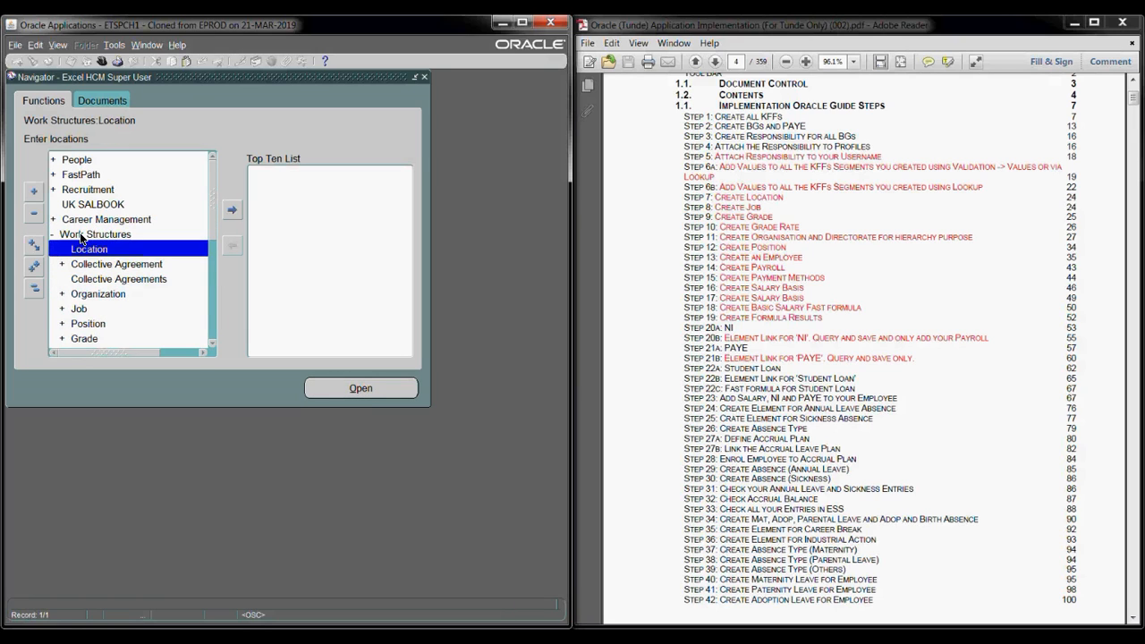
left_click(99, 295)
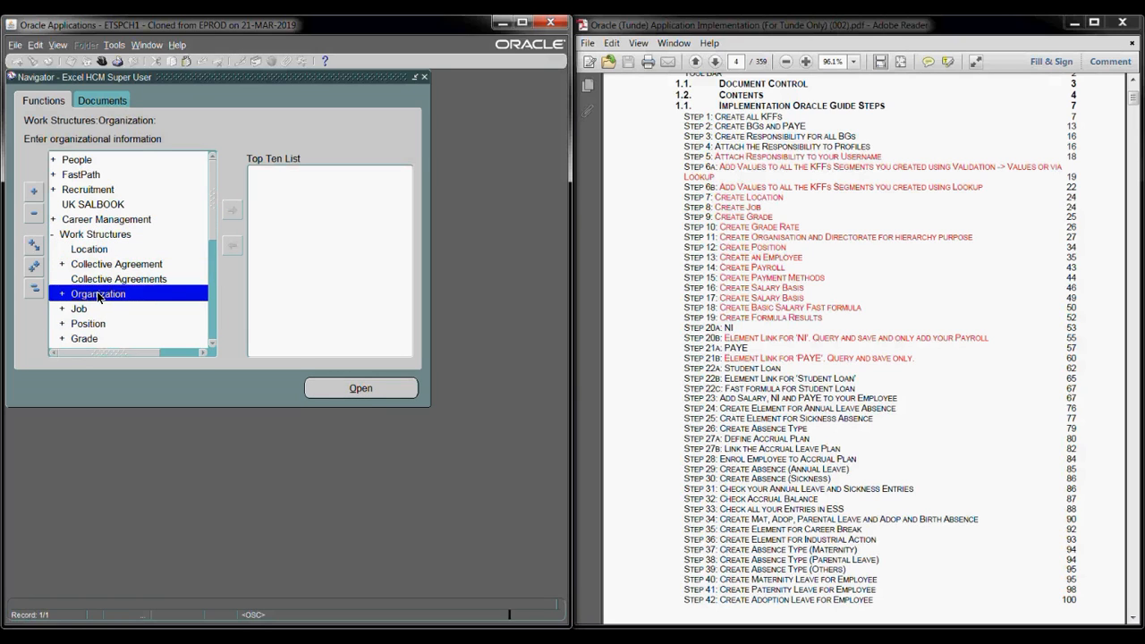
double_click(99, 295)
key("Return")
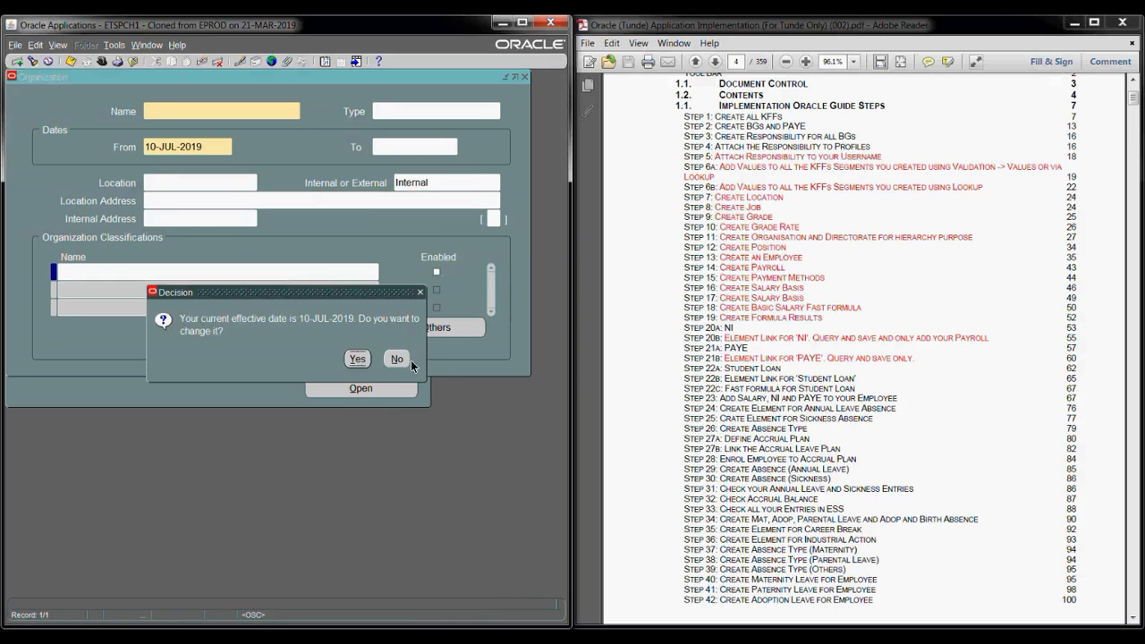
- Keep the effective date, query the Excel BG organization by name, and show its extra information types
left_click(401, 360)
type("uk")
key("Tab")
type("ex")
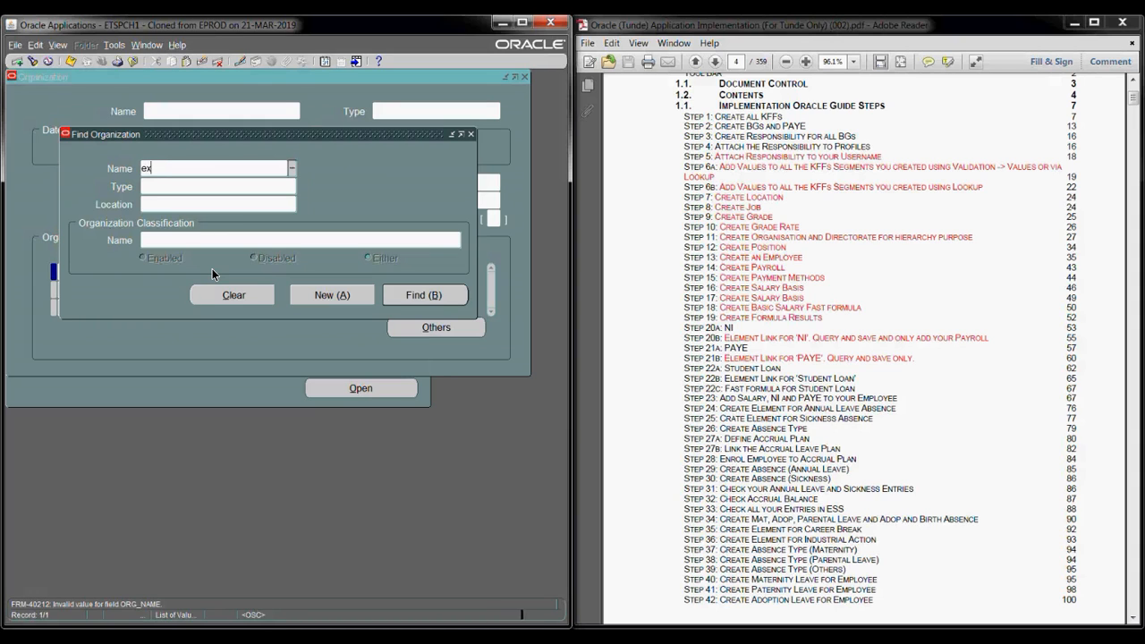
key("Tab")
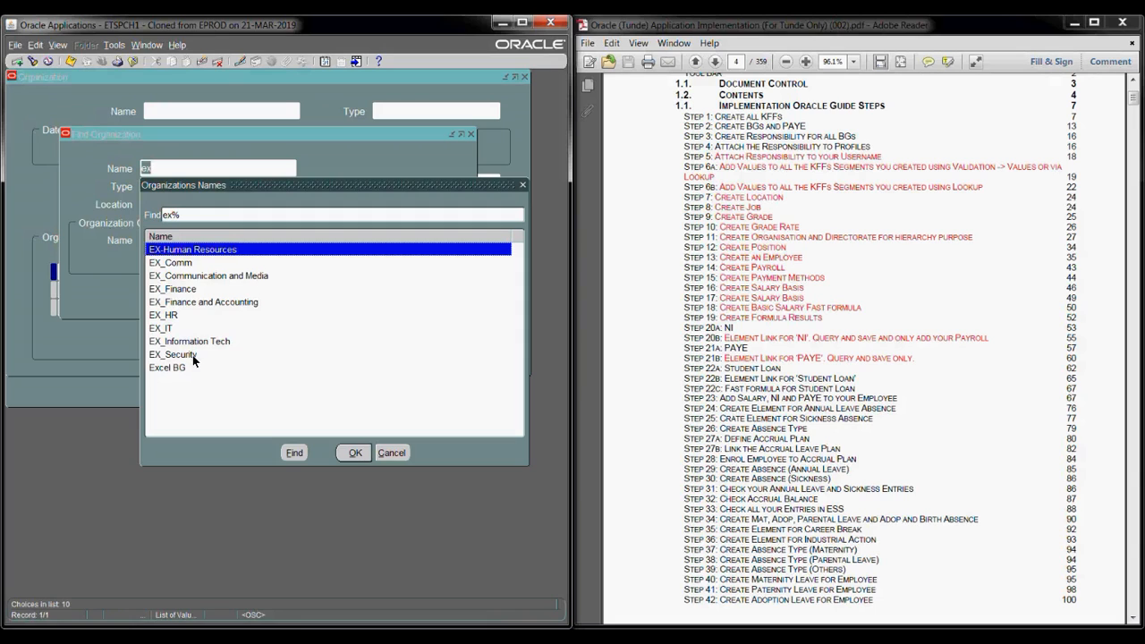
left_click(191, 369)
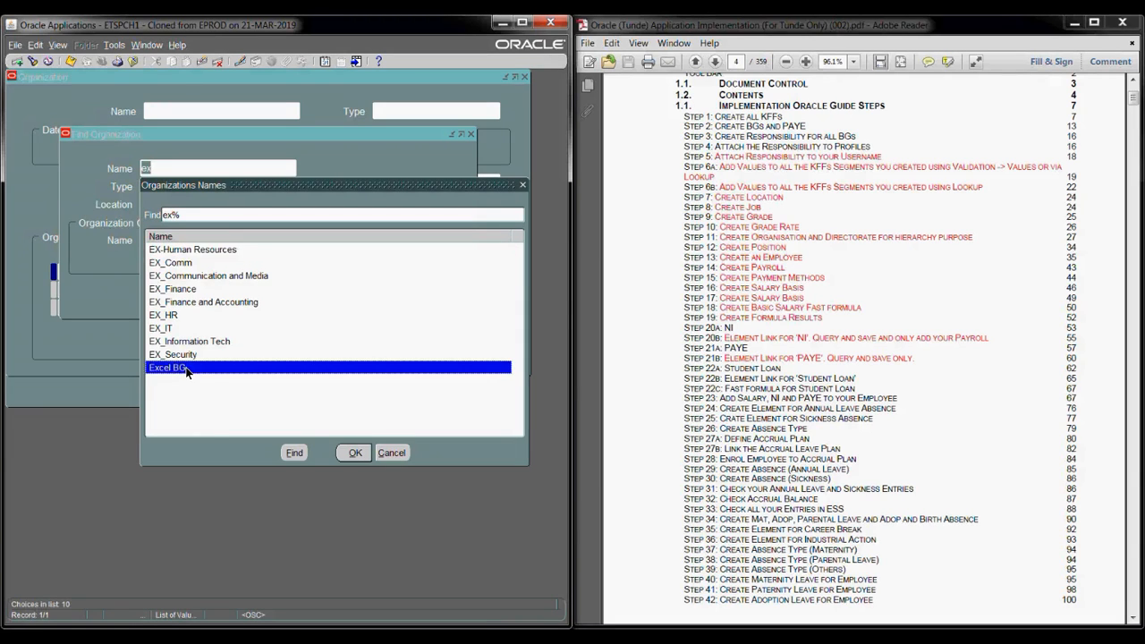
left_click(355, 453)
left_click(422, 293)
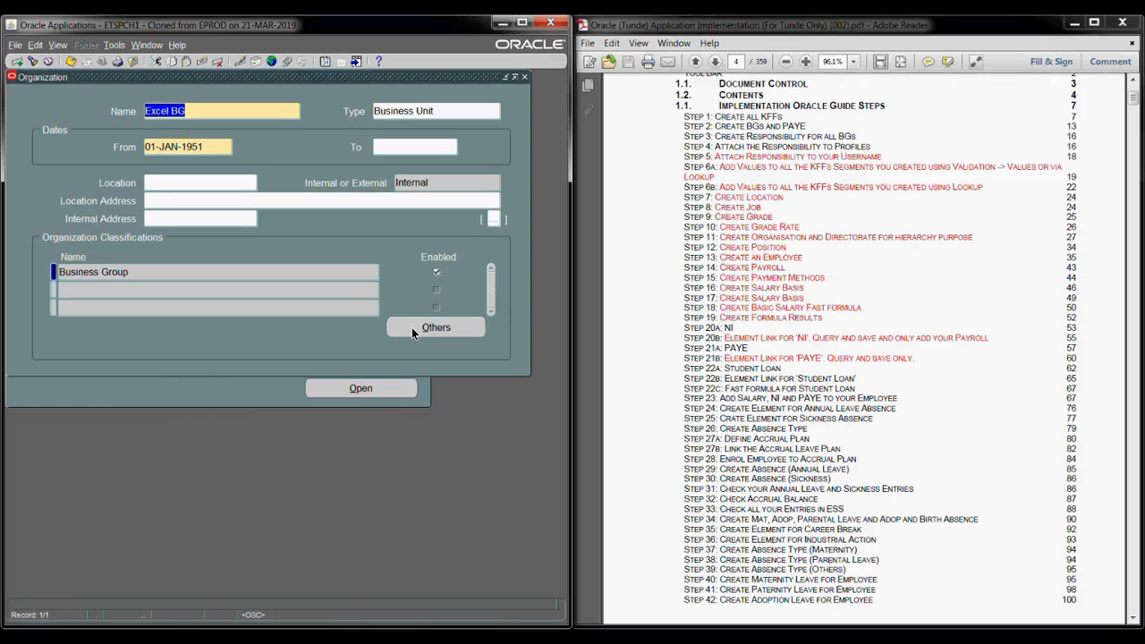
left_click(412, 329)
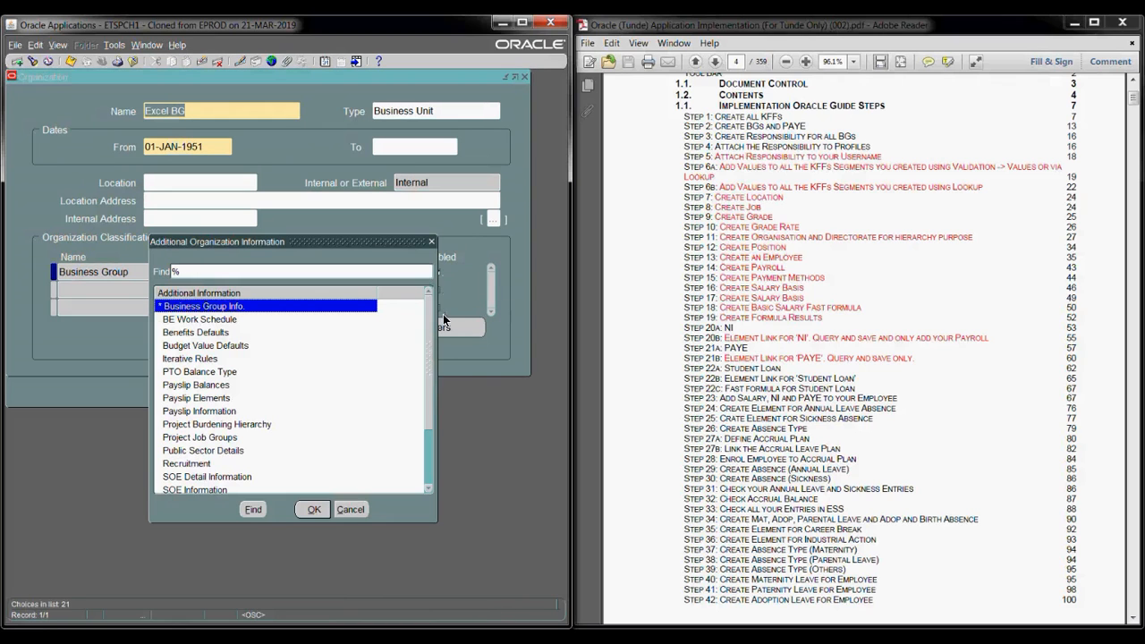
scroll(426, 490, "down", 5)
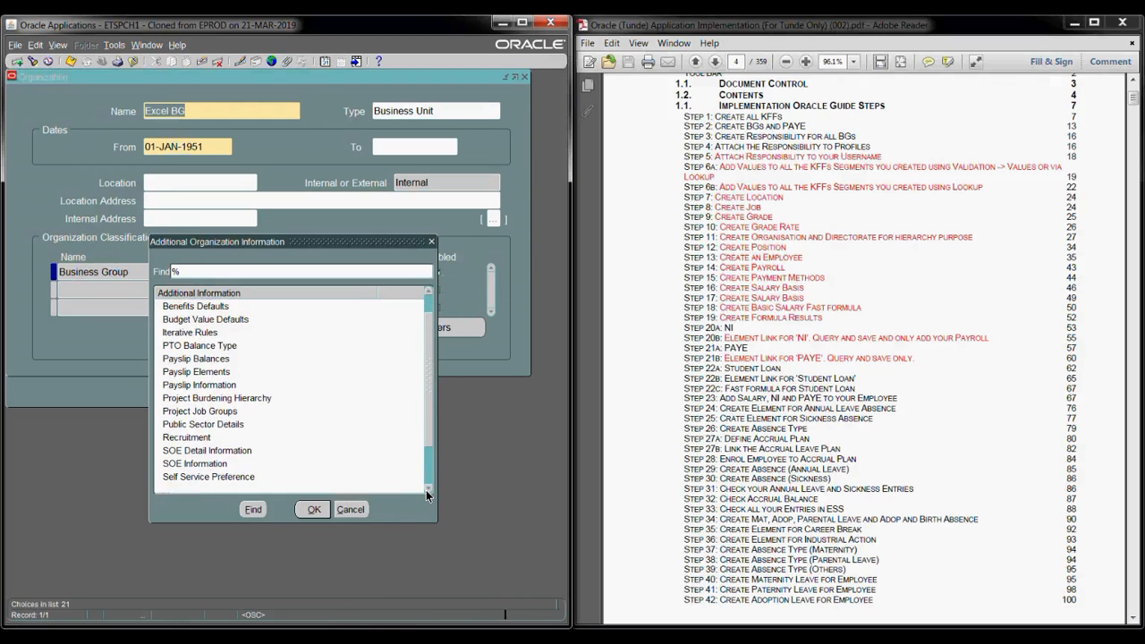
left_click(250, 466)
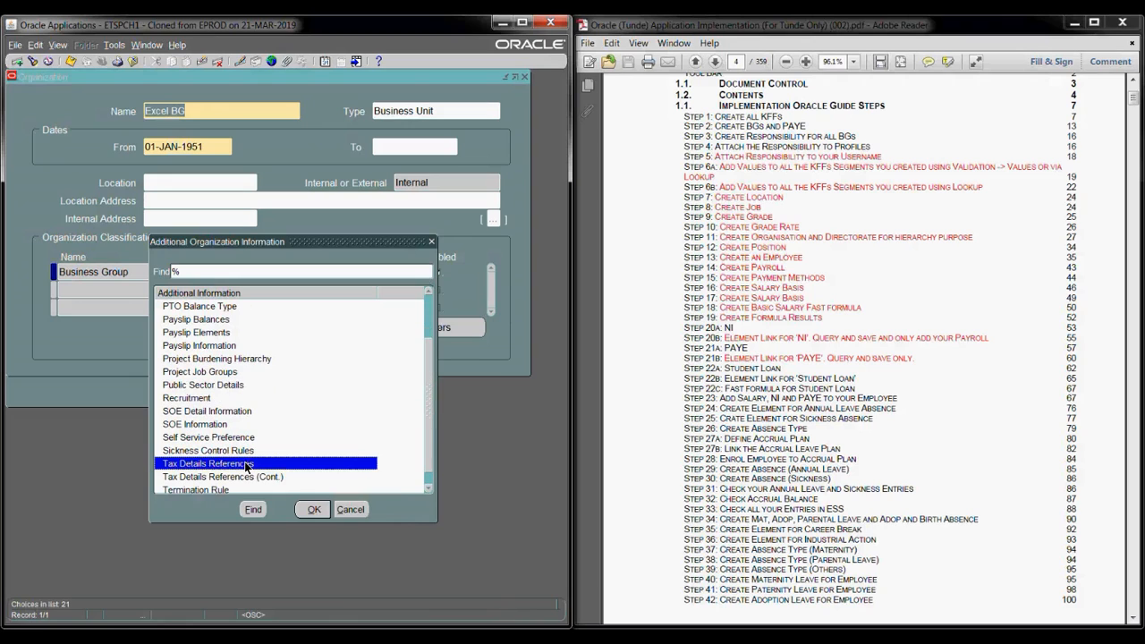
left_click(312, 509)
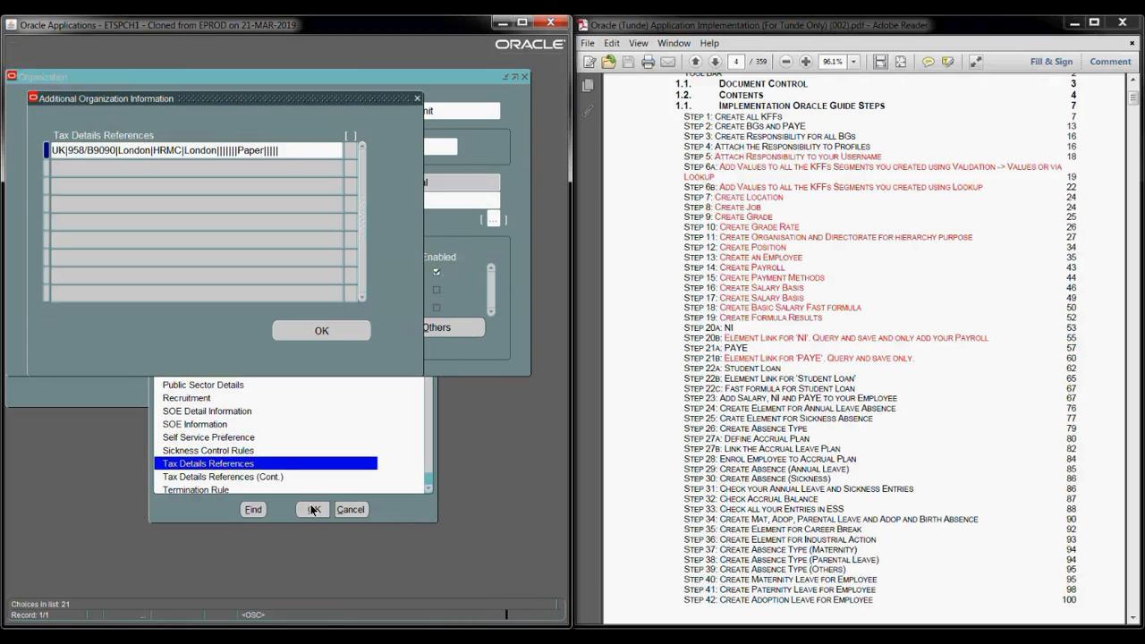
left_click(155, 149)
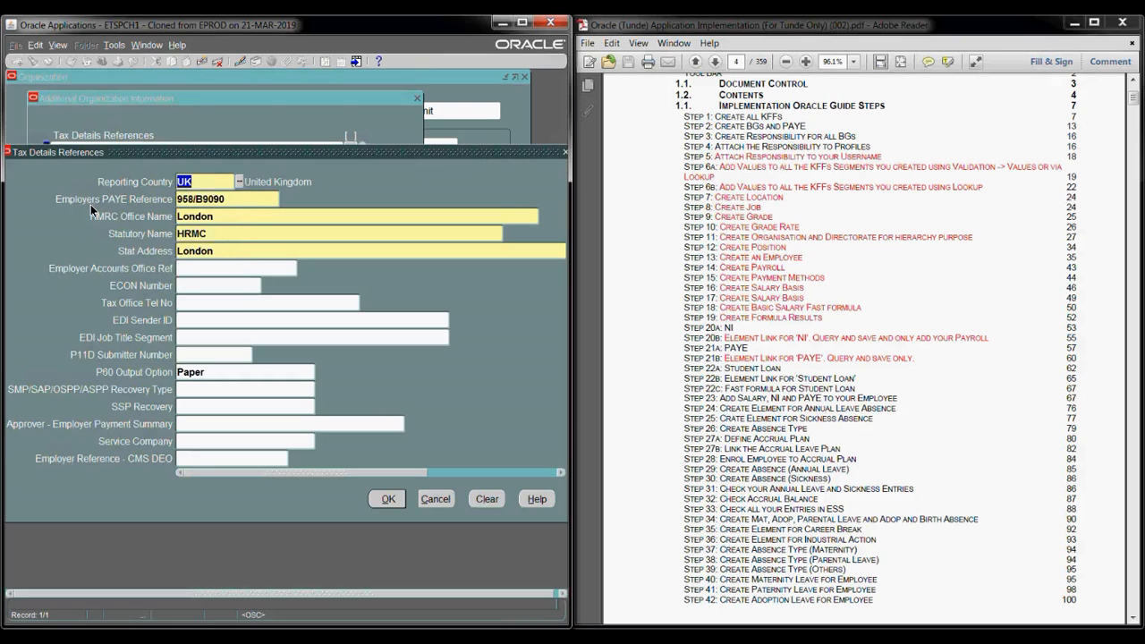
left_click(443, 496)
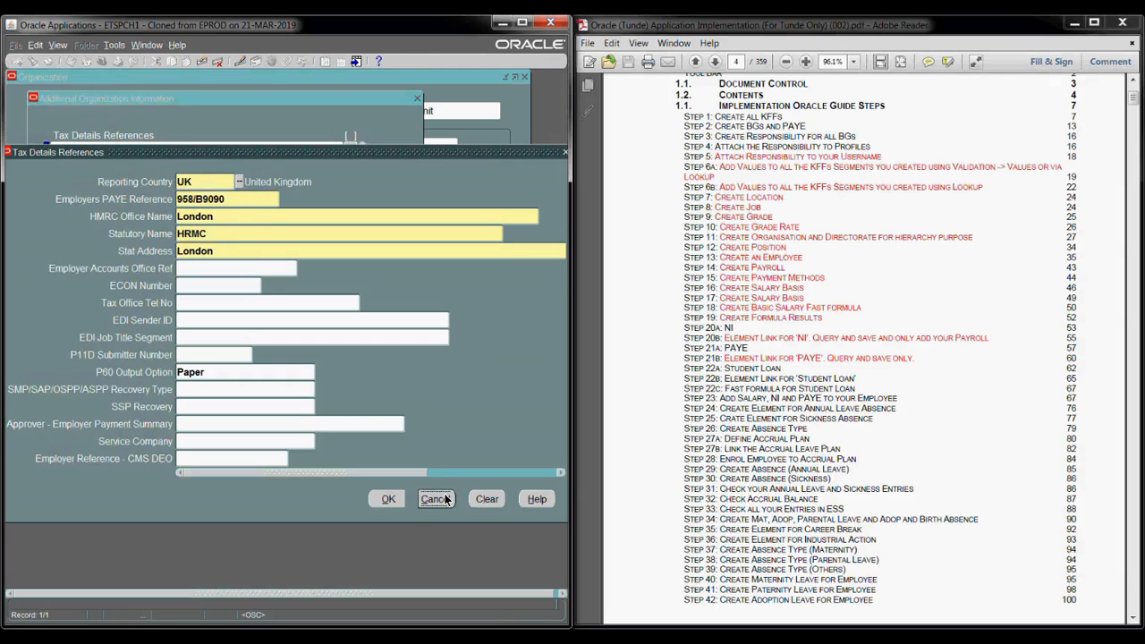
- Close the information window and the Organization form, collapsing the Navigator tree
left_click(417, 100)
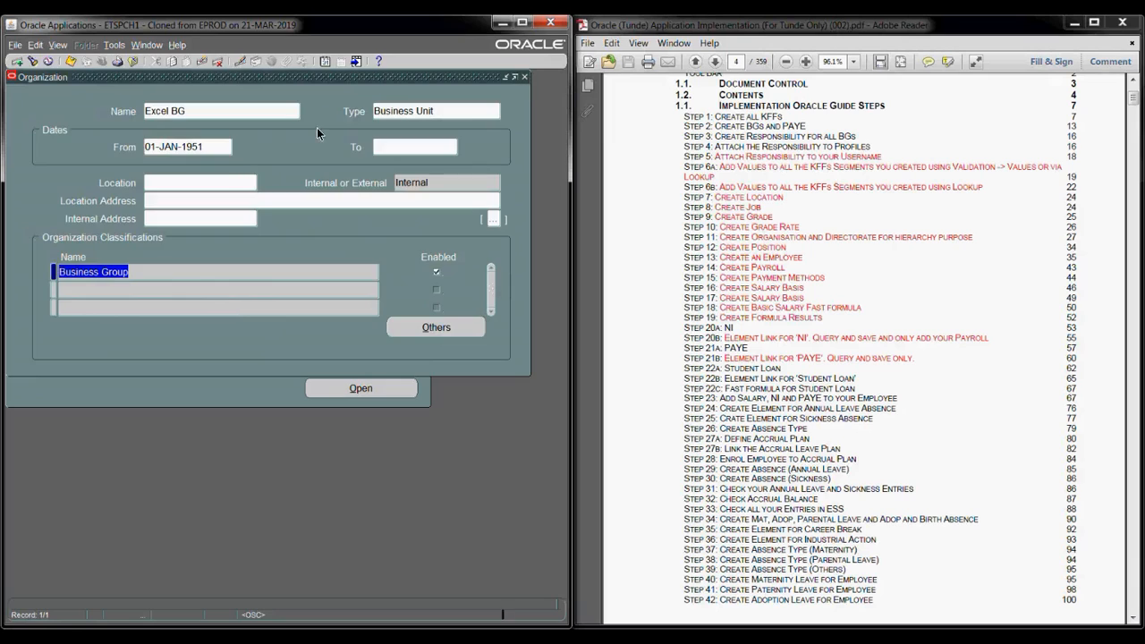
left_click(525, 76)
left_click(34, 287)
- Open the Payroll form and query payrolls matching Ex% to load Excel Payroll
left_click(77, 252)
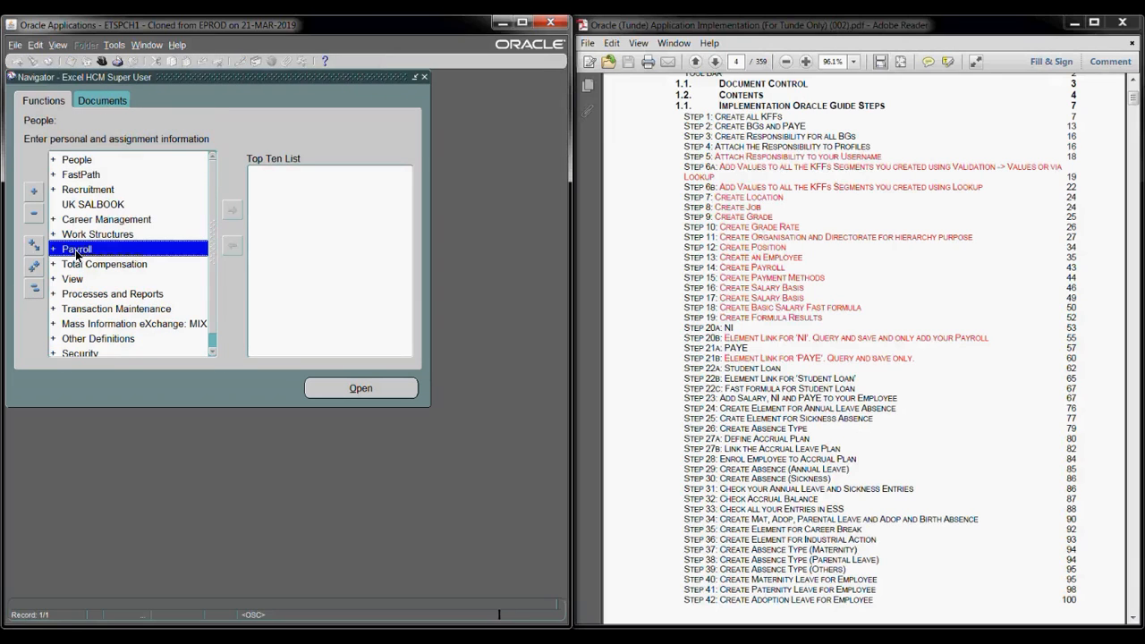
double_click(76, 251)
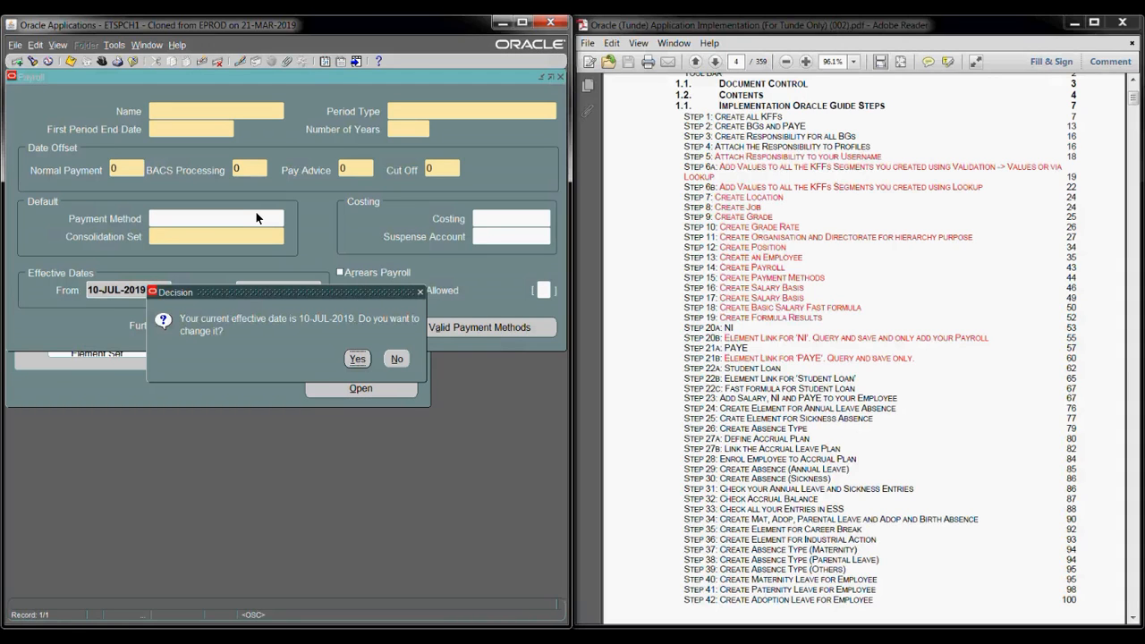
left_click(393, 360)
type("Ex%")
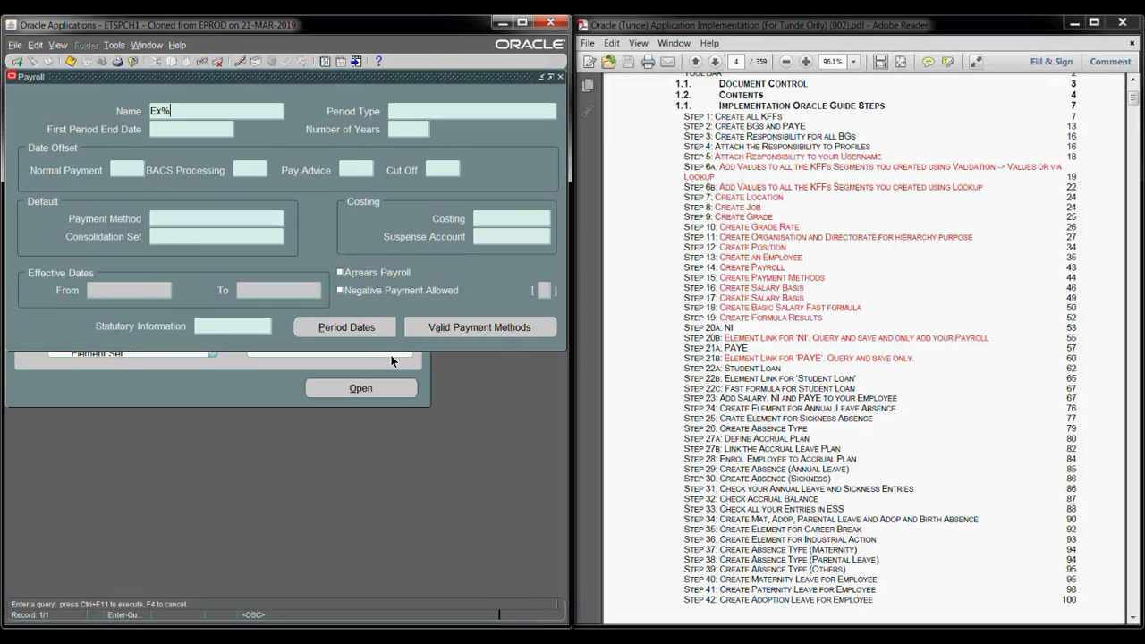
key("ctrl+F11")
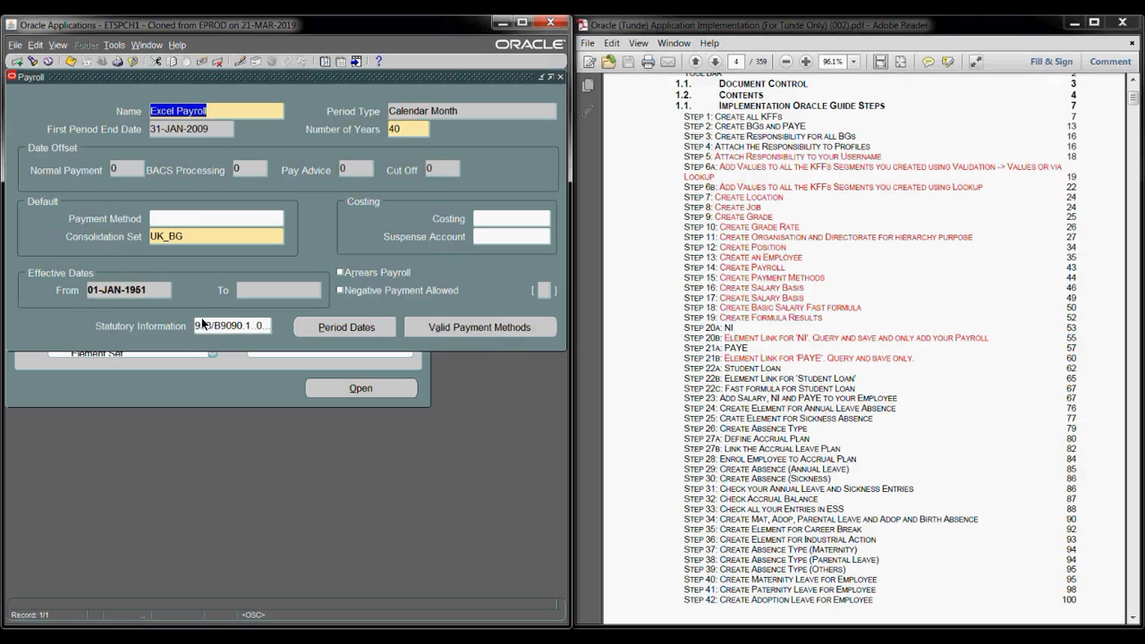
- Check its statutory information, then show Excel Payroll's valid payment methods (Excel Direct Deposit, BACS Tape)
left_click(212, 325)
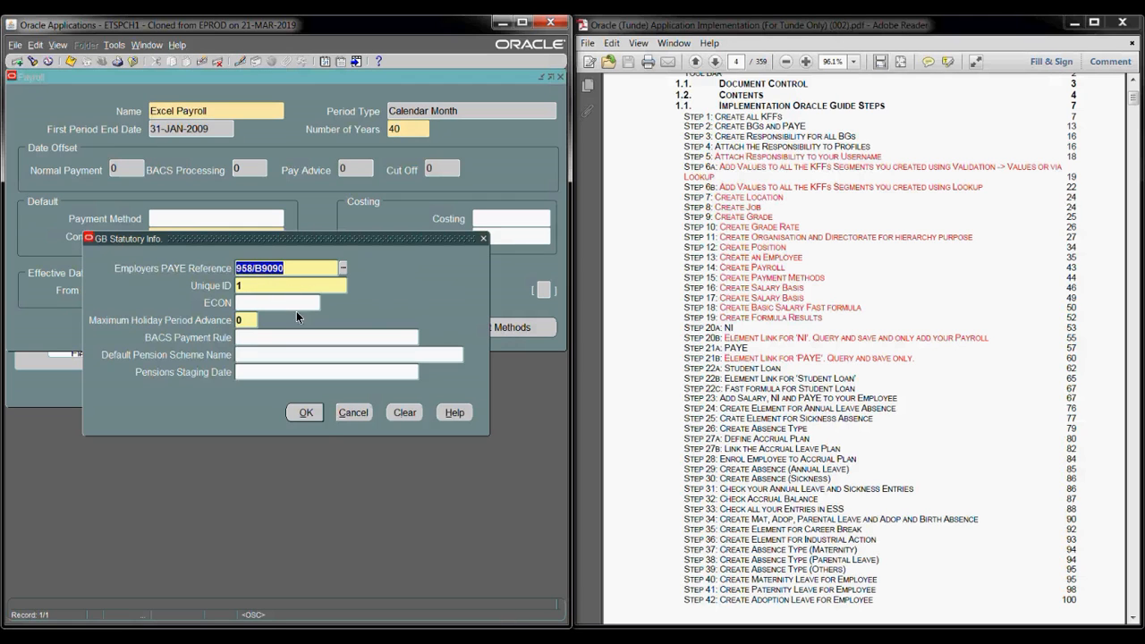
left_click(351, 413)
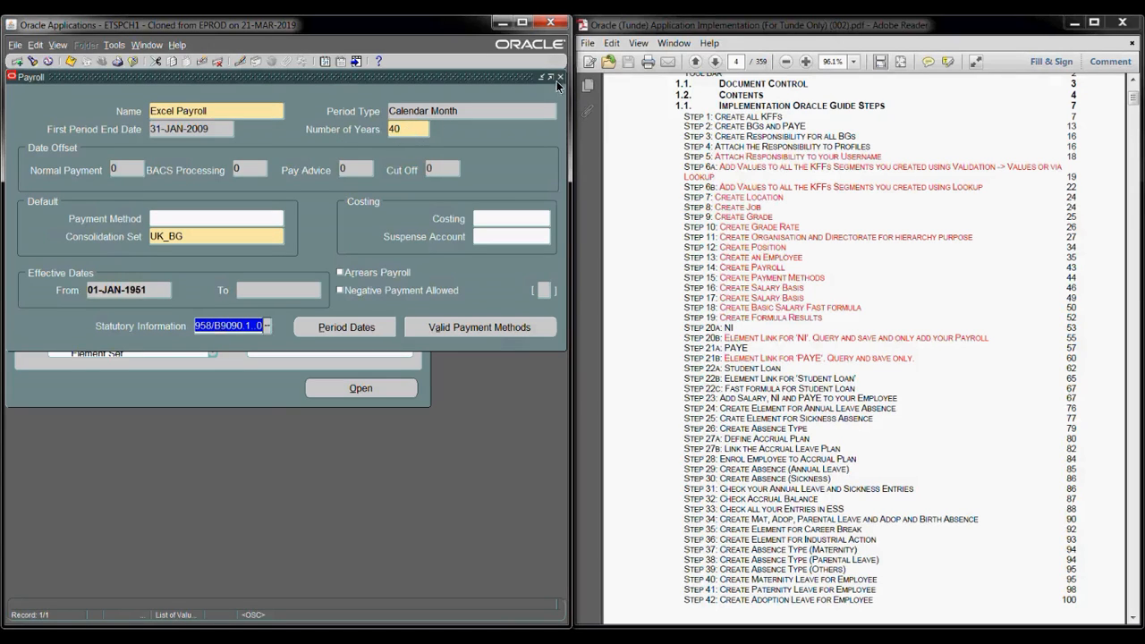
left_click(420, 328)
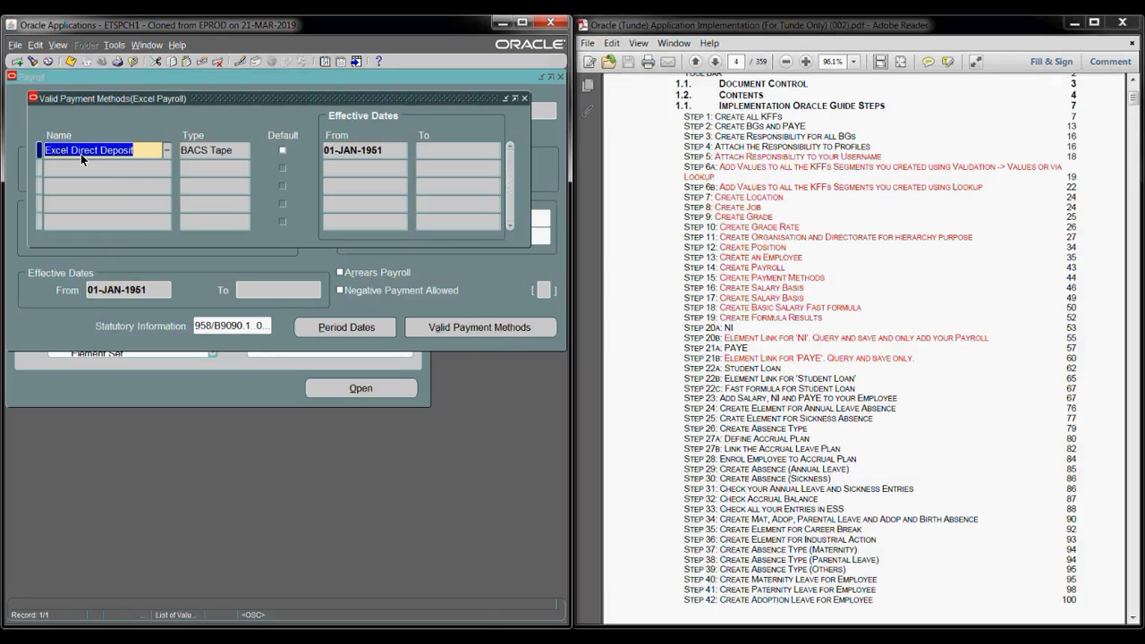
- Inspect the Excel Direct Deposit method, then close the payment methods window and Payroll form
left_click(106, 158)
left_click(524, 98)
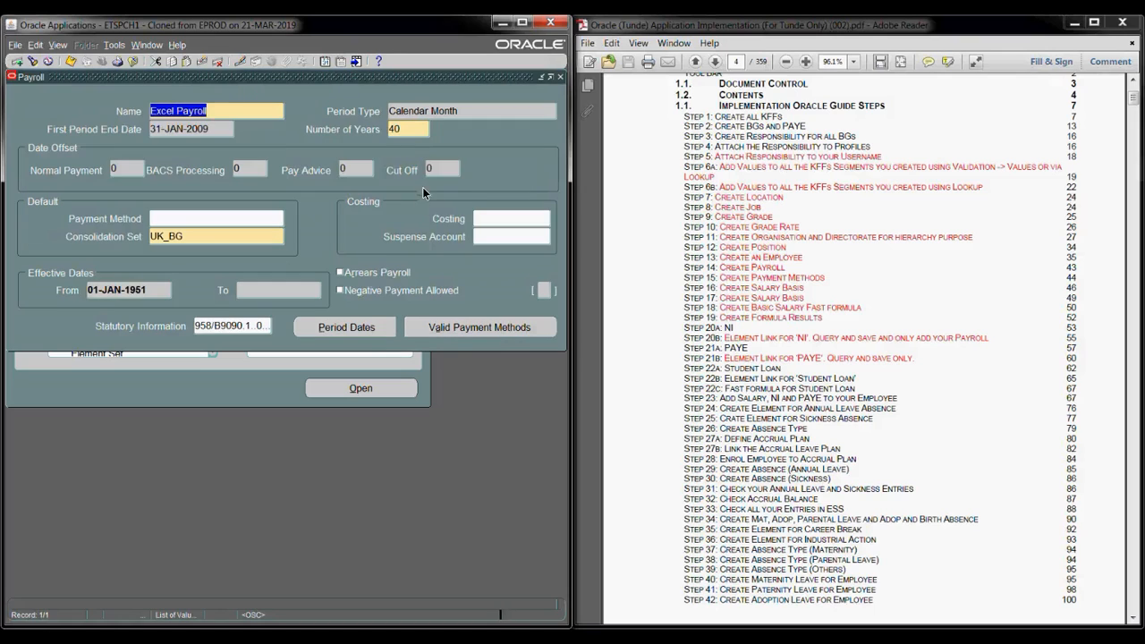
left_click(560, 78)
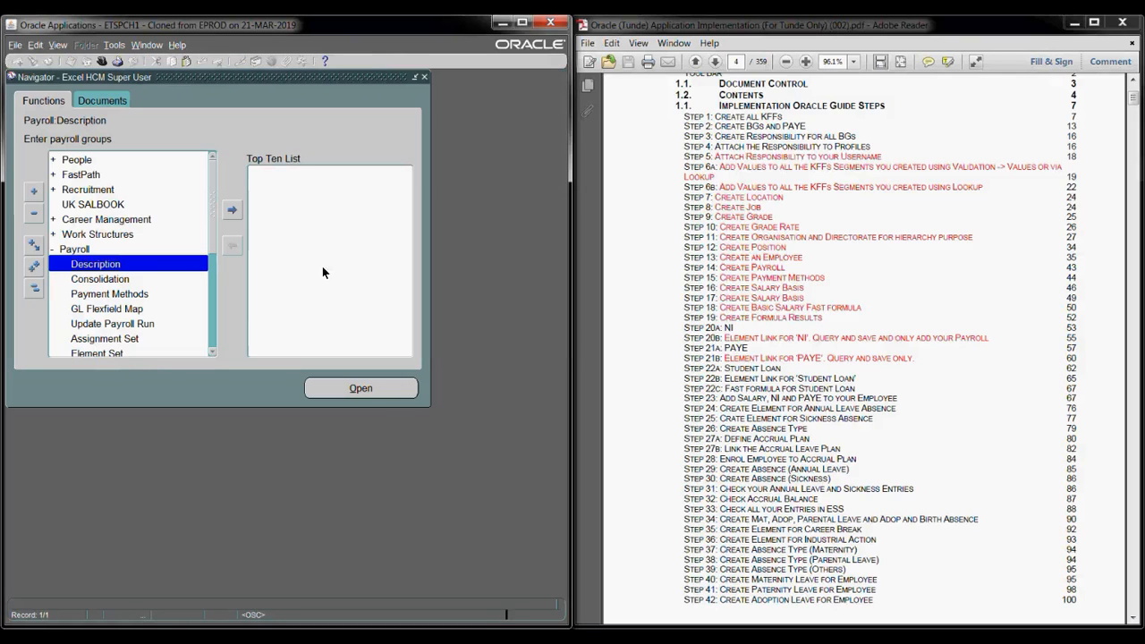
- Open the Salary Basis form under Total Compensation > Basic
left_click(45, 284)
left_click(81, 264)
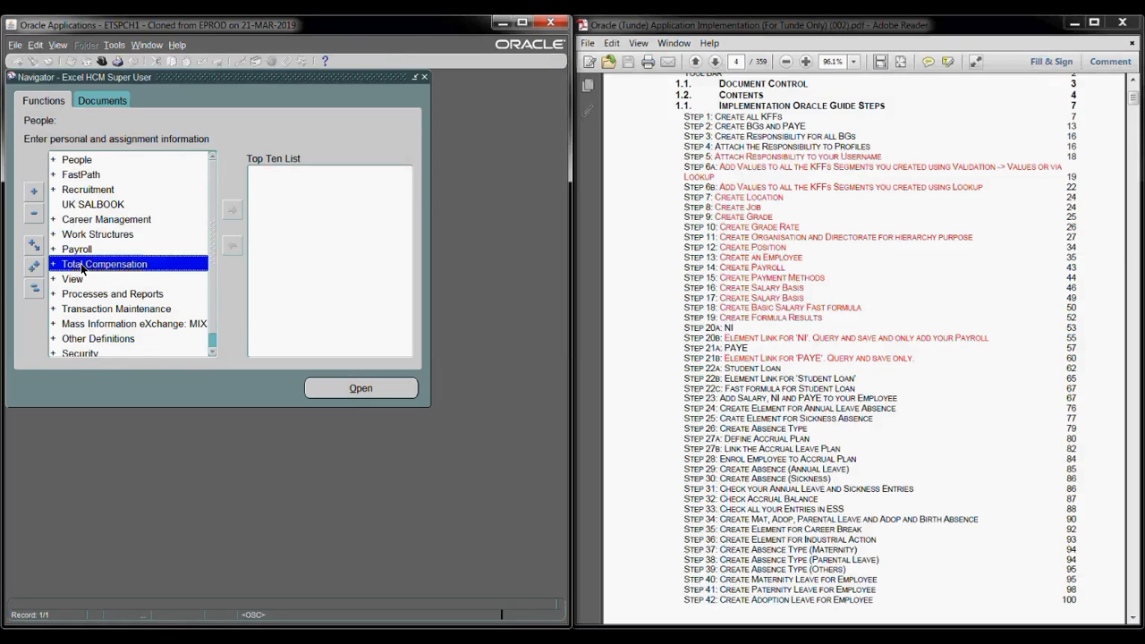
double_click(81, 263)
double_click(84, 278)
left_click(109, 327)
double_click(109, 326)
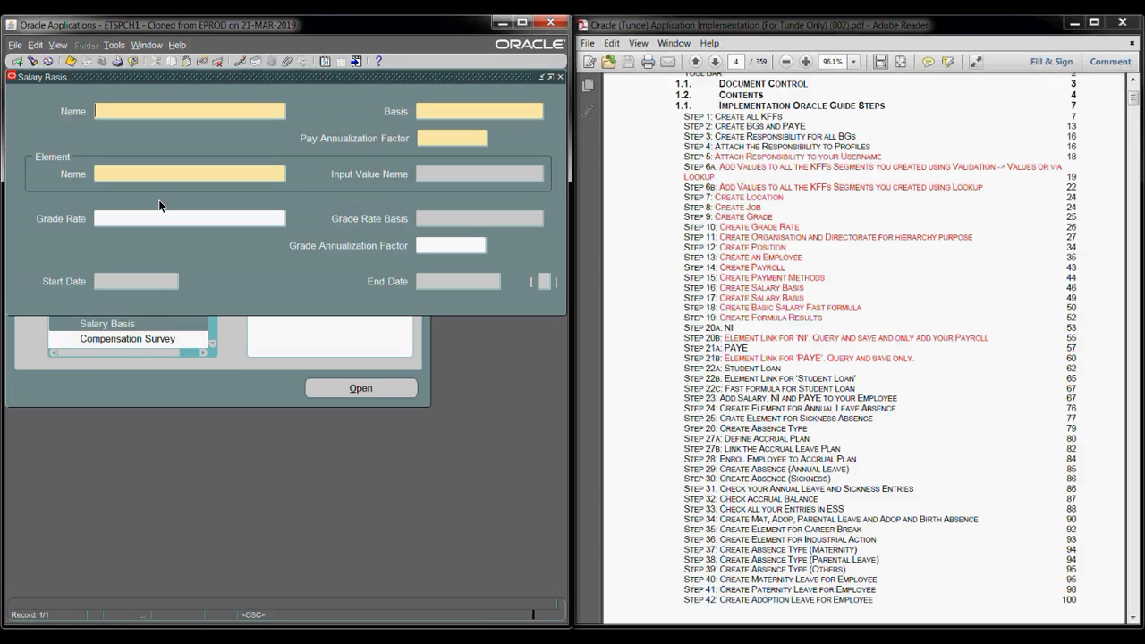
- Query Excel Salary Basis with Ex%, check its element Excel Salary Monthly, and close the form
key("F11")
type("Ex%")
key("ctrl+F11")
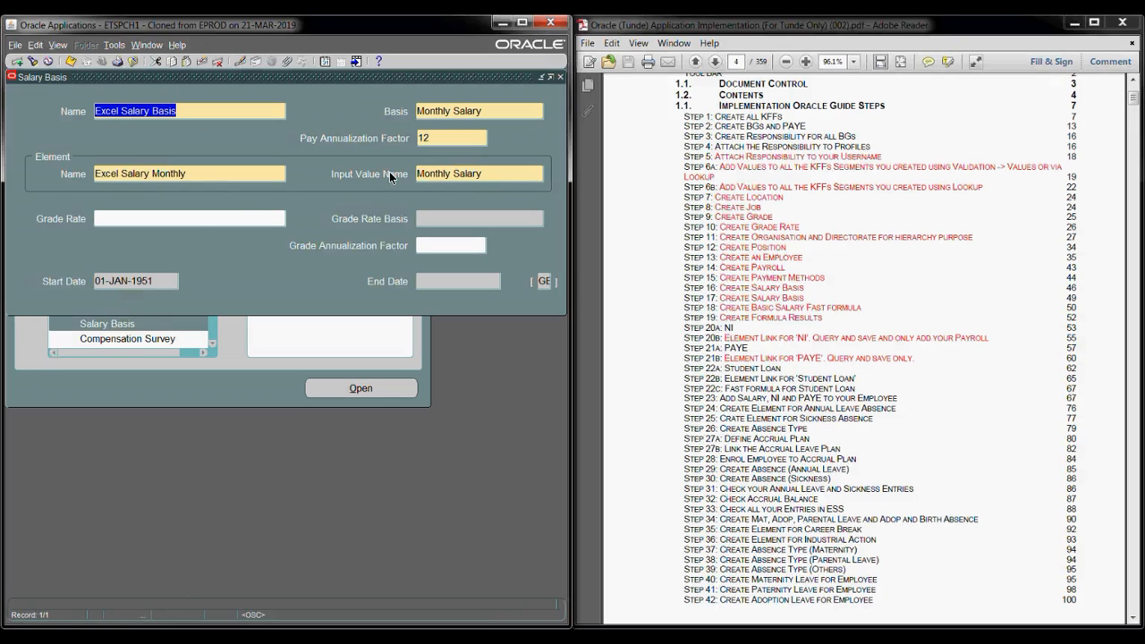
left_click(190, 173)
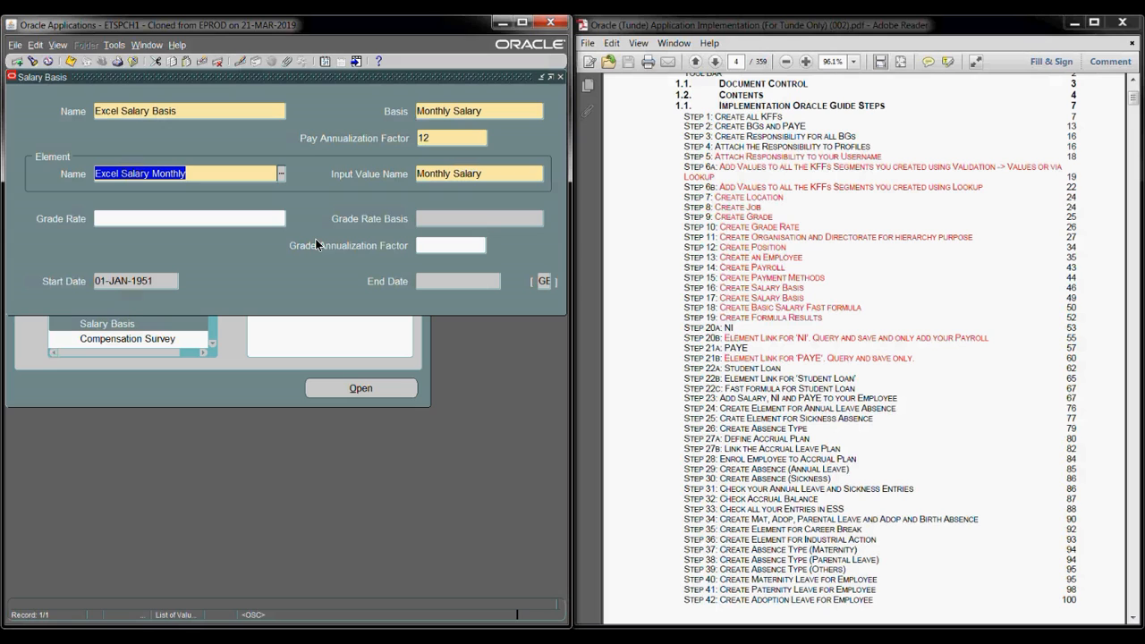
key("F4")
left_click(109, 308)
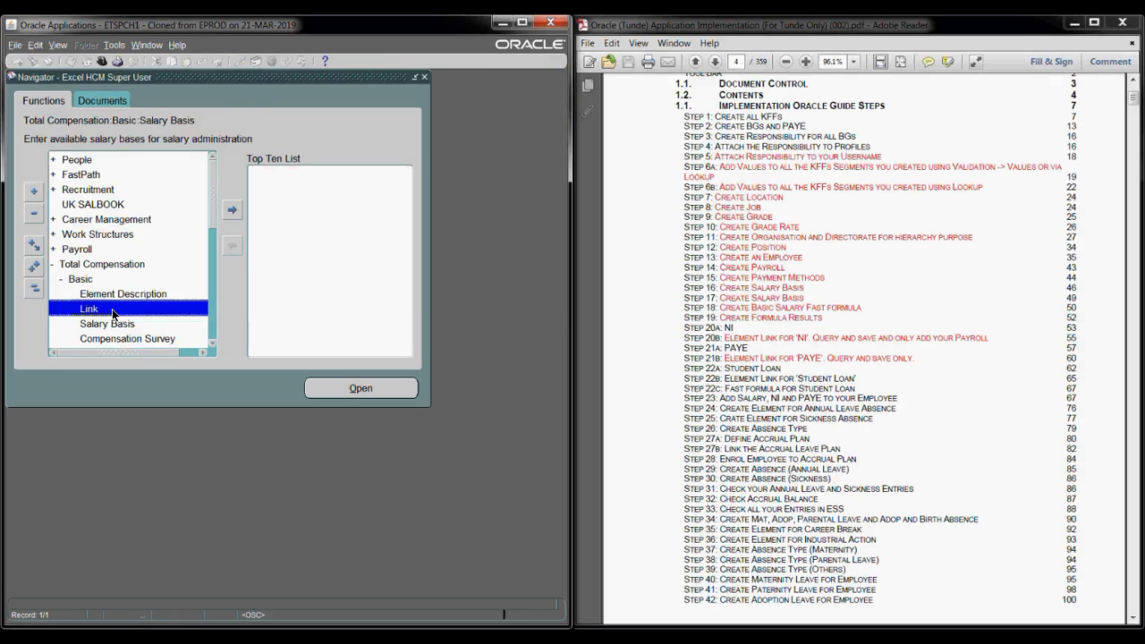
- Open the Element form with the effective date set to 01-JAN-1951
left_click(111, 294)
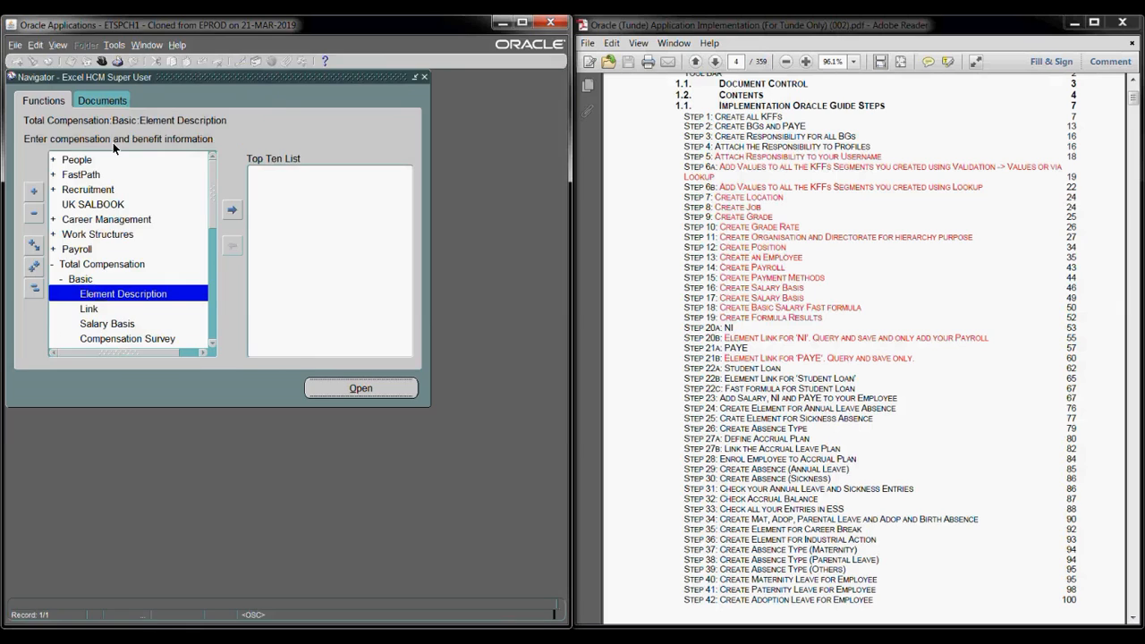
key("Return")
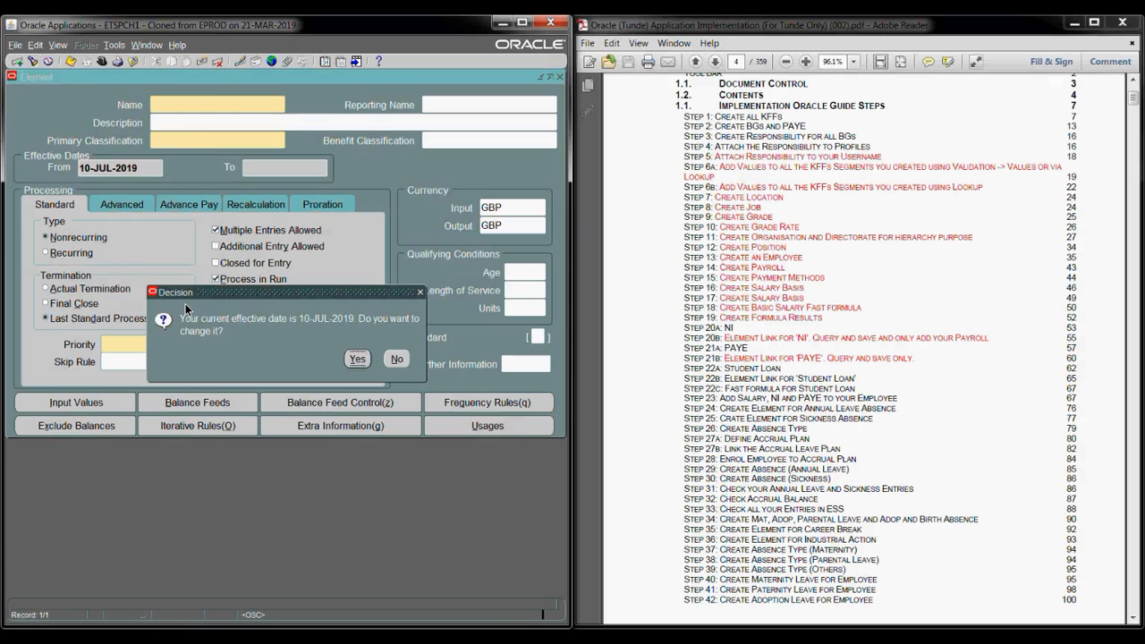
key("Return")
type("01-JAN-1951")
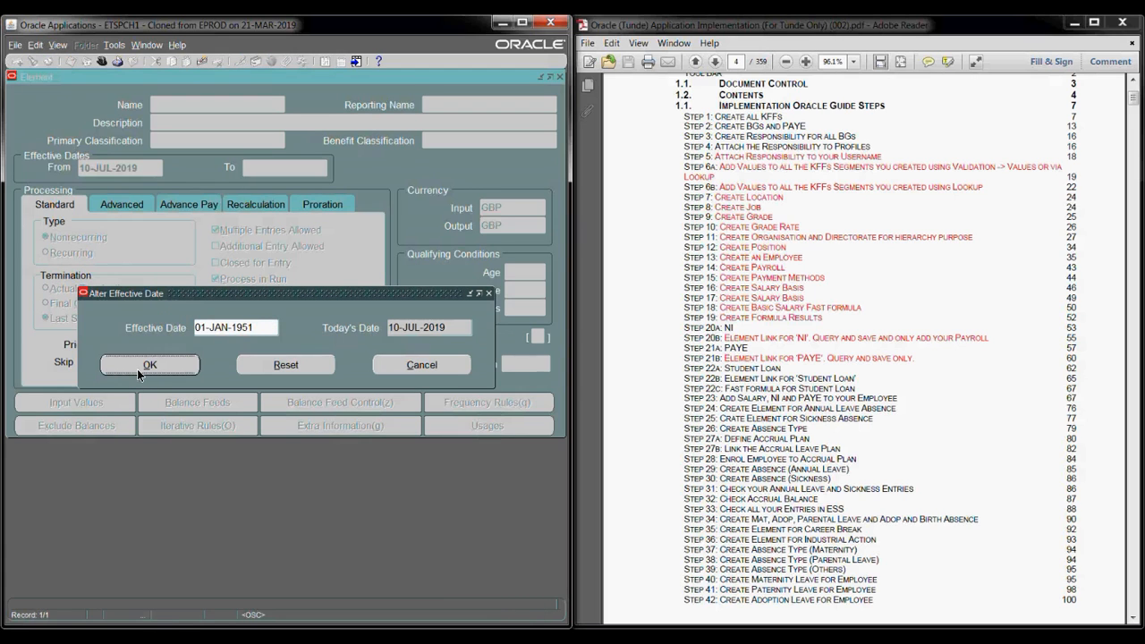
key("Return")
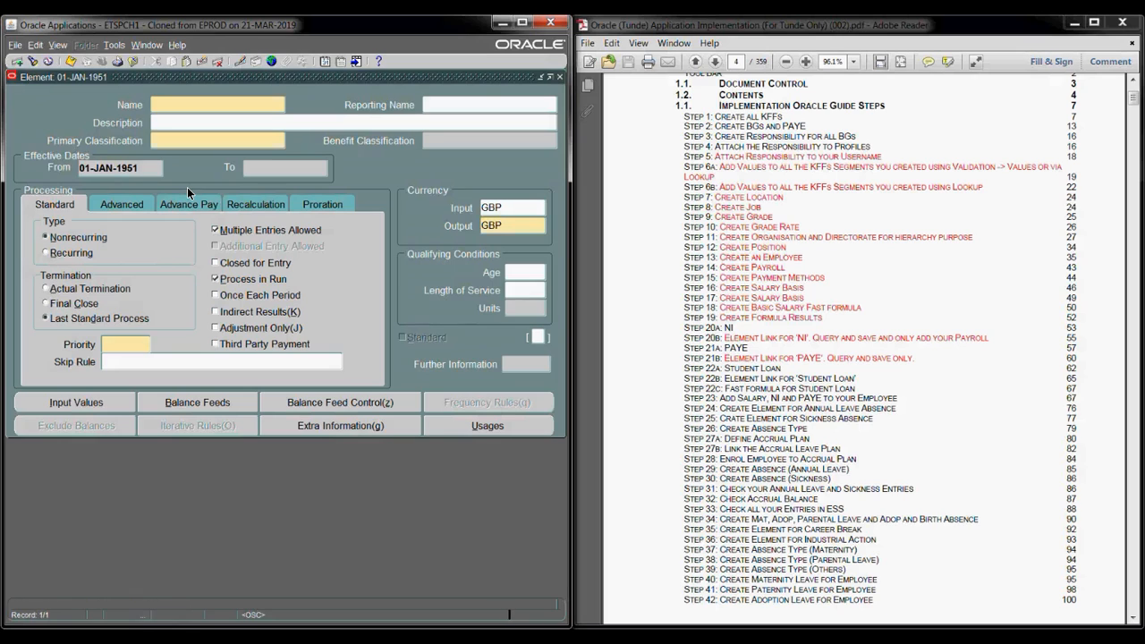
- Query the Excel Salary Monthly element and review its input values
type("Excel Salary Monthly")
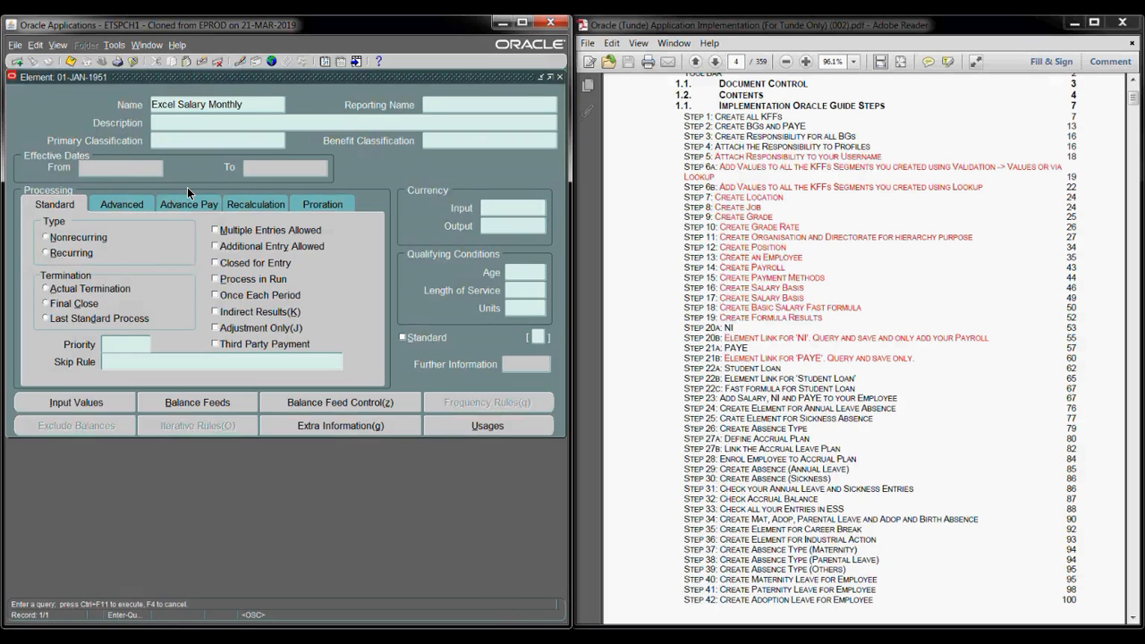
key("ctrl+F11")
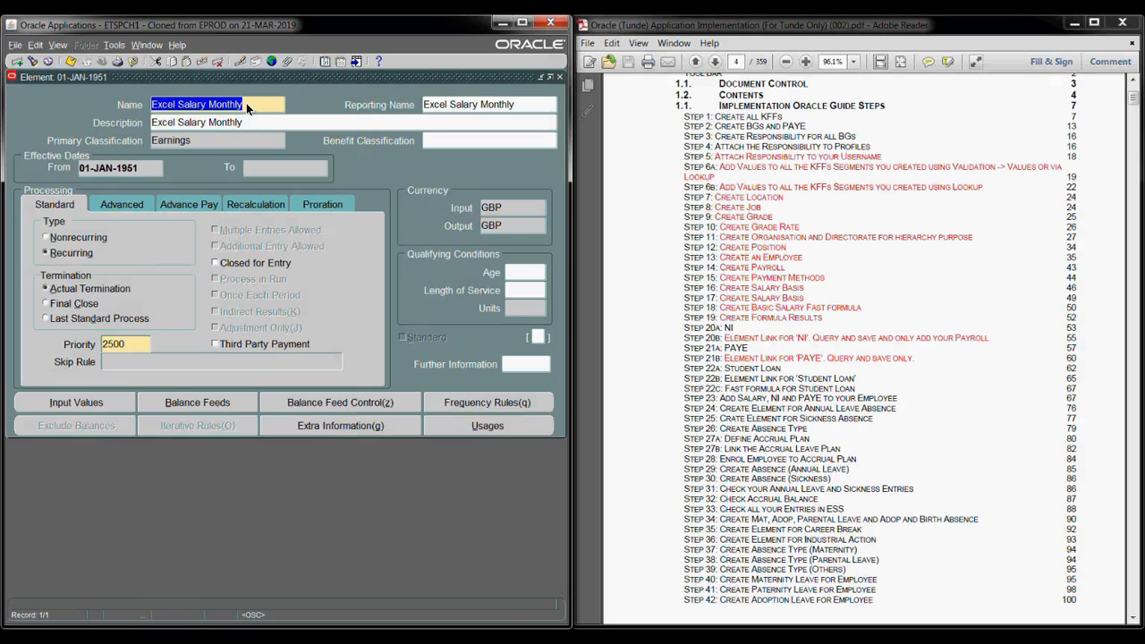
left_click(110, 404)
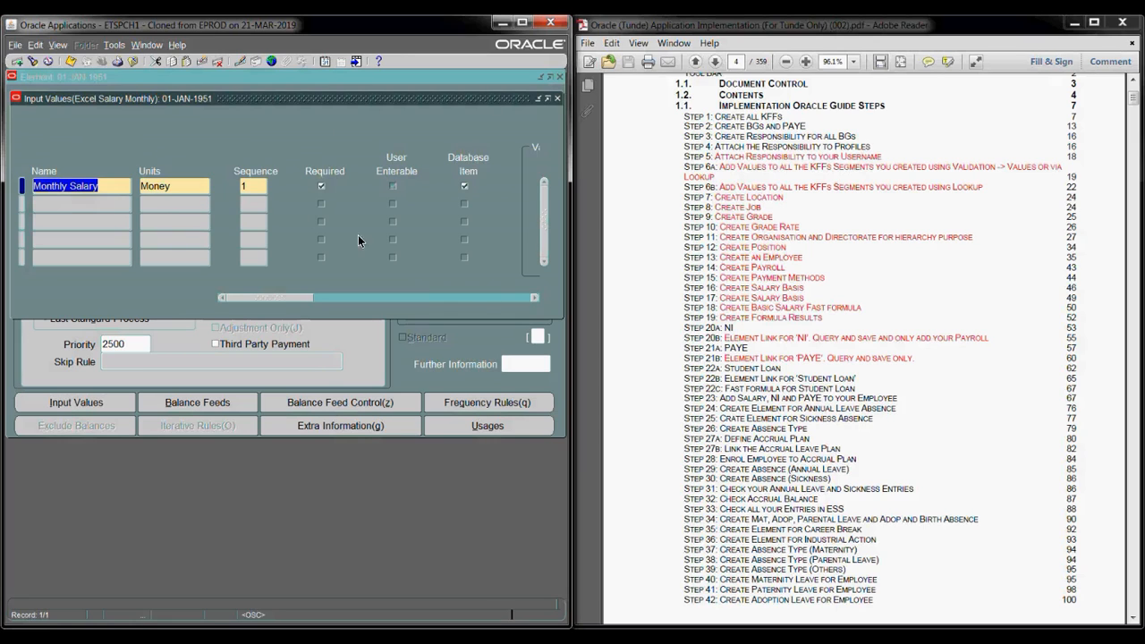
key("F4")
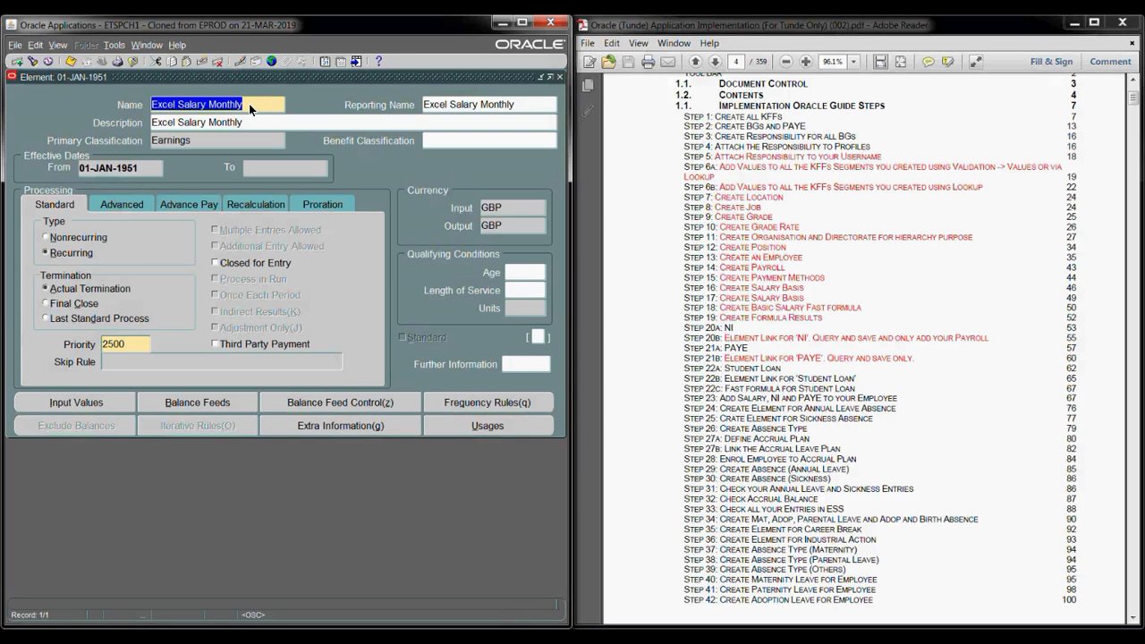
- Query elements matching Ex% and step through all six records to Excel Salary Monthly
key("F11")
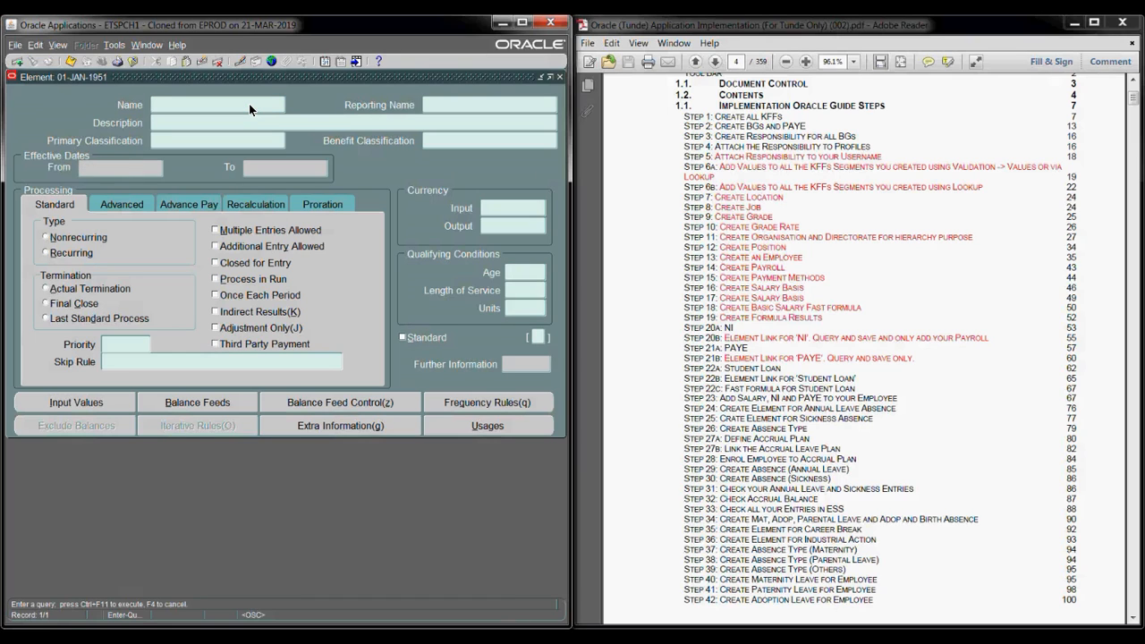
type("Ex%")
key("ctrl+F11")
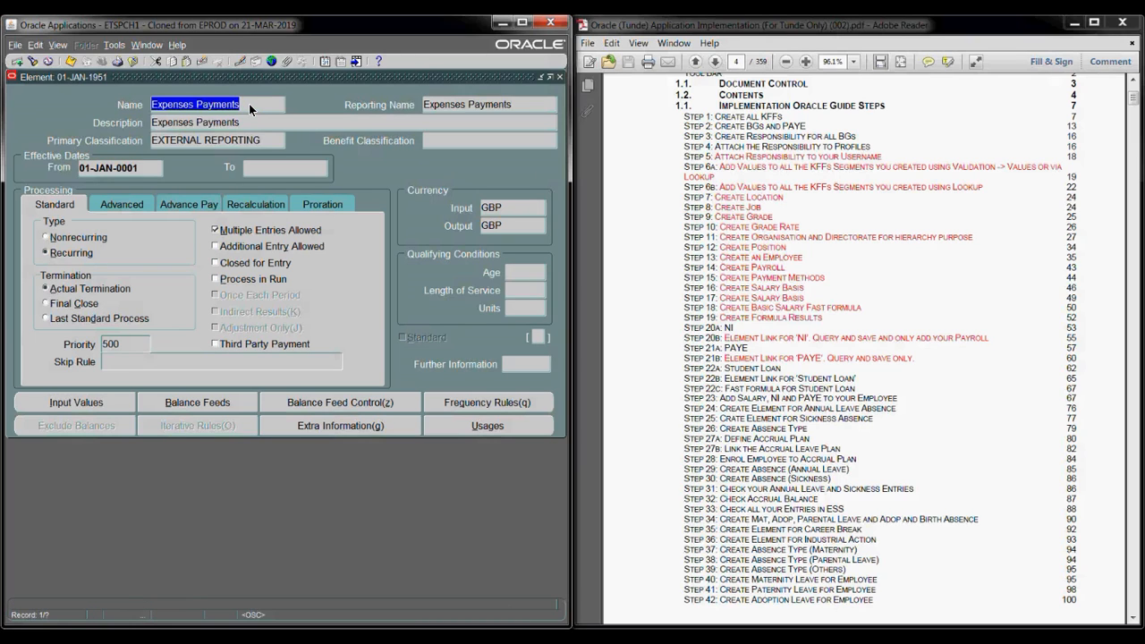
key("Down")
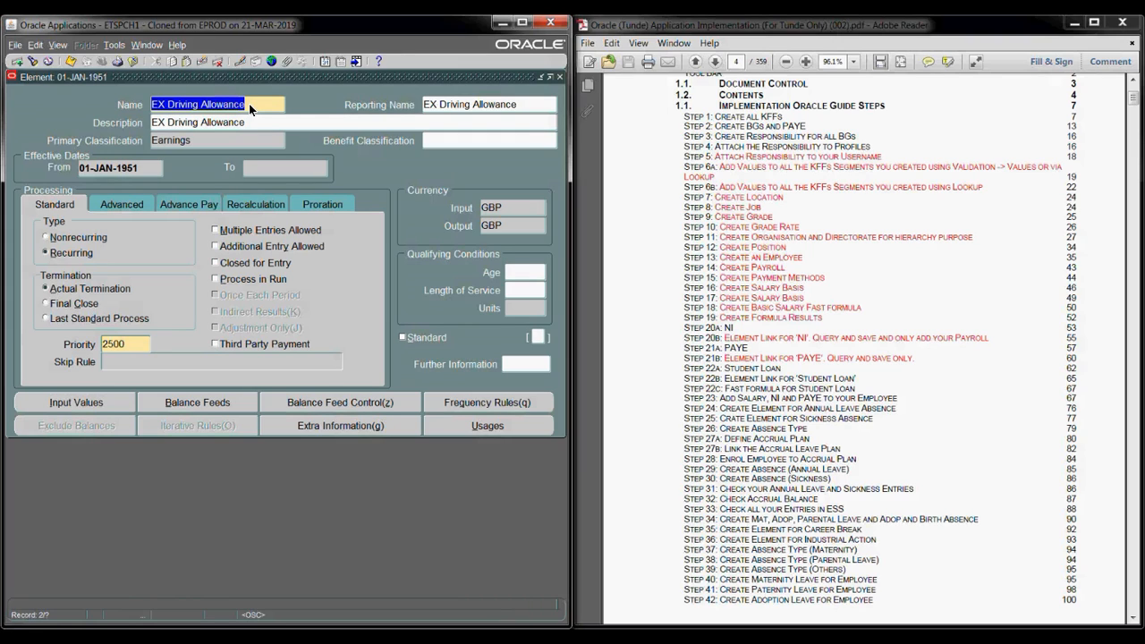
key("Down")
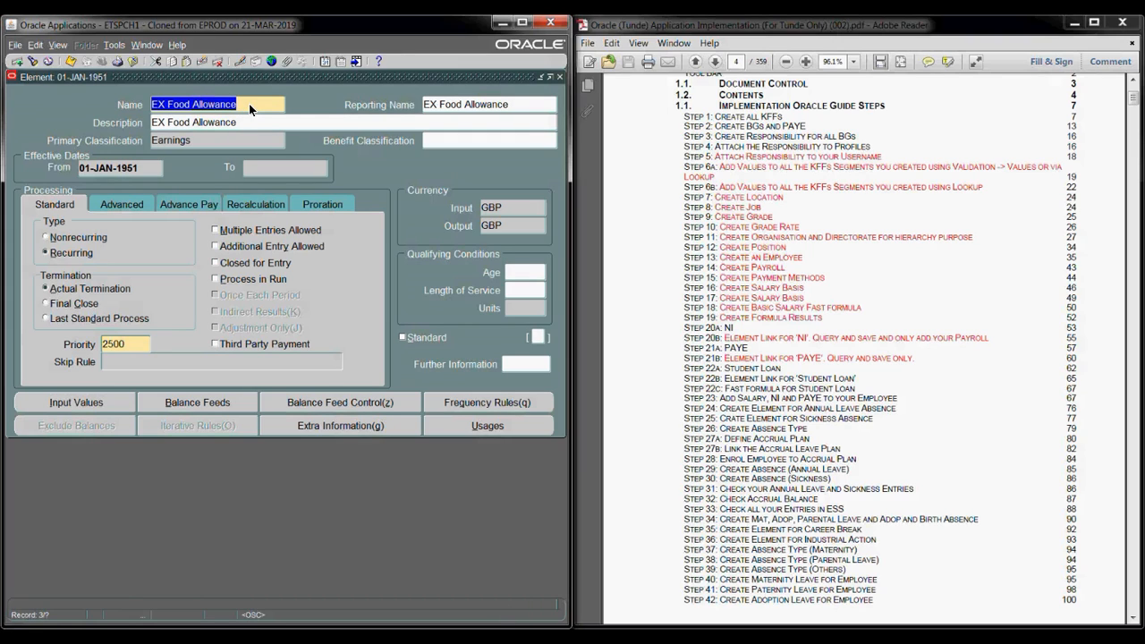
key("Down")
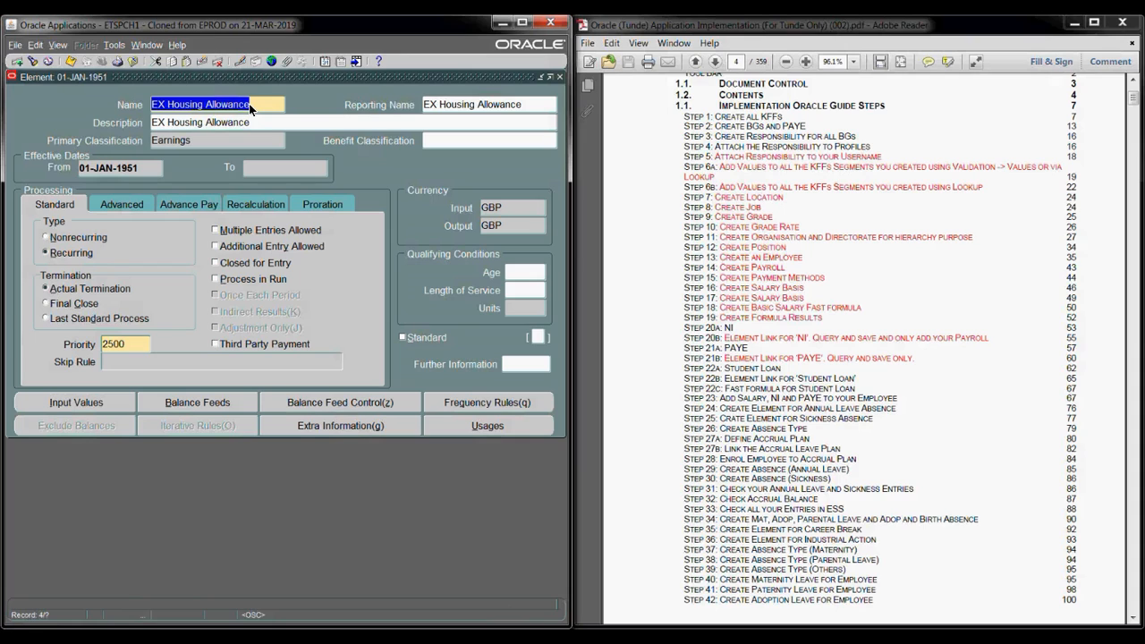
key("Down")
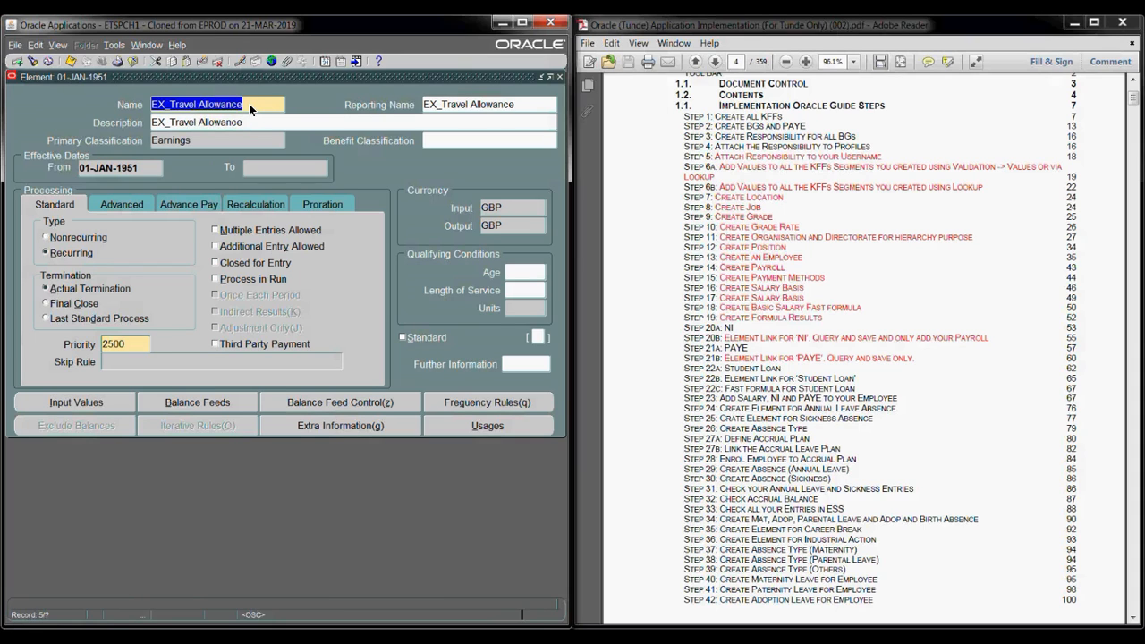
key("Down")
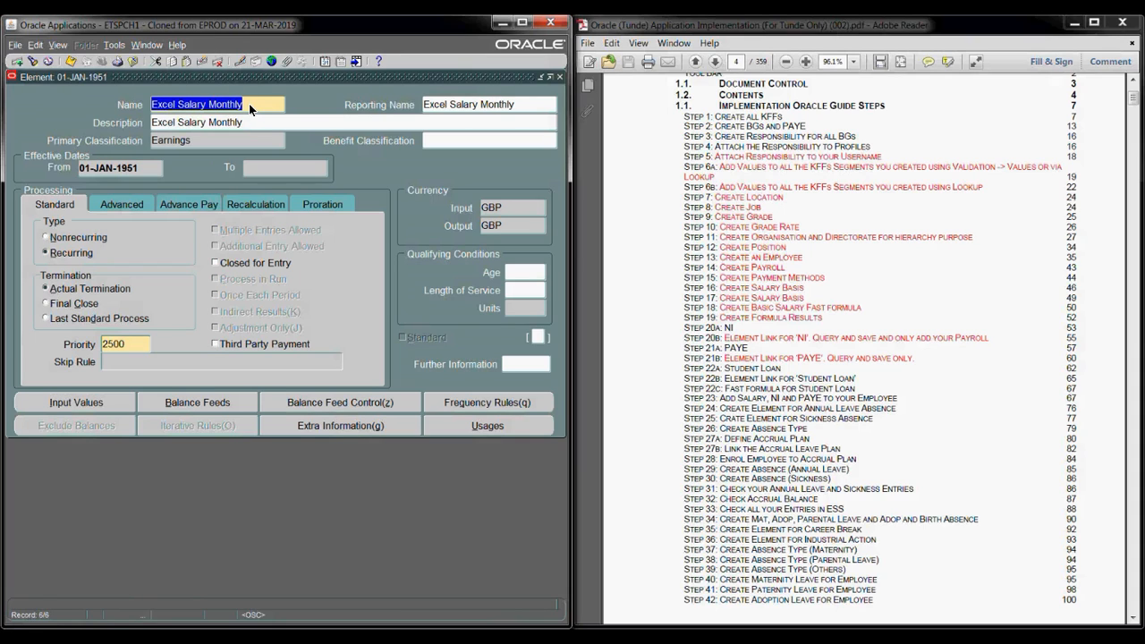
key("Down")
key("Up")
- Close the Element form and open the Element Link form, keeping the 01-JAN-1951 date
left_click(560, 77)
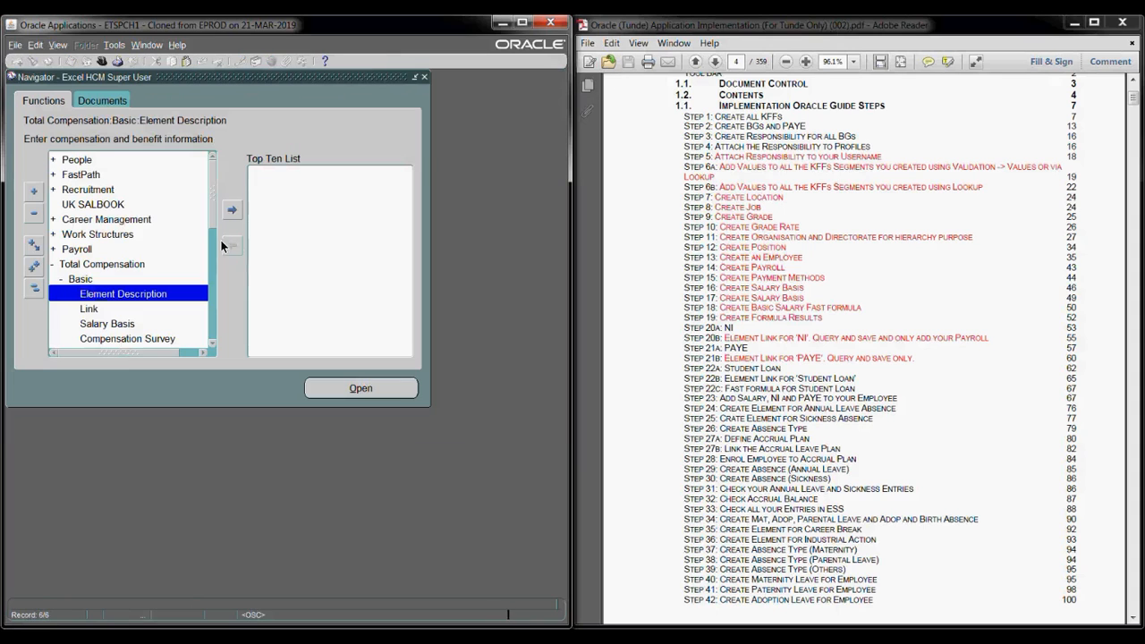
left_click(89, 307)
double_click(172, 311)
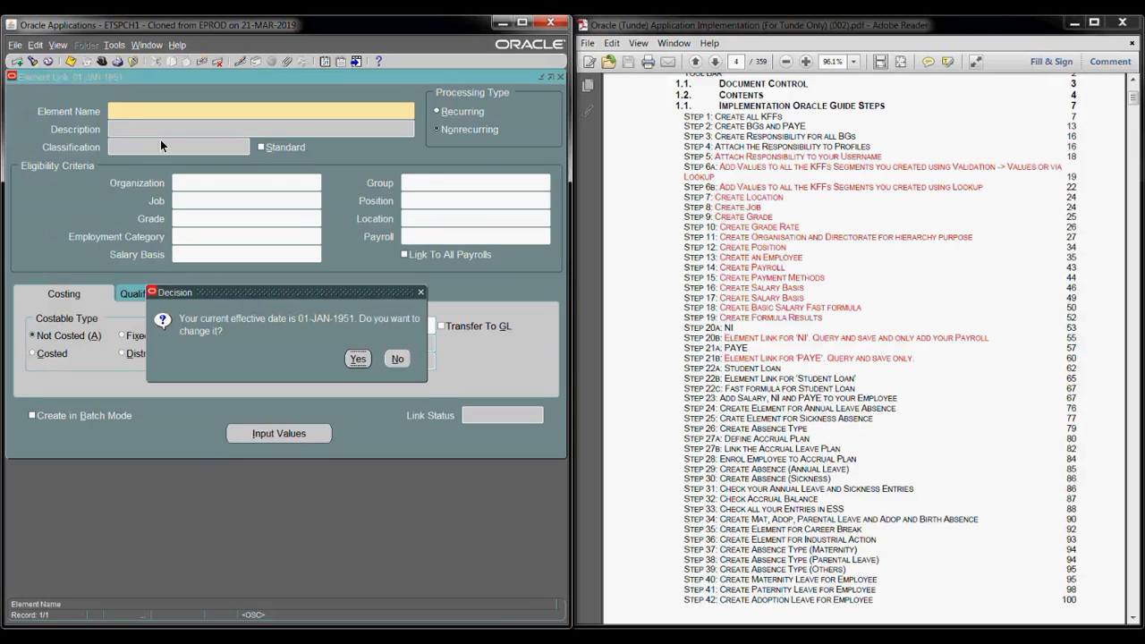
left_click(405, 359)
- Link Excel Salary Monthly to Excel Payroll and save, dismissing the not-mutually-exclusive error
type("ex")
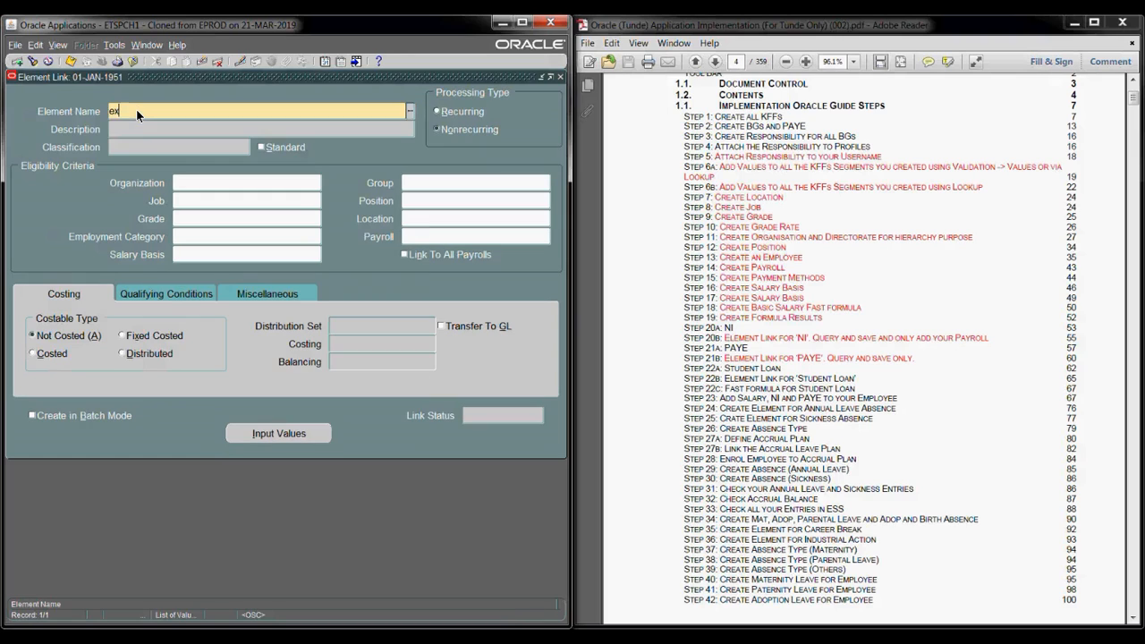
type("c")
key("Tab")
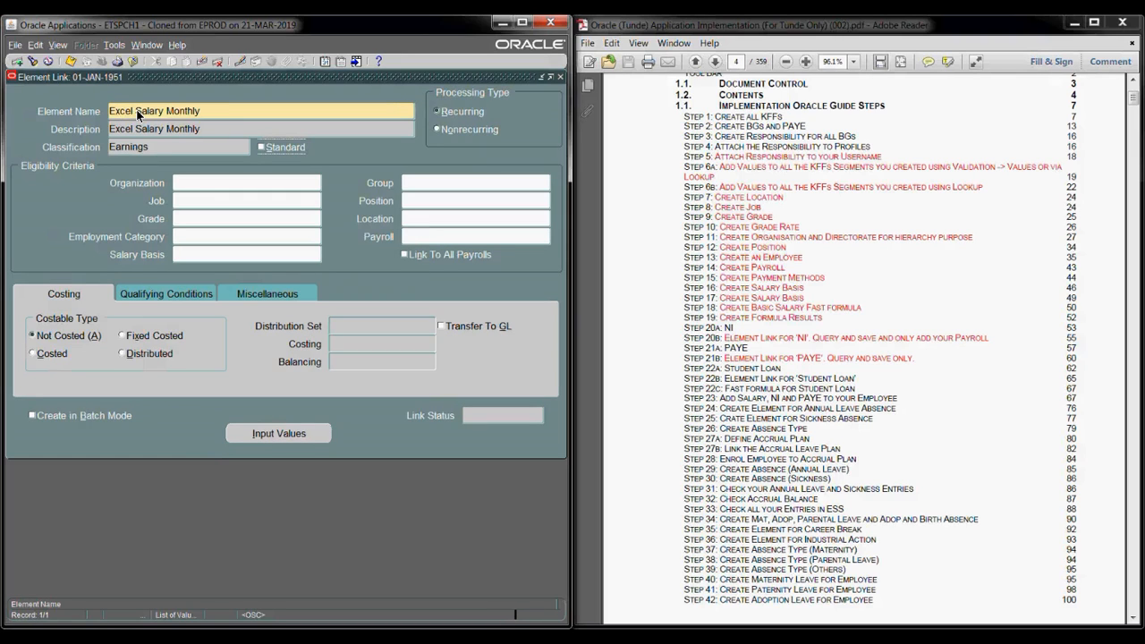
left_click(425, 237)
type("ex")
key("Tab")
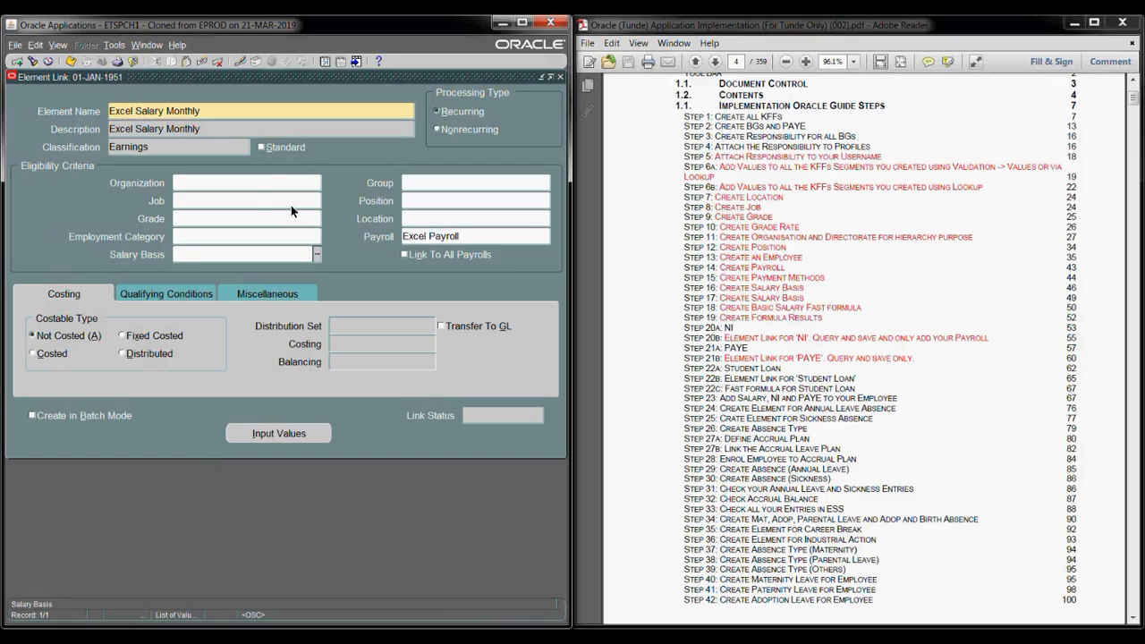
left_click(71, 61)
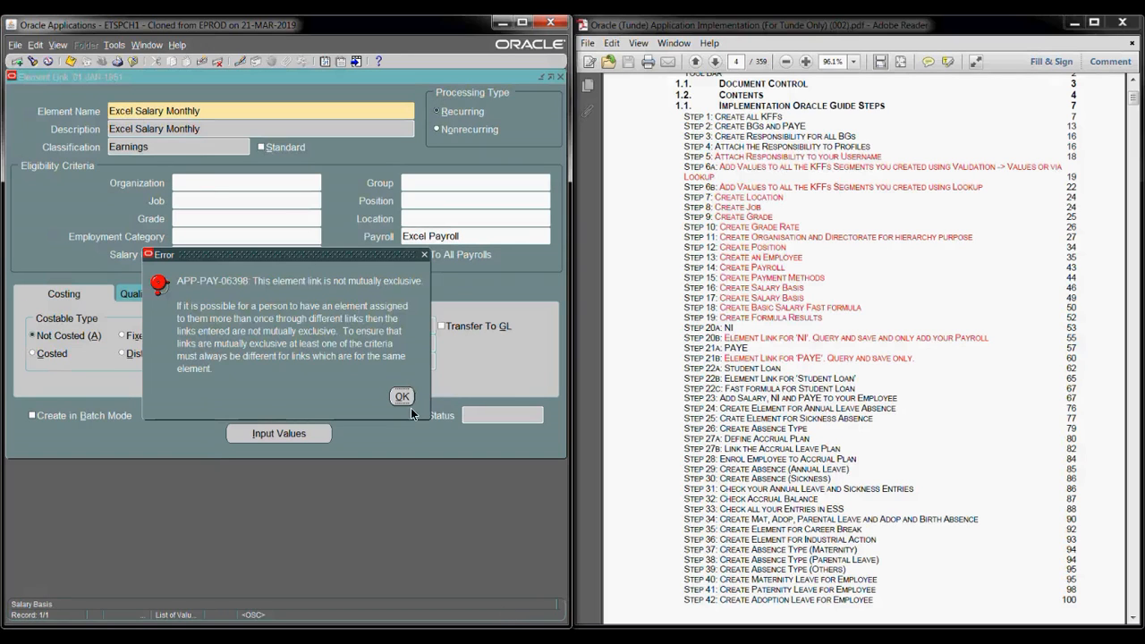
left_click(402, 399)
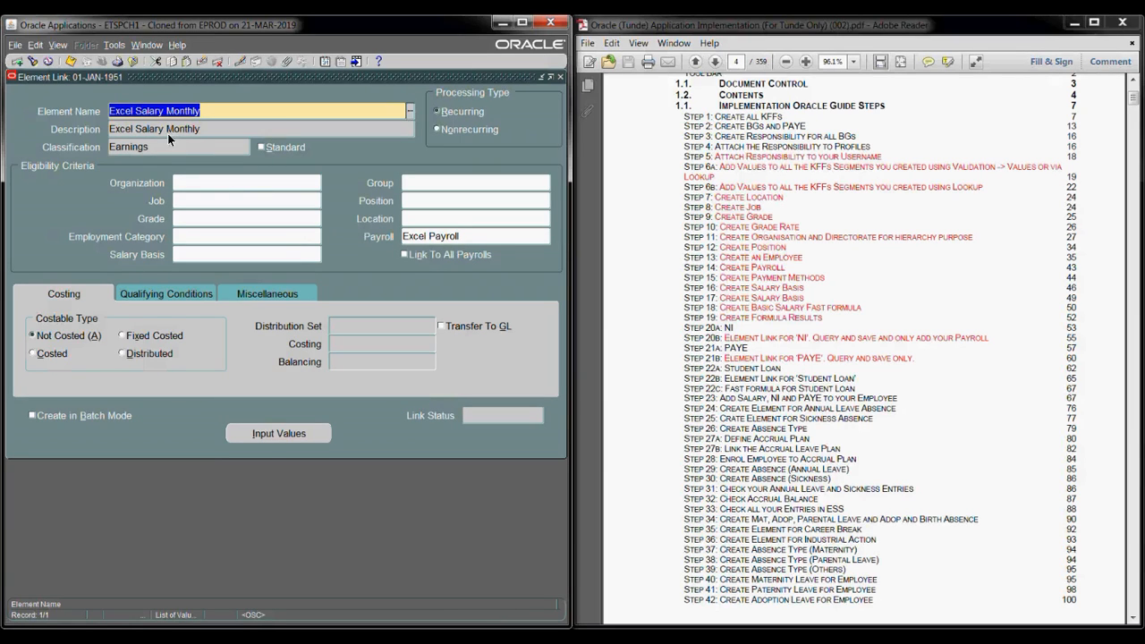
- Add a new link of EX Driving Allowance to Excel Payroll; saving is rejected as not mutually exclusive
left_click(131, 108)
left_click(17, 61)
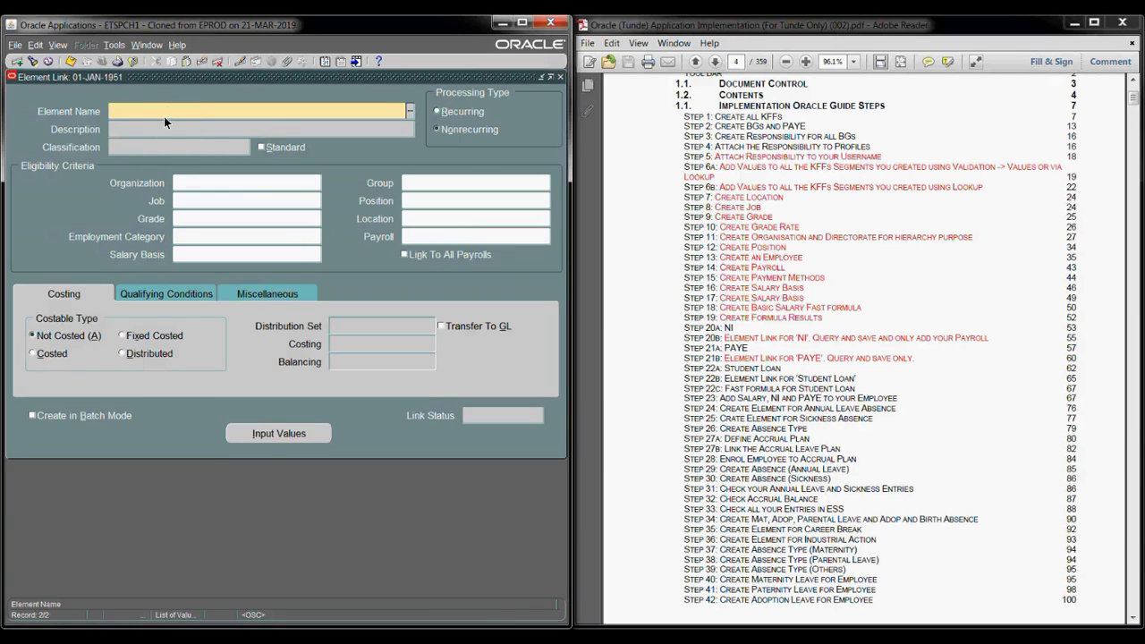
type("exx")
key("Tab")
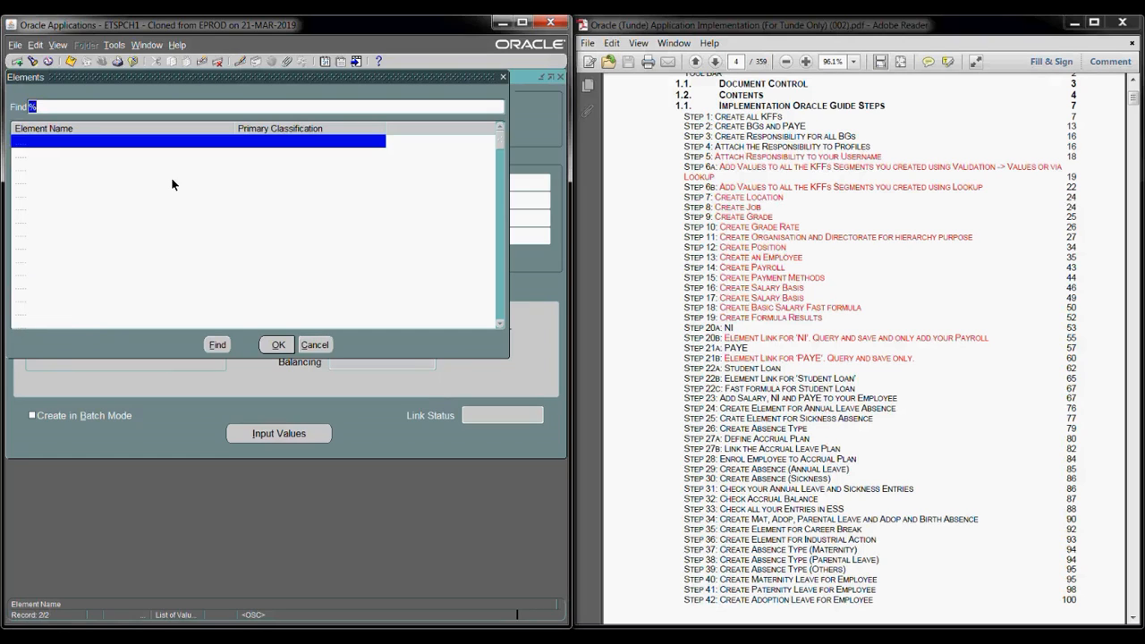
left_click(503, 78)
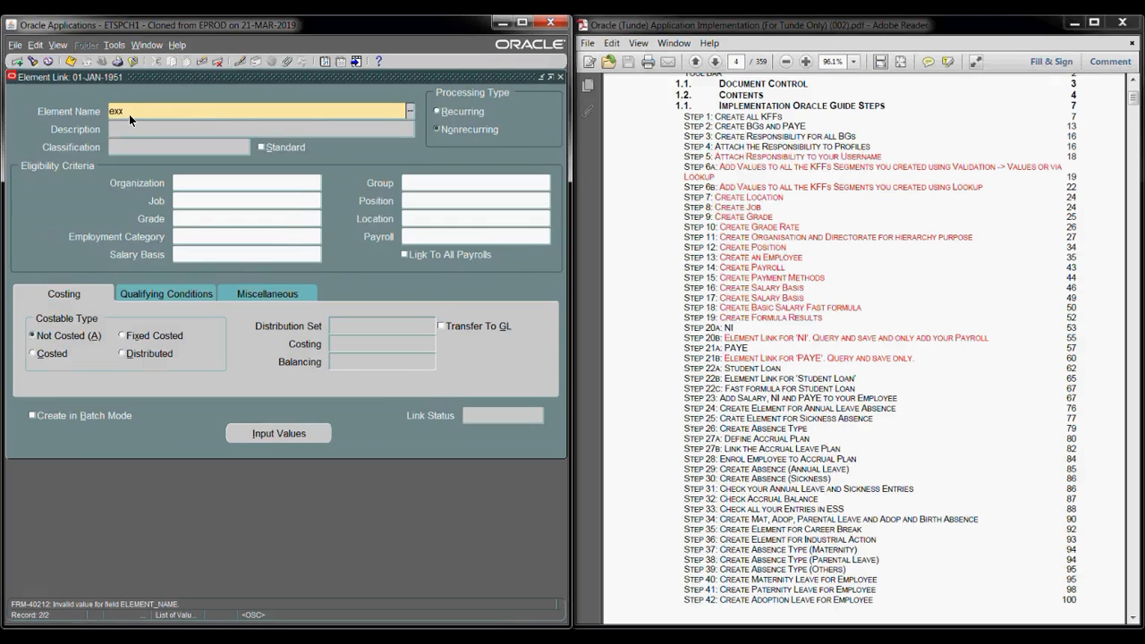
key("Tab")
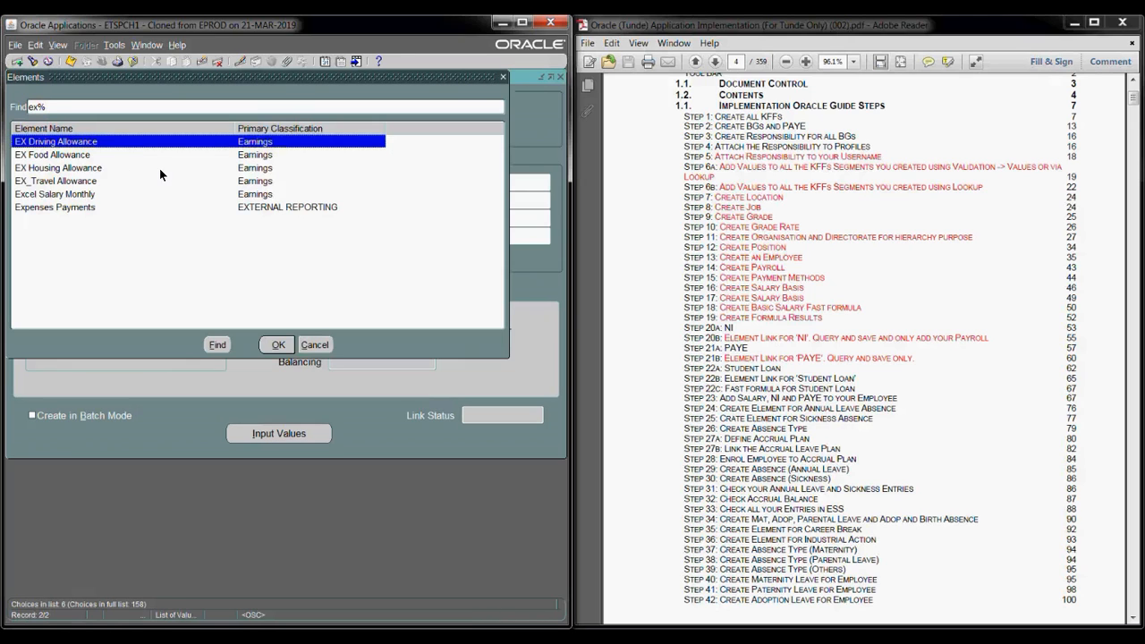
double_click(67, 148)
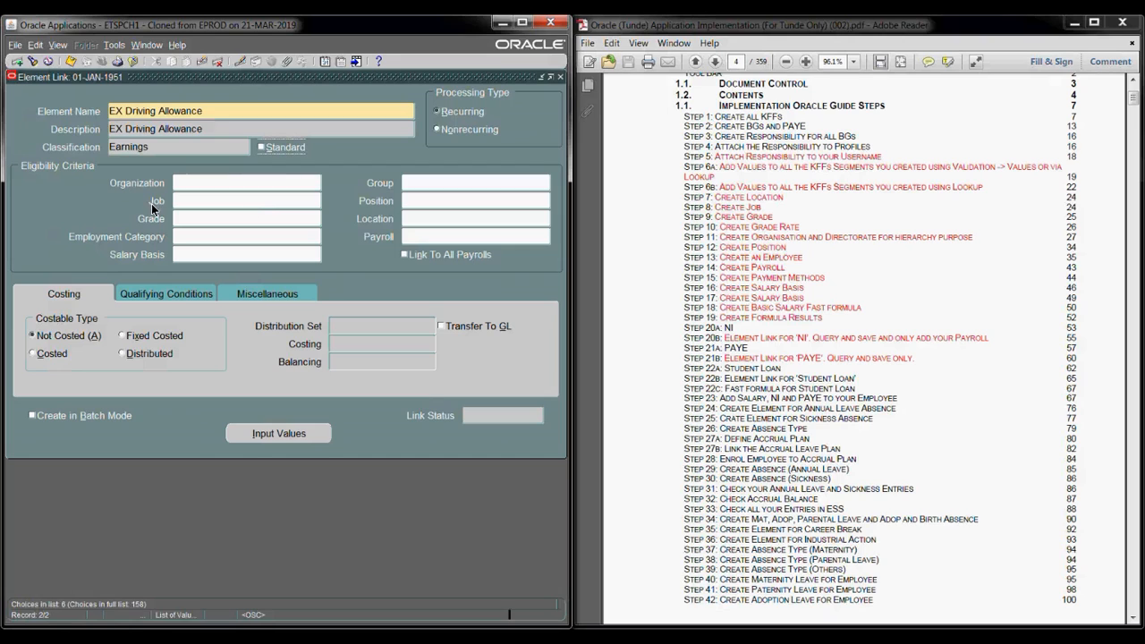
left_click(430, 237)
type("ex")
key("Tab")
left_click(70, 64)
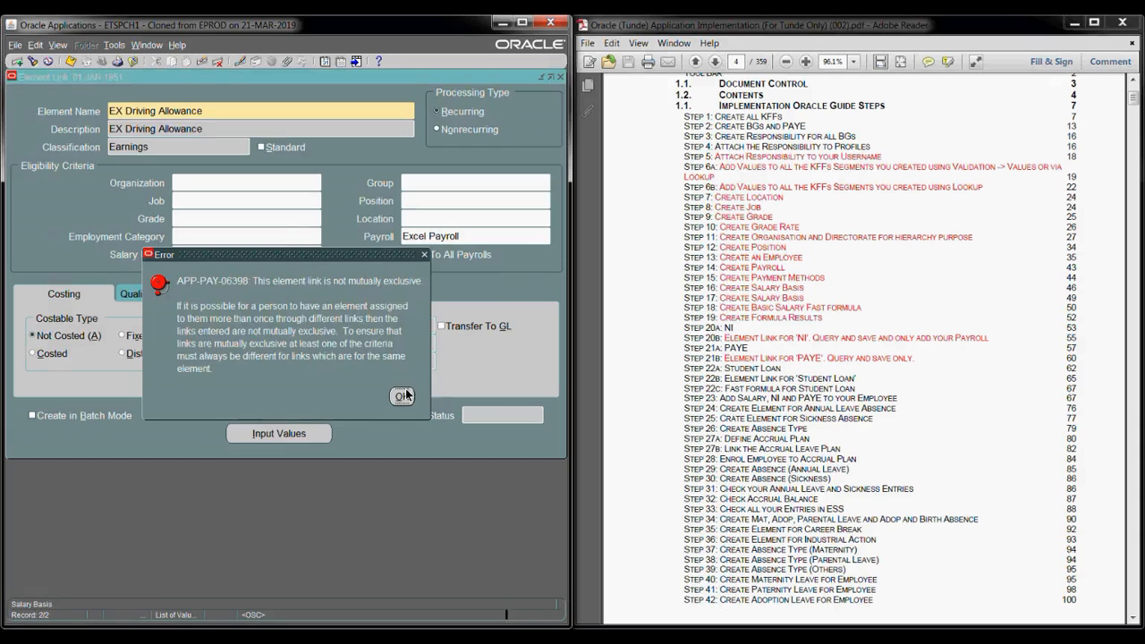
left_click(402, 397)
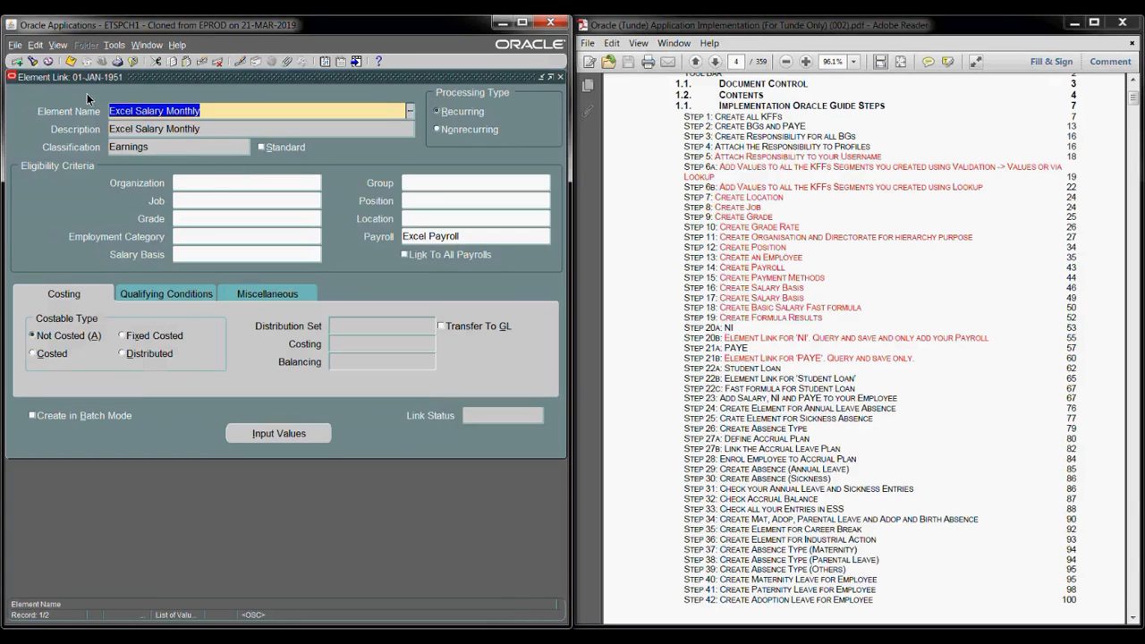
left_click(560, 77)
- Discard the unsaved link and reopen the Element Link form at the current effective date
left_click(322, 367)
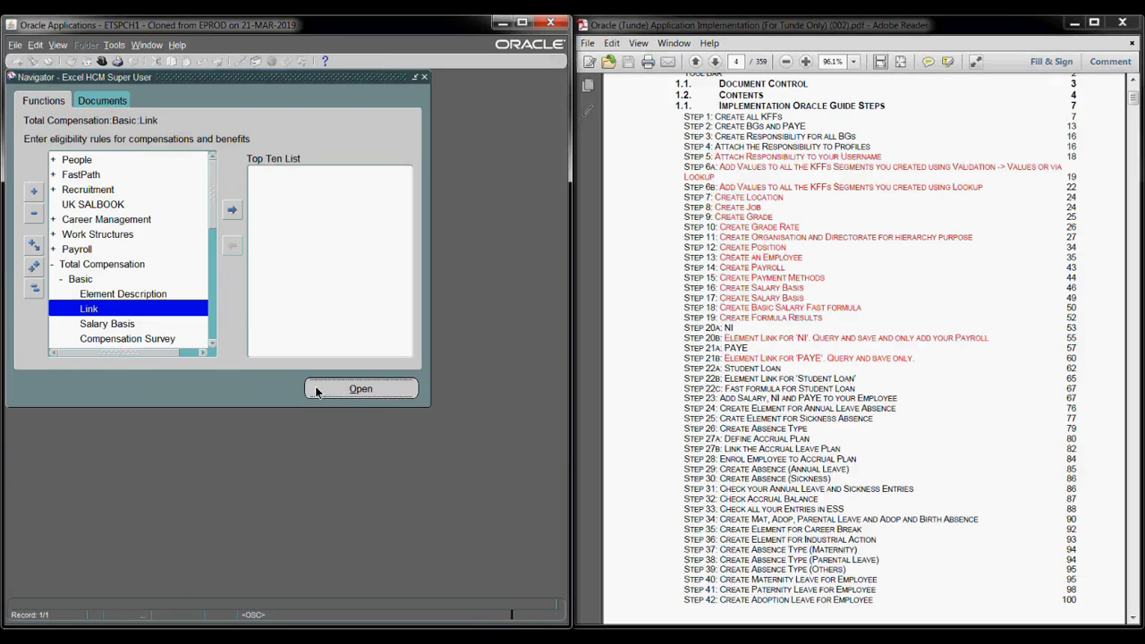
double_click(206, 312)
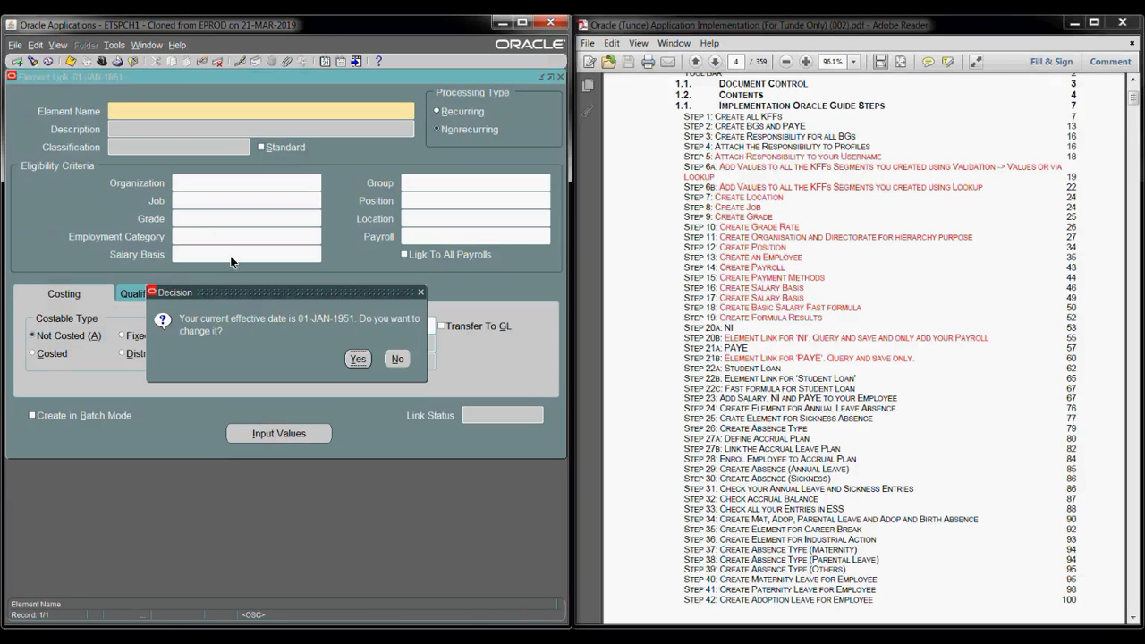
left_click(398, 359)
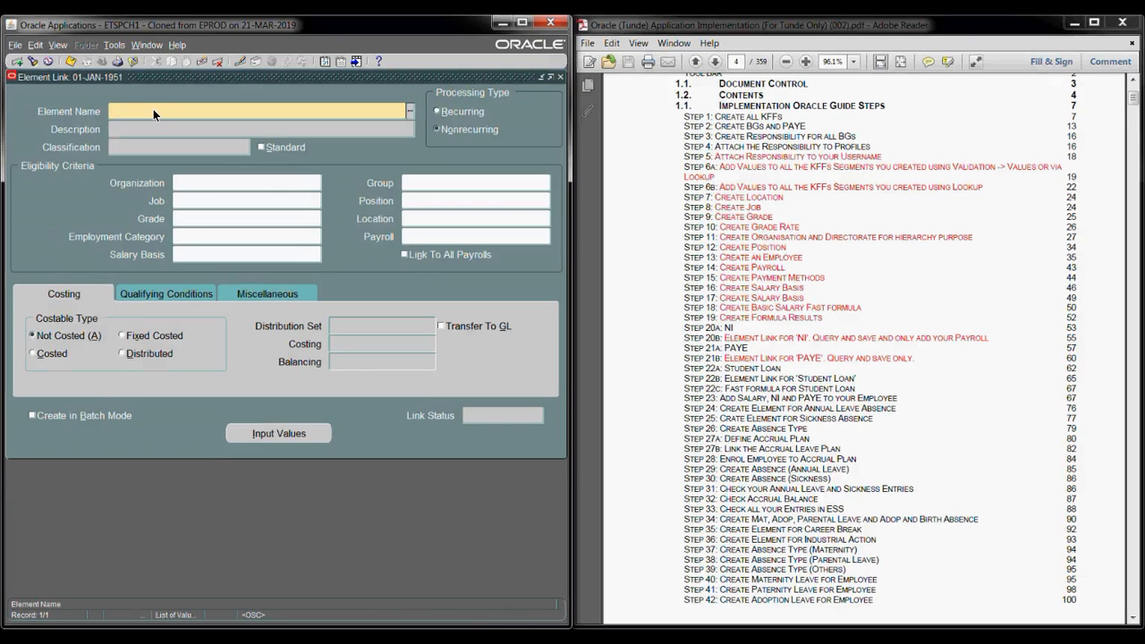
- Link EX Driving Allowance to Excel Payroll, save it as Complete, and start a new record
type("ex")
key("Tab")
key("Return")
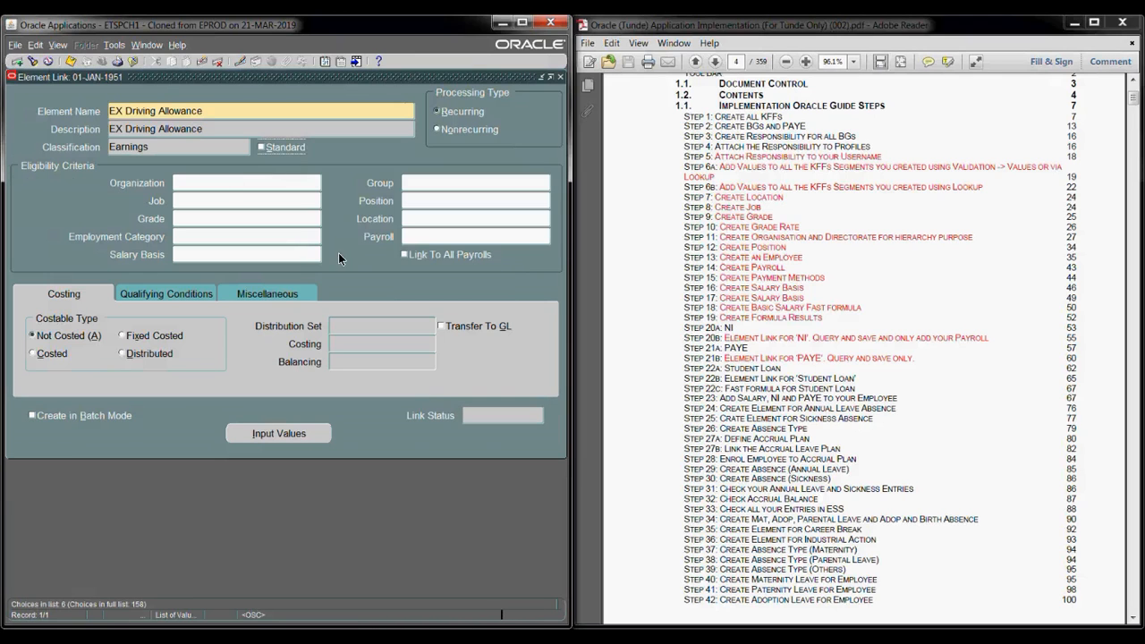
left_click(425, 240)
type("ex")
key("Tab")
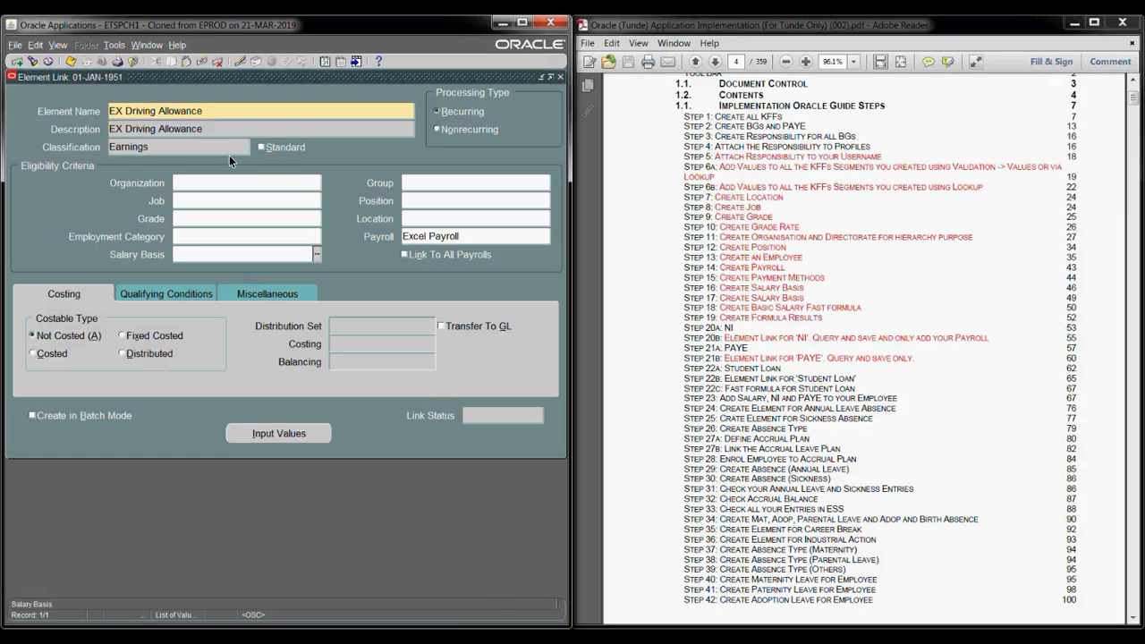
left_click(70, 63)
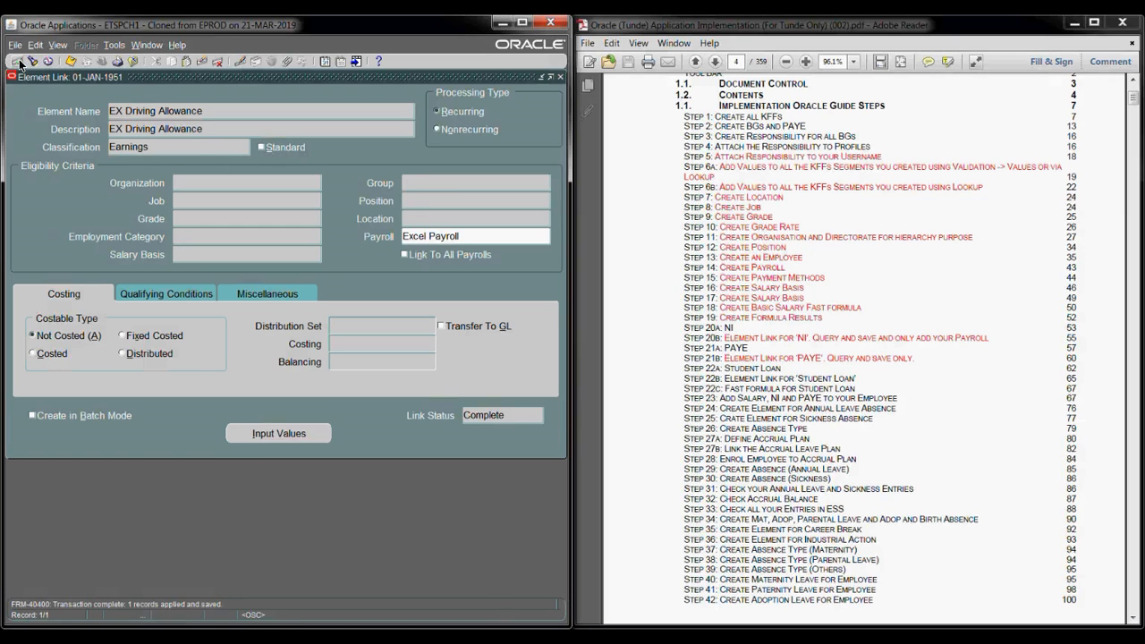
key("Down")
- Link the EX Food Allowance element to Excel Payroll and save the link
type("ex")
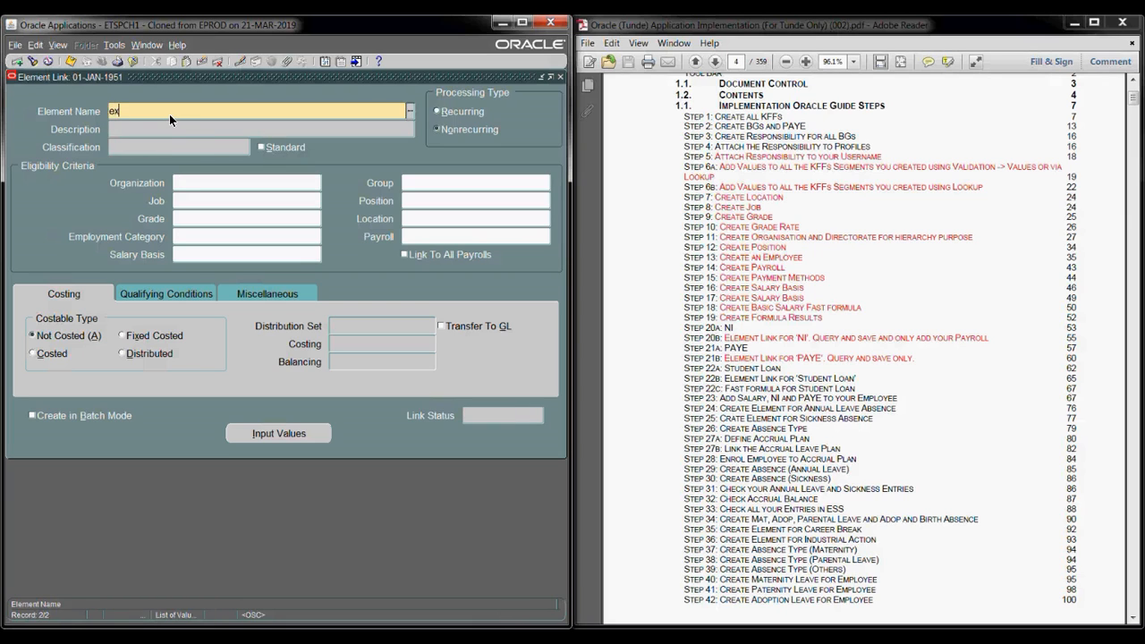
key("Tab")
left_click(116, 155)
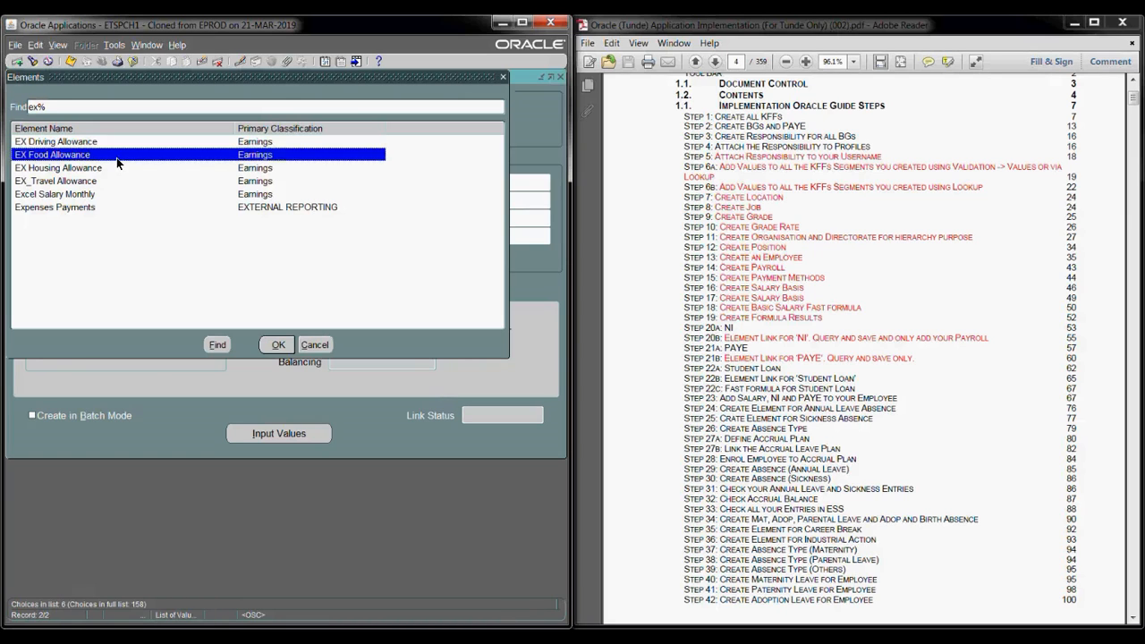
left_click(278, 342)
left_click(422, 238)
type("ex")
key("Tab")
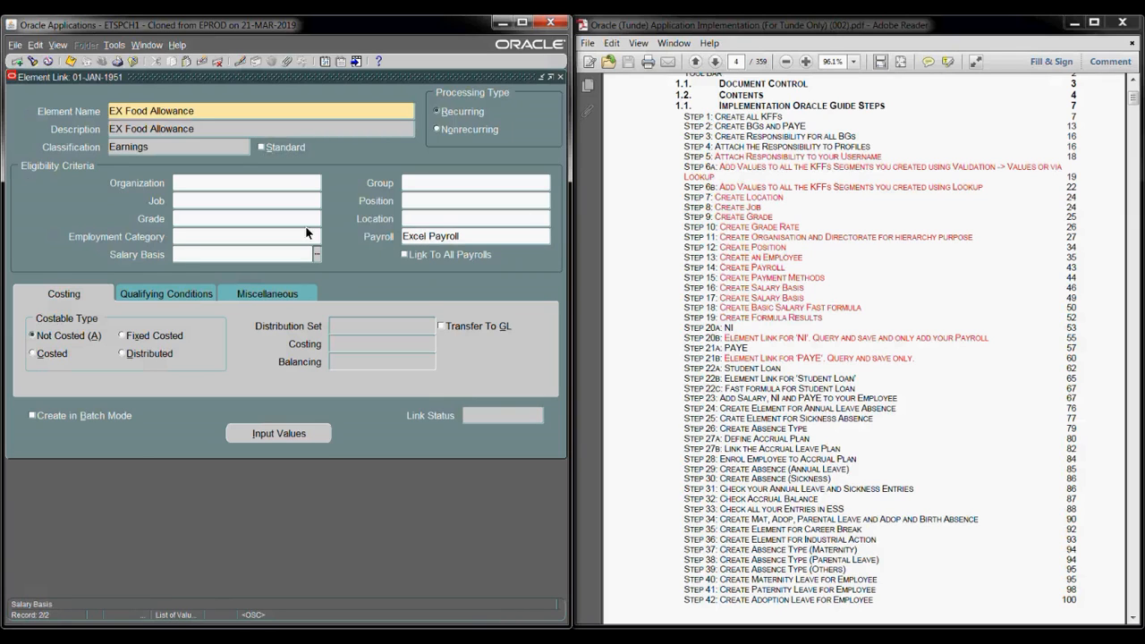
left_click(71, 62)
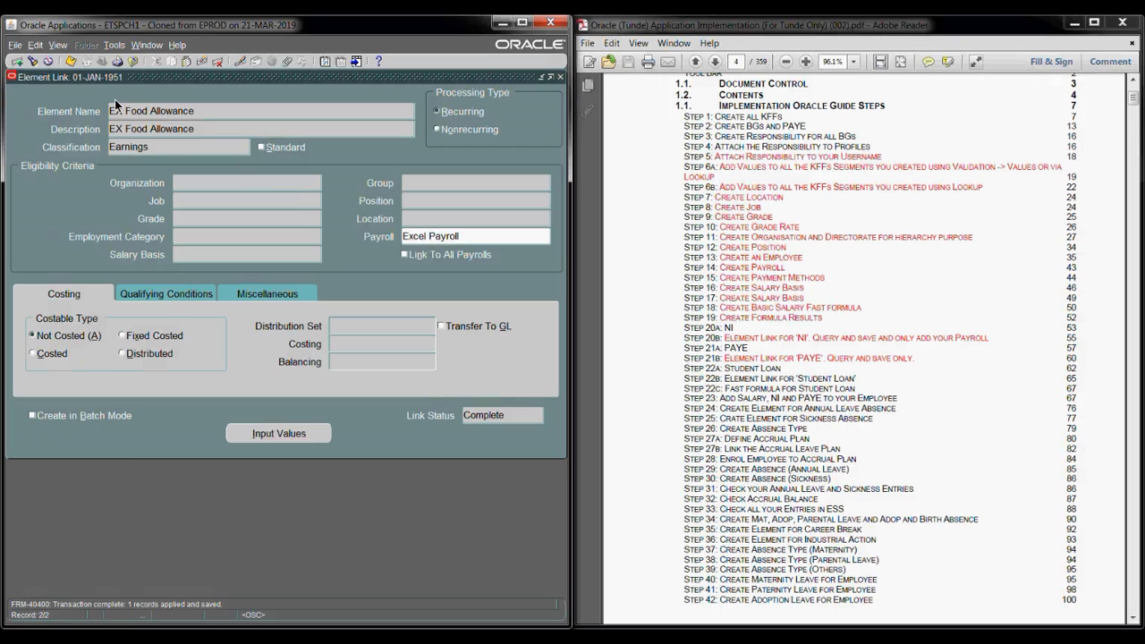
left_click(18, 62)
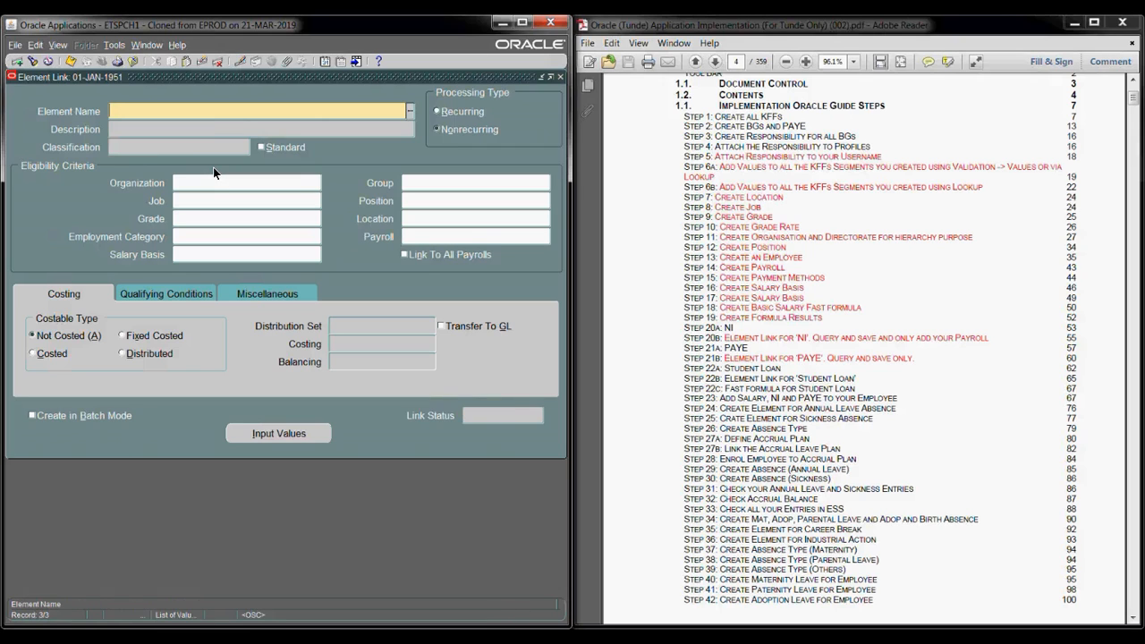
- Create and save an element link for EX Housing Allowance
type("ex%")
key("Tab")
left_click(98, 168)
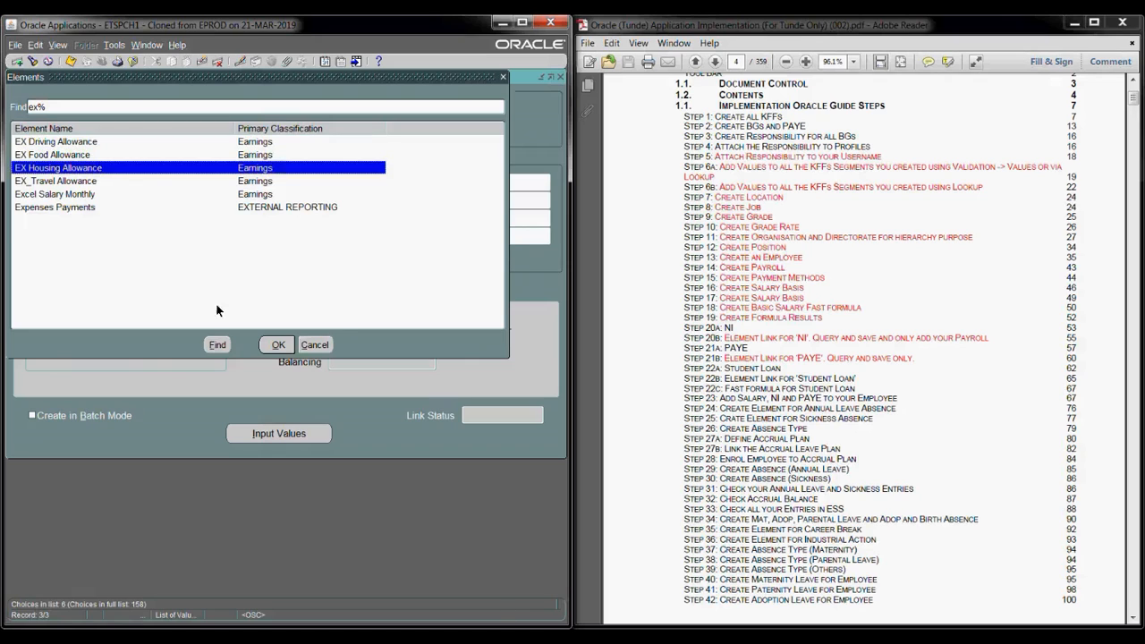
left_click(279, 346)
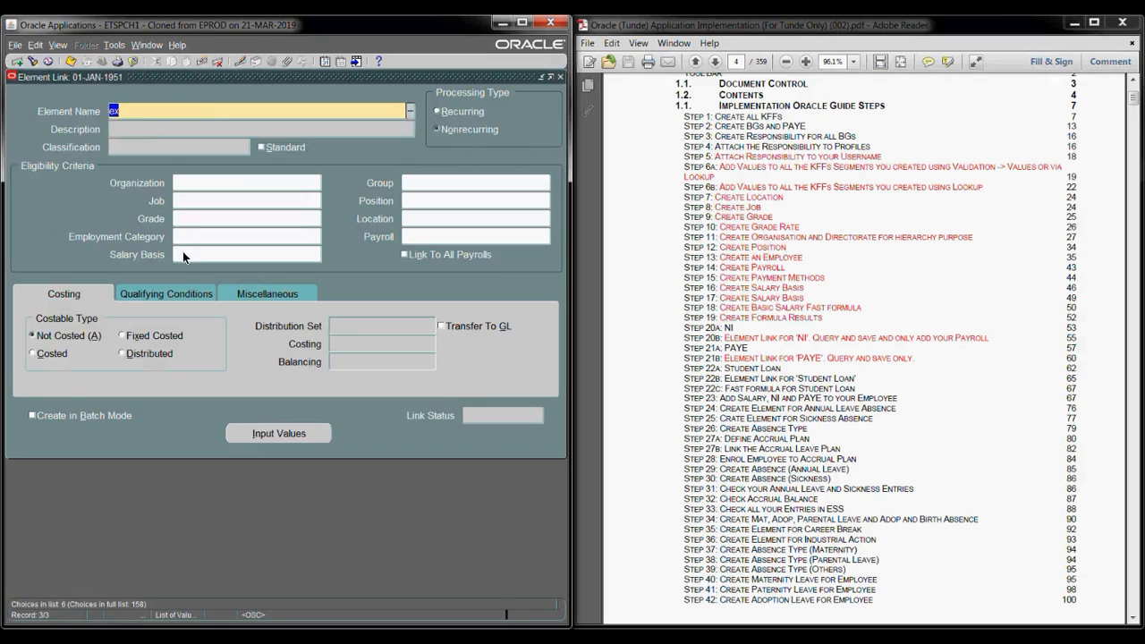
left_click(70, 62)
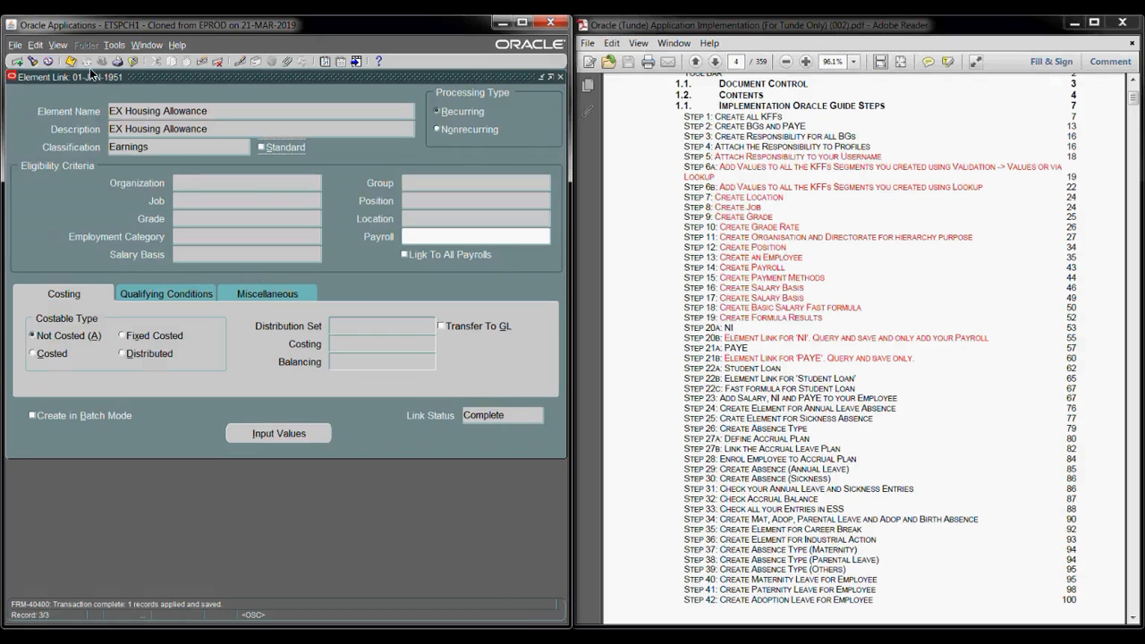
- Add and save another element link for EX_Travel Allowance
left_click(15, 62)
type("ex")
key("Tab")
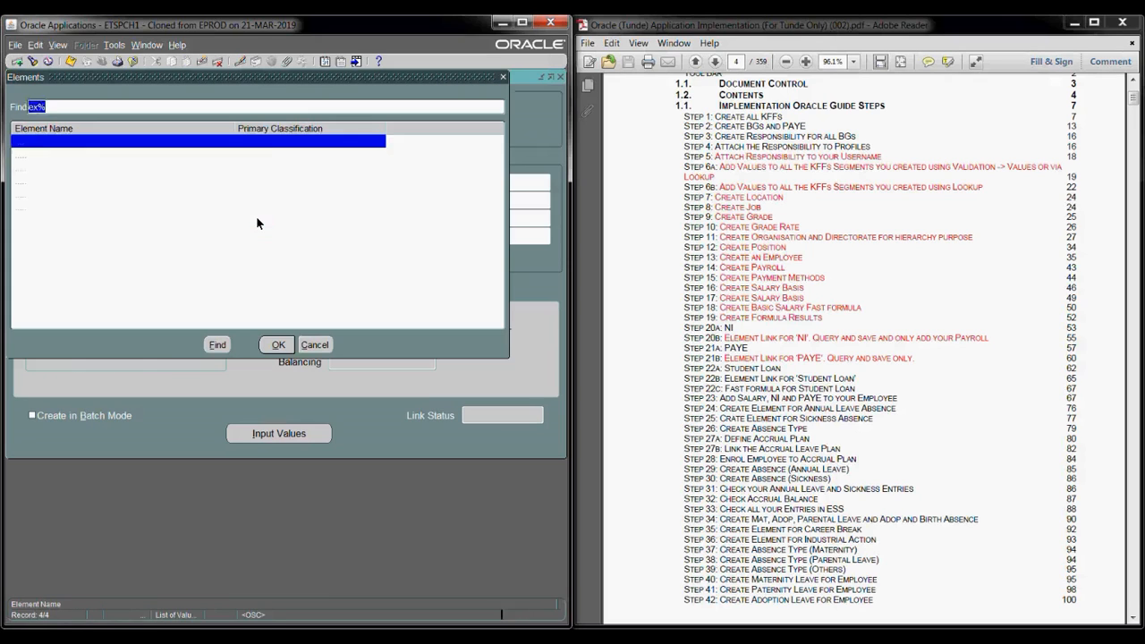
left_click(85, 181)
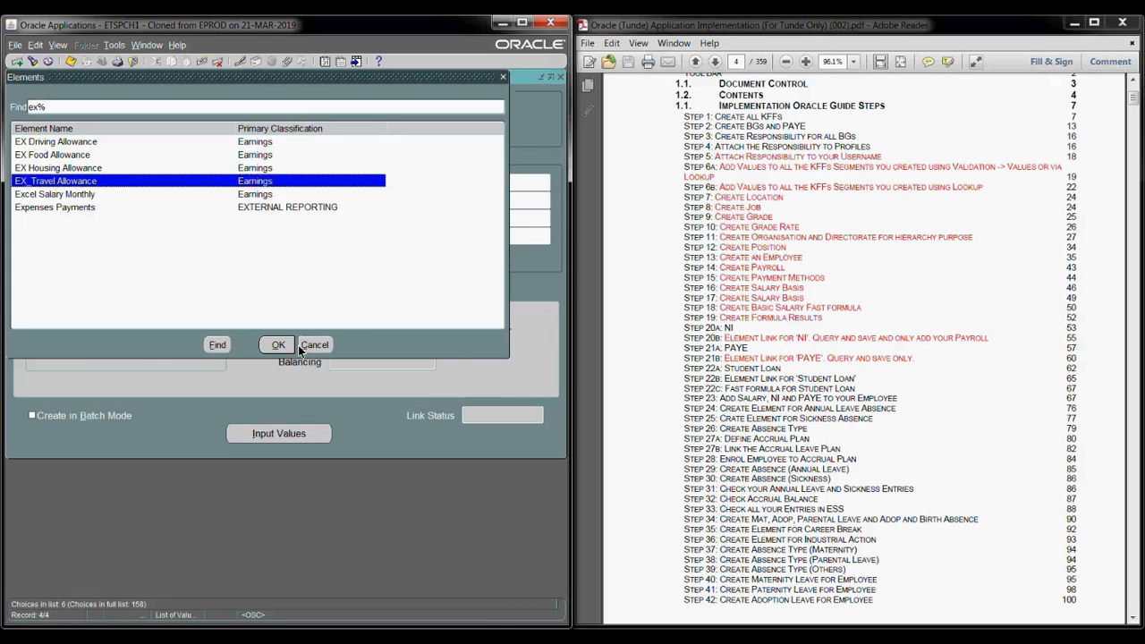
left_click(279, 344)
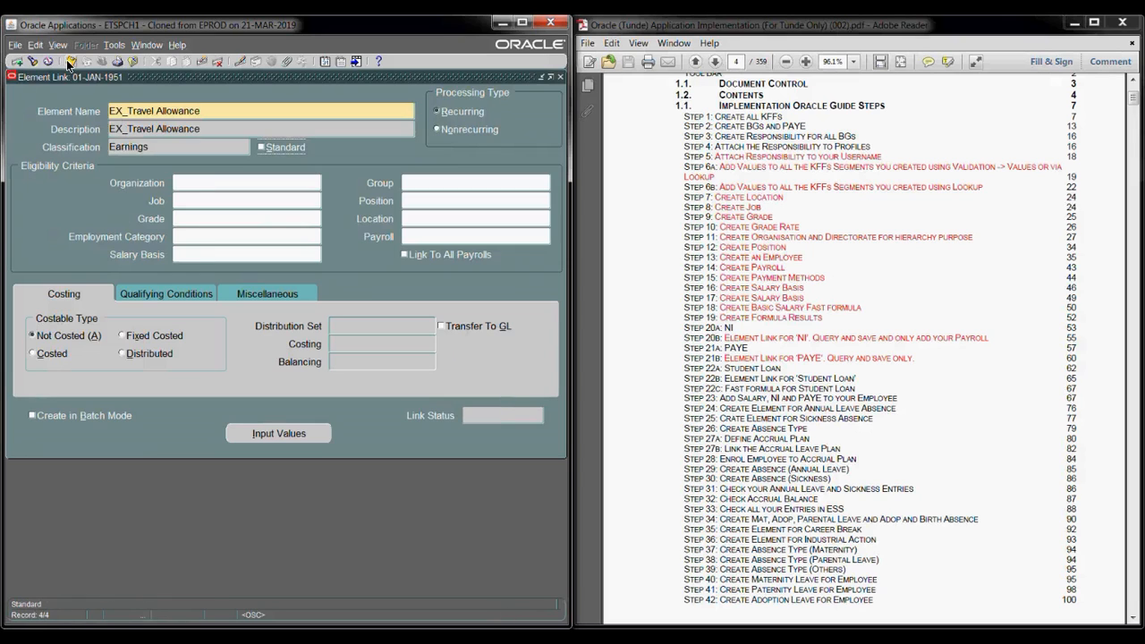
key("ctrl+s")
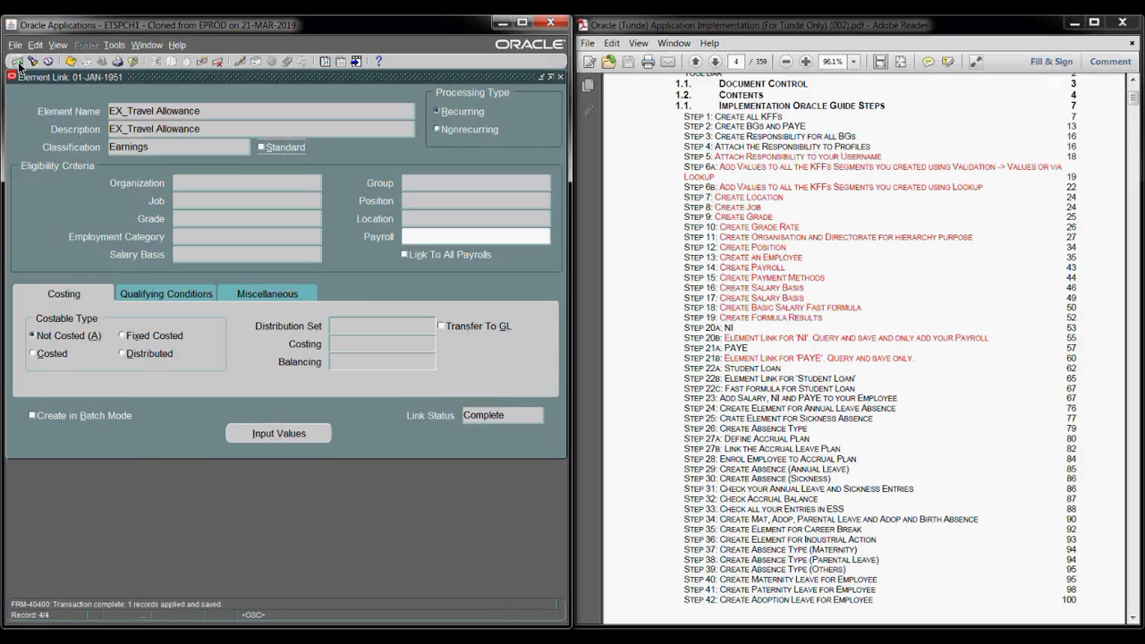
- Abandon the unneeded third link entry and close the Element Link form
left_click(17, 61)
type("ex")
key("Tab")
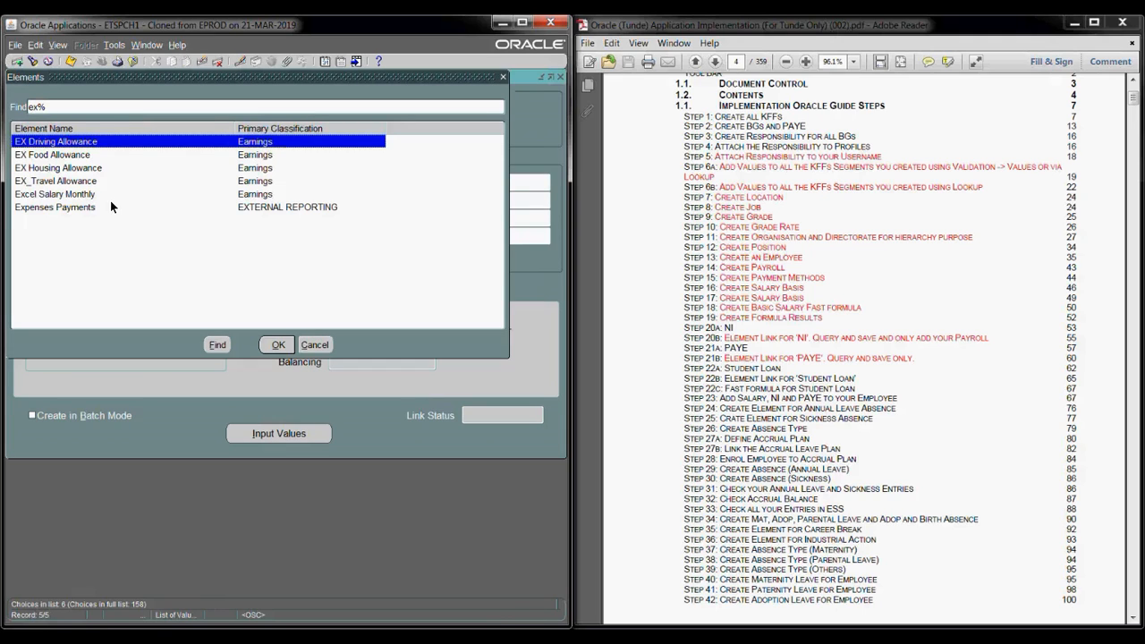
left_click(107, 194)
left_click(315, 344)
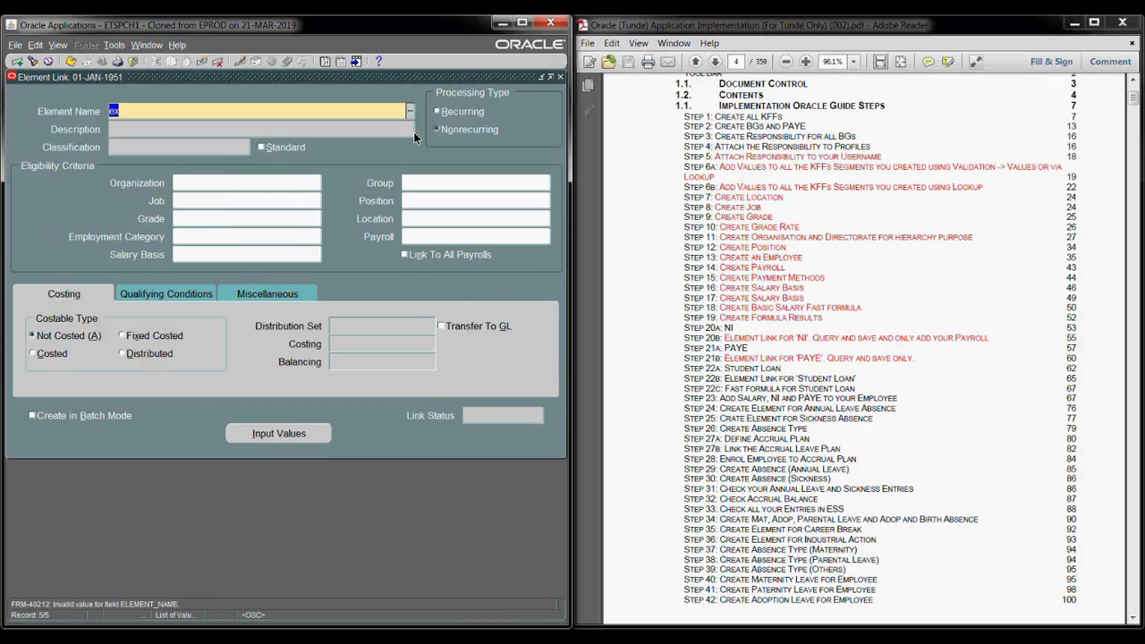
left_click(561, 78)
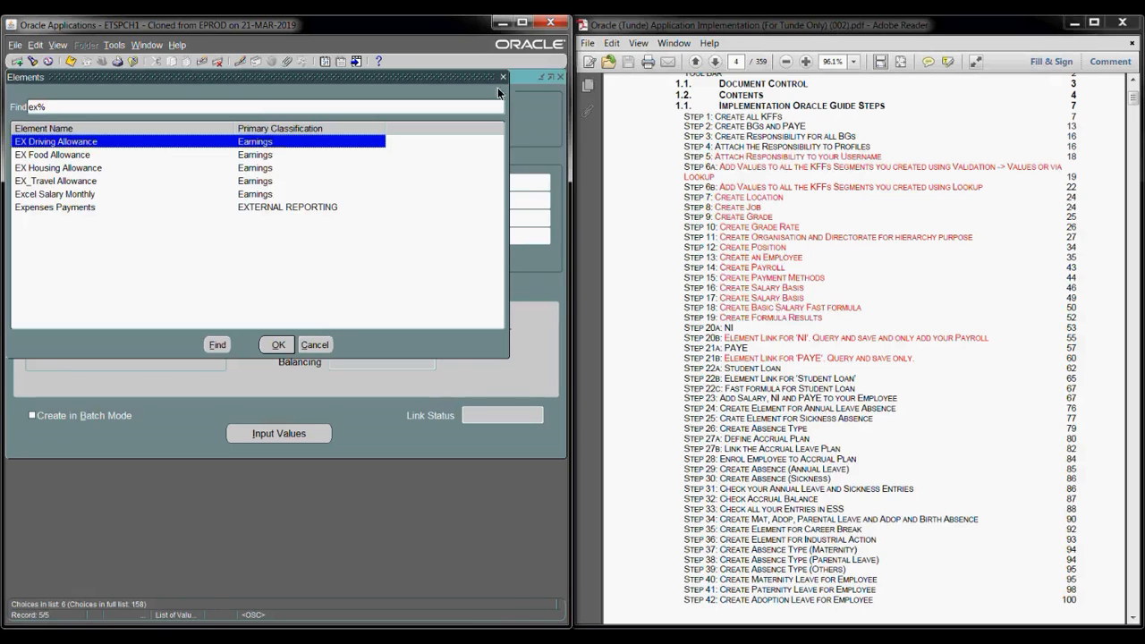
left_click(503, 78)
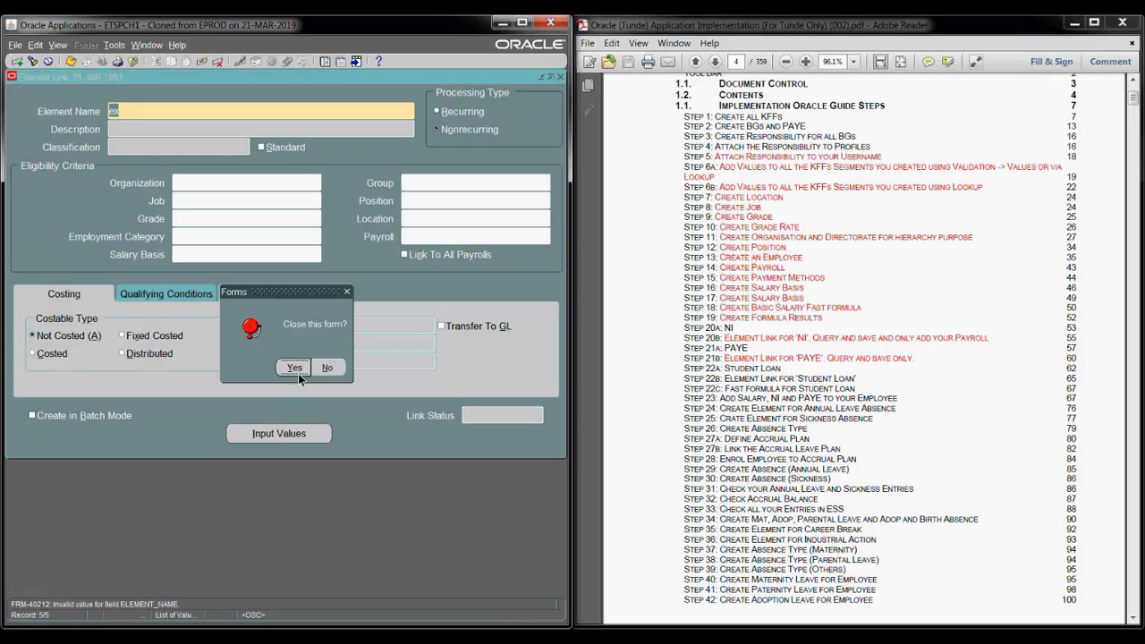
left_click(294, 368)
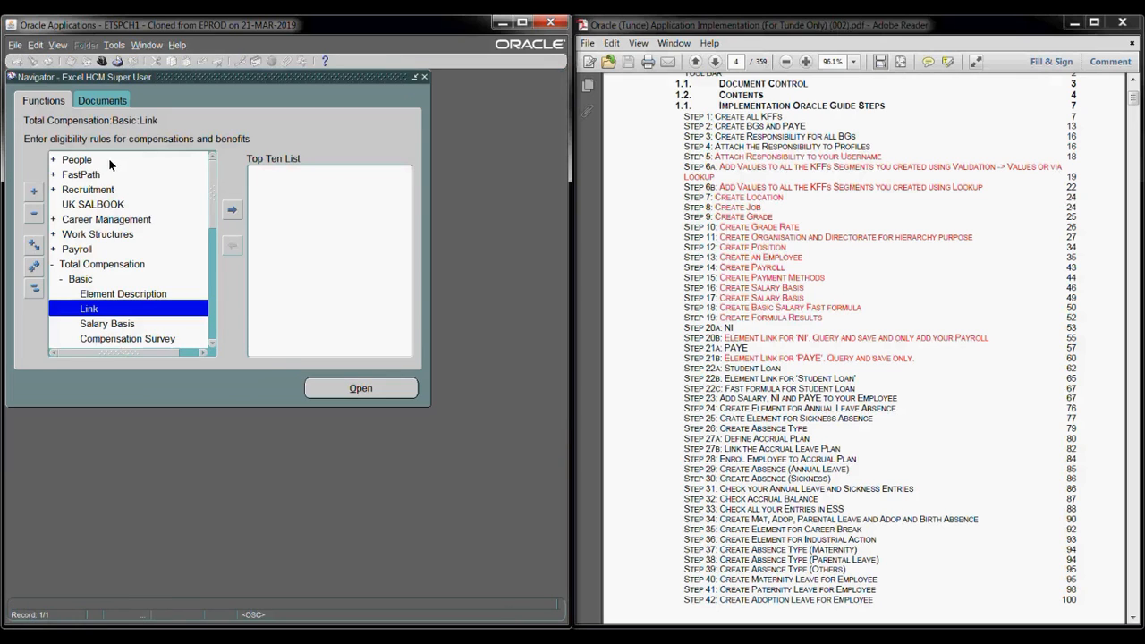
double_click(109, 161)
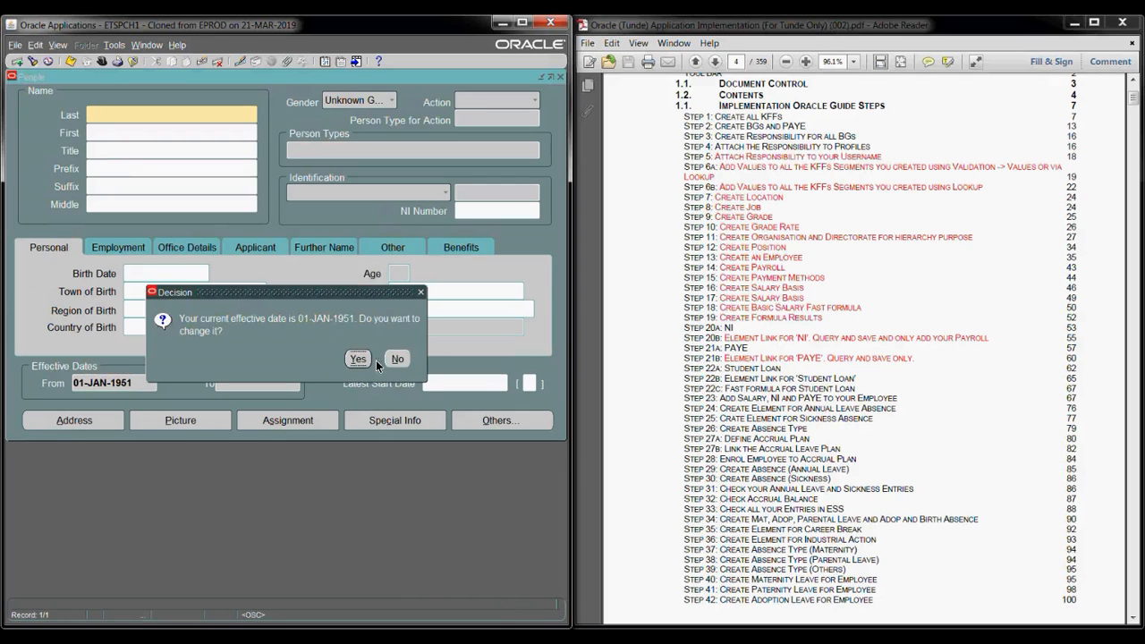
- Reset the effective date to today and load the test employee via a wildcard surname search
key("Return")
left_click(296, 365)
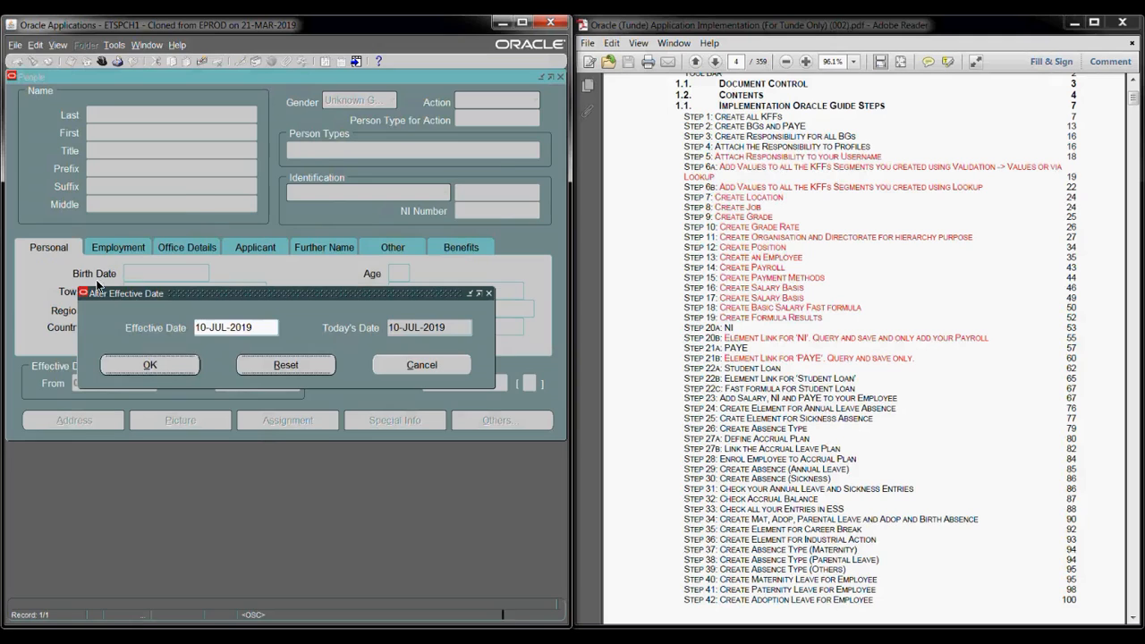
key("Return")
type("Smith%")
key("Tab")
left_click(242, 205)
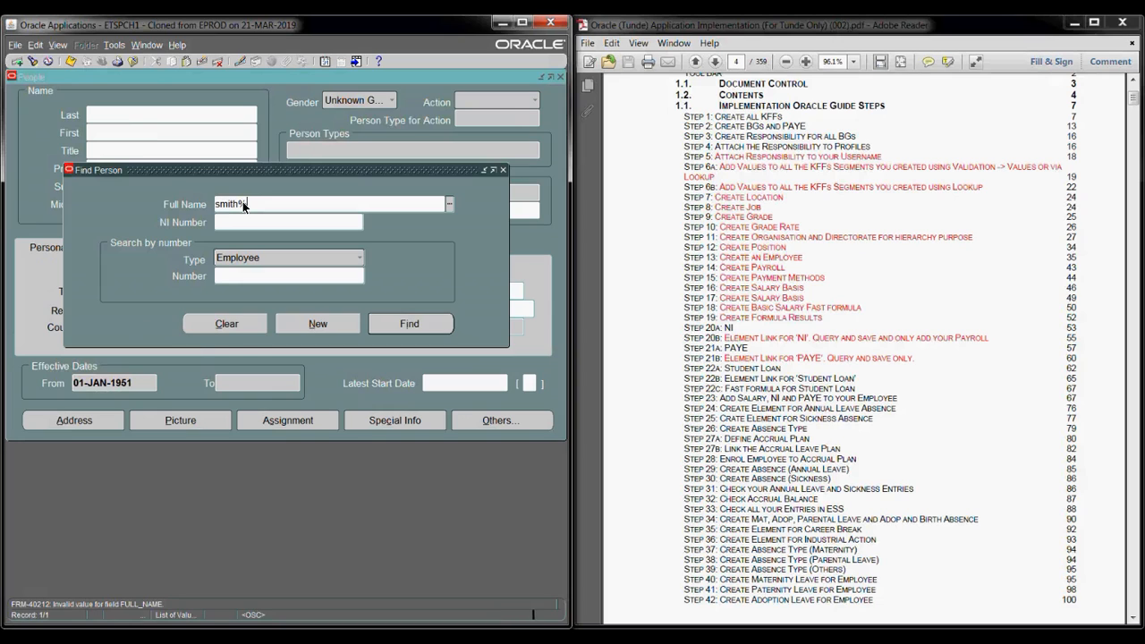
key("ctrl+l")
key("Return")
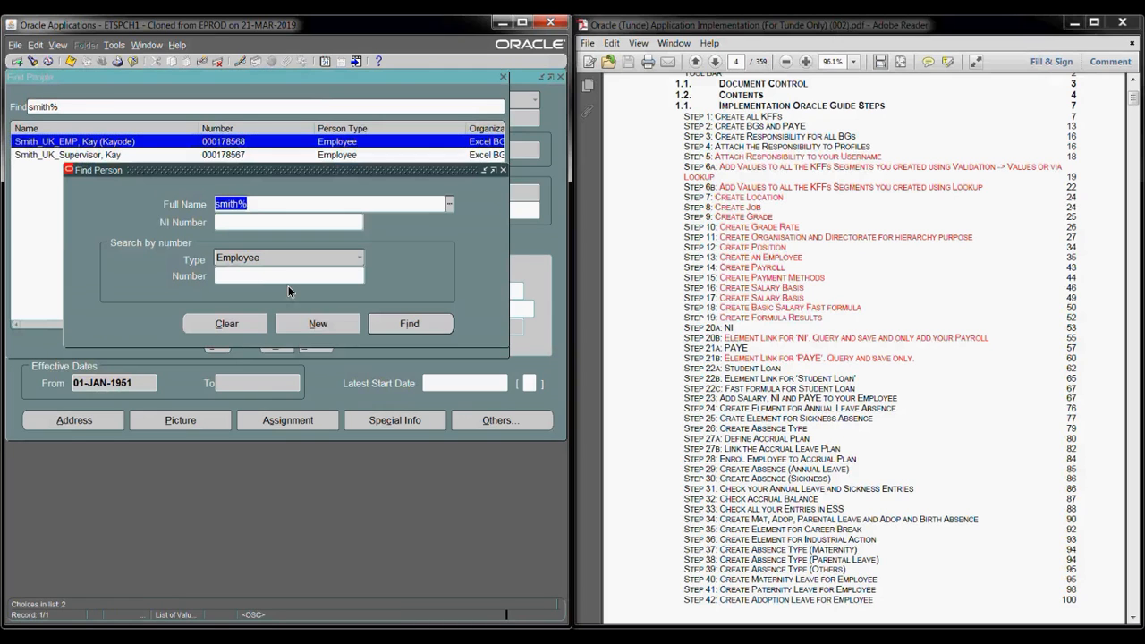
left_click(385, 326)
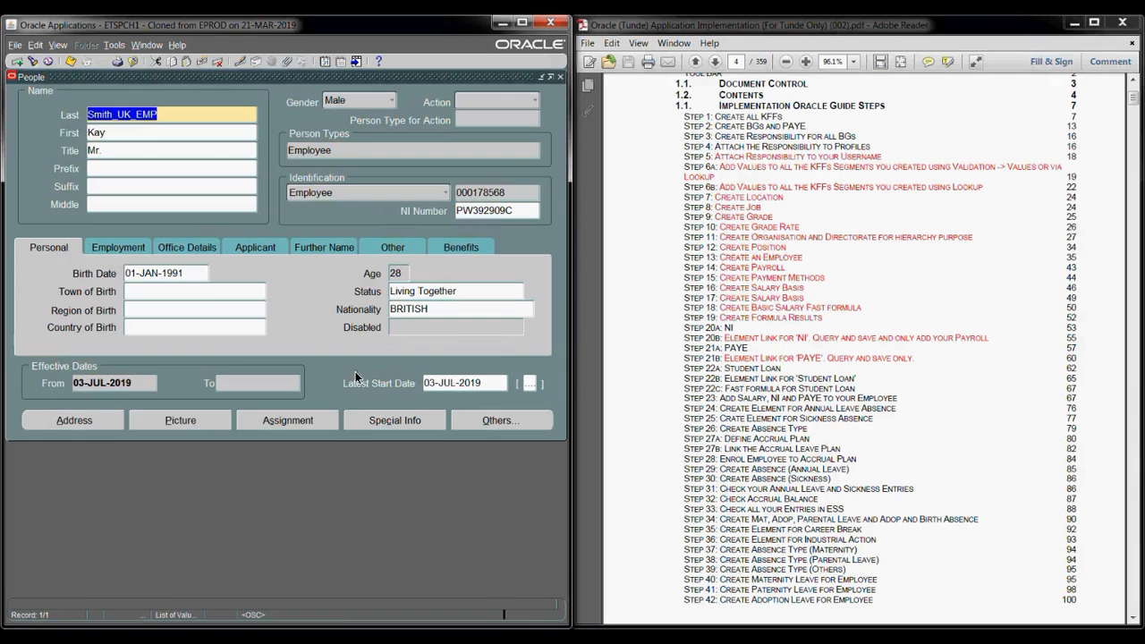
- Correct the employee's assignment payroll to Excel Payroll, dismissing the missing-job warnings
left_click(309, 419)
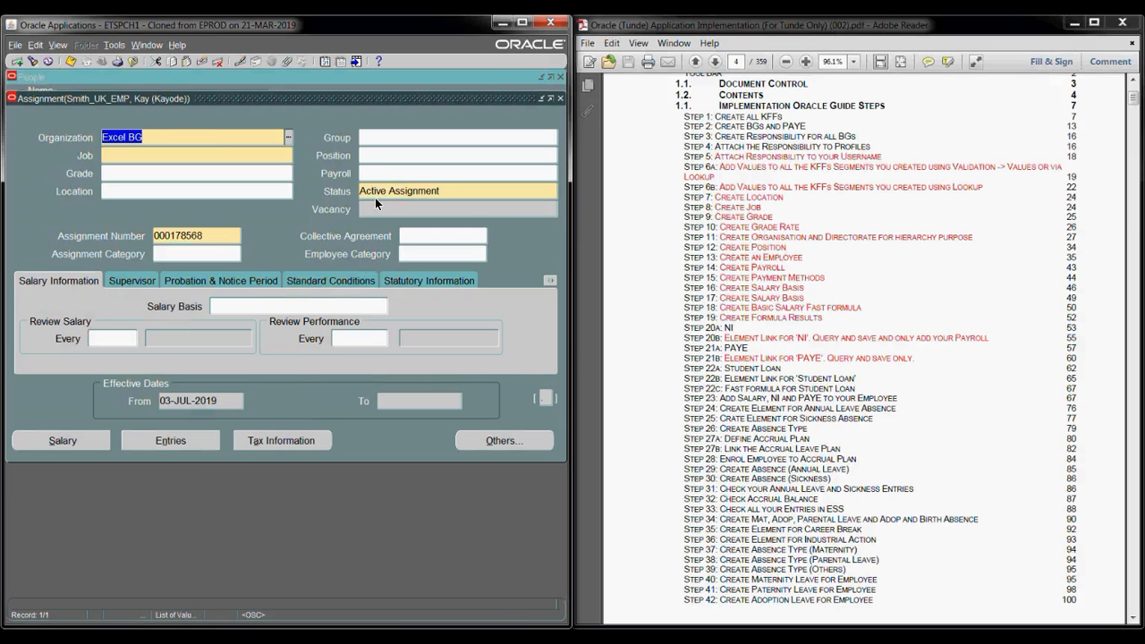
left_click(380, 174)
type("ex")
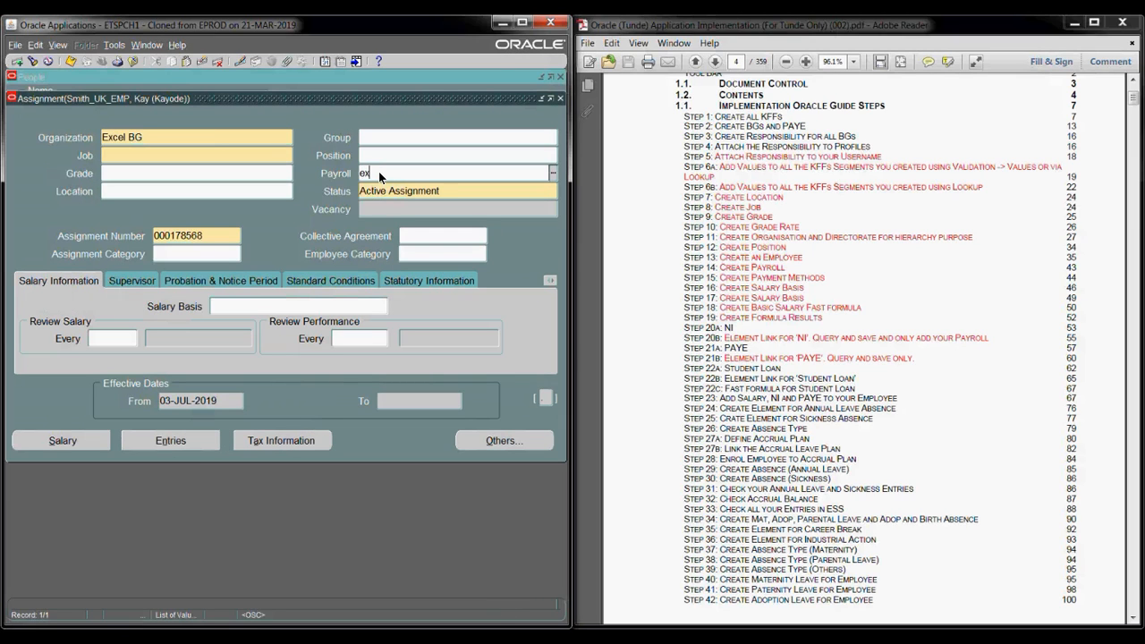
key("Tab")
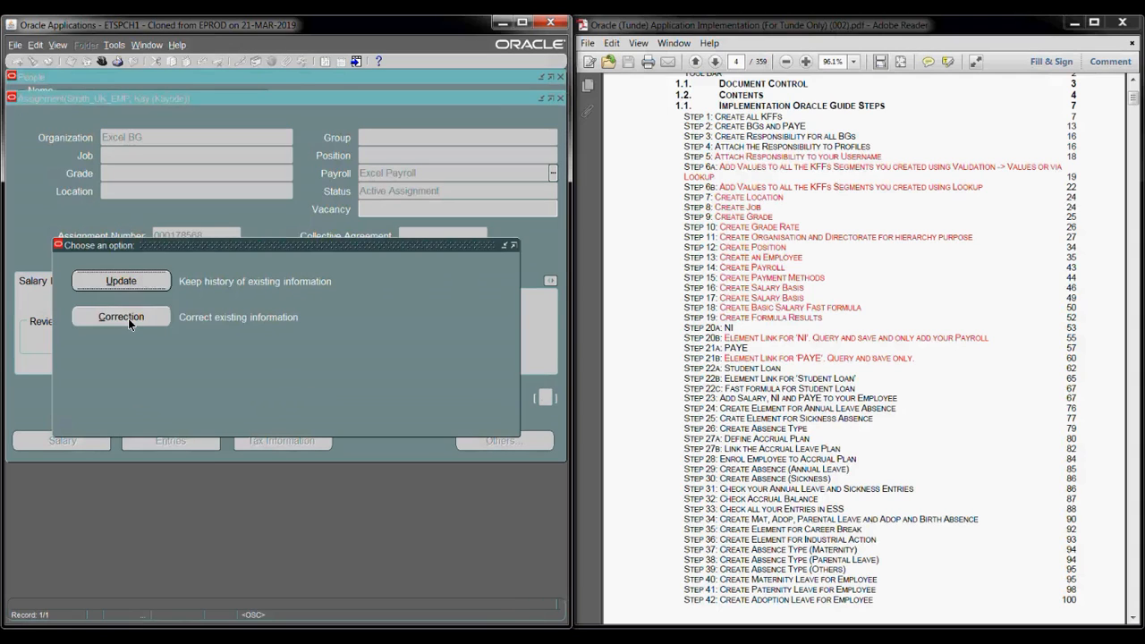
left_click(121, 318)
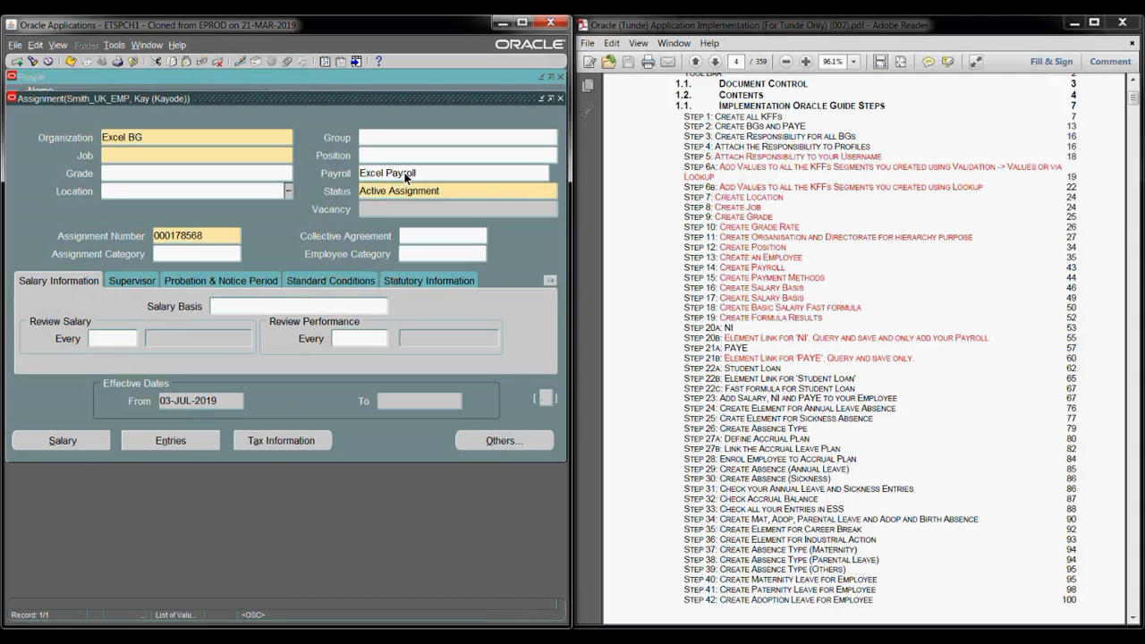
left_click(183, 440)
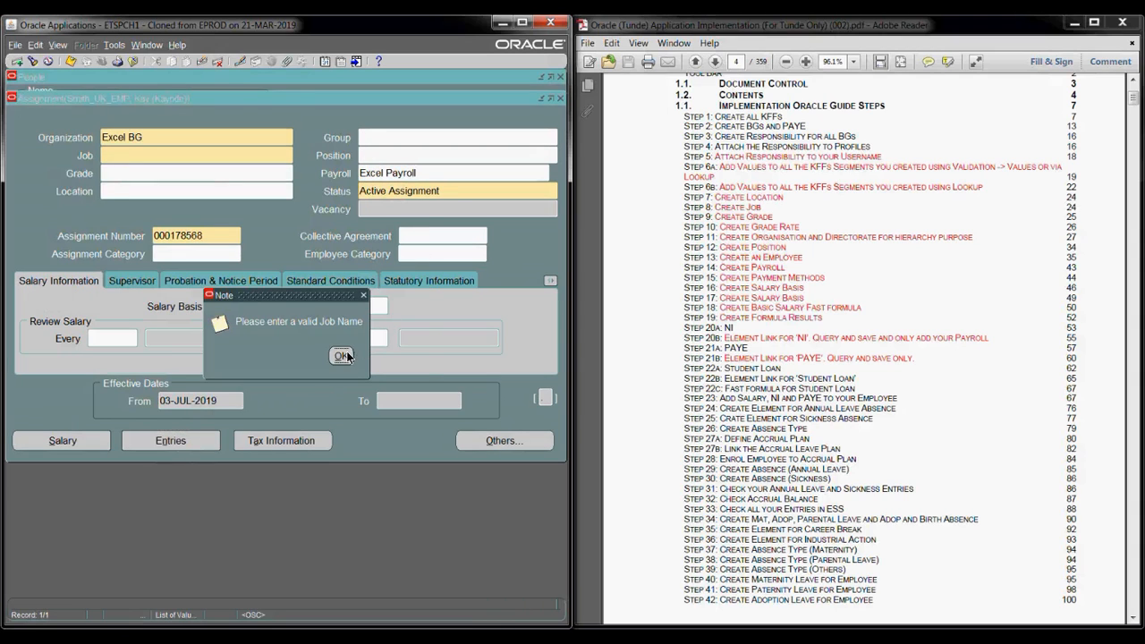
left_click(345, 356)
left_click(400, 359)
- Set the assignment organization to EX-Human Resources and the Yearly Accrual group to 20
left_click(153, 132)
type("ex")
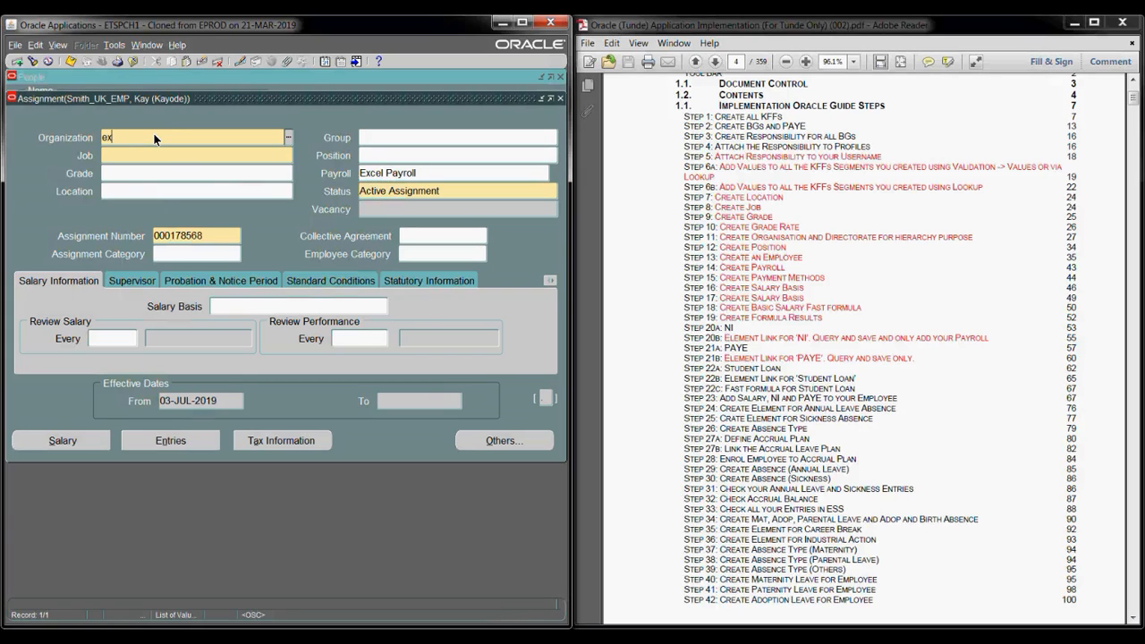
key("Tab")
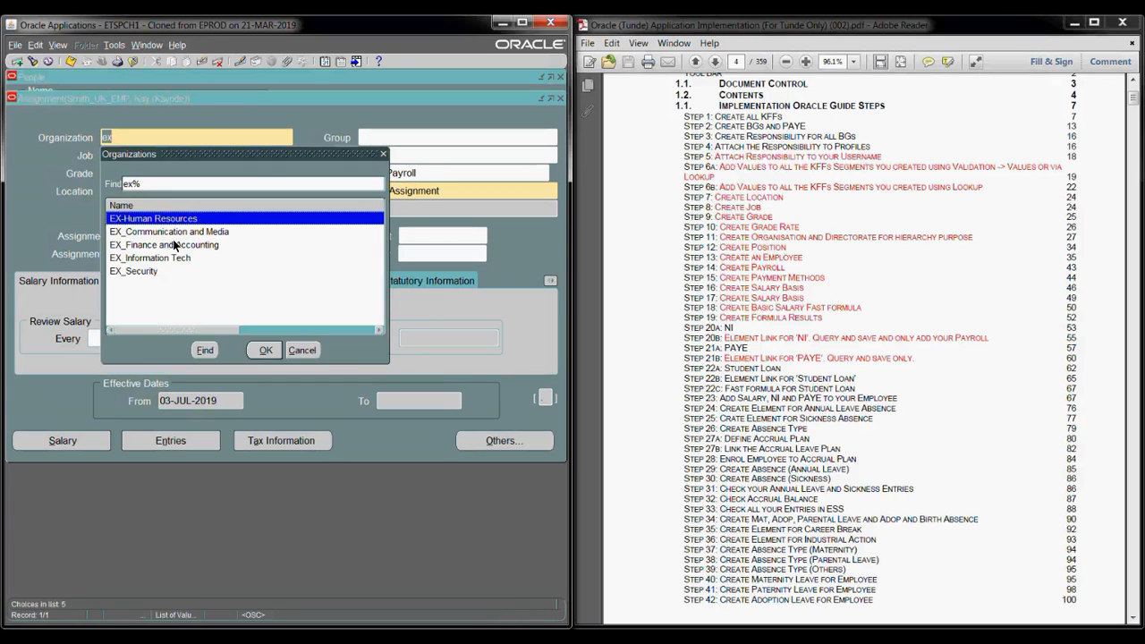
double_click(163, 221)
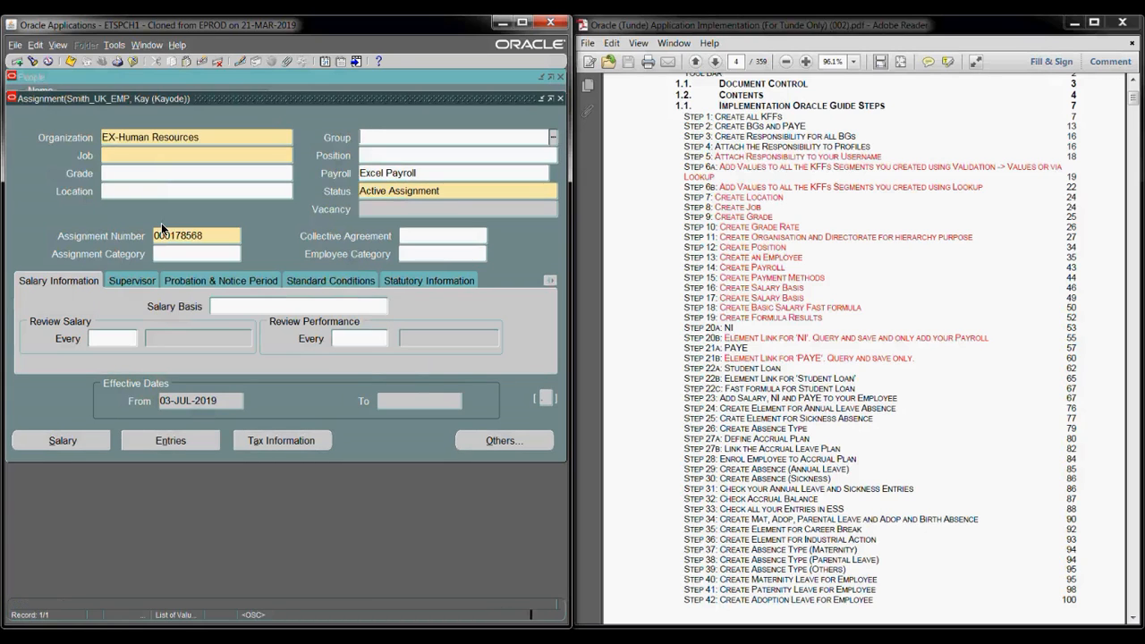
left_click(117, 156)
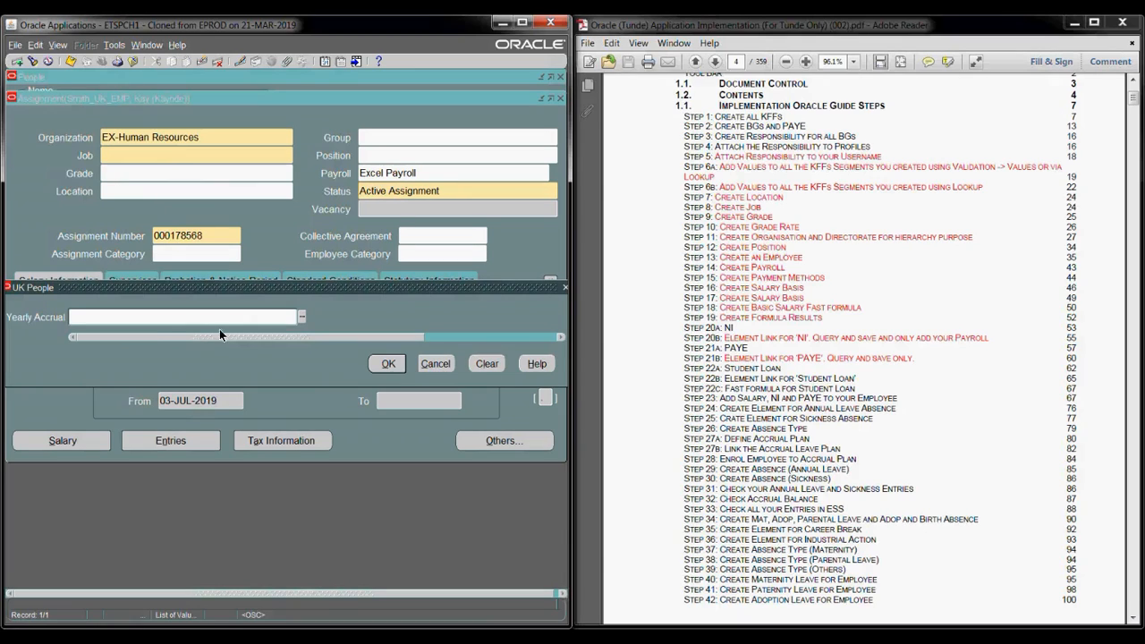
left_click(301, 316)
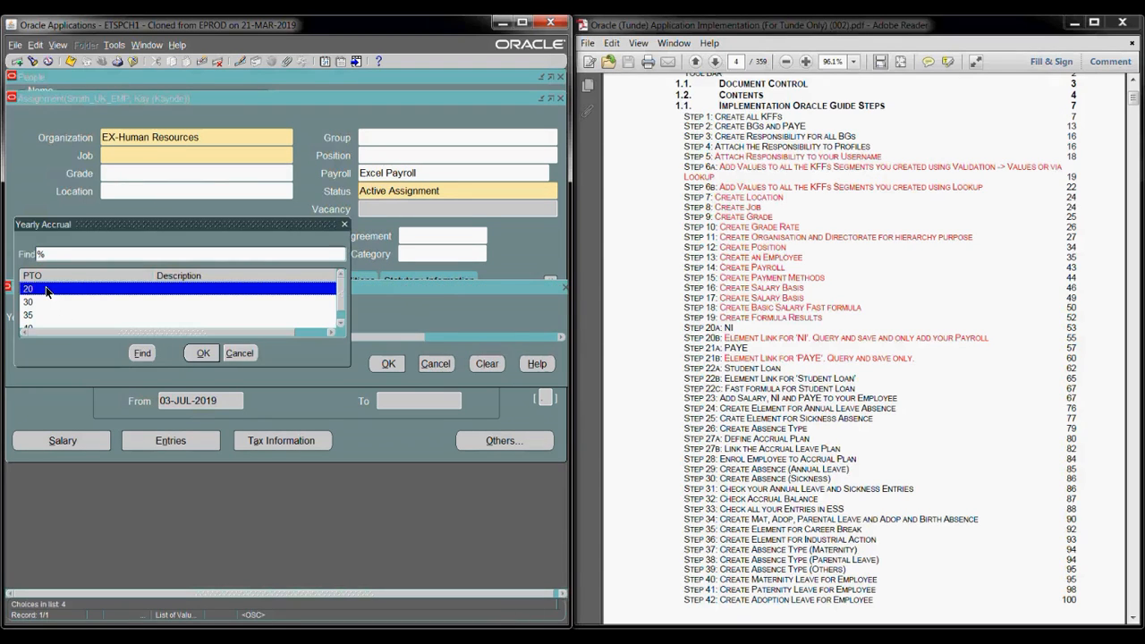
double_click(45, 290)
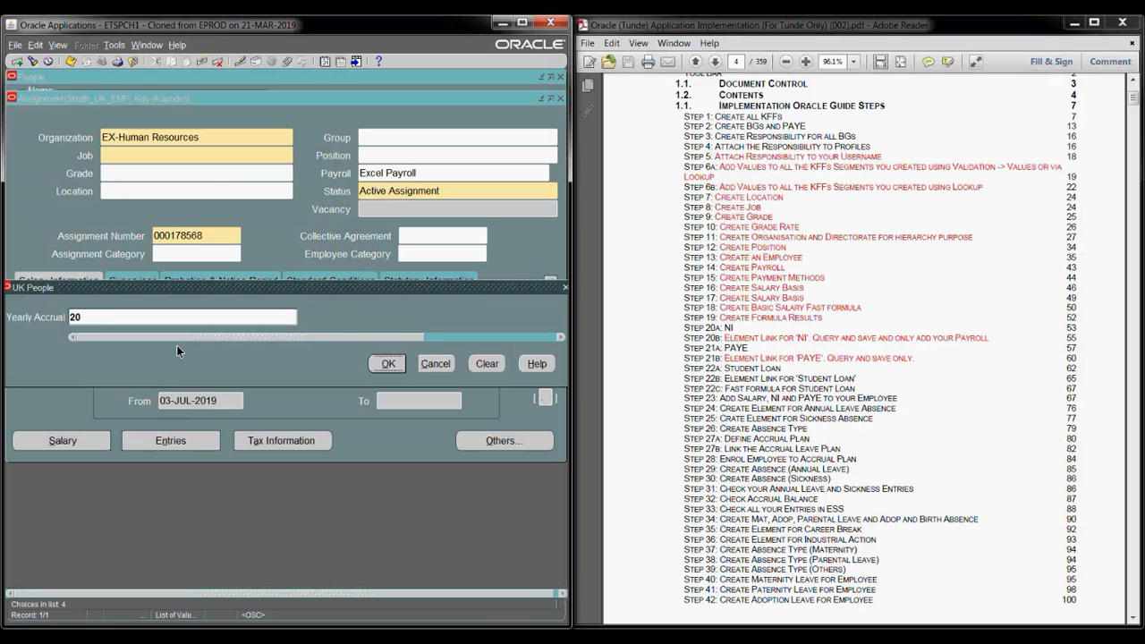
left_click(389, 365)
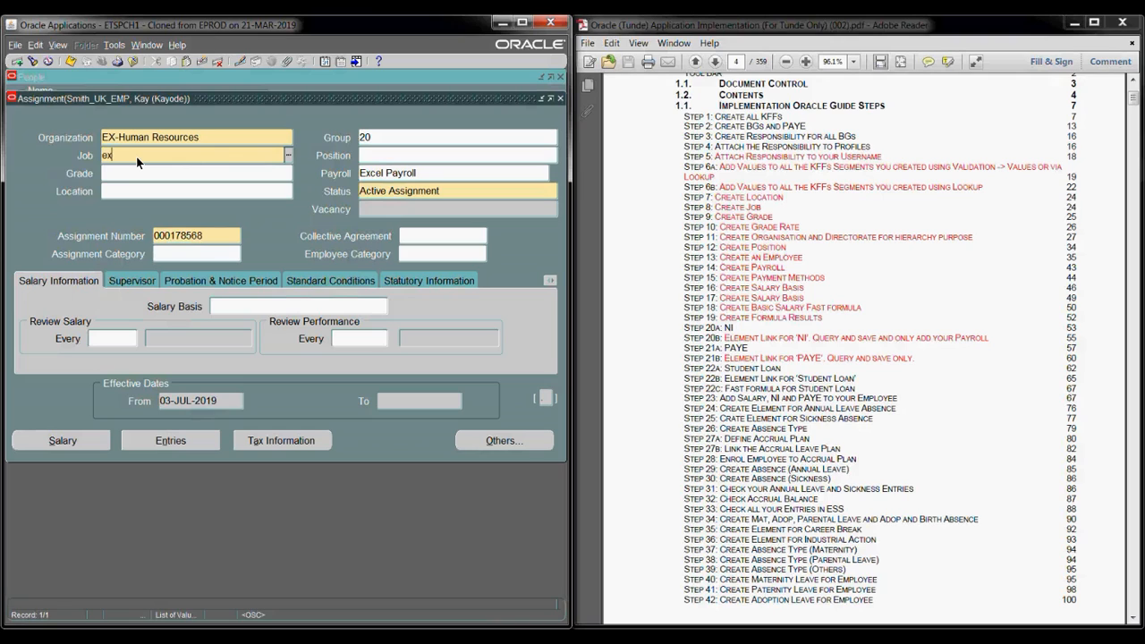
- Set the assignment job to 2.Economics from the full job list
key("Tab")
key("BackSpace")
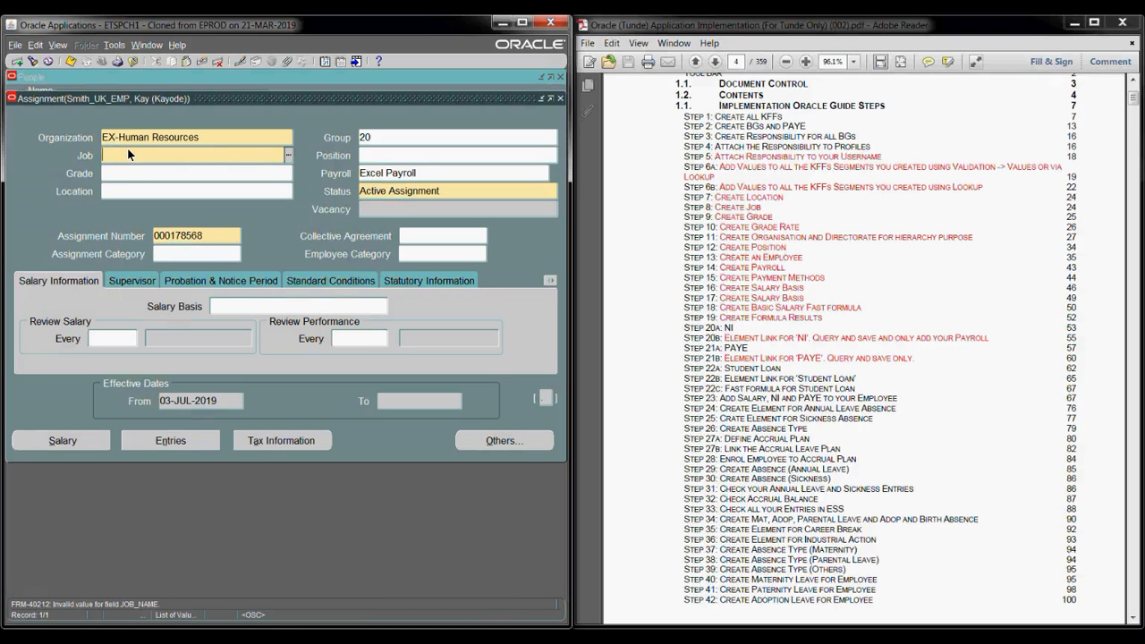
left_click(289, 158)
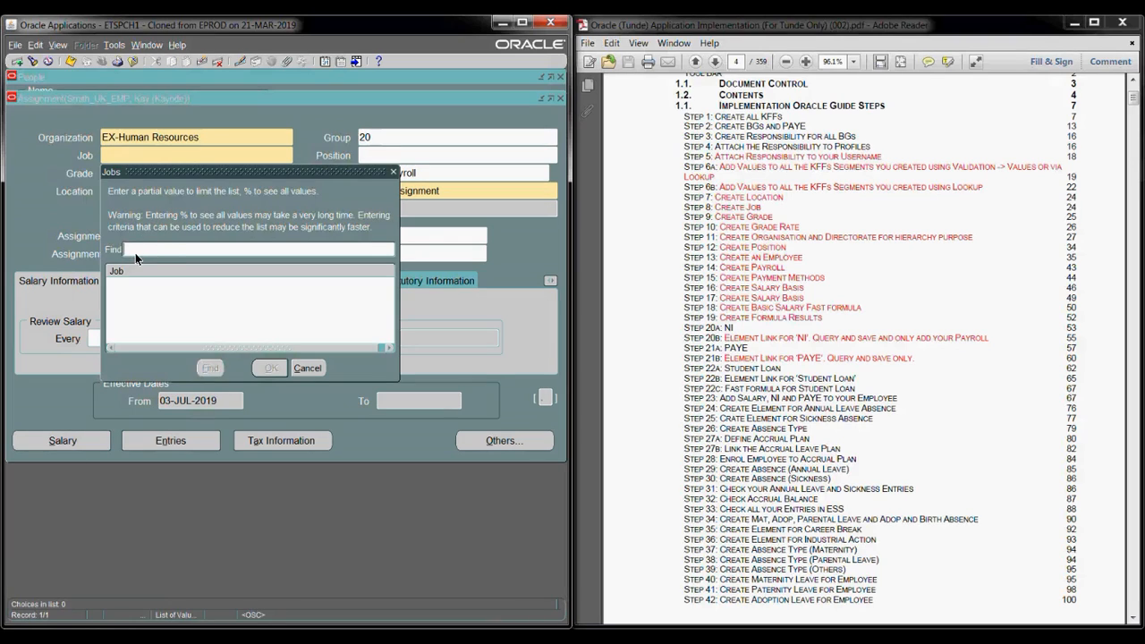
type("%")
left_click(209, 368)
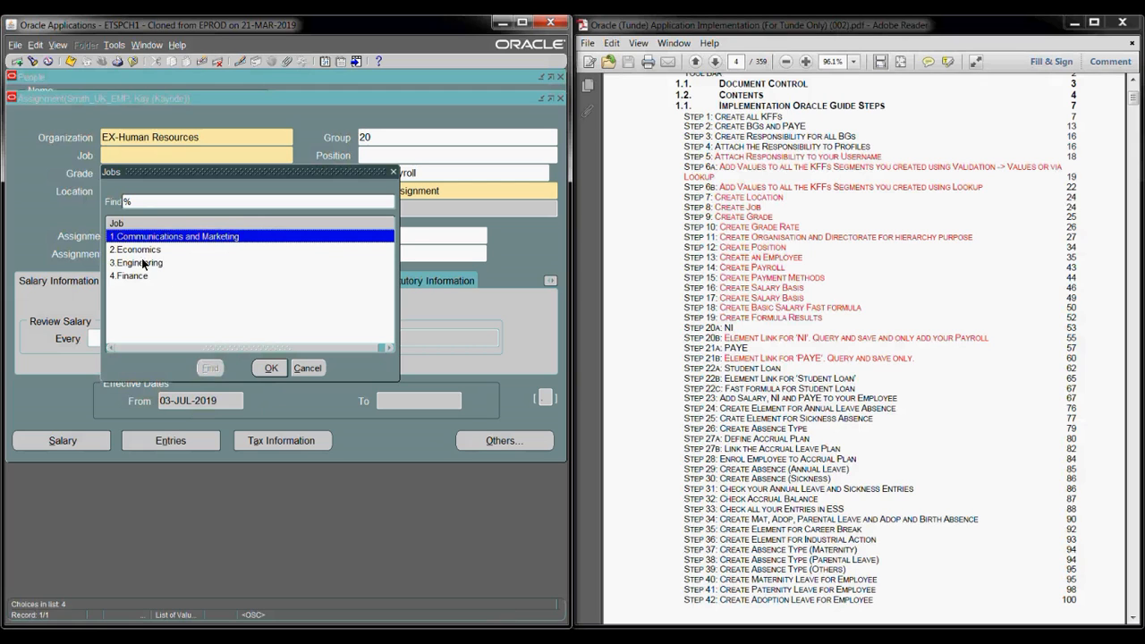
left_click(140, 251)
left_click(267, 369)
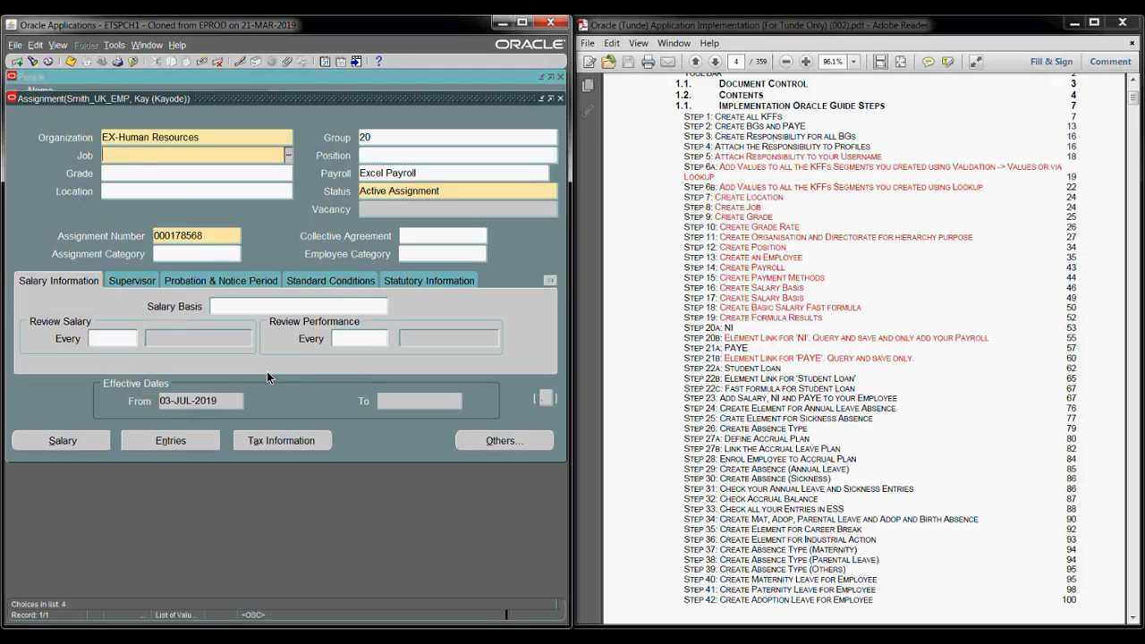
- Set the assignment grade to 1.Grade 1
left_click(169, 171)
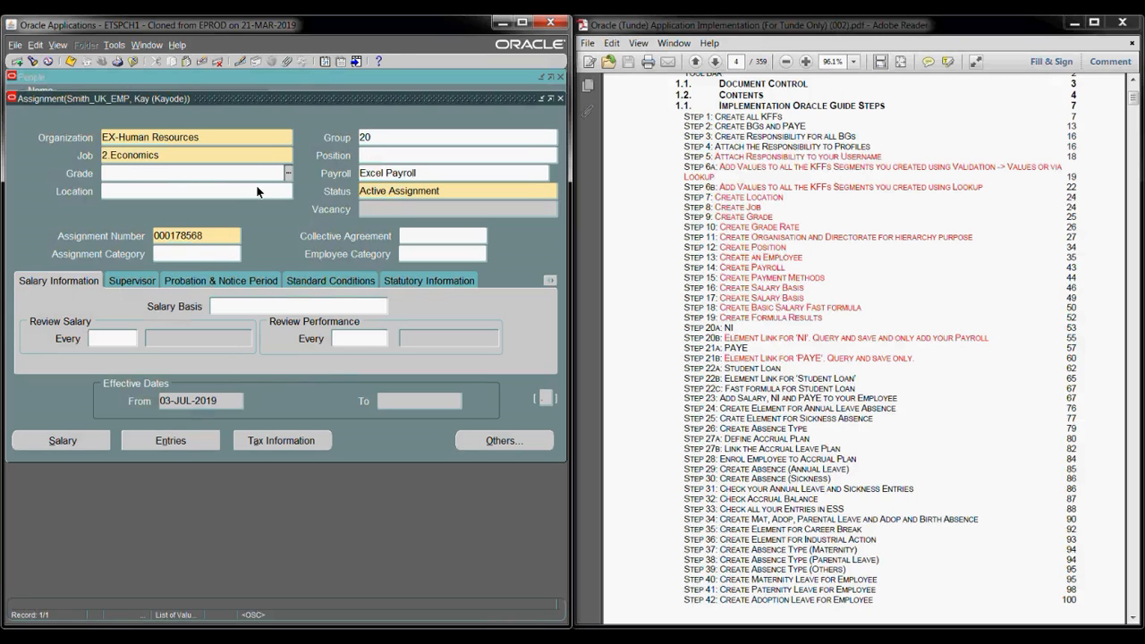
left_click(287, 173)
type("%")
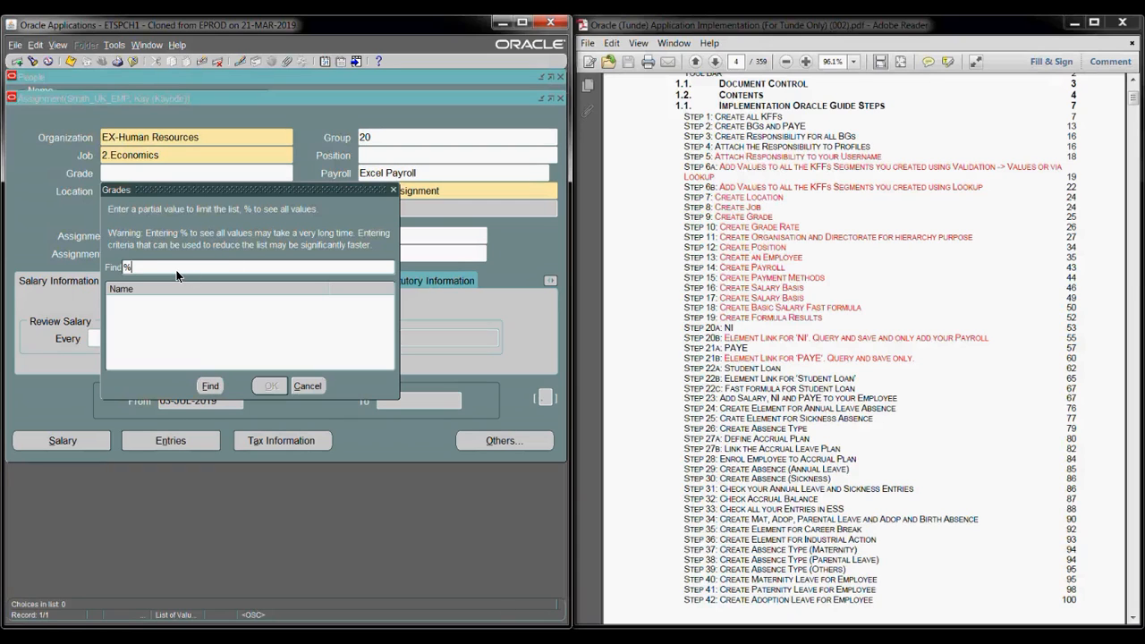
left_click(208, 387)
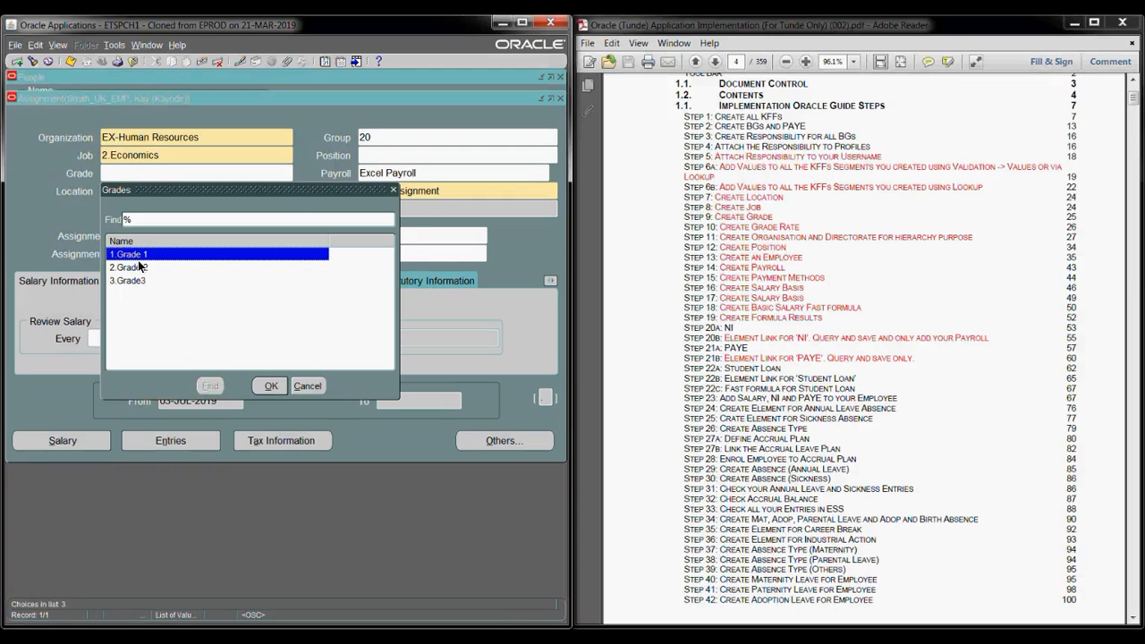
double_click(137, 259)
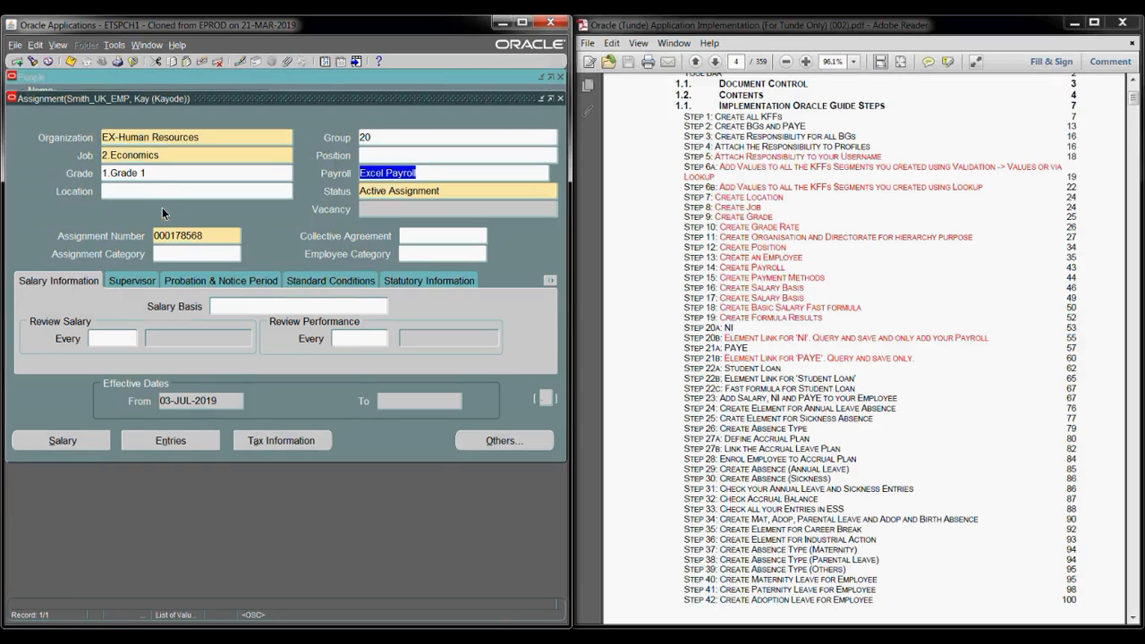
- Set the assignment location to Excel Headquater
left_click(152, 189)
type("e")
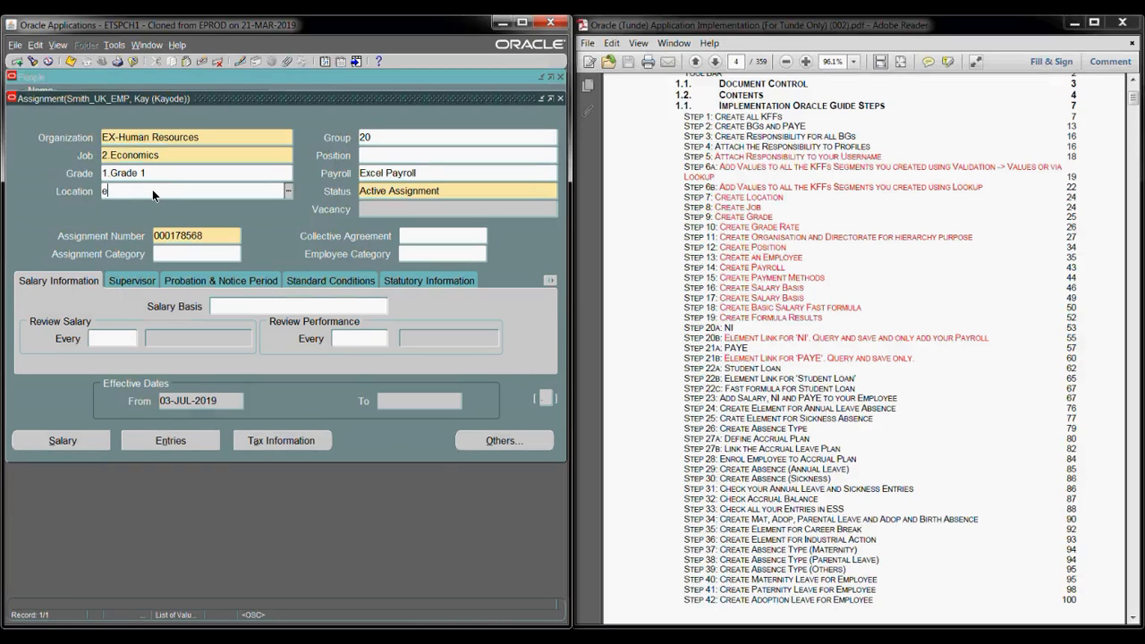
type("xc")
key("Tab")
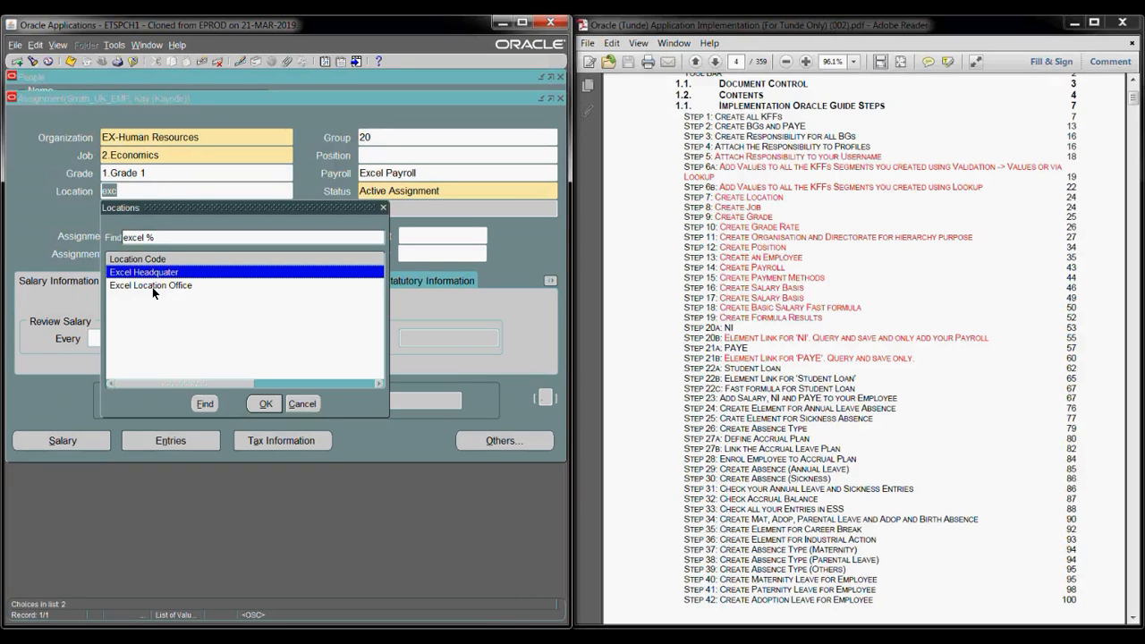
key("Return")
key("Tab")
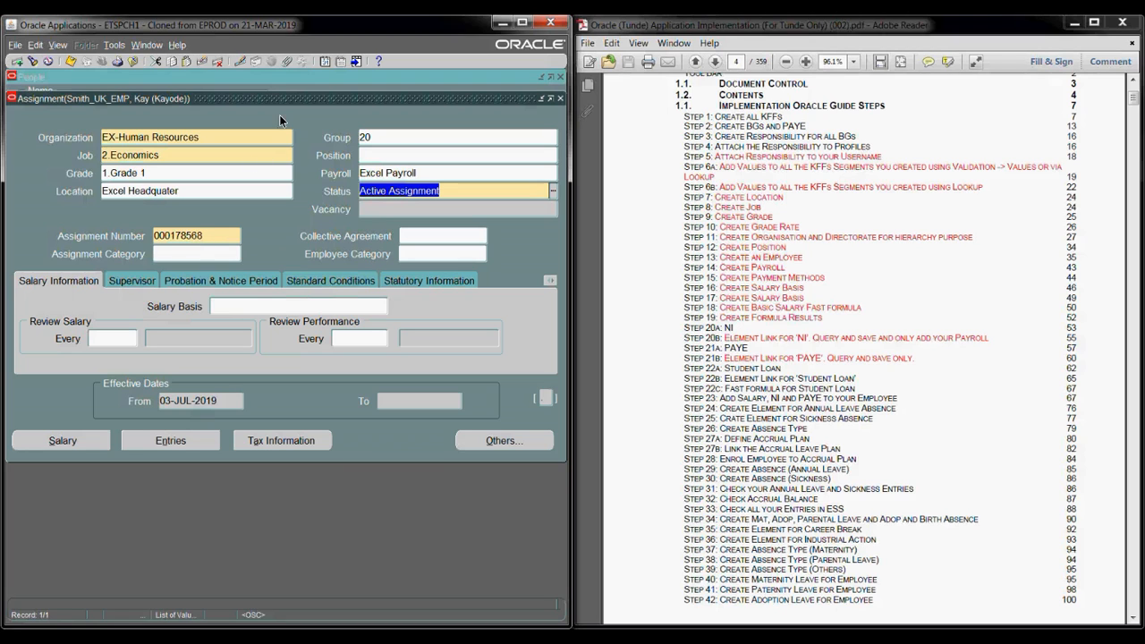
- Set assignment category Fulltime - Regular and salary basis Excel Salary Basis
left_click_drag(279, 95, 272, 249)
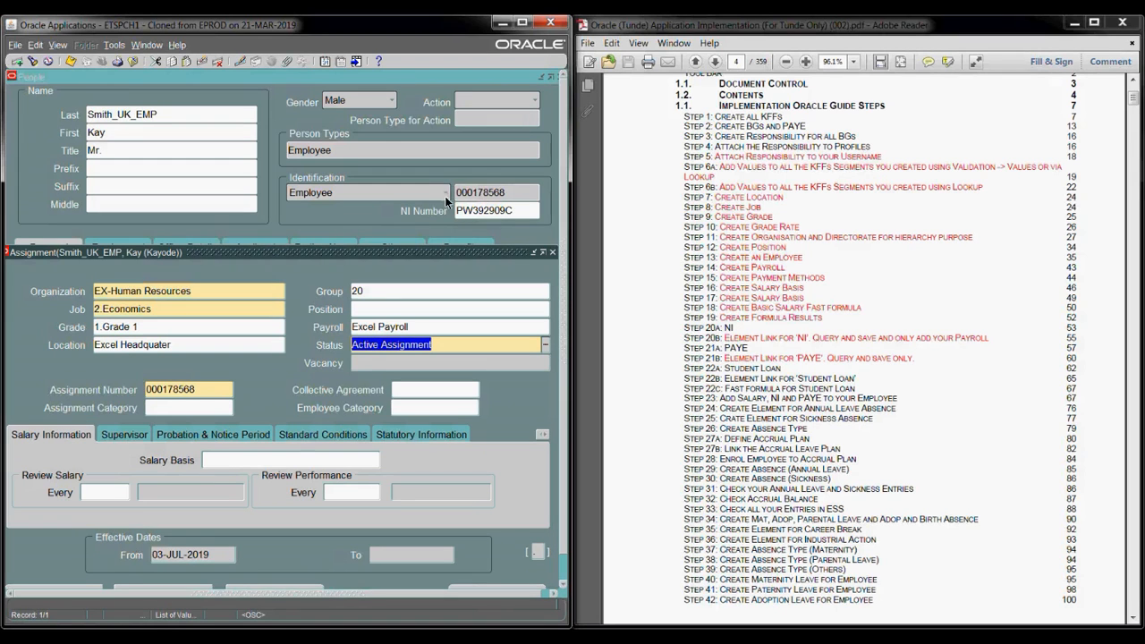
left_click_drag(309, 252, 307, 128)
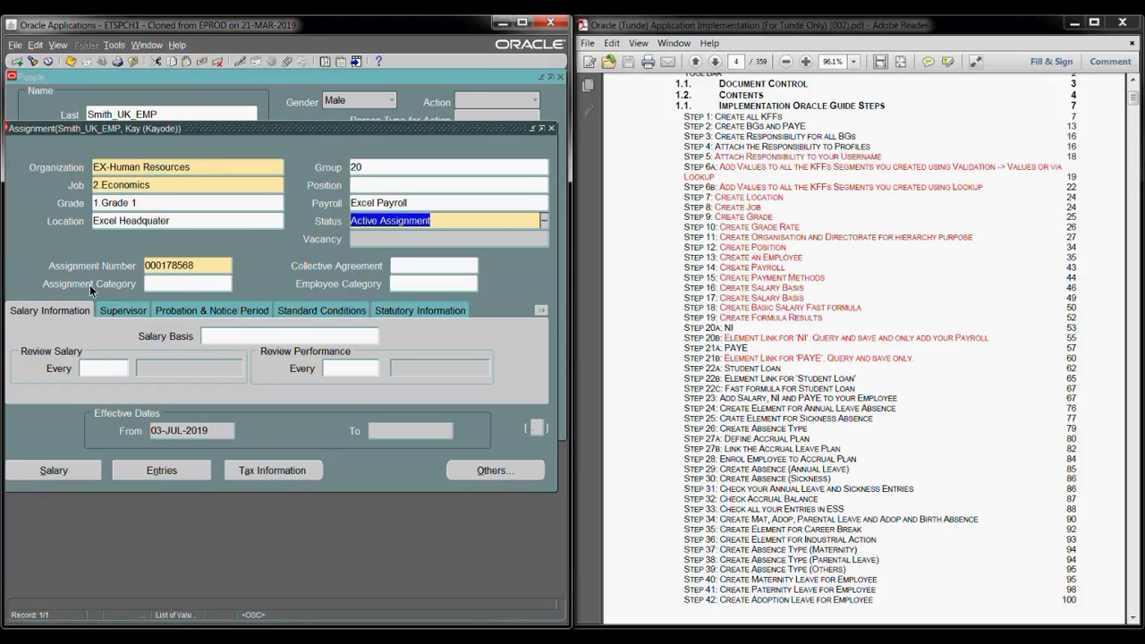
left_click(162, 279)
type("full")
key("Tab")
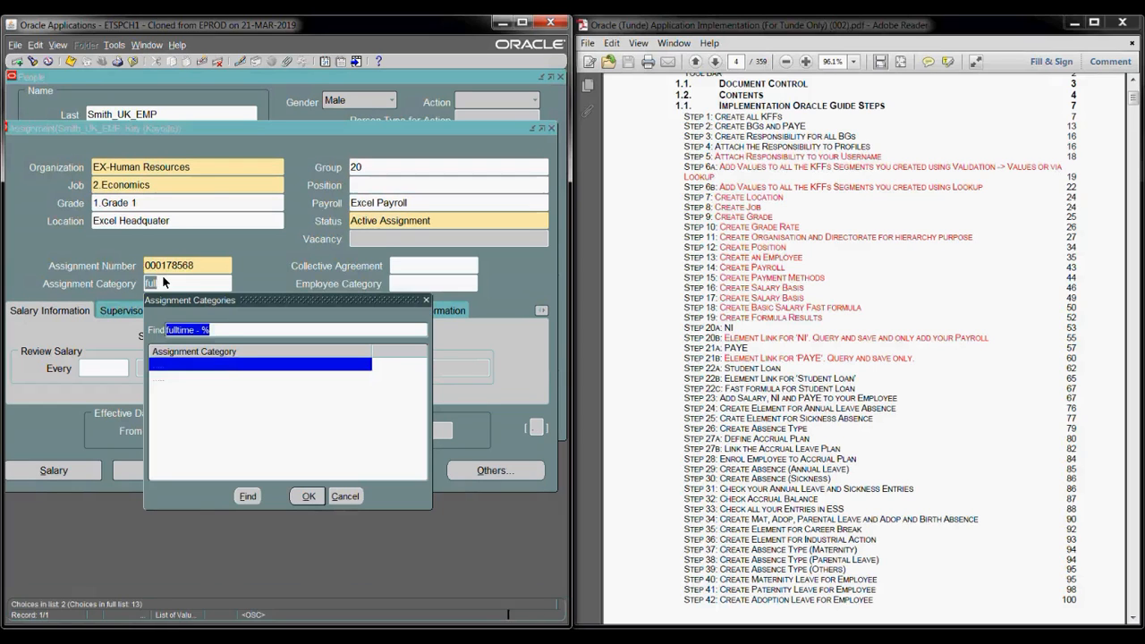
key("Return")
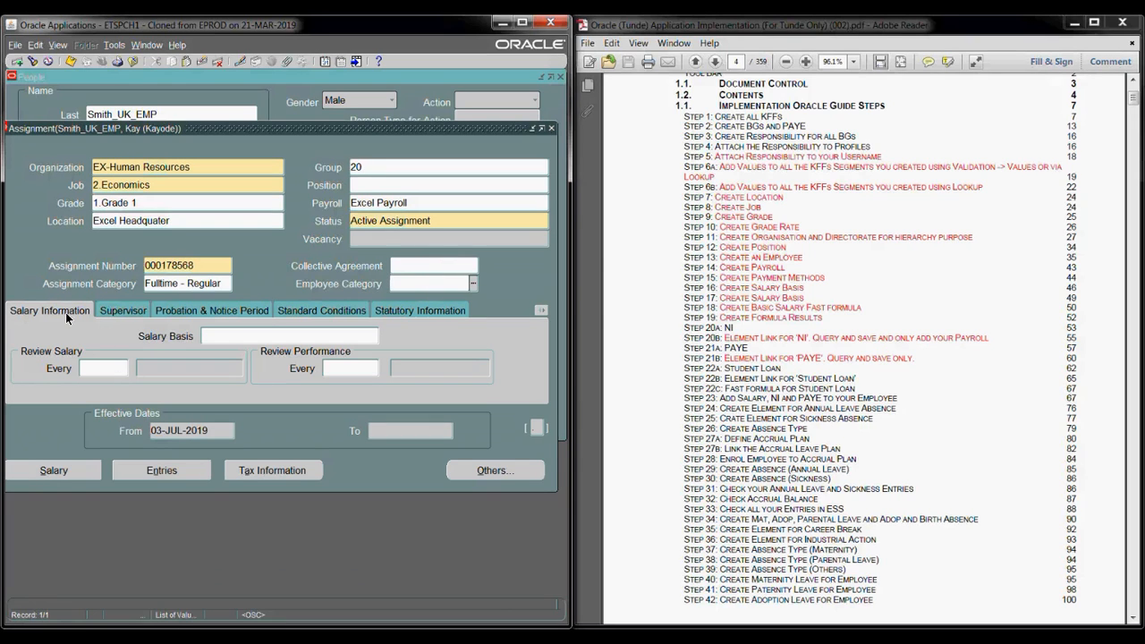
left_click(217, 336)
type("ex")
key("Tab")
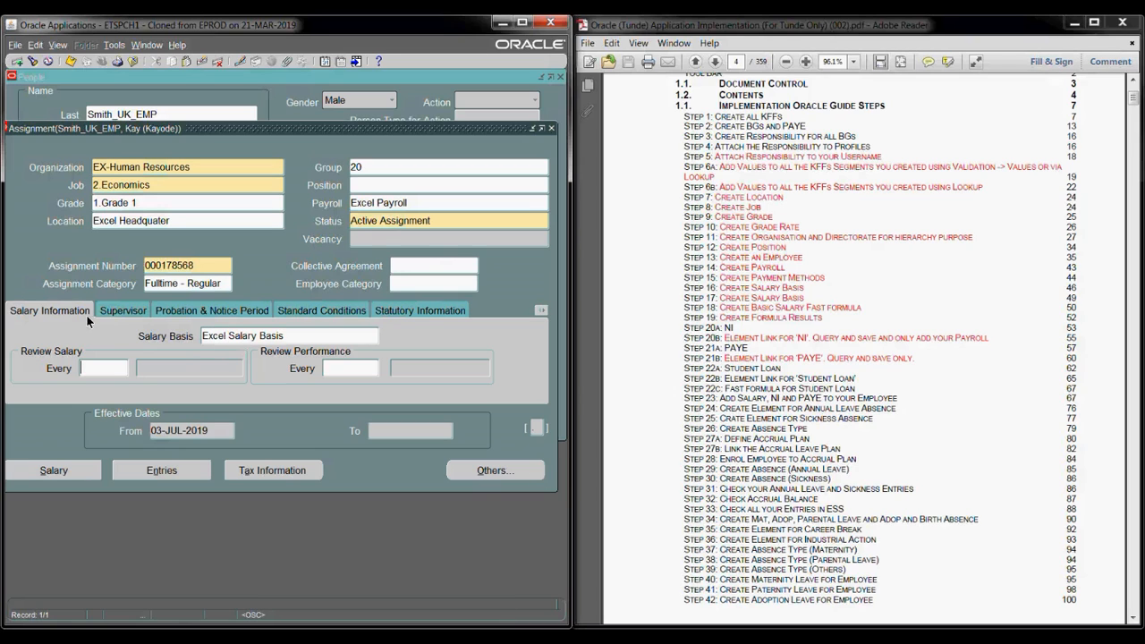
- Assign a supervisor via a wildcard name search, filling in their name and worker number
left_click(117, 311)
type("smi")
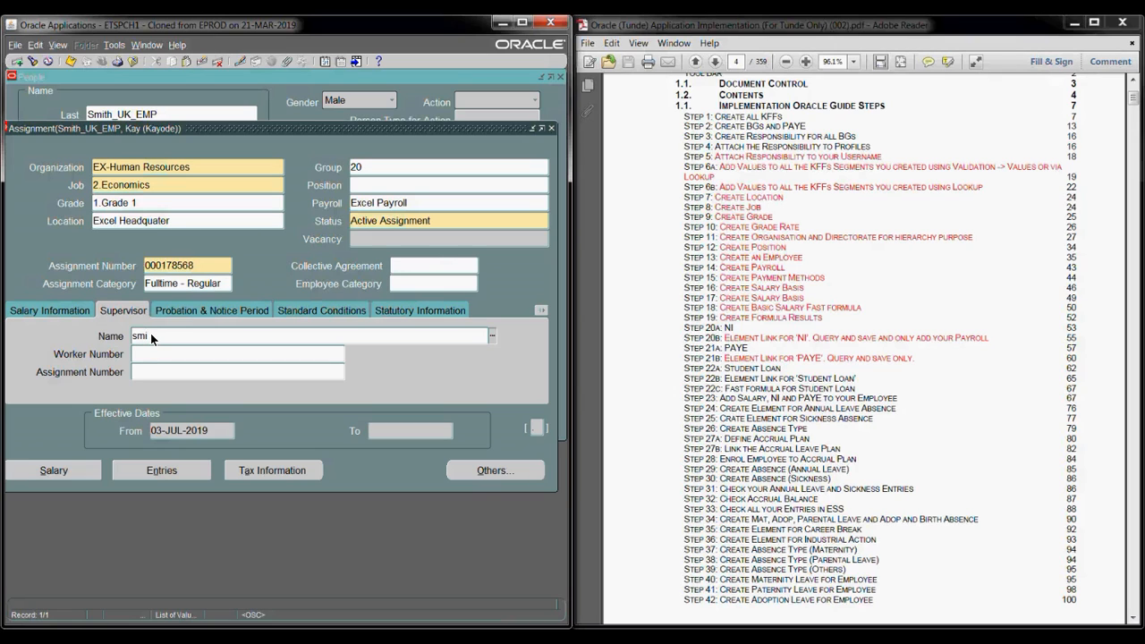
type("th")
key("Tab")
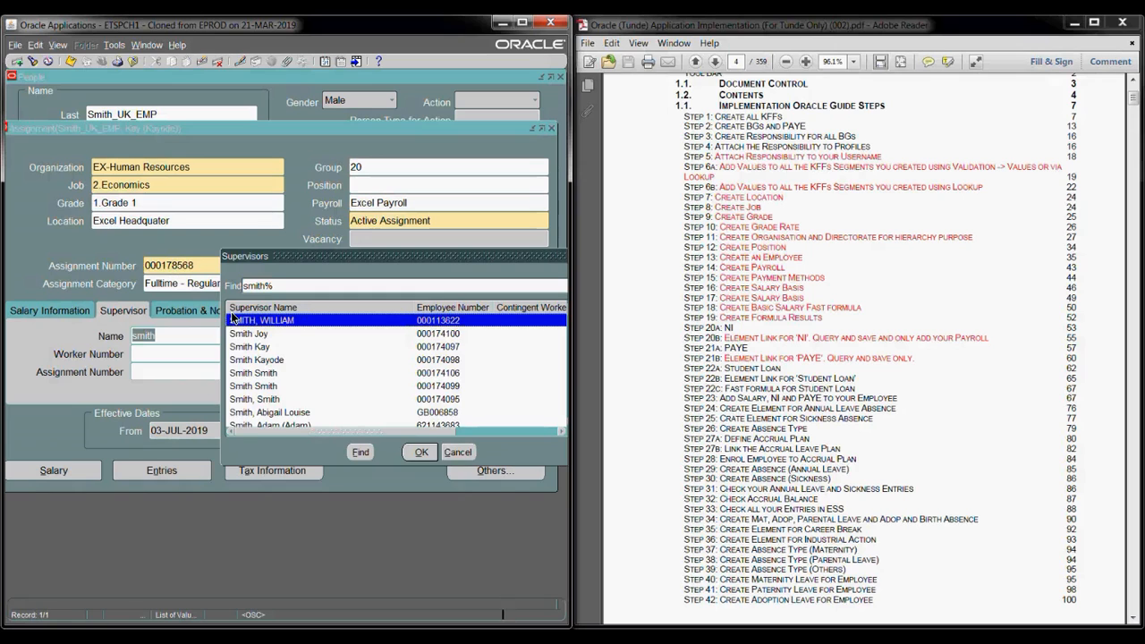
left_click_drag(523, 252, 424, 269)
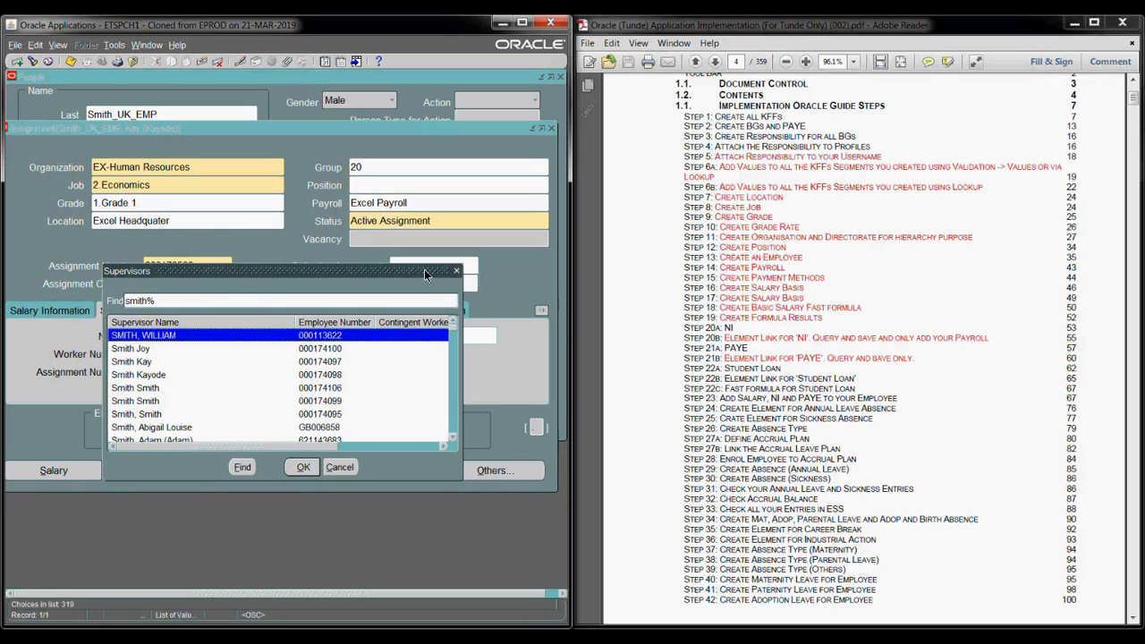
left_click(456, 270)
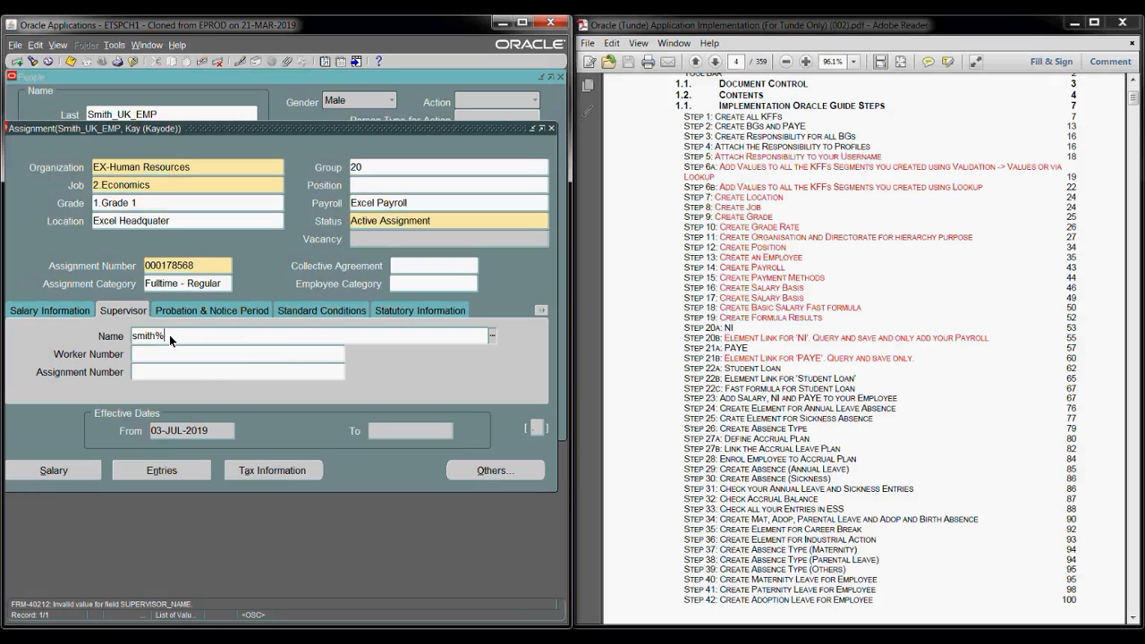
type("%")
key("Tab")
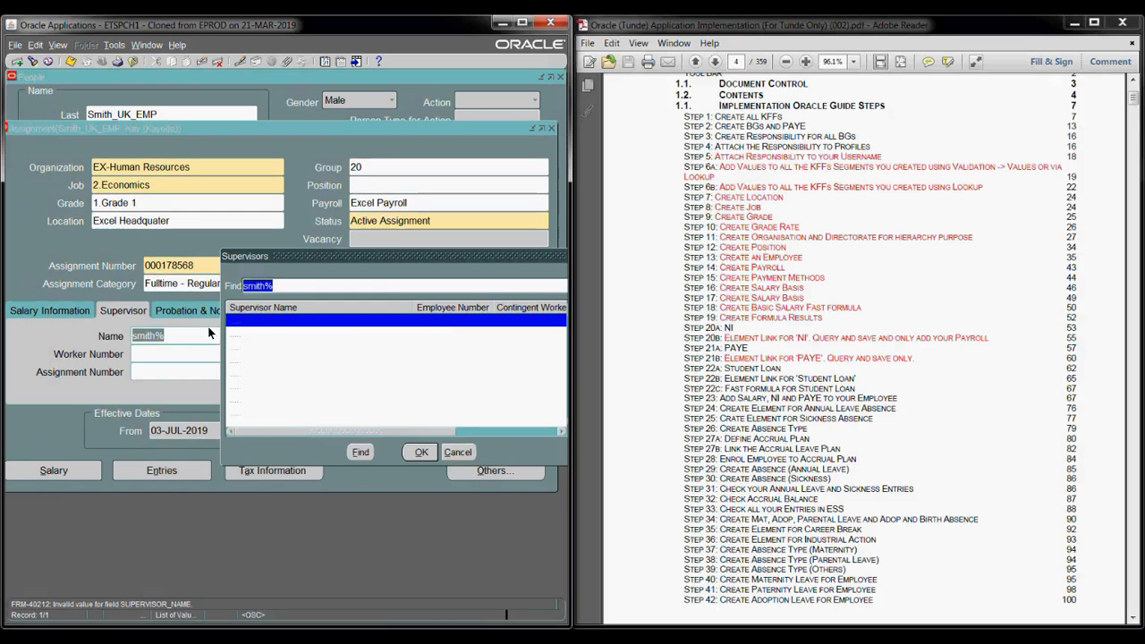
left_click_drag(552, 259, 452, 274)
left_click(480, 281)
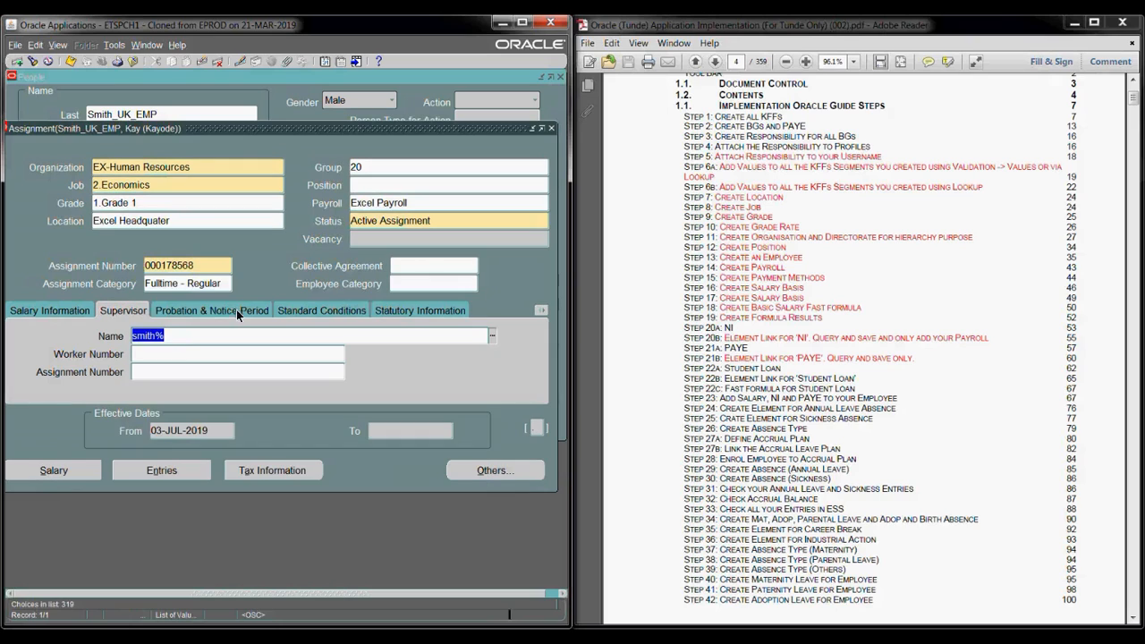
left_click(176, 334)
type("s")
type("un%")
key("Tab")
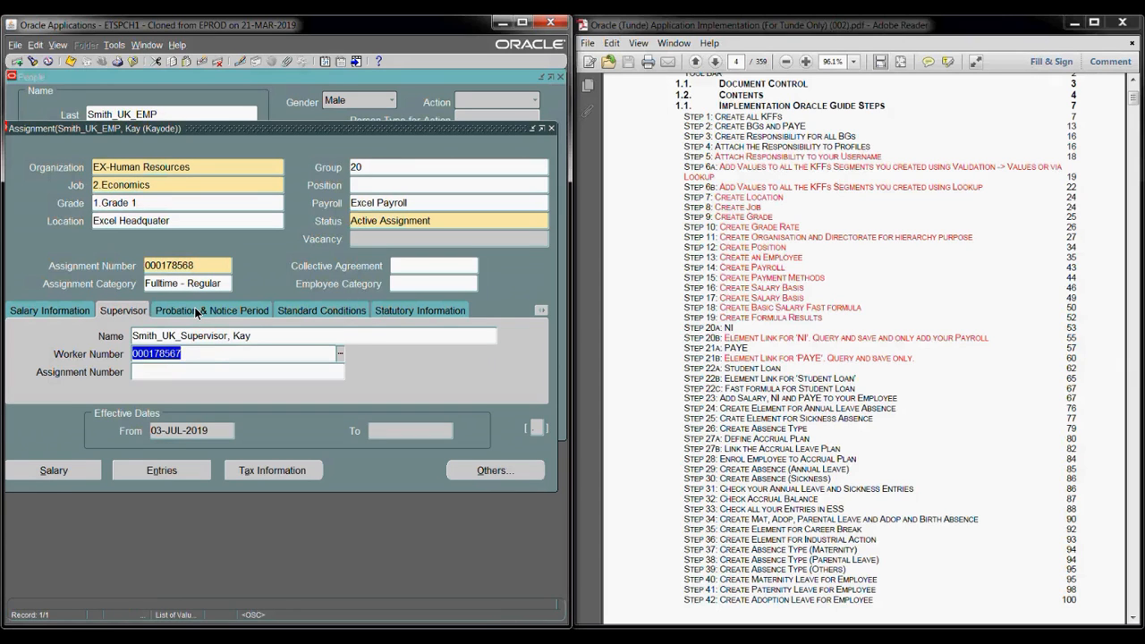
left_click(196, 312)
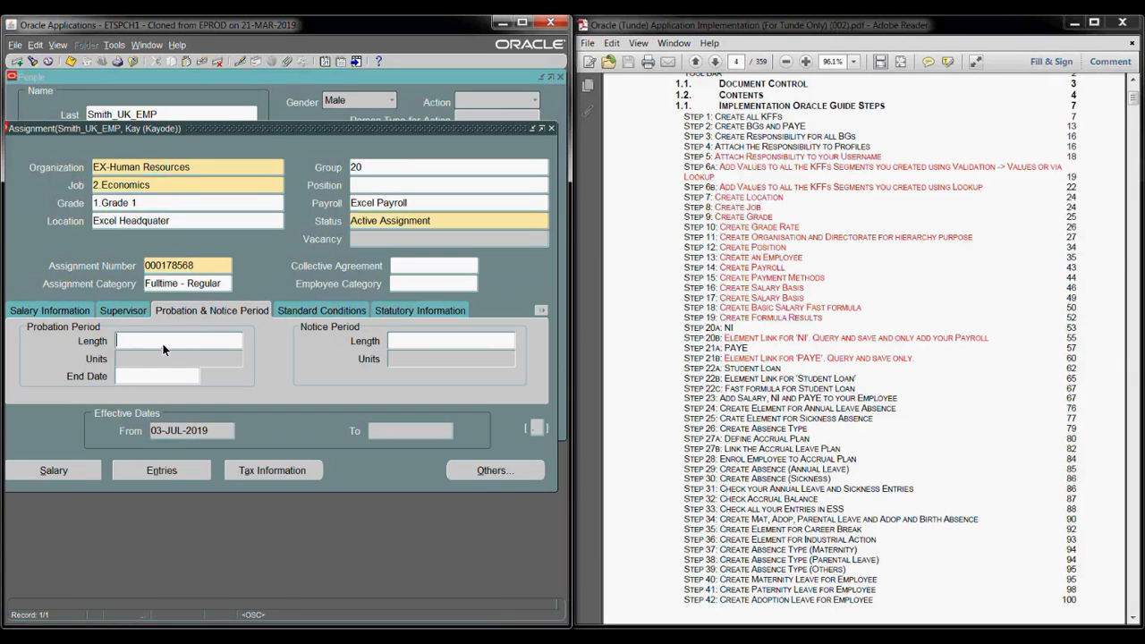
- Enter a 2-month probation period and a 1-month notice period
left_click(154, 340)
left_click(137, 355)
type("m")
key("Tab")
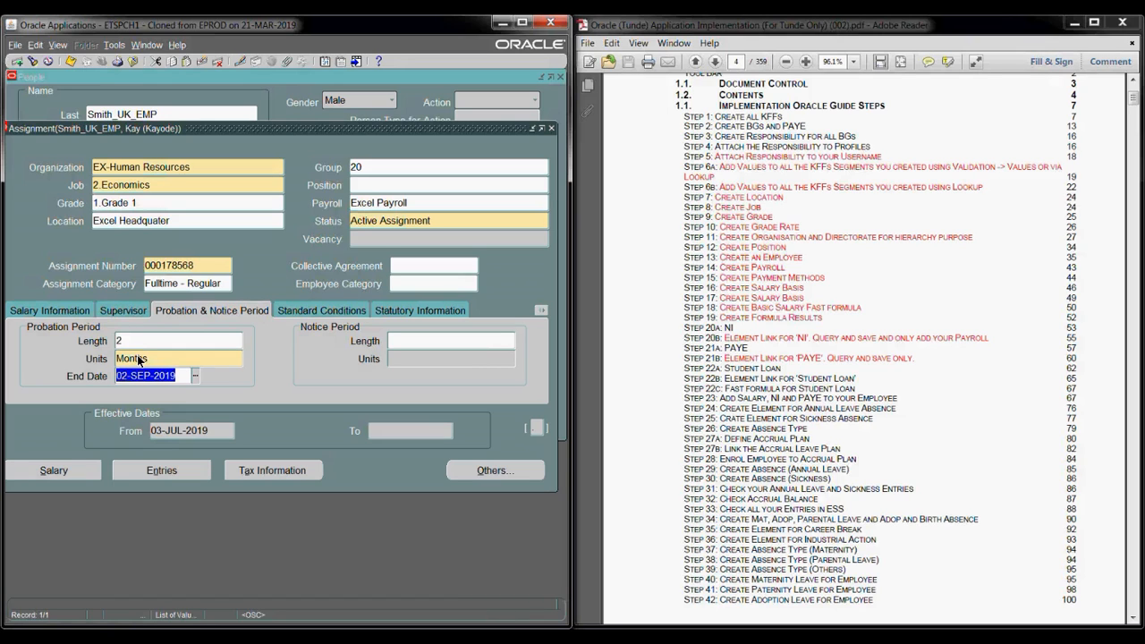
left_click(399, 340)
type("1")
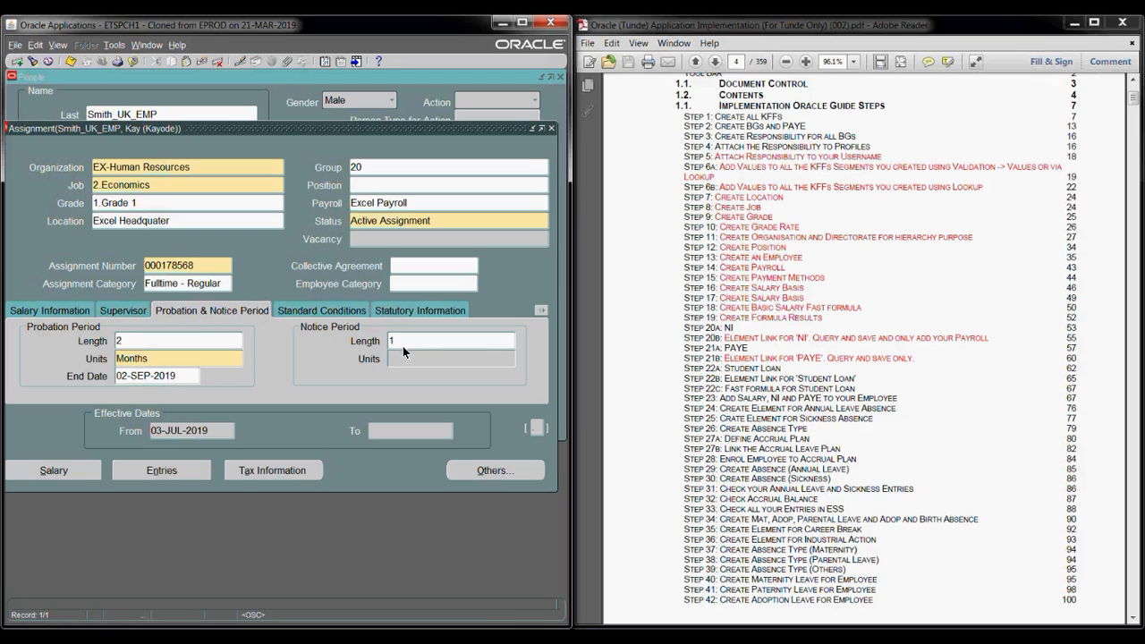
key("Tab")
type("m")
key("Tab")
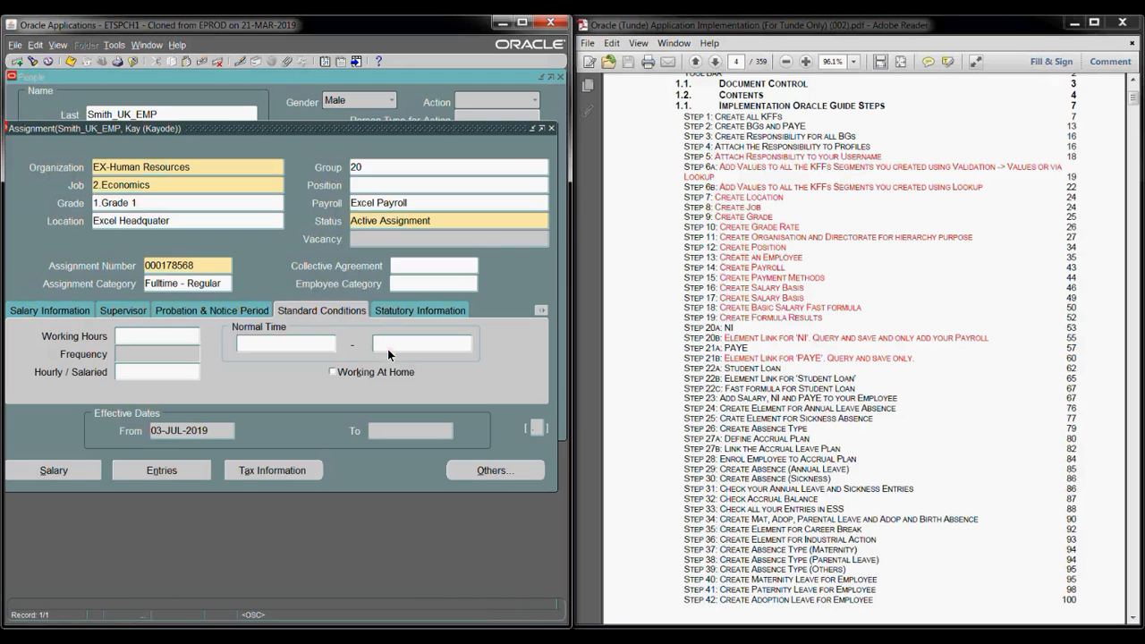
left_click(213, 311)
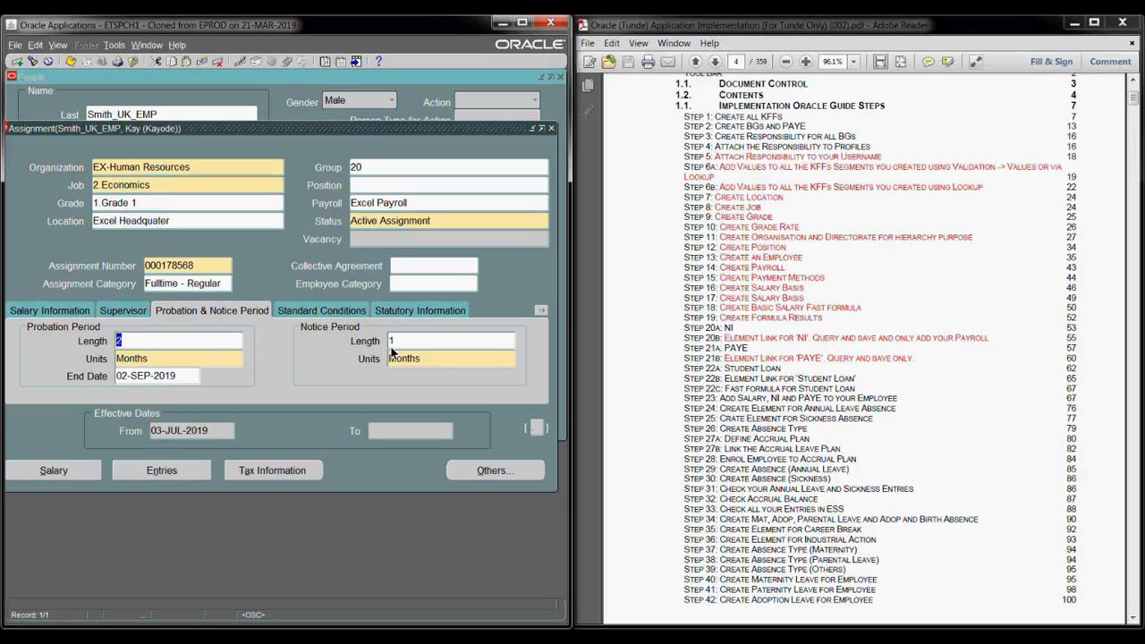
- Set standard conditions to 40 hours per week, salaried, normal time 09:00–17:00
left_click(311, 313)
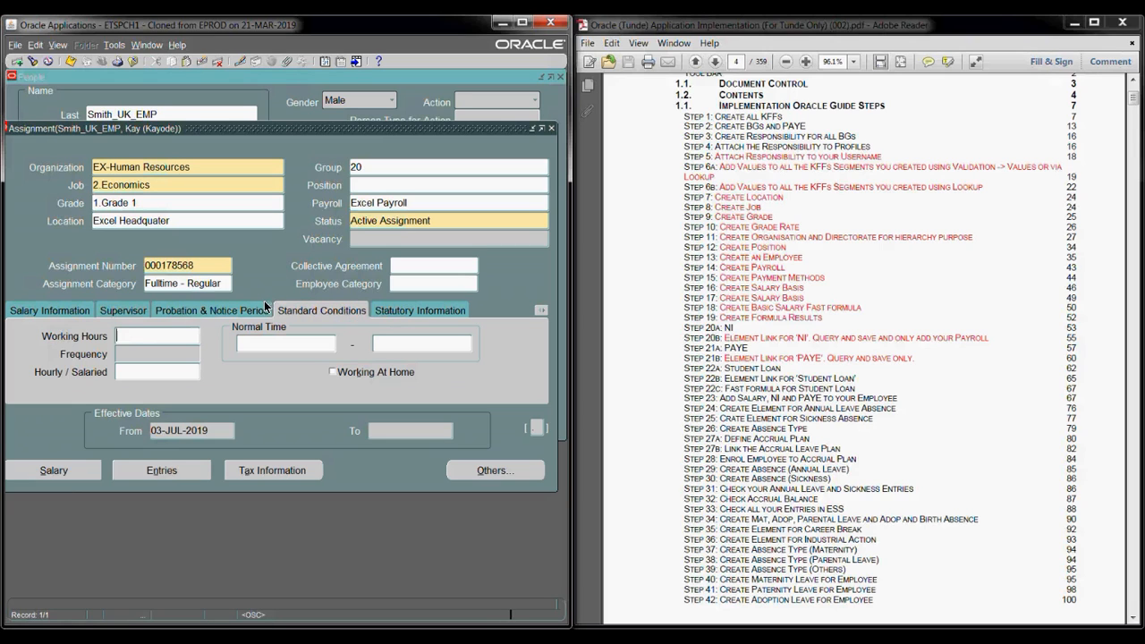
left_click(144, 342)
type("40")
key("Tab")
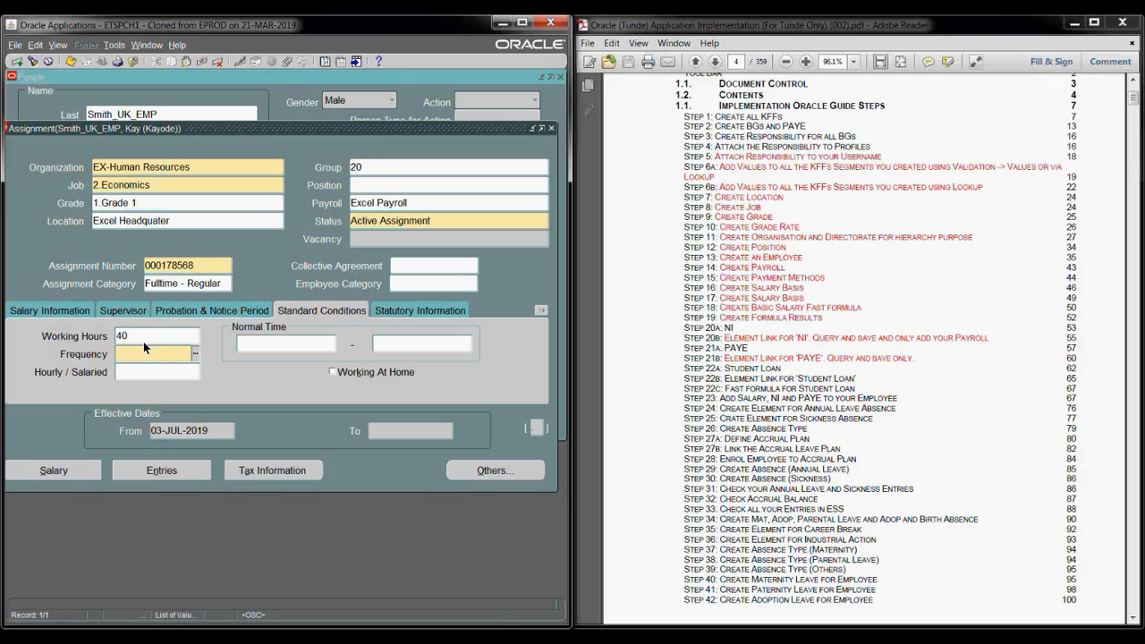
type("we")
key("Tab")
key("Tab")
type("09")
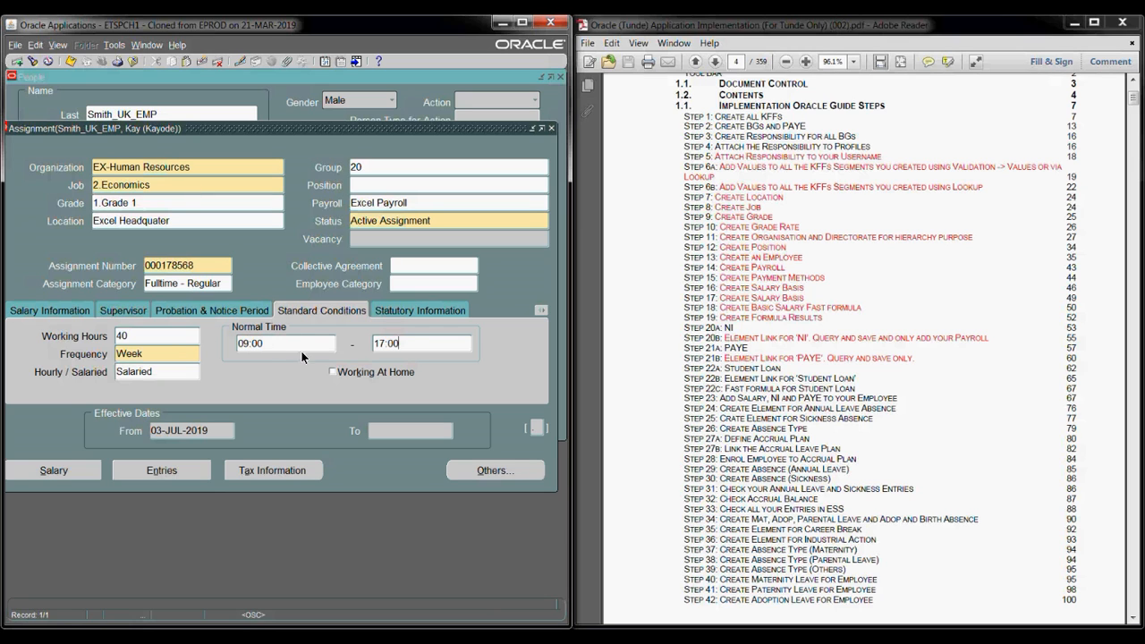
- Check Statutory Information and Additional Assignment Details unchanged, then save the assignment
left_click(407, 313)
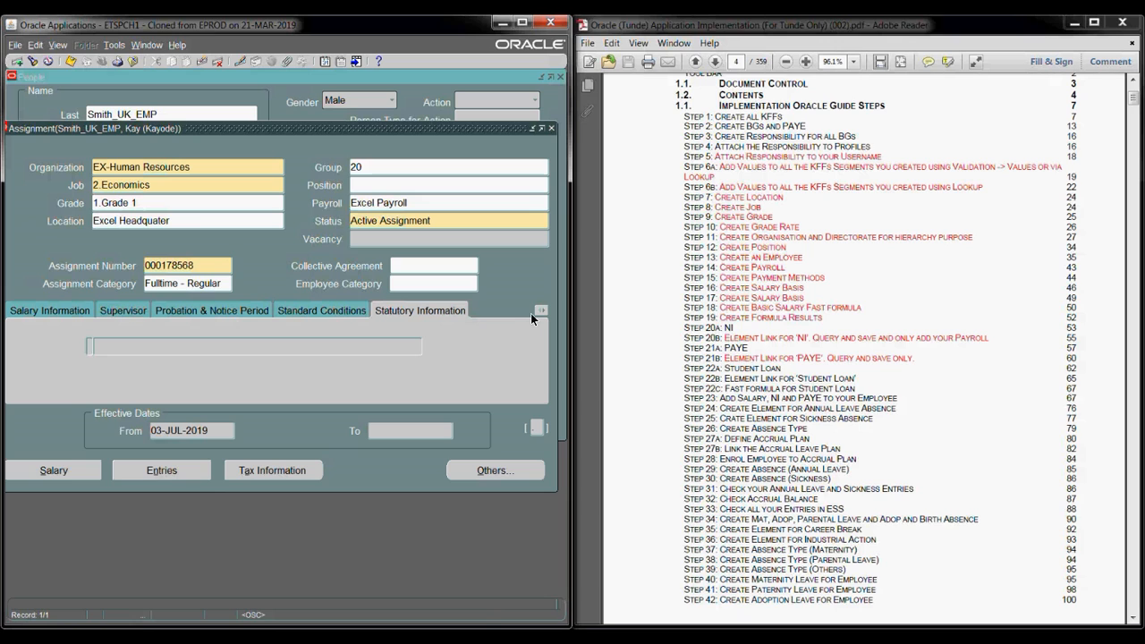
left_click(537, 430)
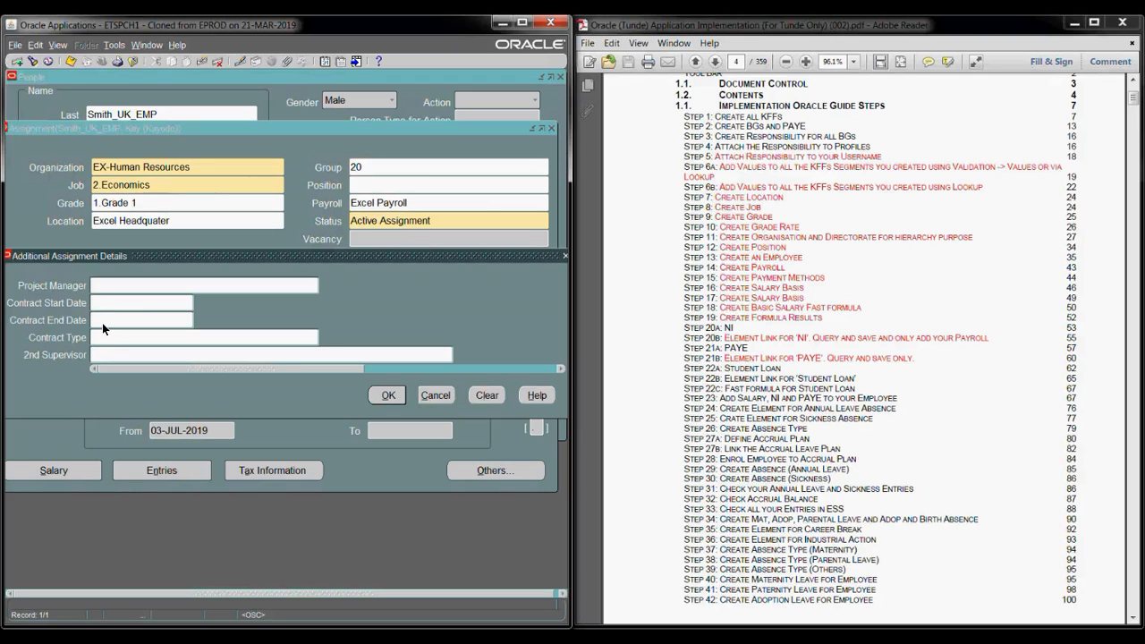
left_click(438, 397)
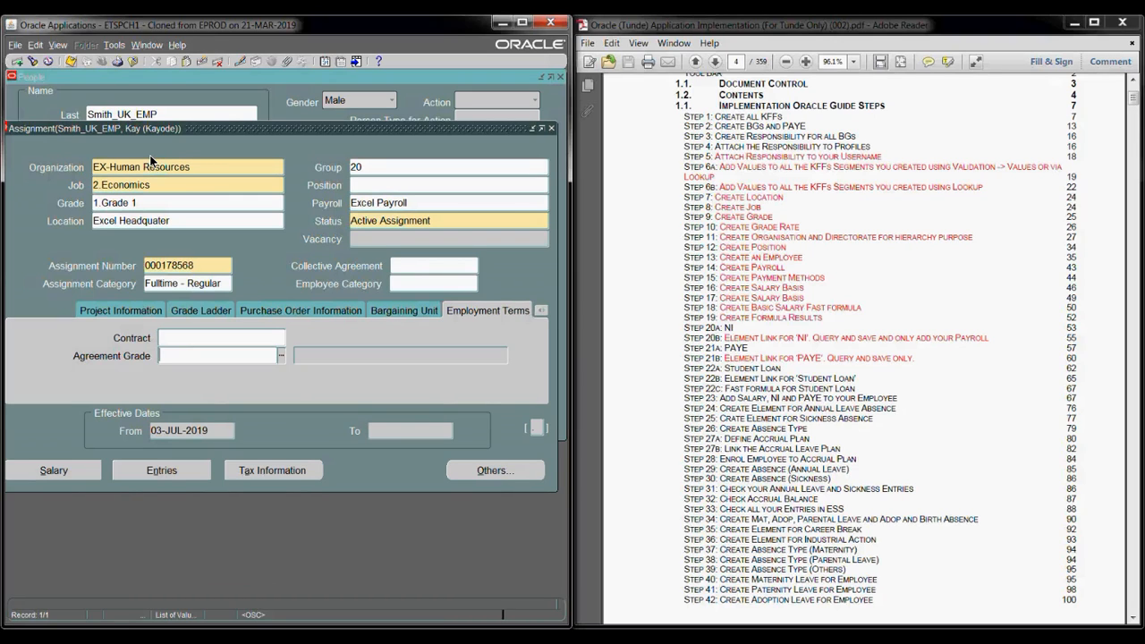
key("ctrl+s")
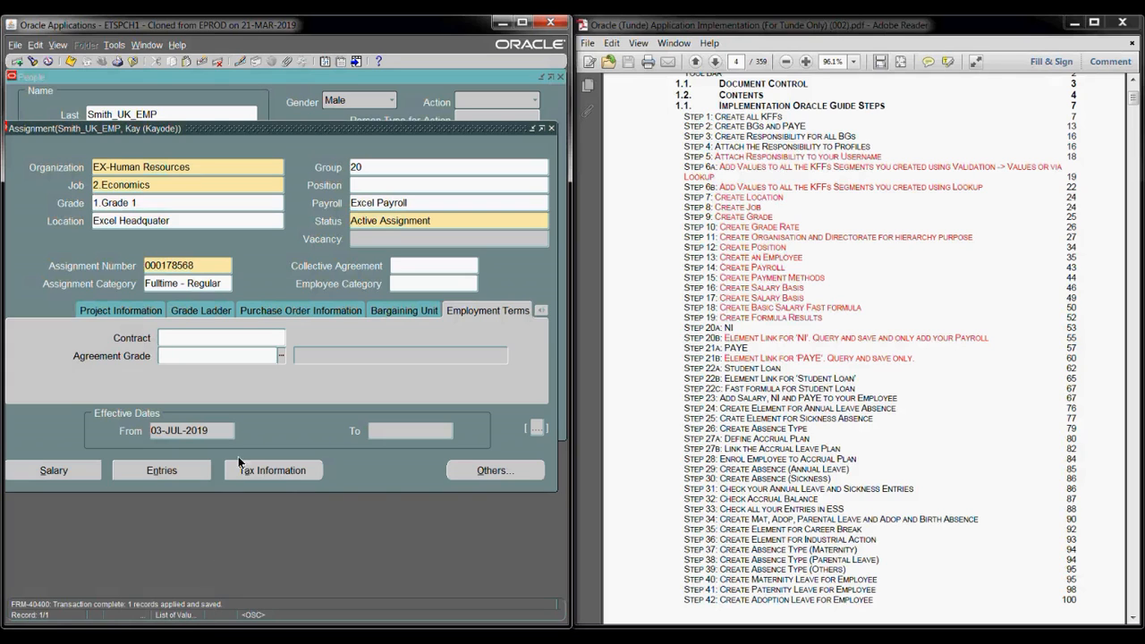
left_click_drag(447, 127, 452, 86)
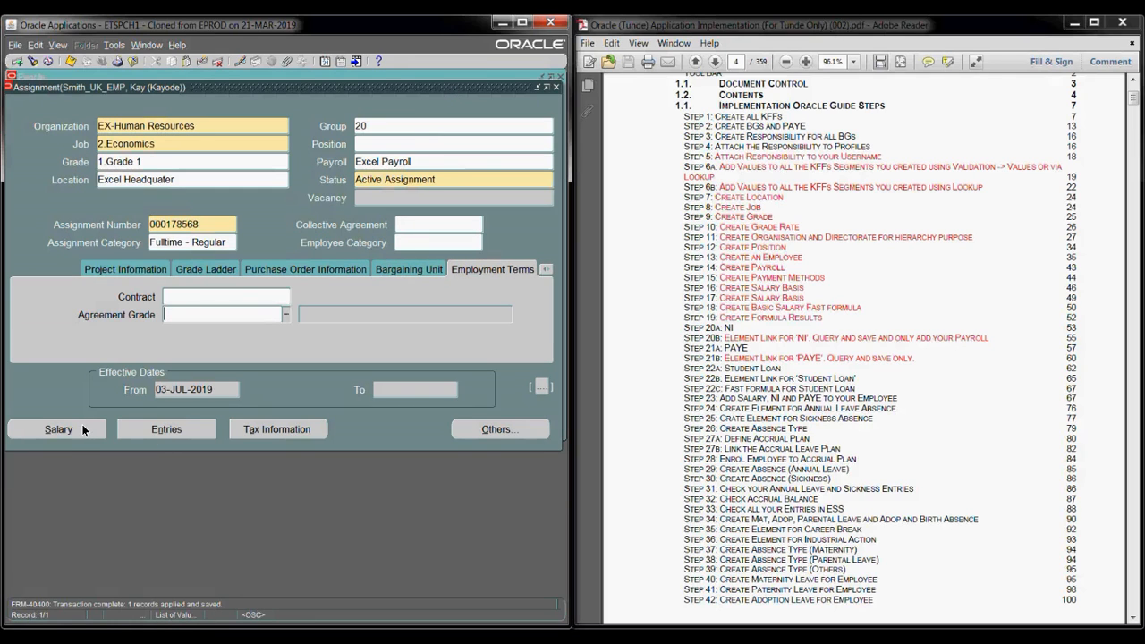
left_click(82, 424)
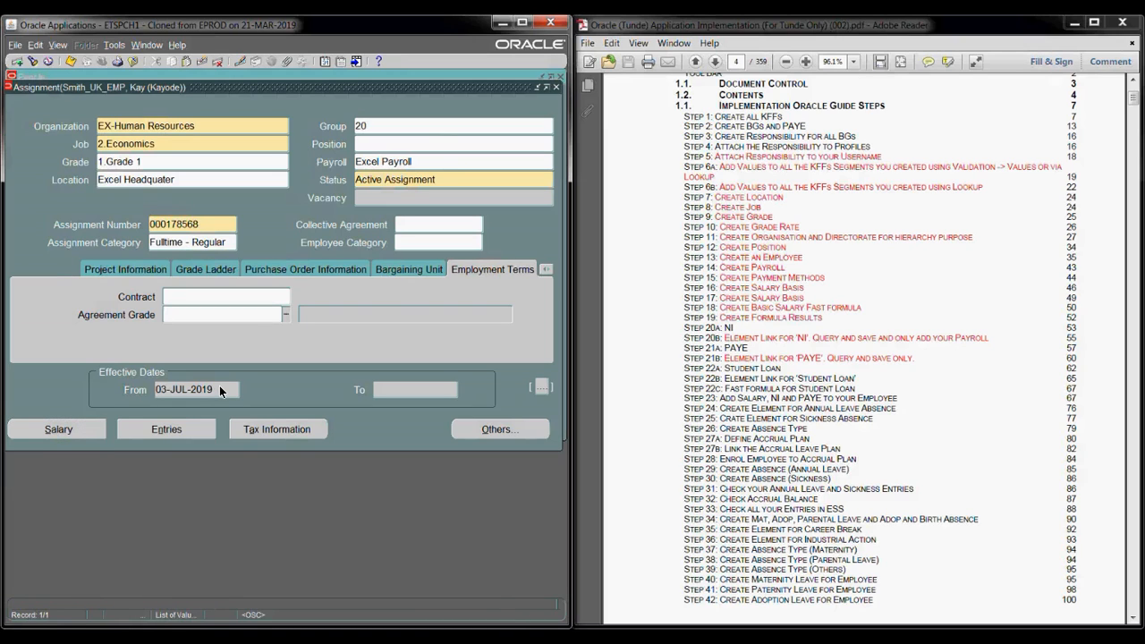
left_click(191, 634)
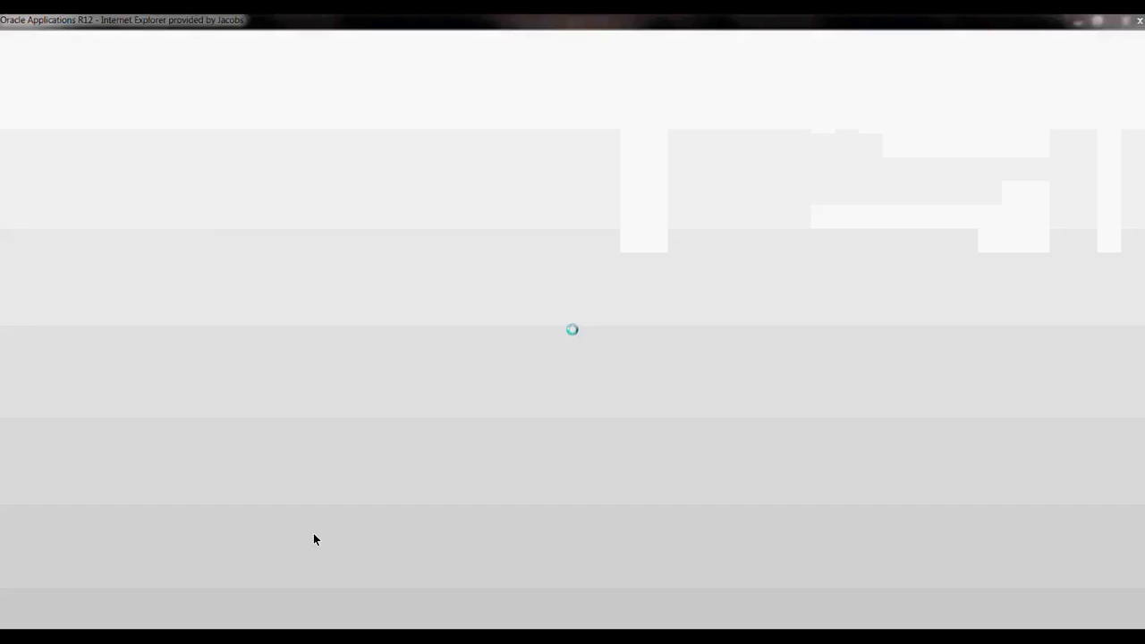
left_click(313, 535)
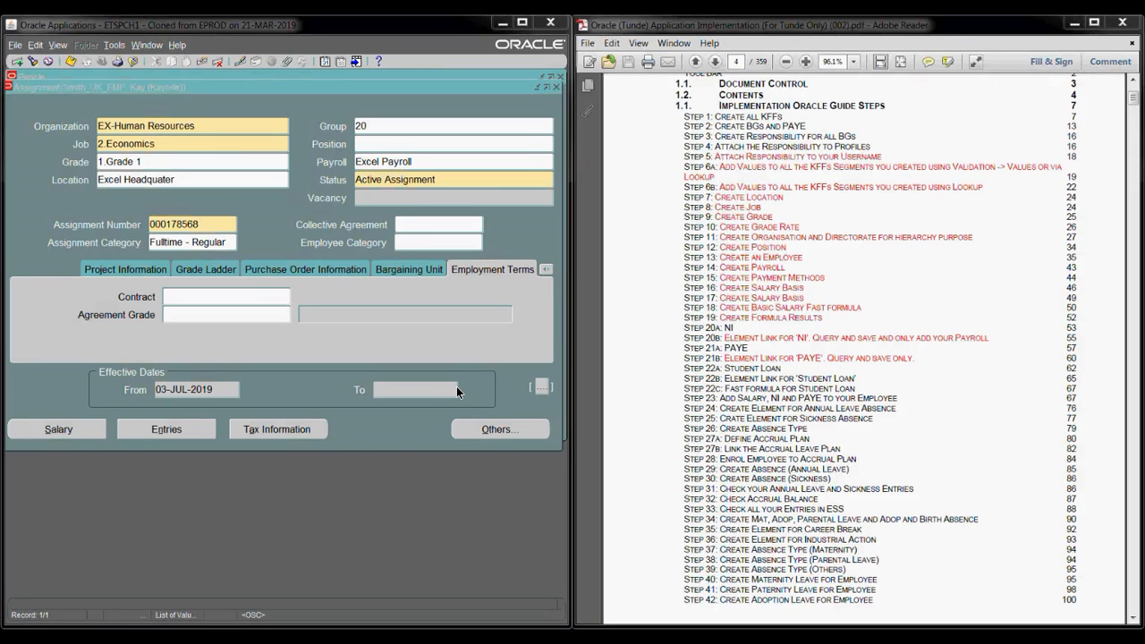
left_click(398, 484)
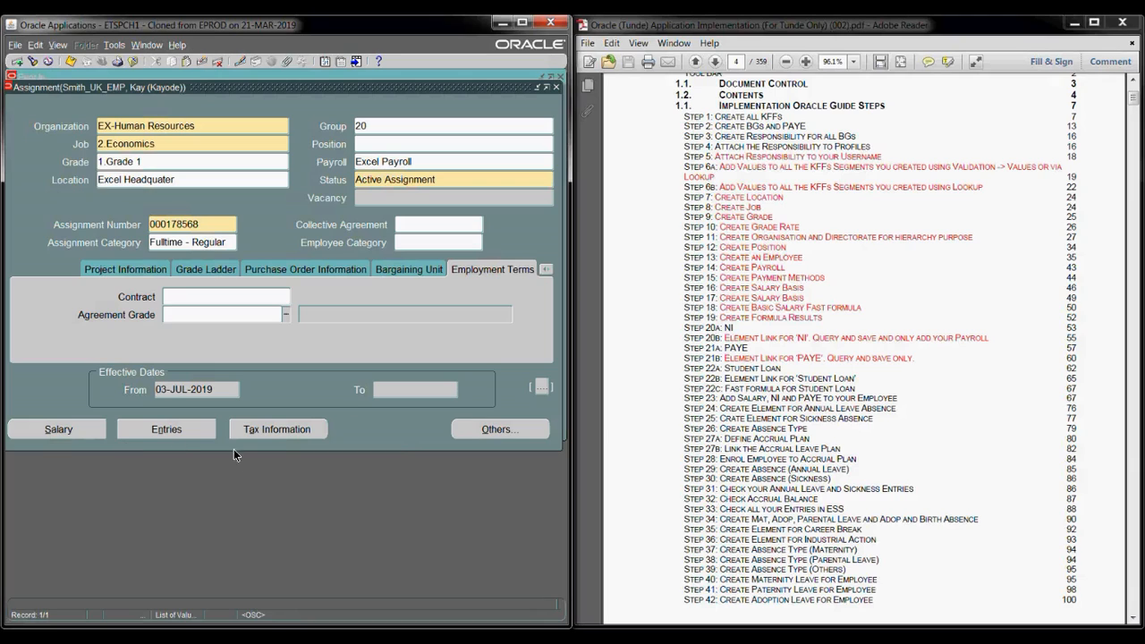
left_click(153, 431)
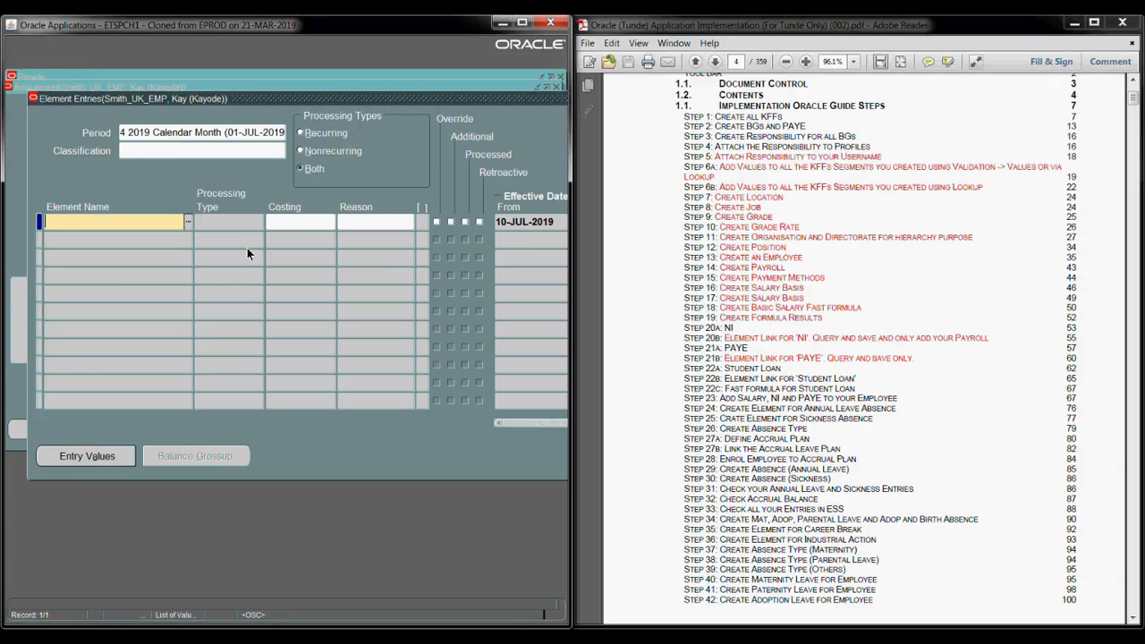
- Add an EX Driving Allowance element entry with Amount 123 and save it
left_click_drag(447, 98, 426, 94)
type("ex")
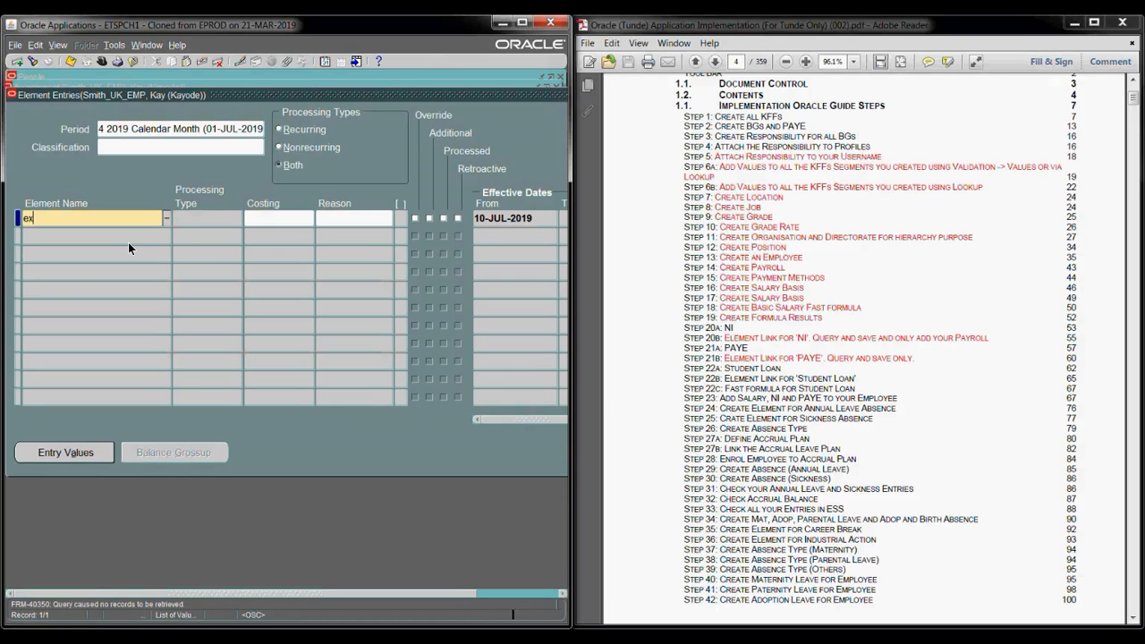
key("Tab")
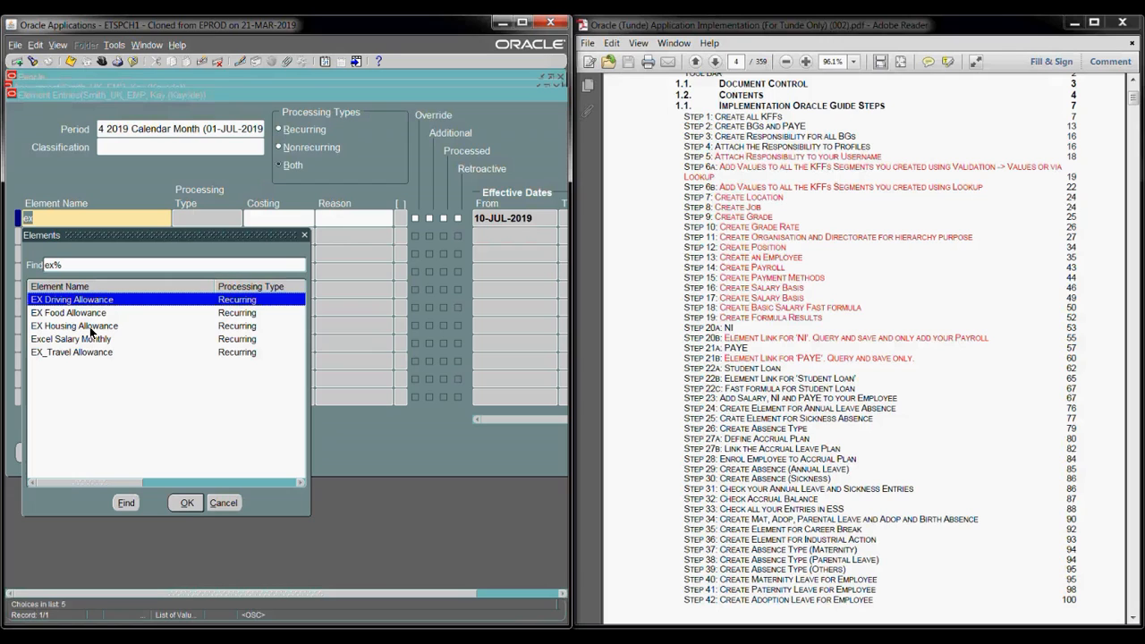
left_click(183, 505)
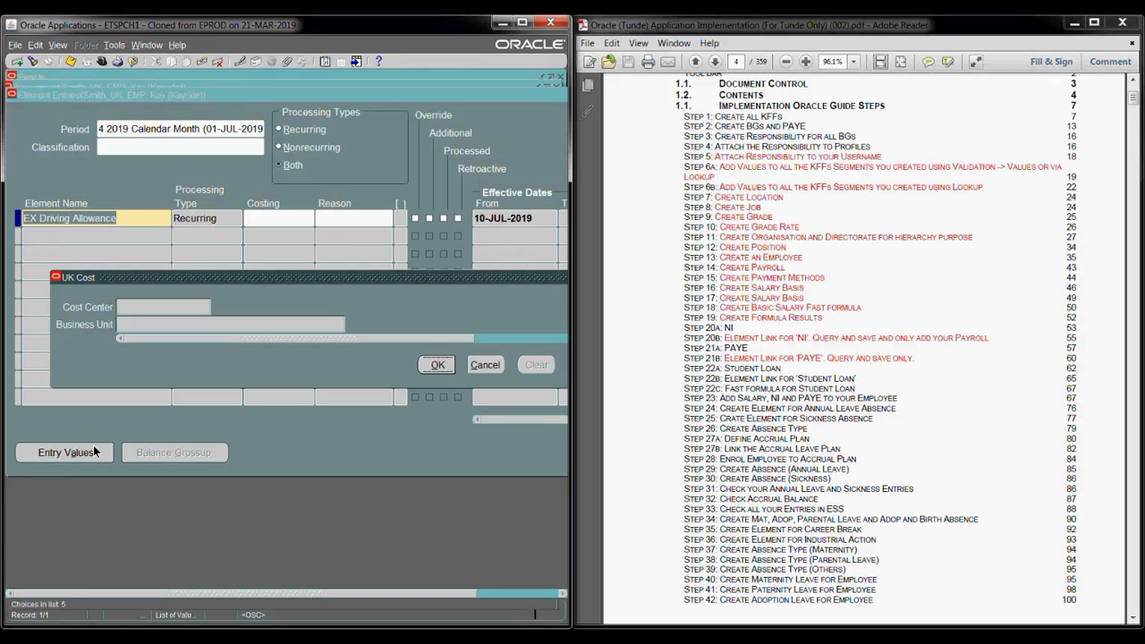
left_click(437, 365)
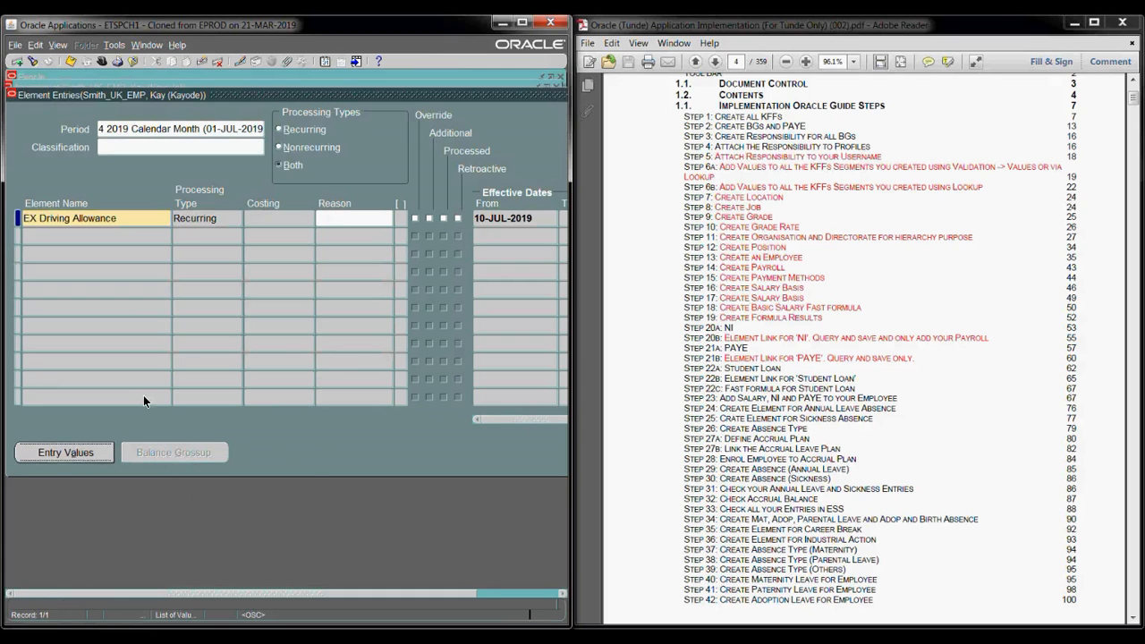
left_click(66, 452)
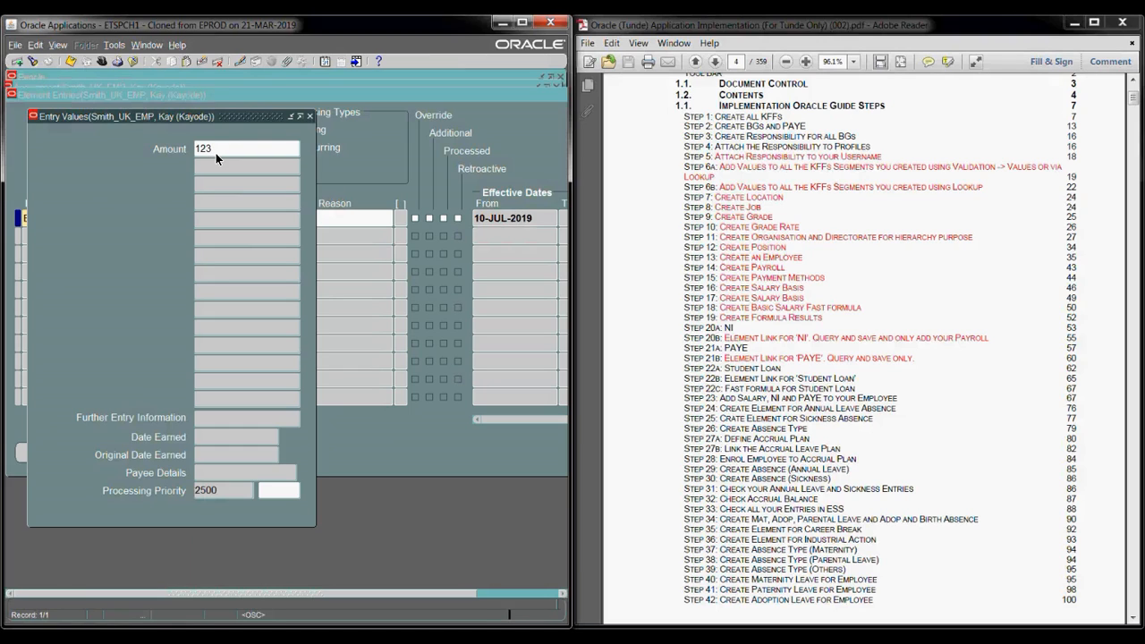
left_click(245, 234)
left_click(72, 62)
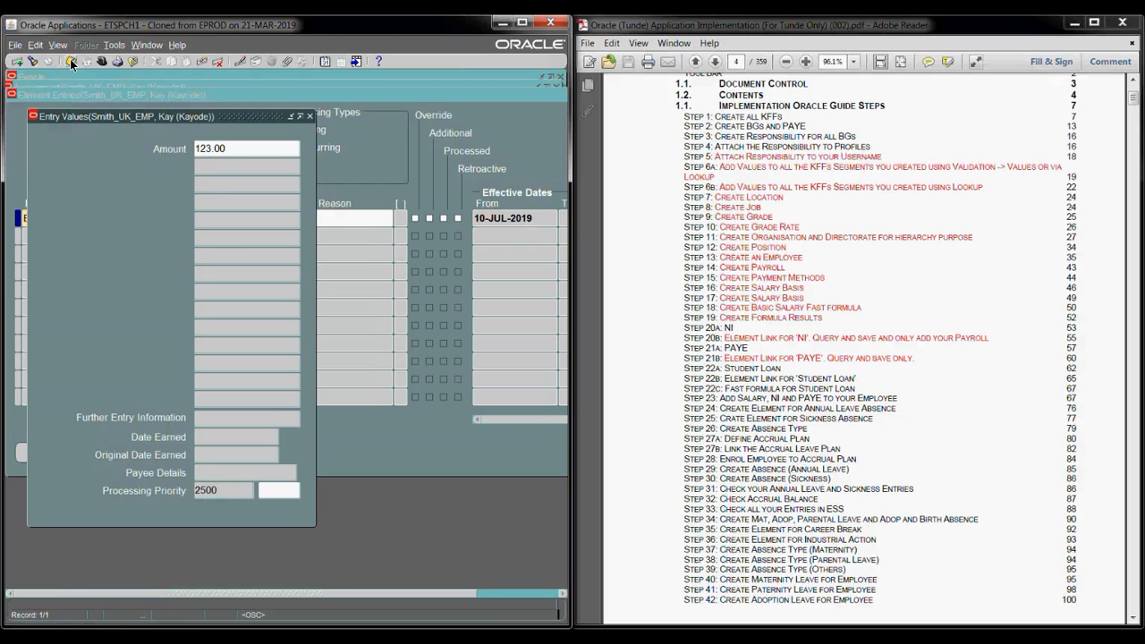
left_click(308, 116)
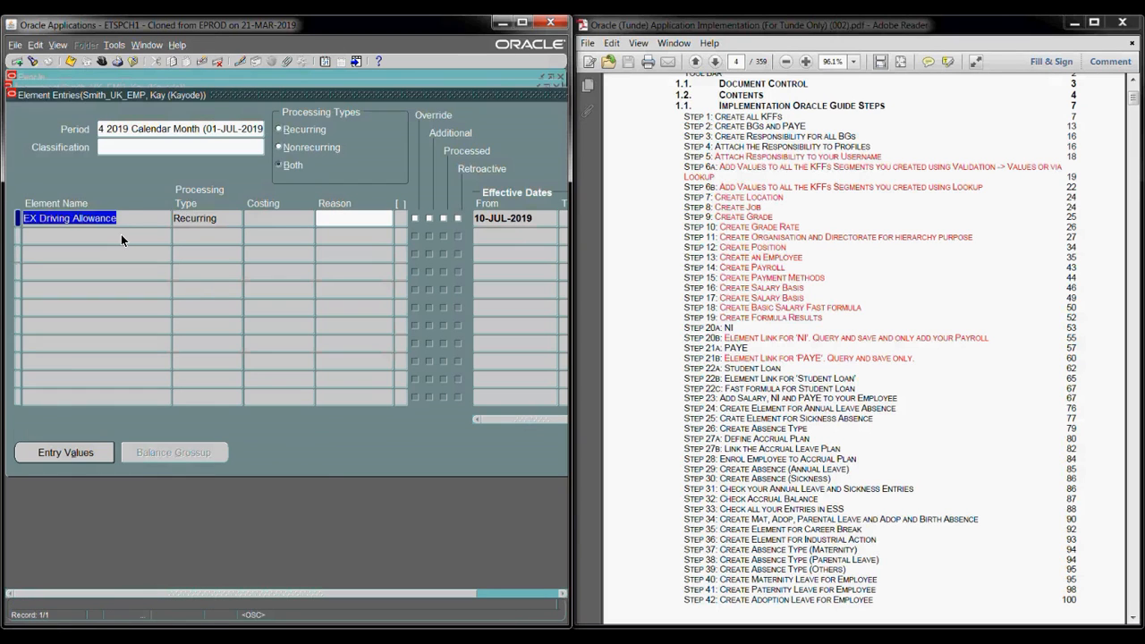
- Add an EX Food Allowance element entry with Amount 222, skipping costing, and save it
left_click(121, 235)
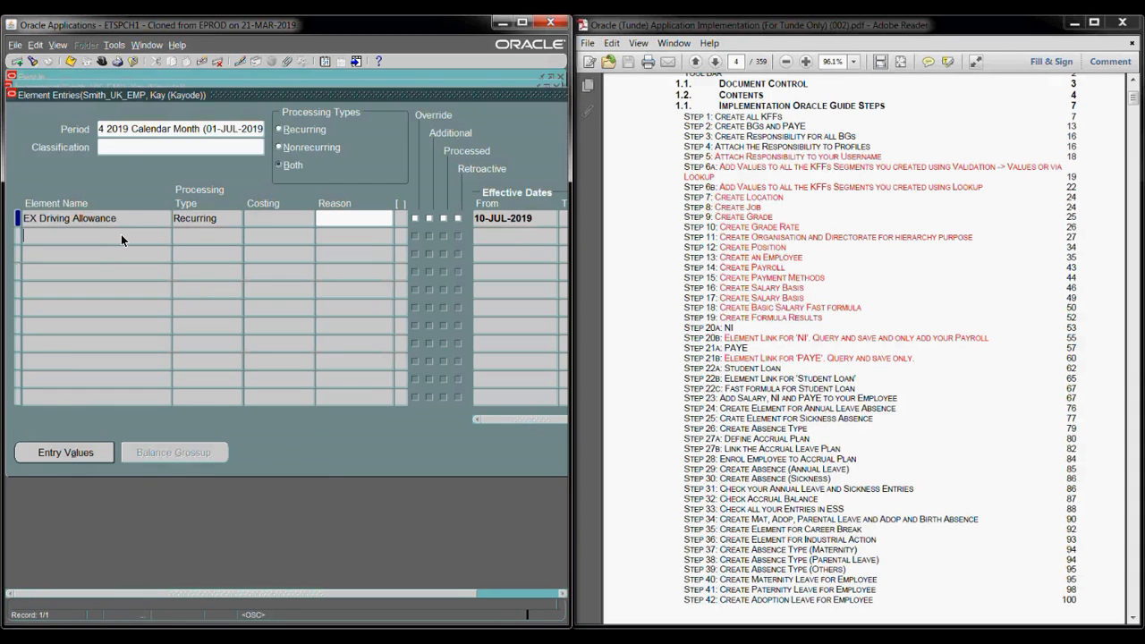
type("ex")
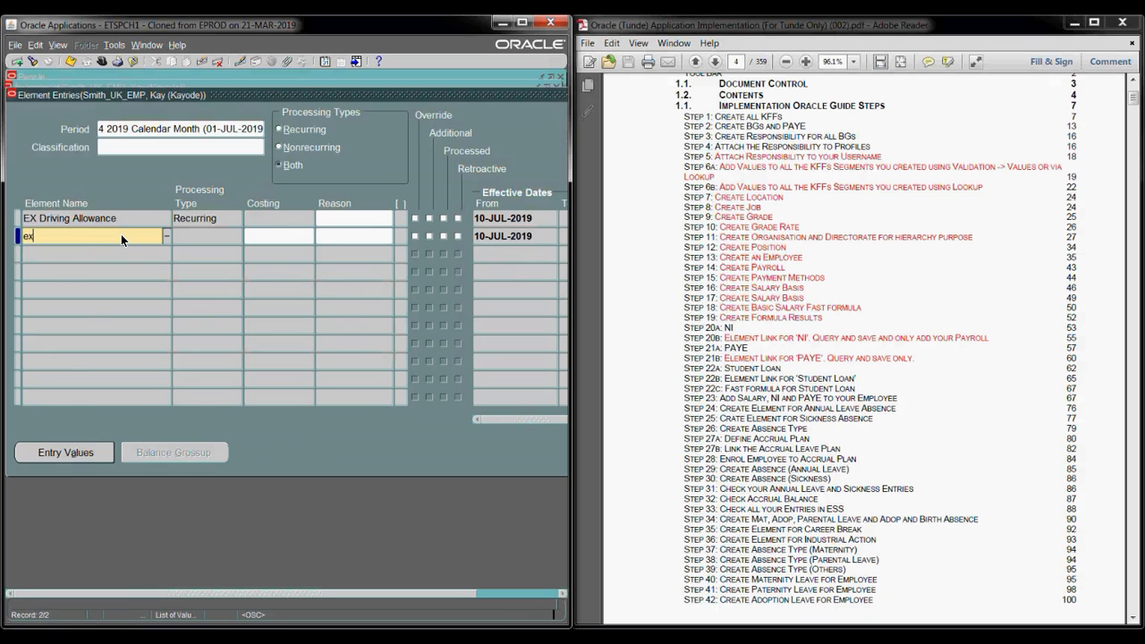
key("Tab")
left_click(94, 330)
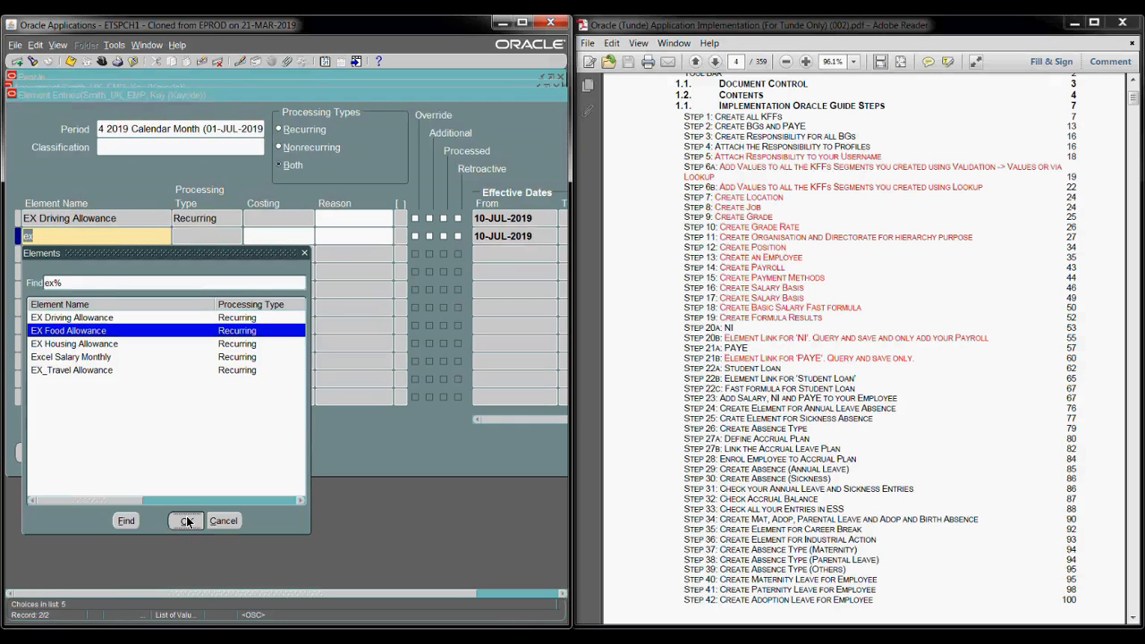
left_click(186, 521)
key("Tab")
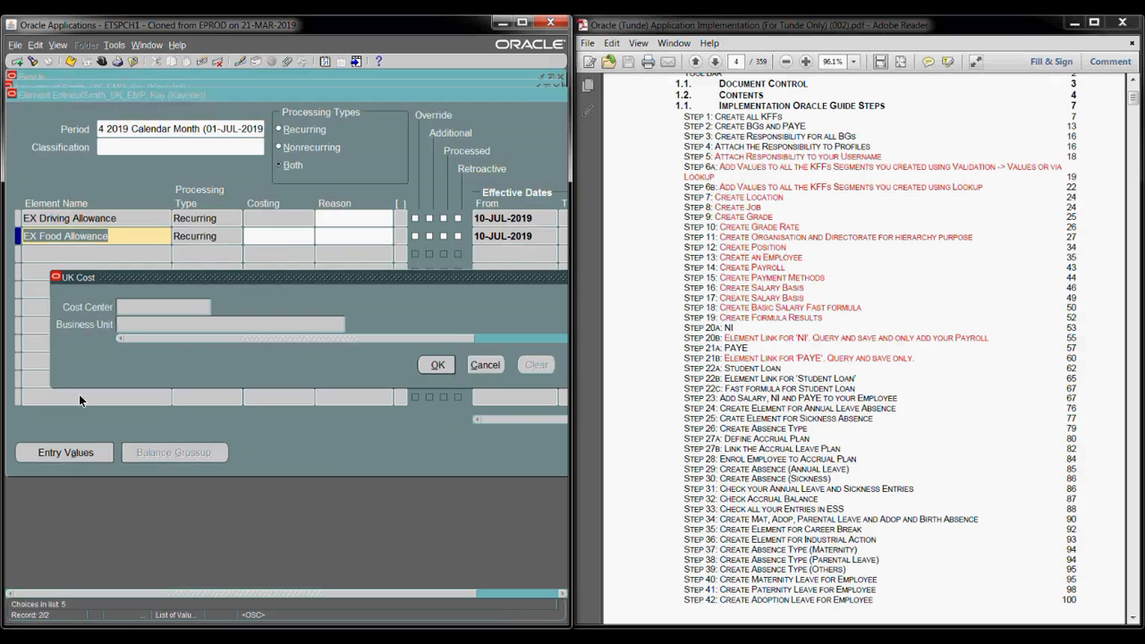
left_click(485, 365)
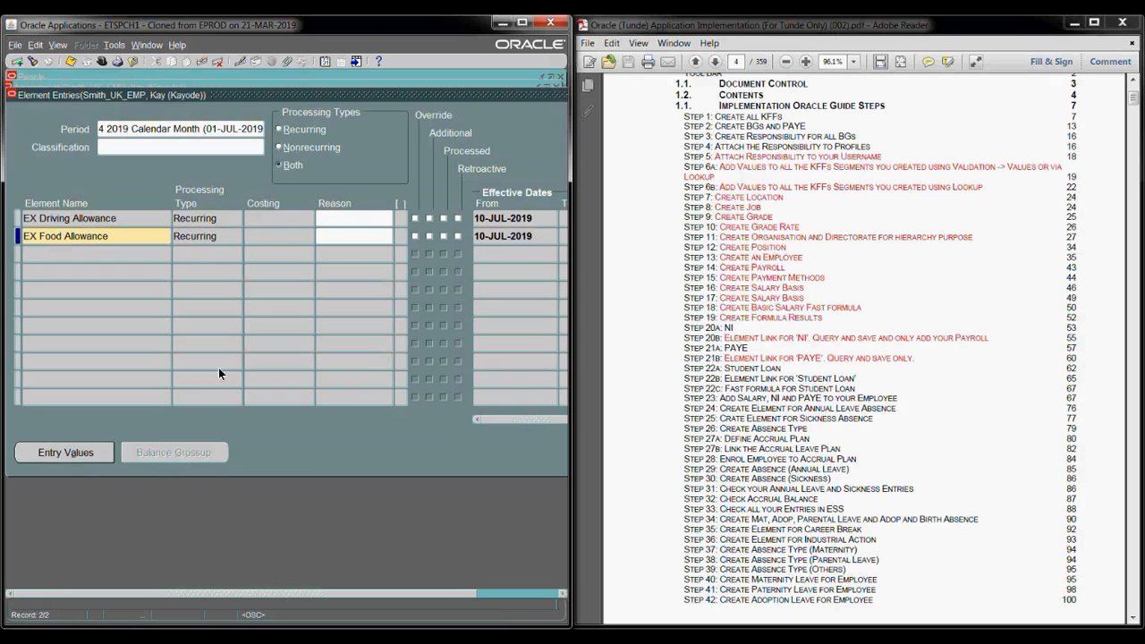
left_click(66, 454)
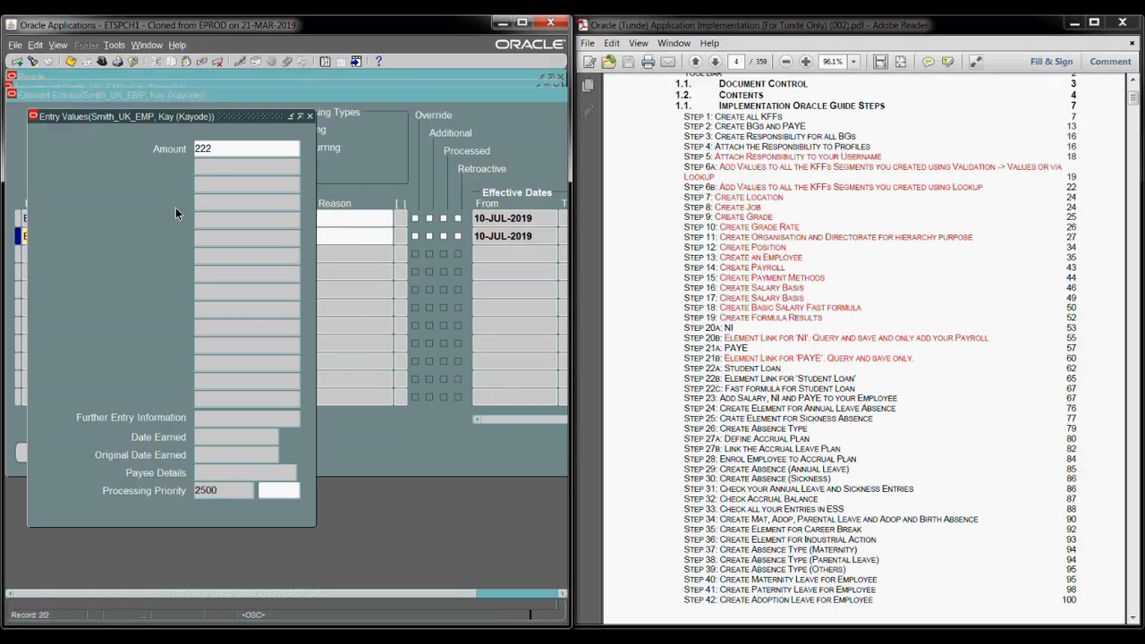
key("Tab")
key("ctrl+s")
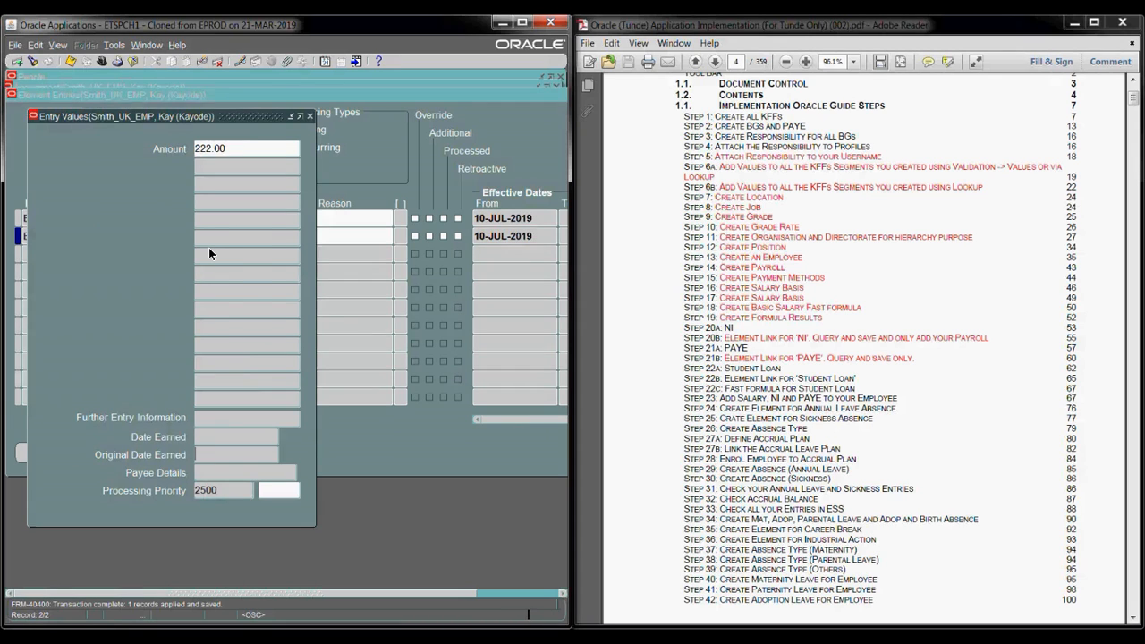
key("F4")
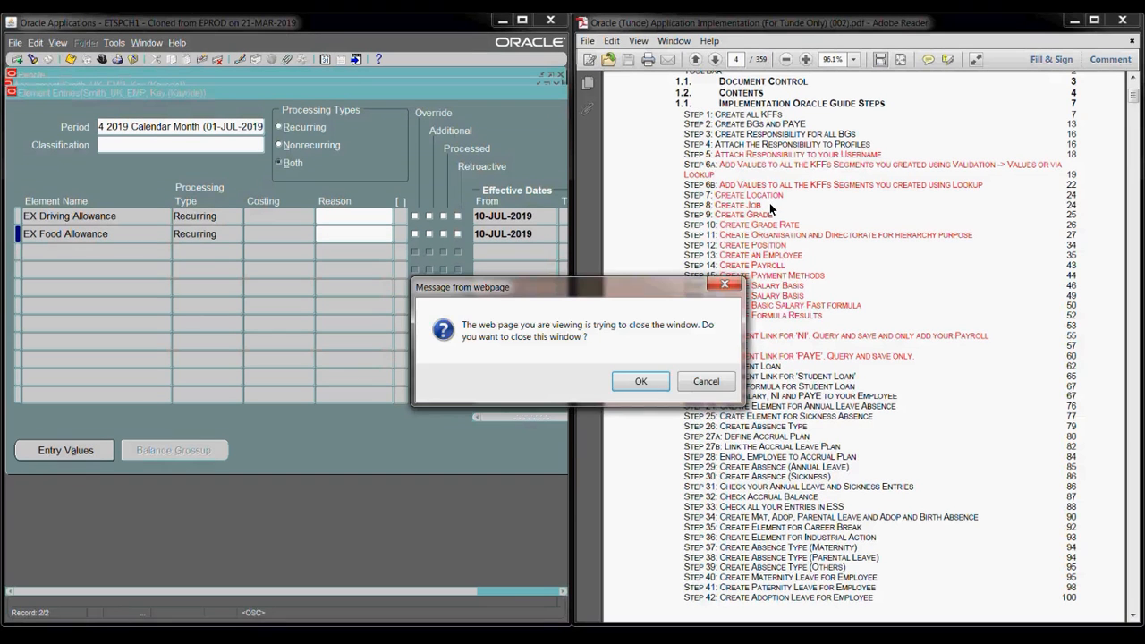
- Dismiss the close-window confirmation and maximize the Oracle Applications window
left_click(651, 383)
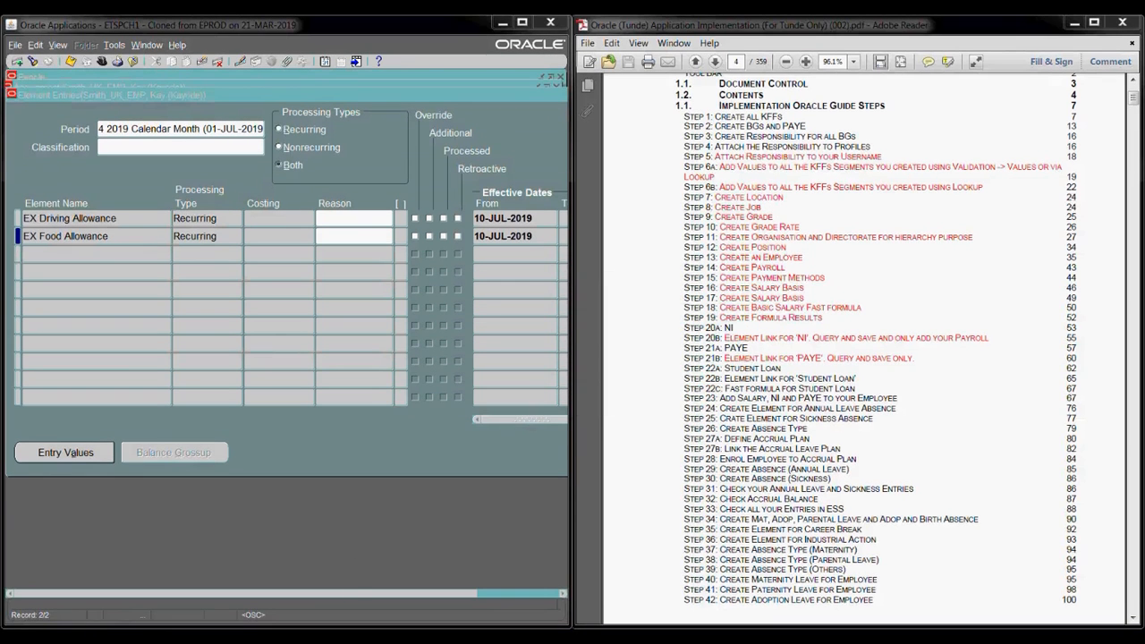
left_click(319, 501)
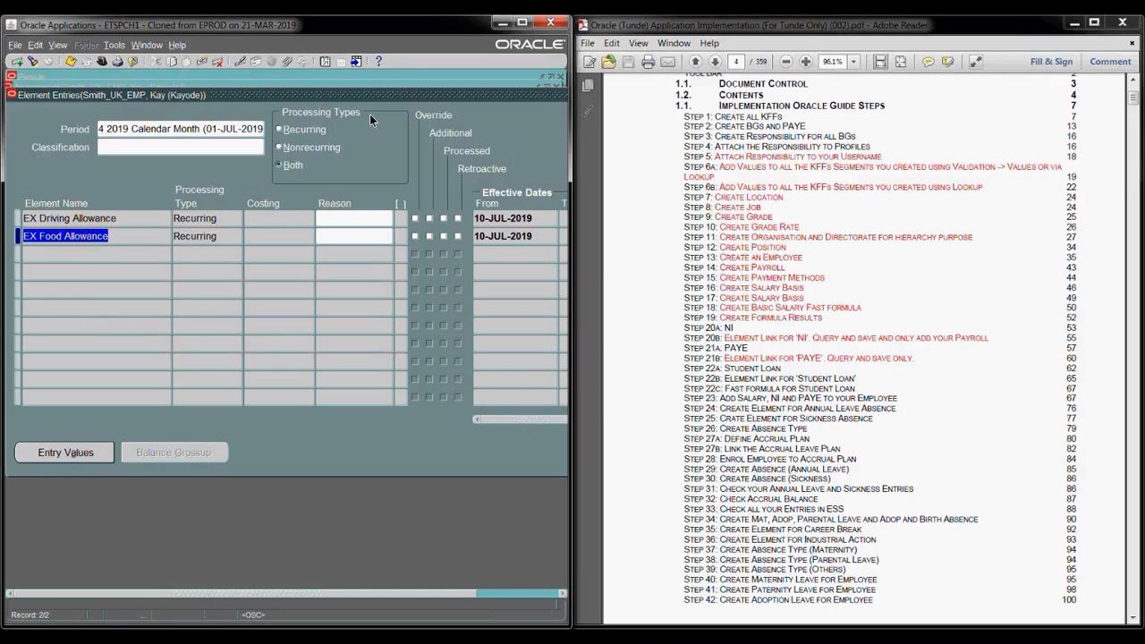
left_click(522, 21)
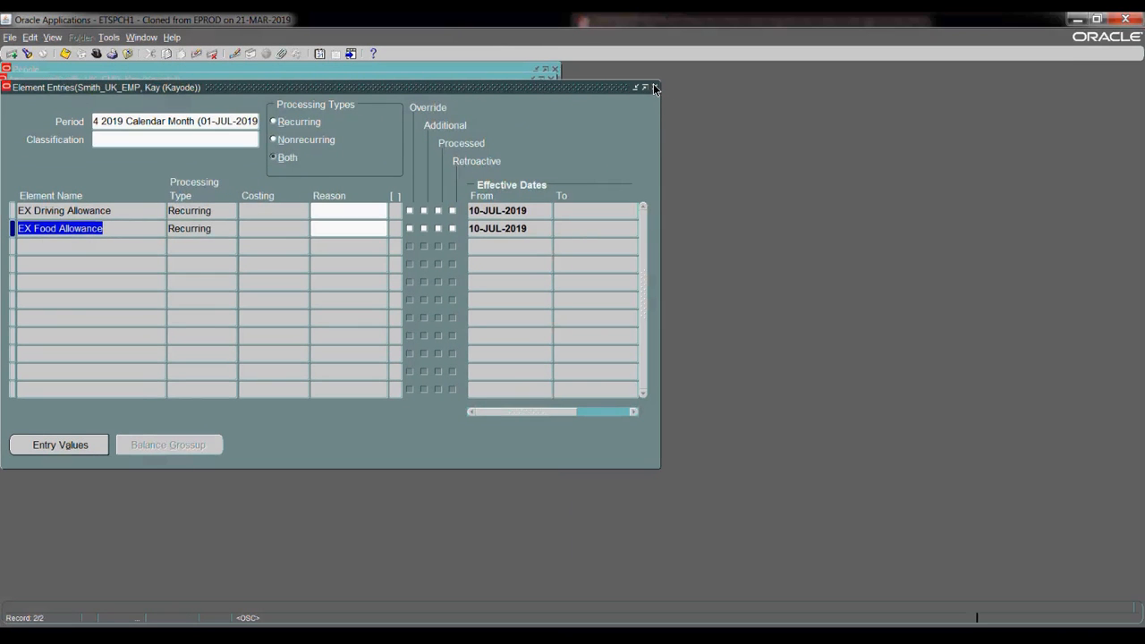
- Reopen Element Entries and review the Excel Salary Monthly entry values
left_click(654, 89)
left_click(147, 427)
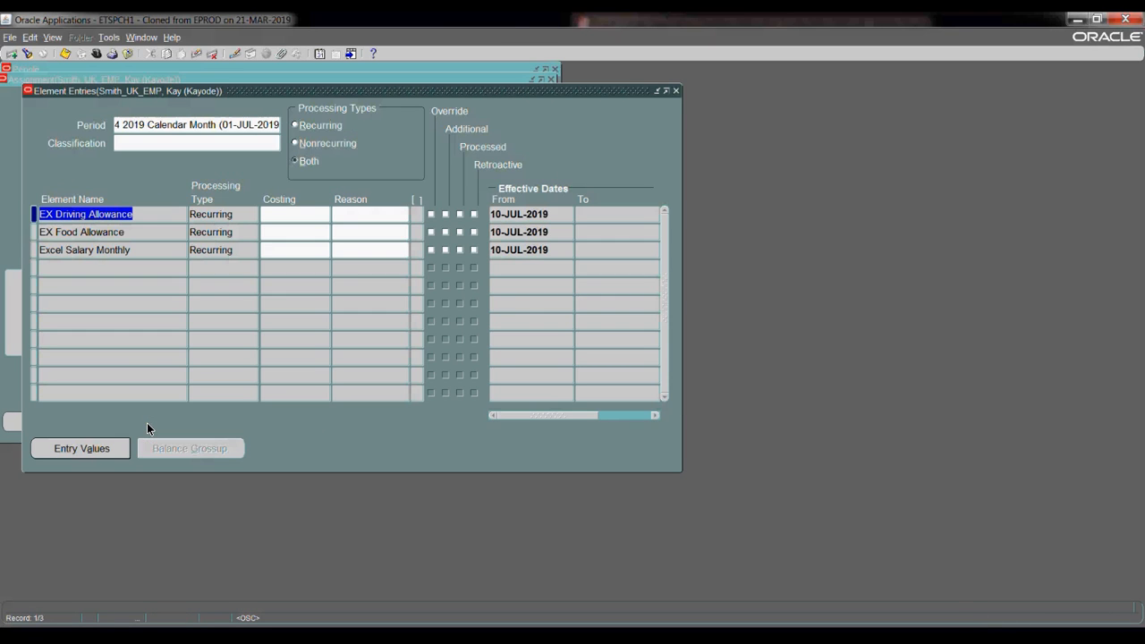
left_click(121, 253)
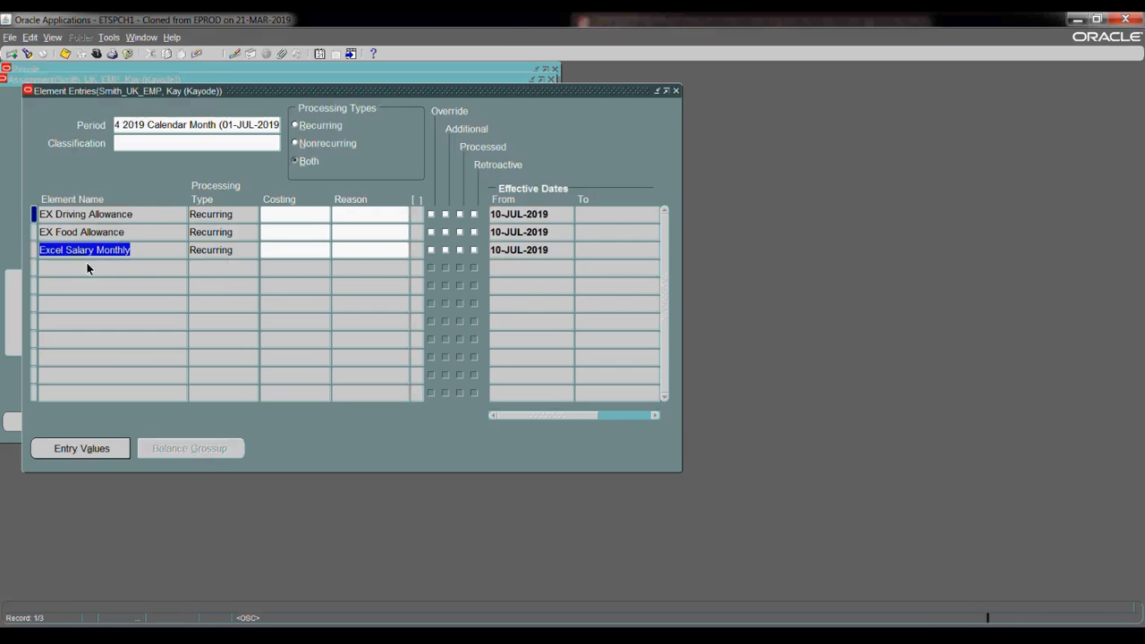
left_click(81, 448)
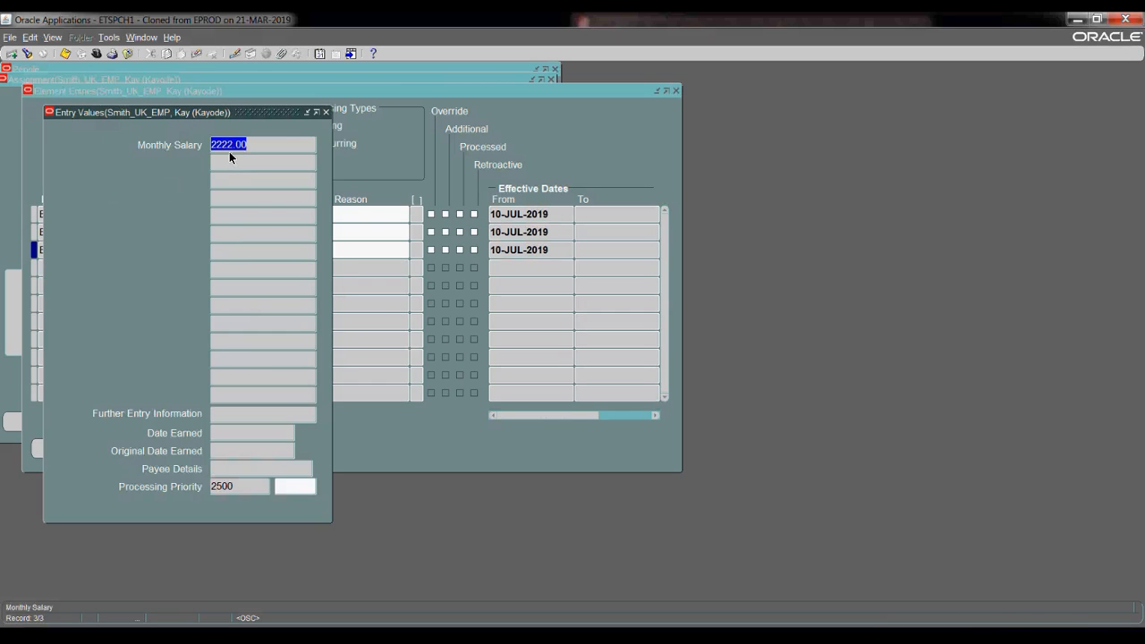
left_click(325, 112)
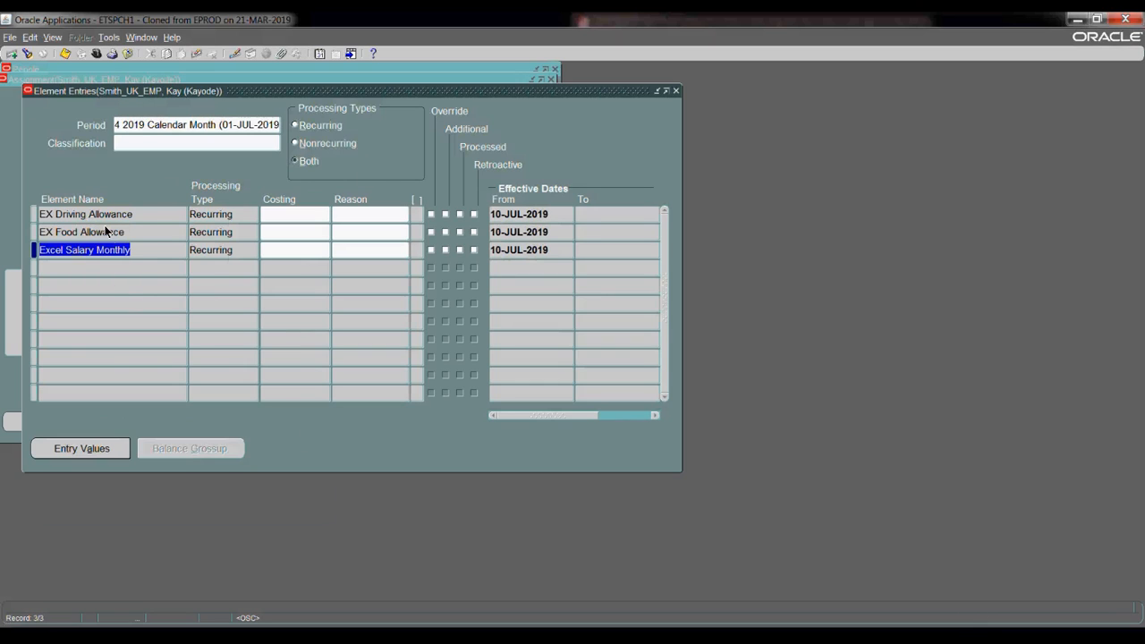
- Check the EX Food Allowance and EX Driving Allowance entries, then close Element Entries and Assignment
left_click(125, 252)
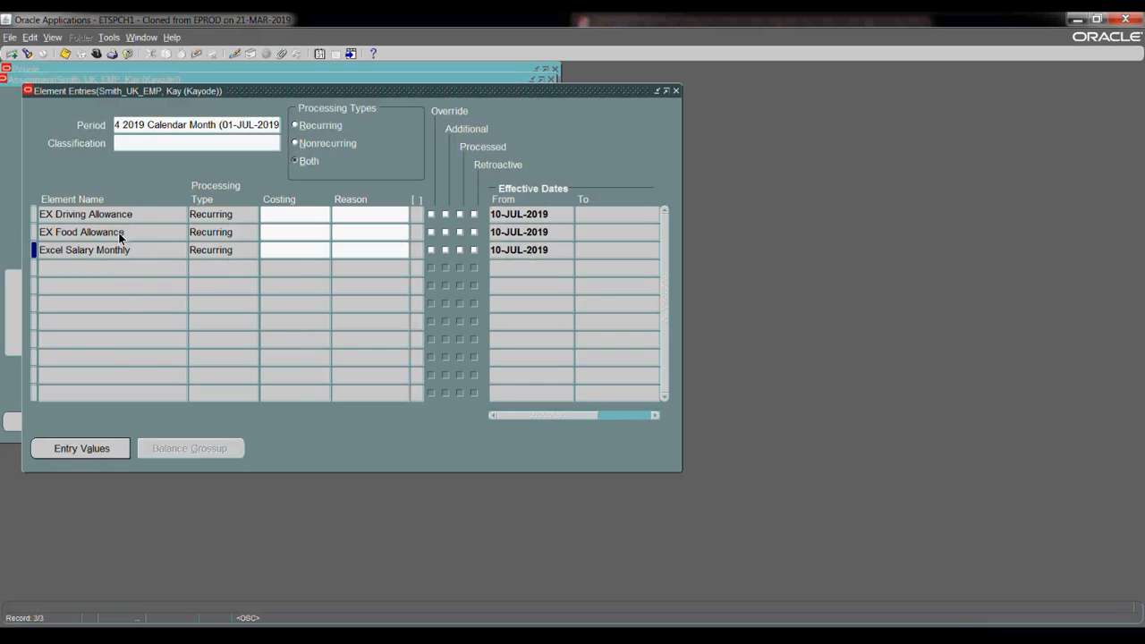
left_click(118, 231)
left_click(110, 216)
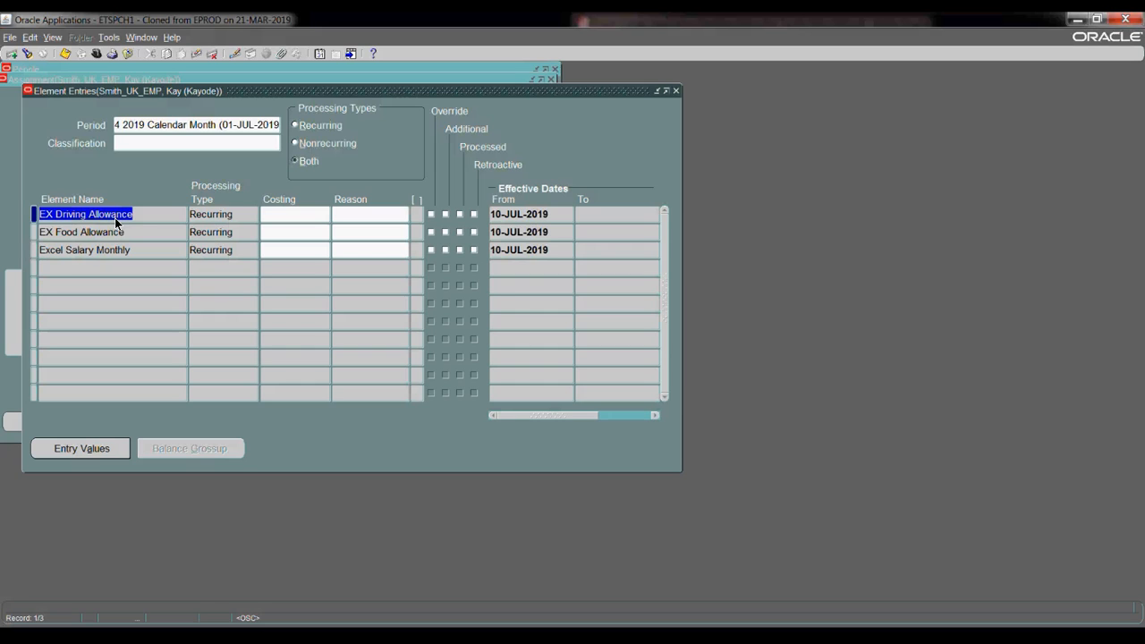
left_click(676, 90)
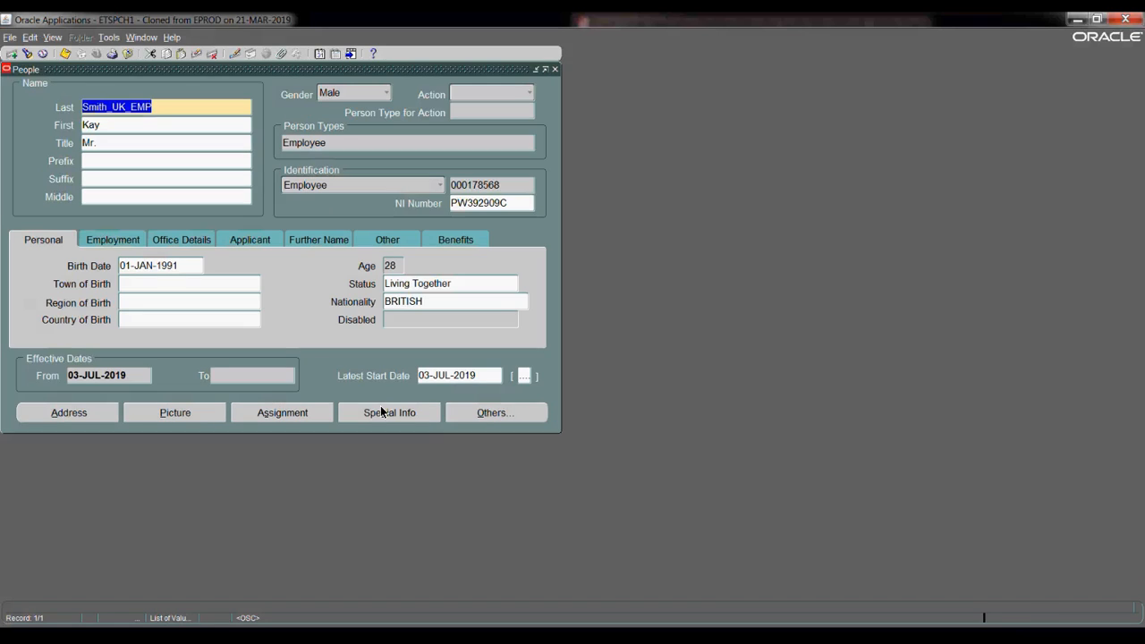
left_click(460, 414)
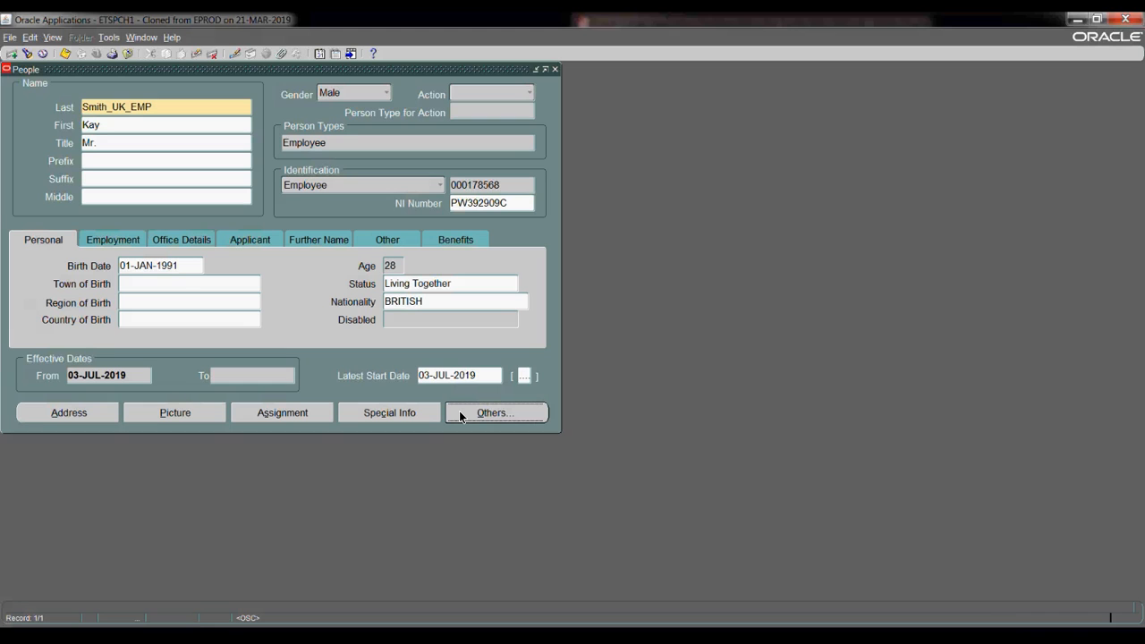
left_click(461, 416)
left_click(506, 461)
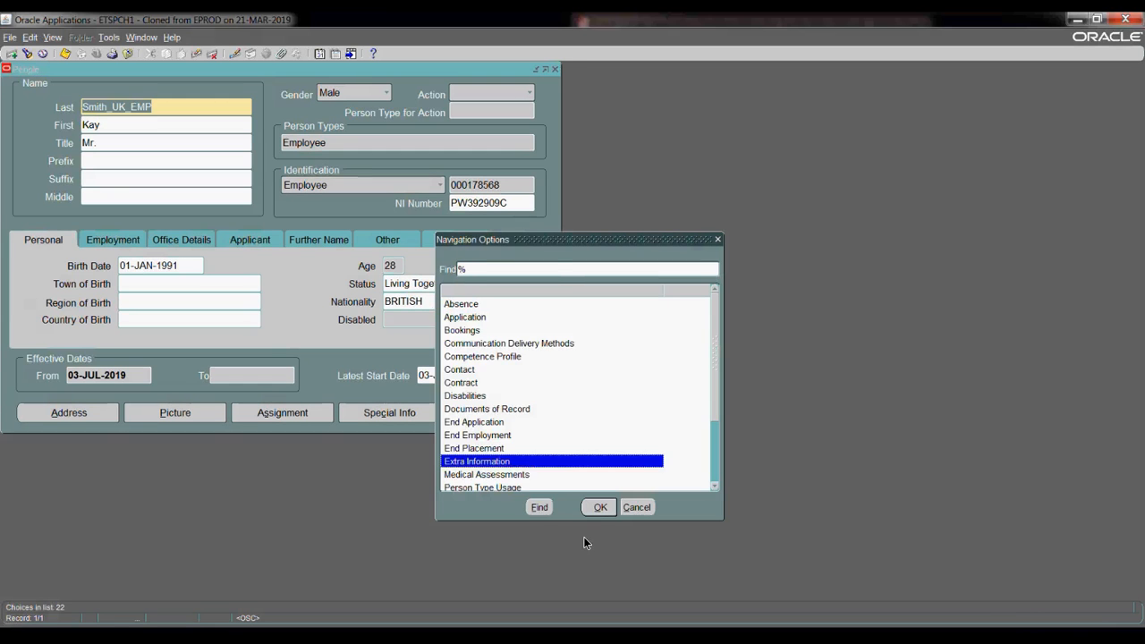
left_click(585, 508)
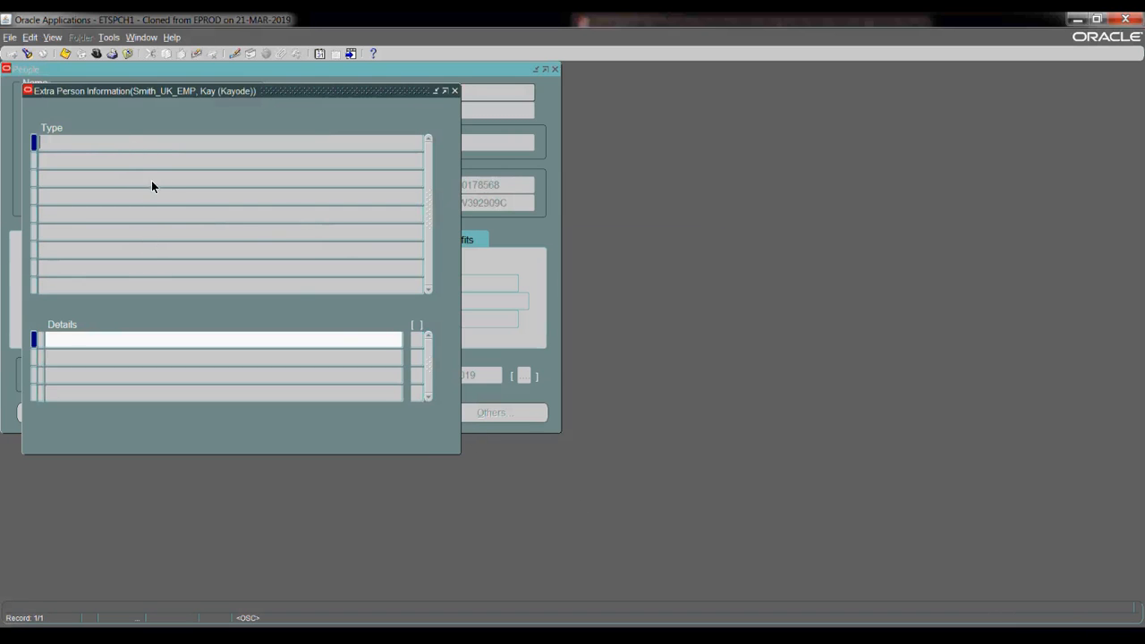
left_click(454, 91)
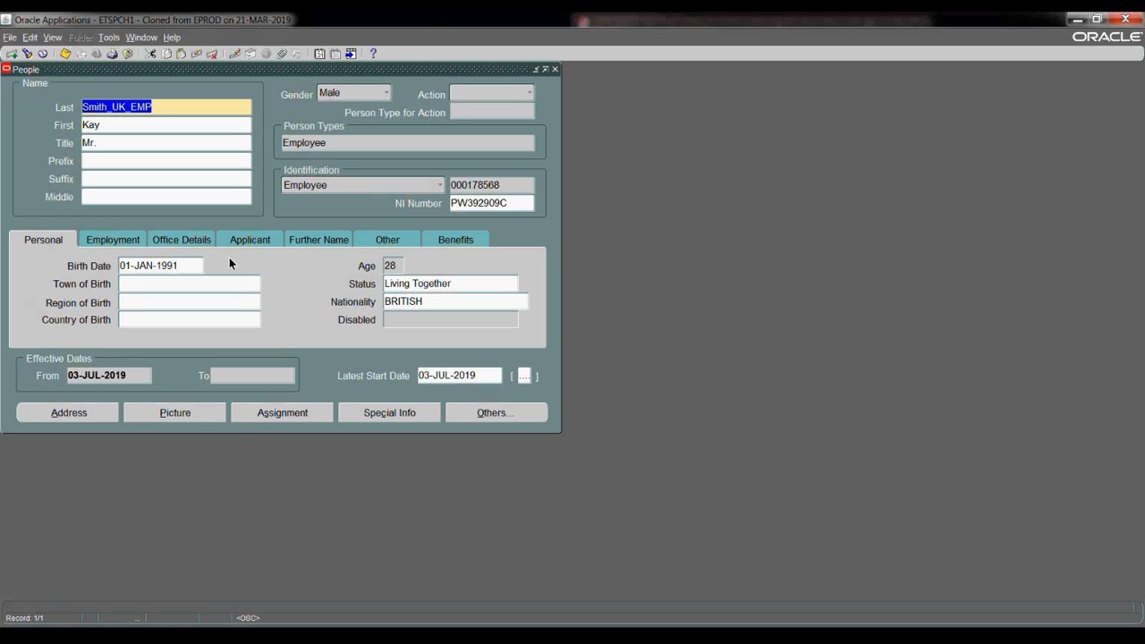
left_click(278, 413)
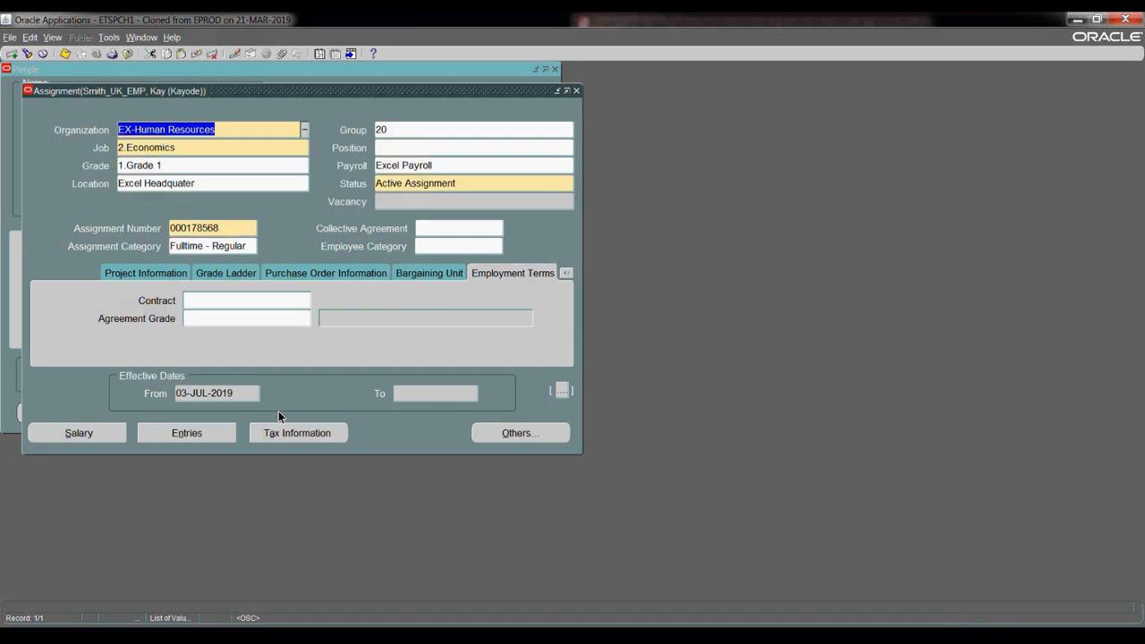
left_click(576, 92)
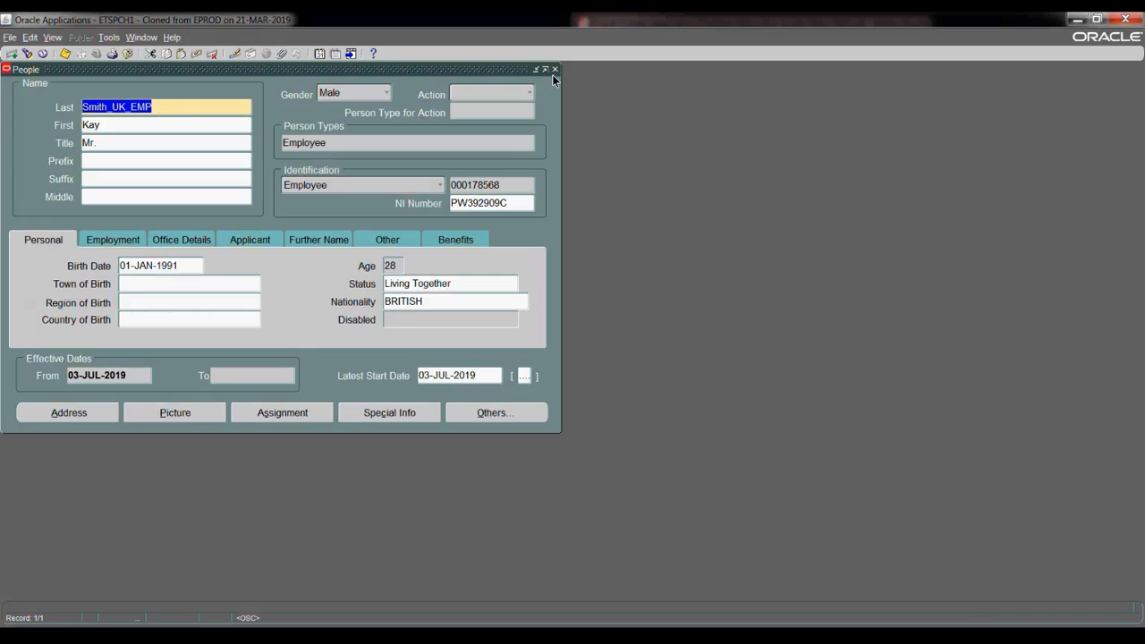
left_click(491, 413)
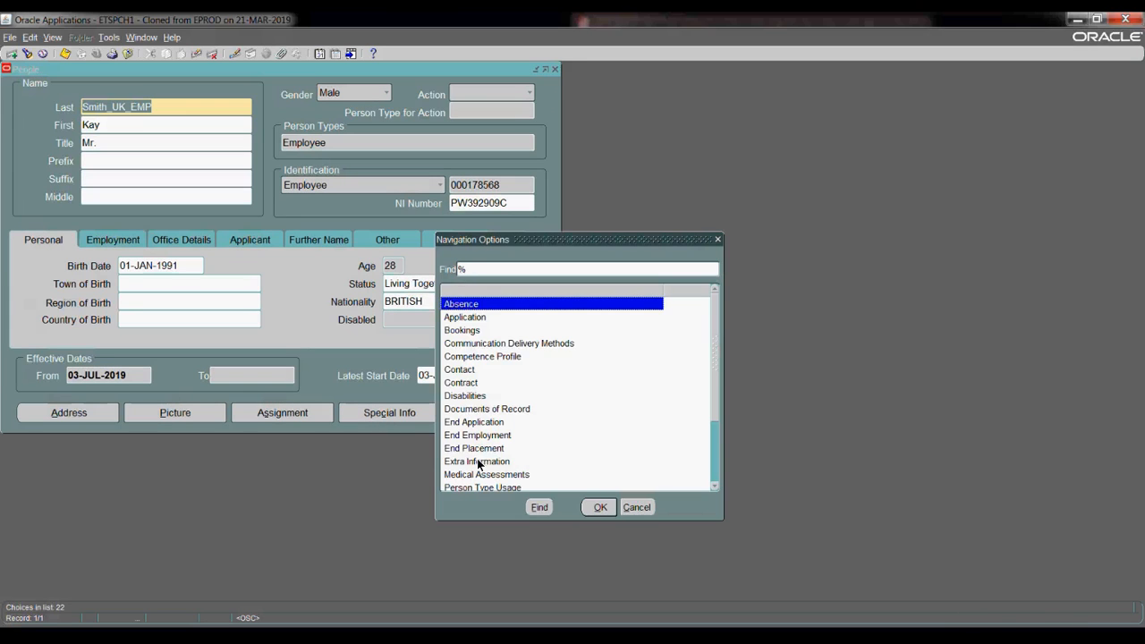
left_click(478, 461)
left_click(592, 509)
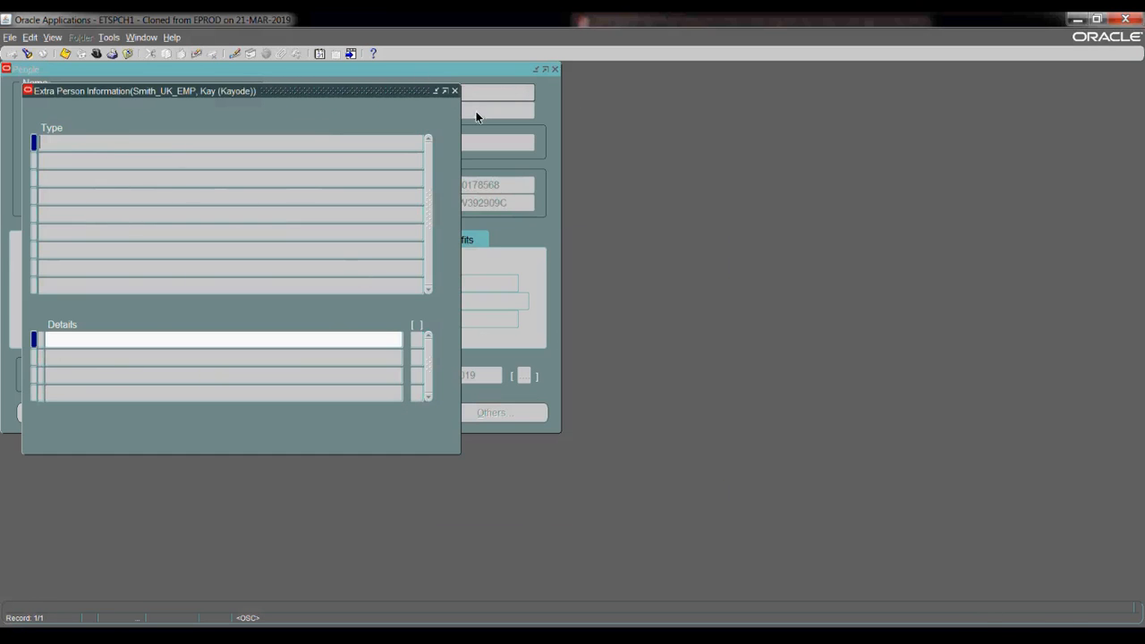
left_click(454, 90)
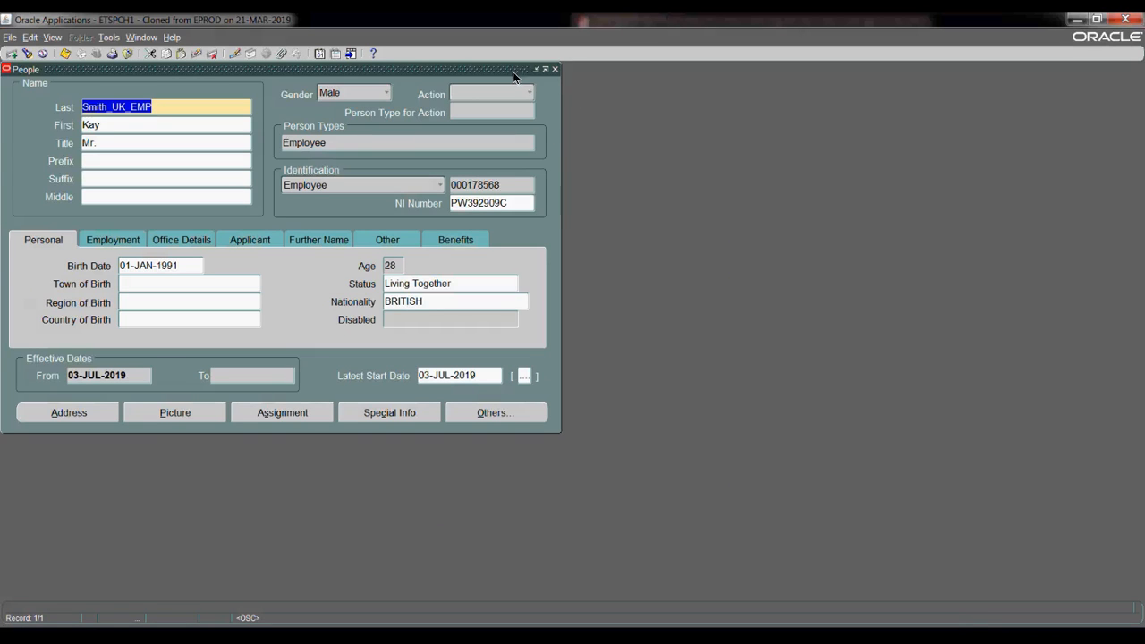
left_click(557, 70)
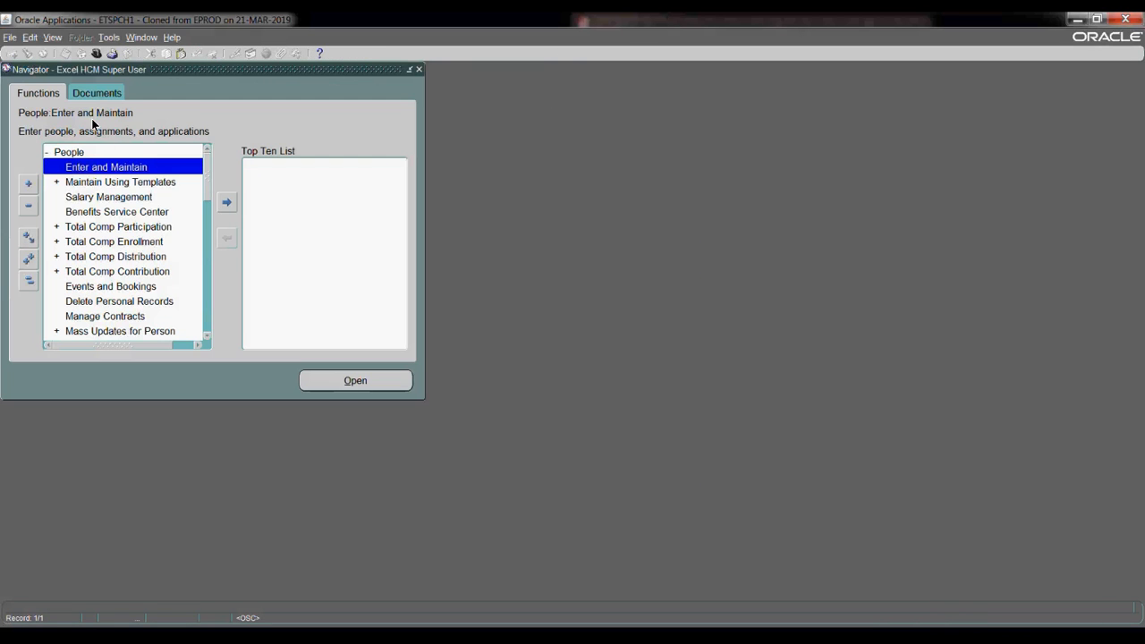
- Switch to the System Administrator responsibility
left_click(99, 54)
left_click(148, 263)
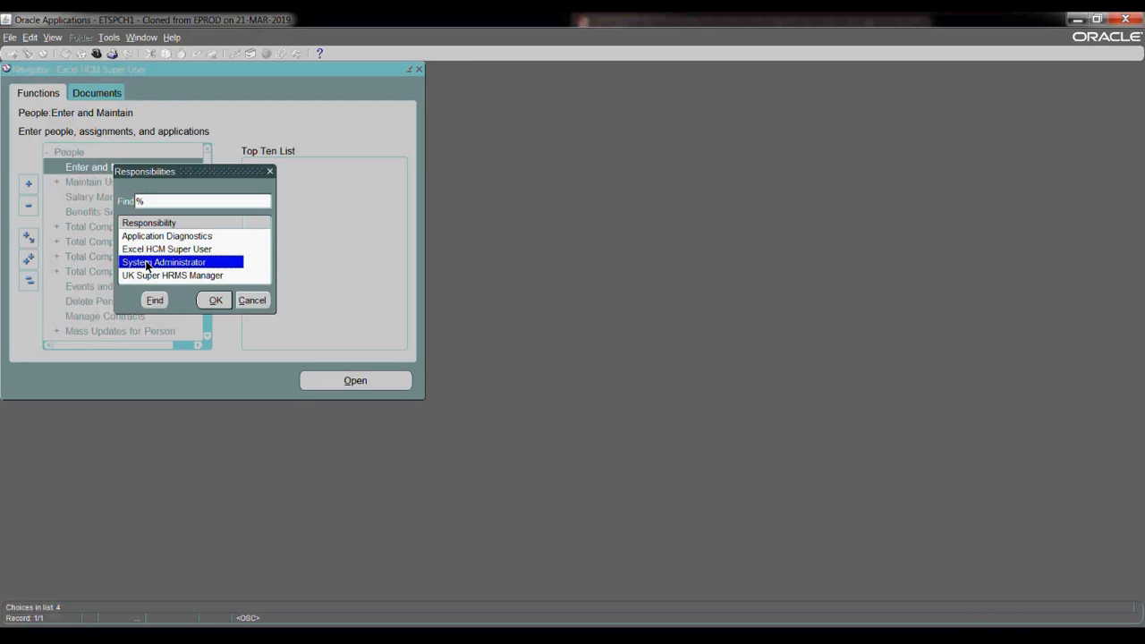
double_click(148, 263)
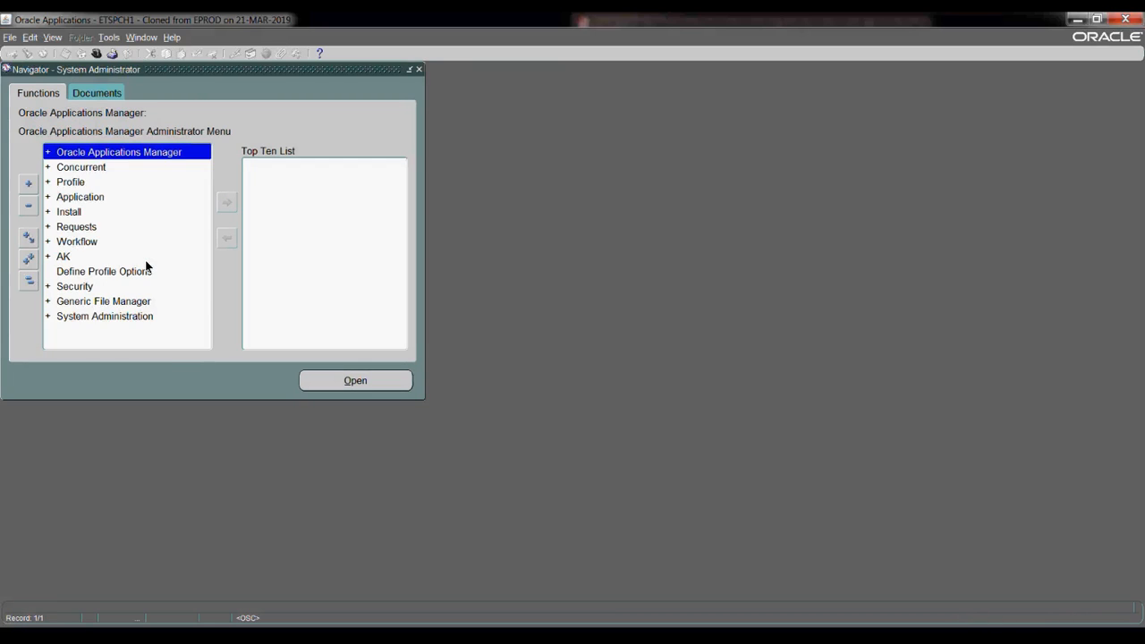
- Open Application > Flexfield > Descriptive > Segments in the Navigator
left_click(85, 199)
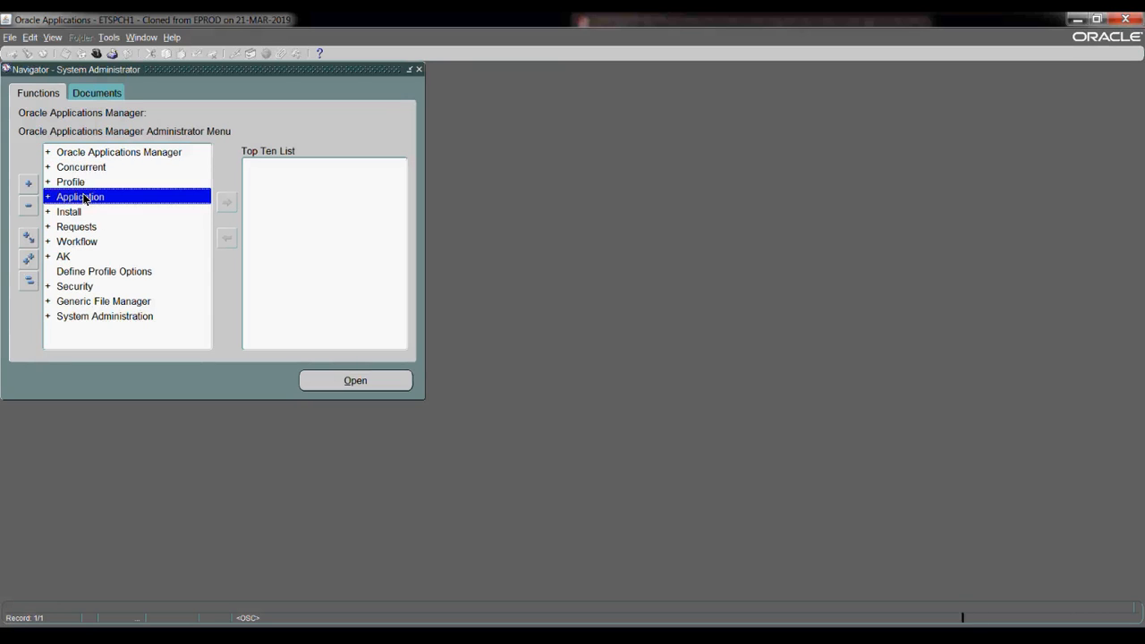
double_click(85, 198)
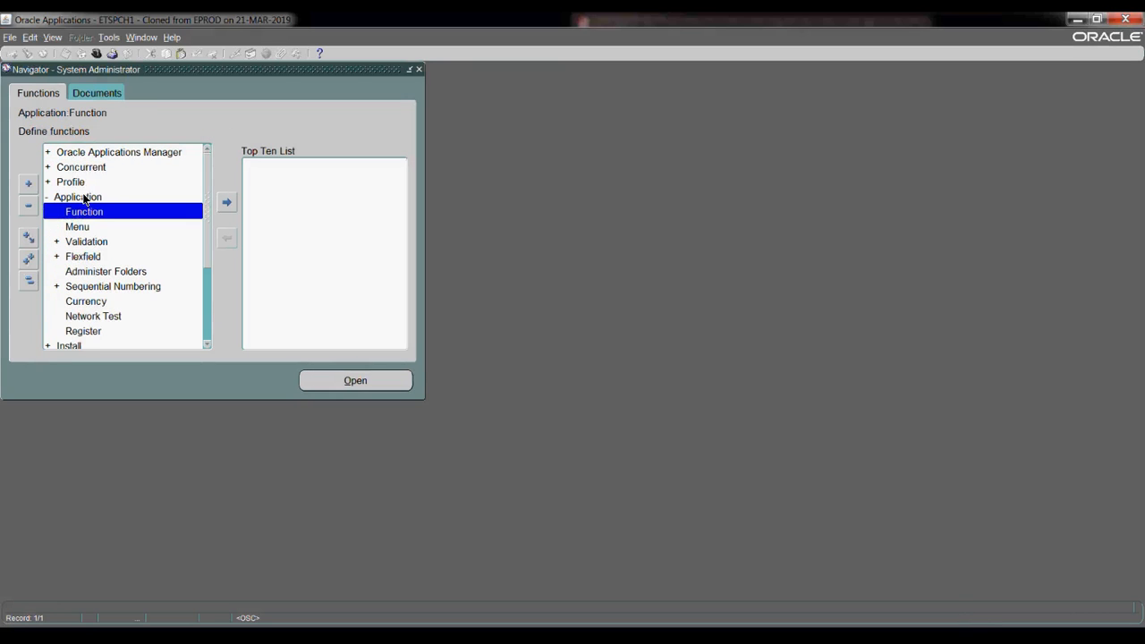
left_click(83, 258)
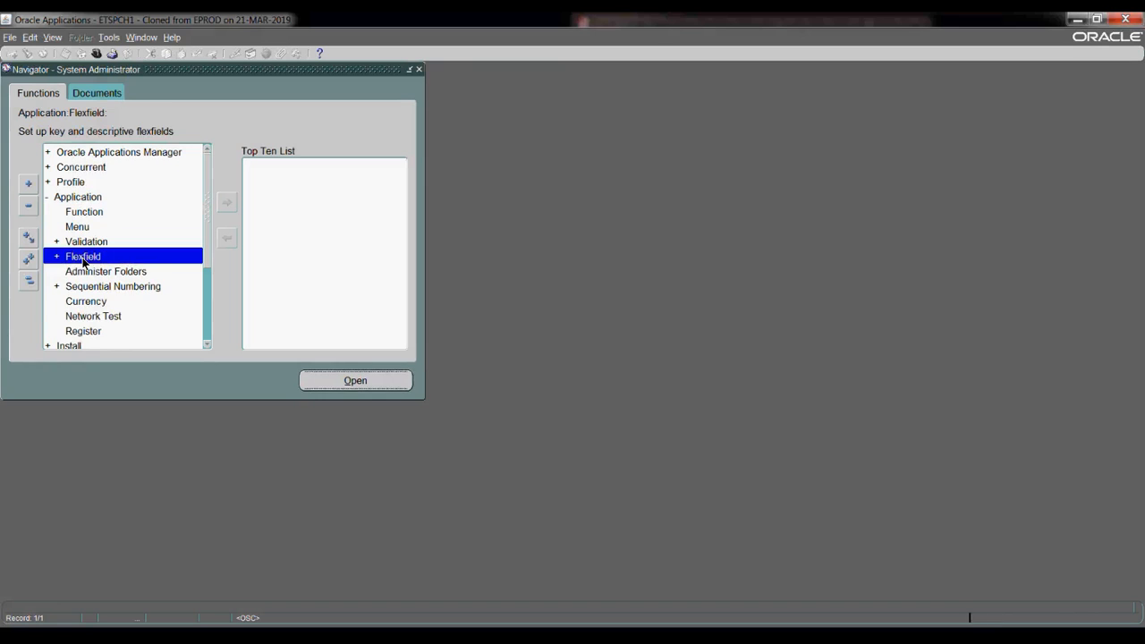
double_click(83, 258)
left_click(87, 288)
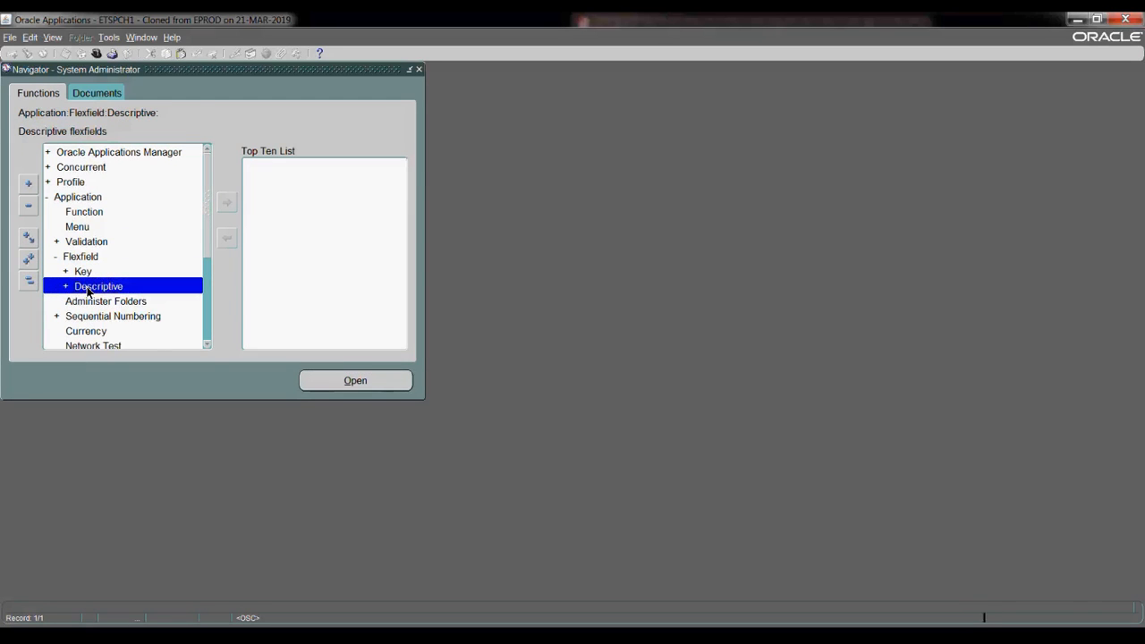
double_click(87, 288)
double_click(97, 302)
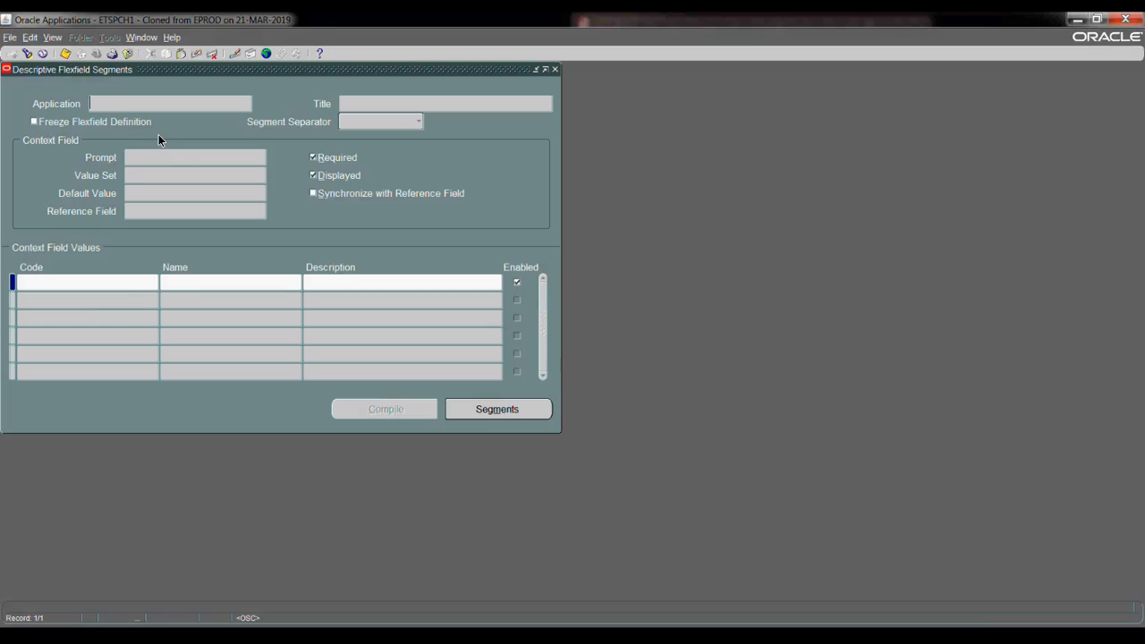
- Query Title 'Extra%Pers%', select Extra Person Information, and uncheck Freeze Flexfield Definition
left_click(367, 106)
key("F11")
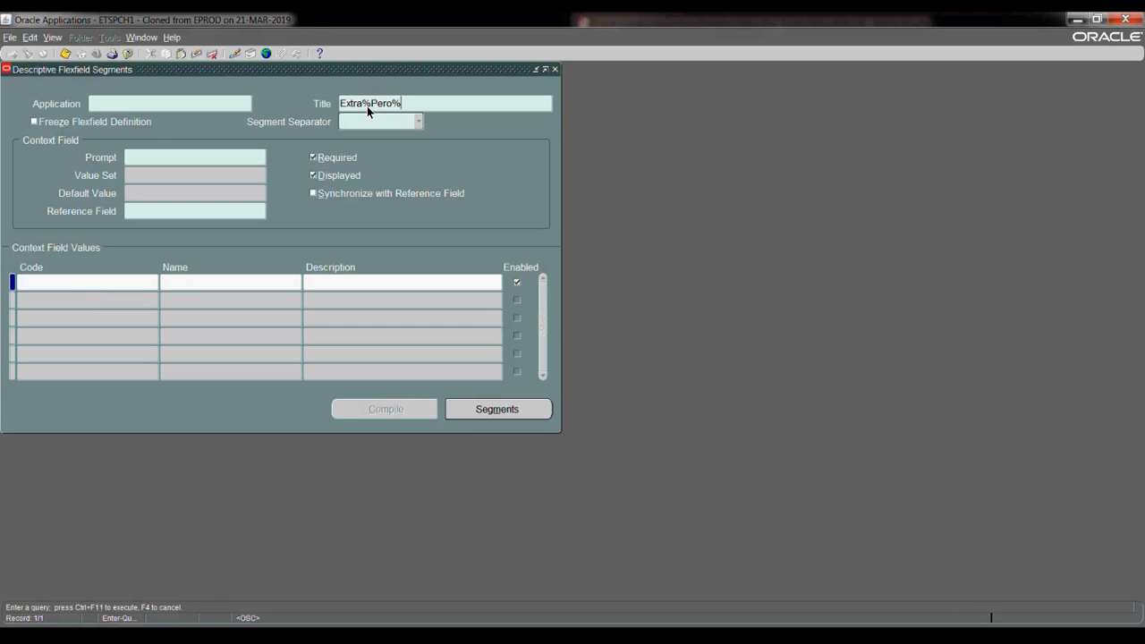
double_click(395, 104)
left_click(392, 103)
key("ctrl+F11")
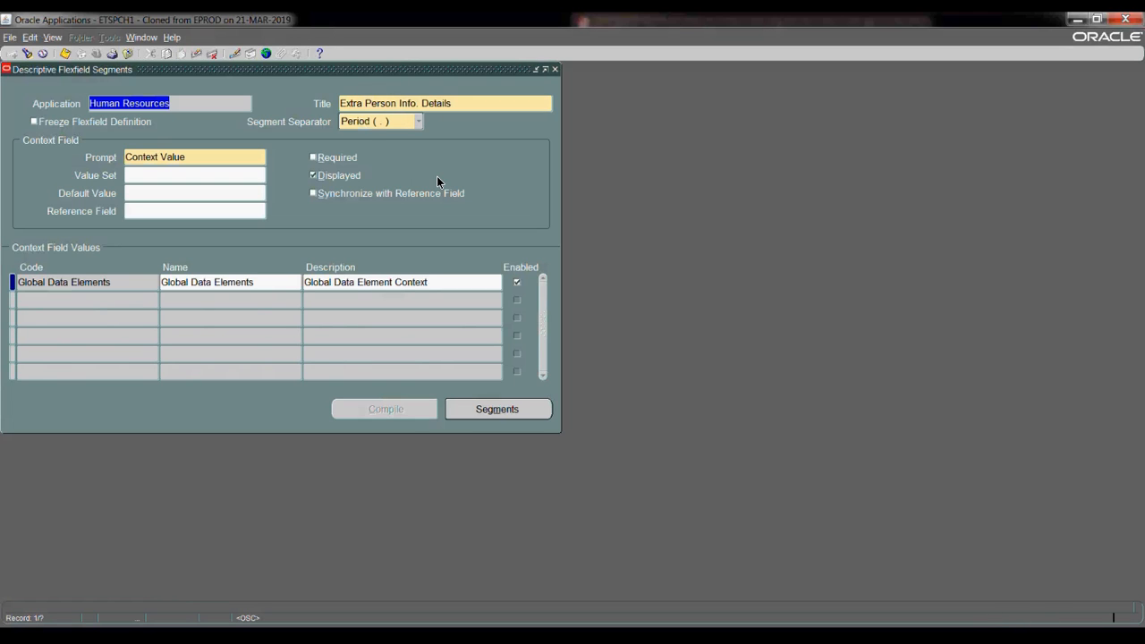
key("Down")
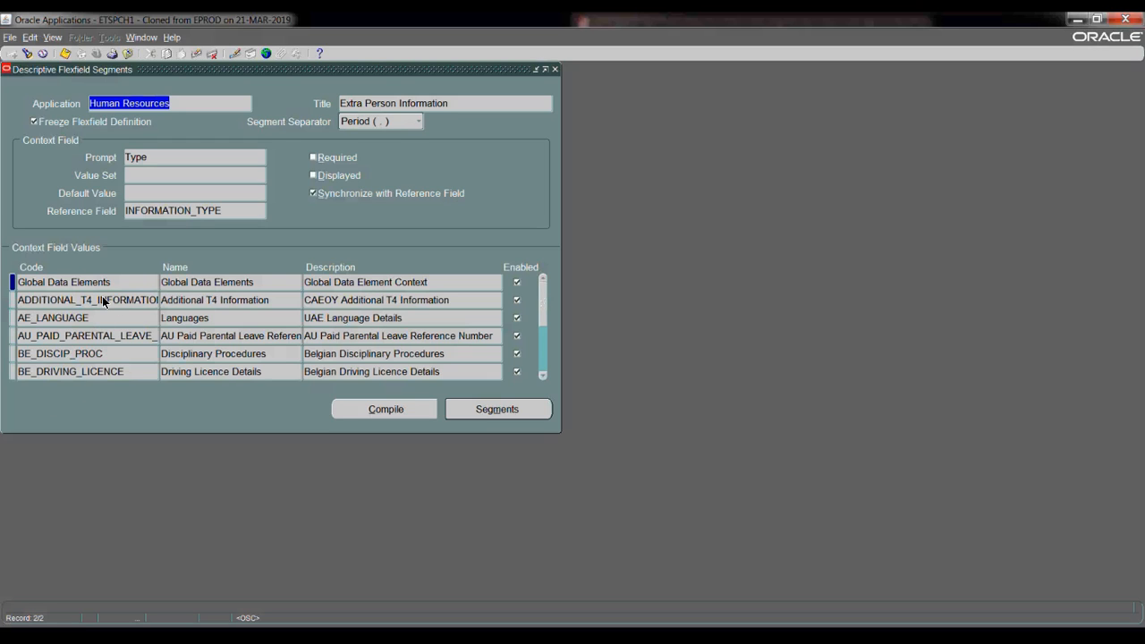
left_click(34, 123)
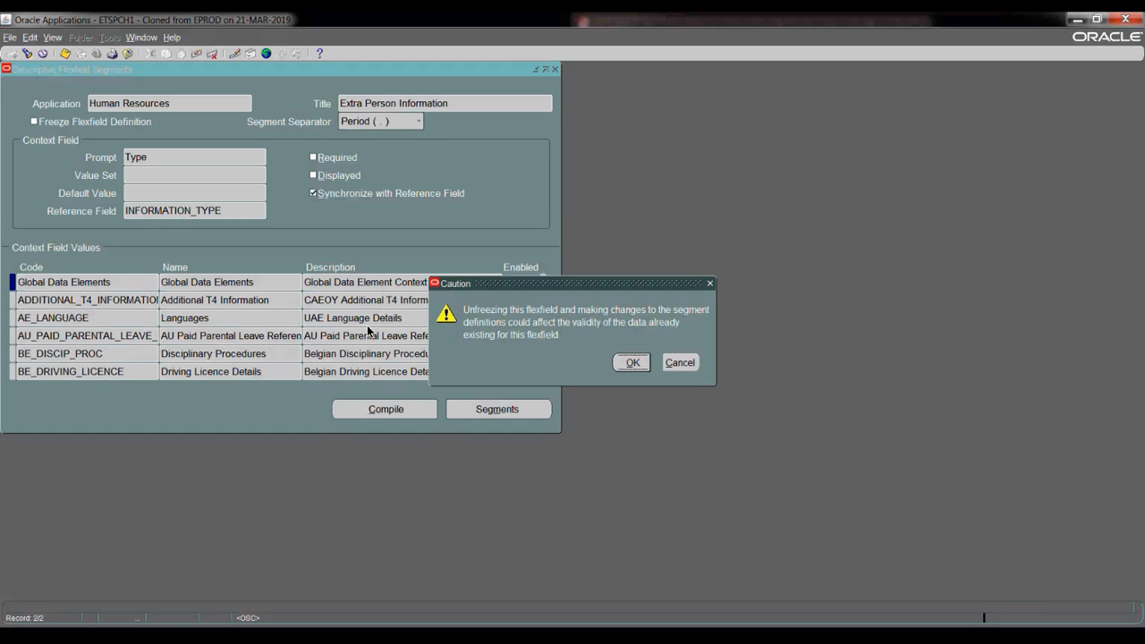
key("Return")
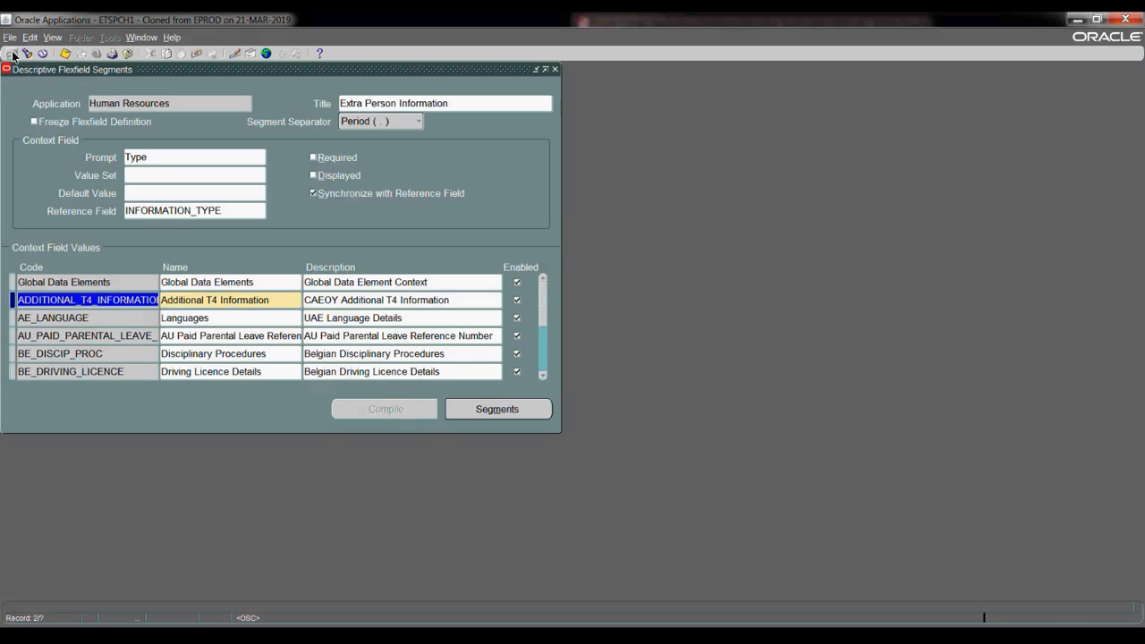
- Add a context value with code and name 'Ex Work Permit' and open its Segments
key("ctrl+Down")
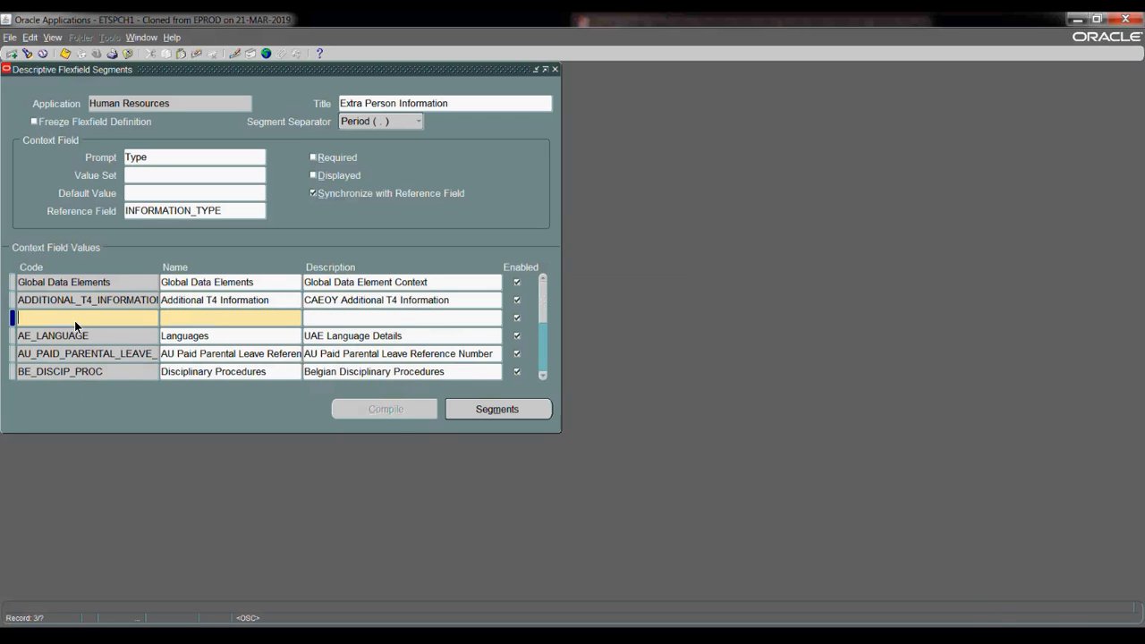
type("Ex Work Permit")
type("Ex Work Permit")
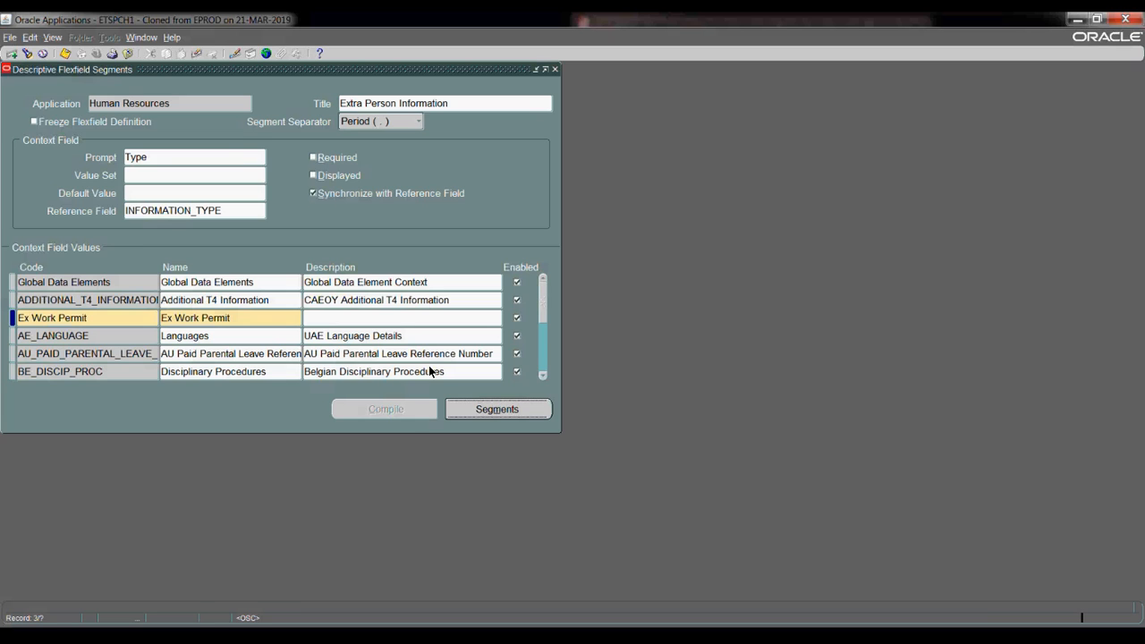
left_click(105, 164)
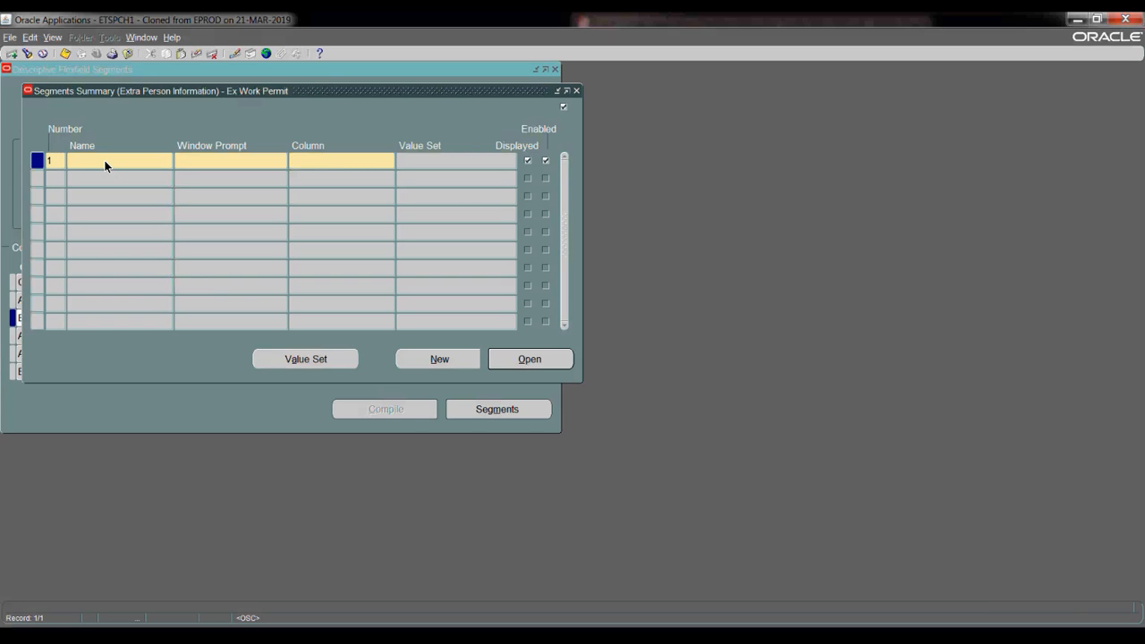
- Add segment 1 'Permit Status' on column PEI_INFORMATION1 and dismiss the display size caution
type("Permit Status")
left_click(214, 161)
left_click(321, 161)
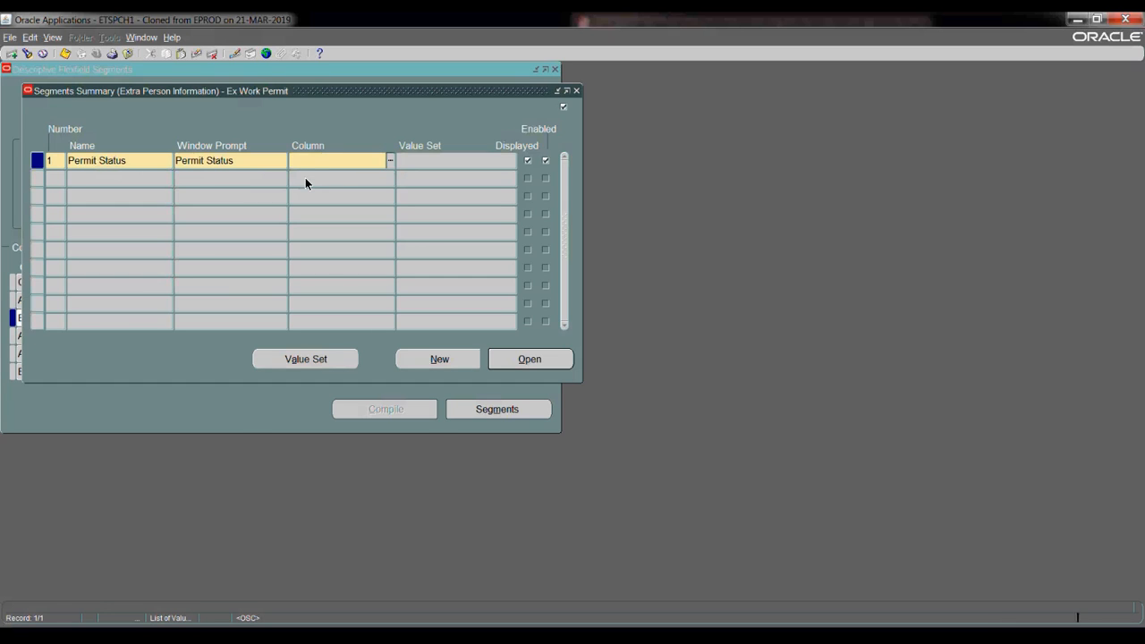
key("ctrl+l")
key("Return")
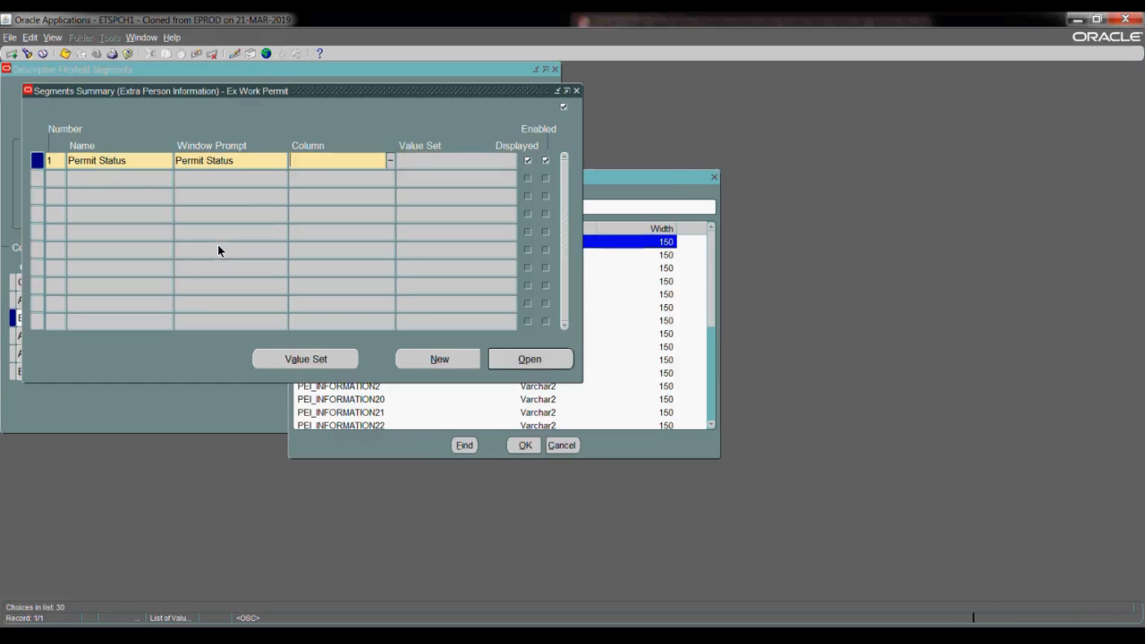
left_click(115, 178)
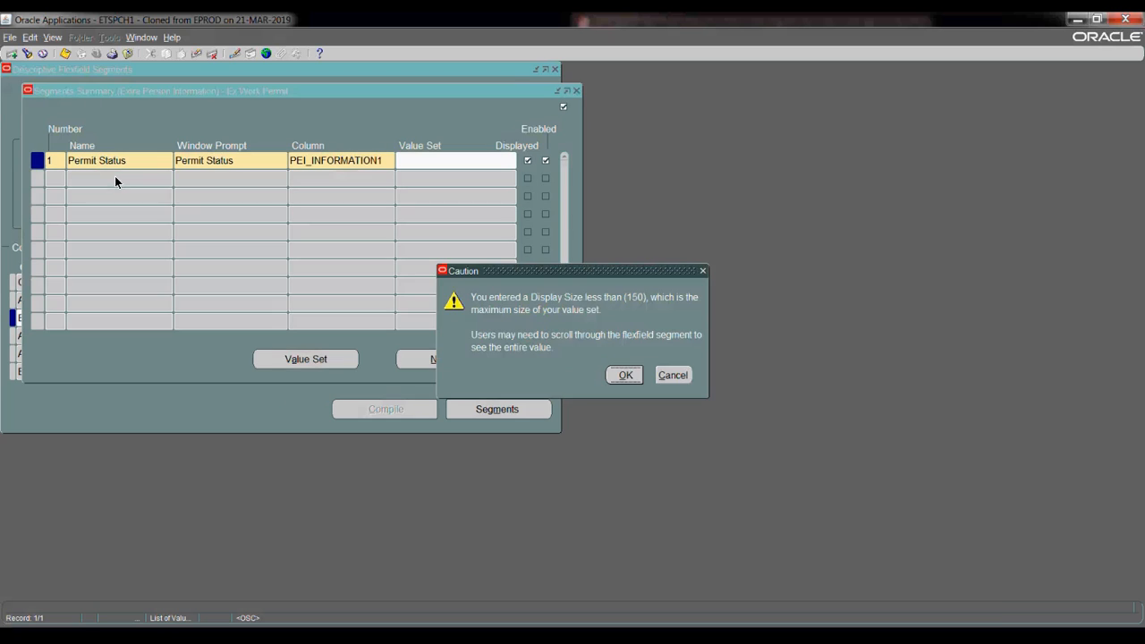
left_click(626, 375)
- Add segment 2 'Effective Date' on column PEI_INFORMATION2 and accept the caution
type("2")
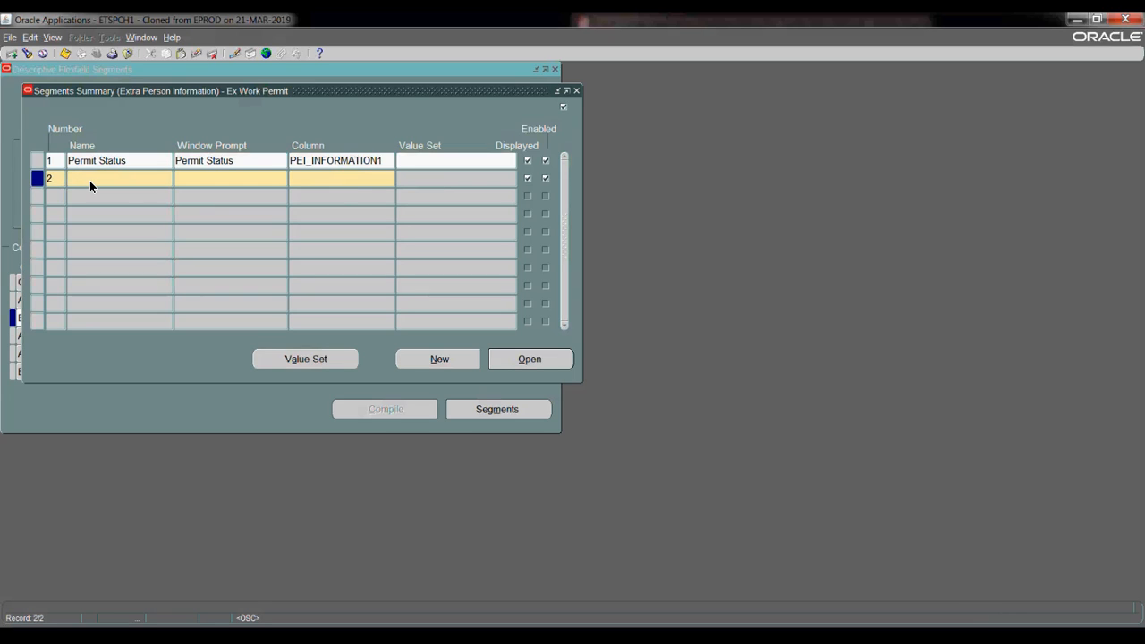
left_click(90, 181)
type("Effective Date")
key("BackSpace")
key("BackSpace")
type("ate")
key("Tab")
left_click(323, 178)
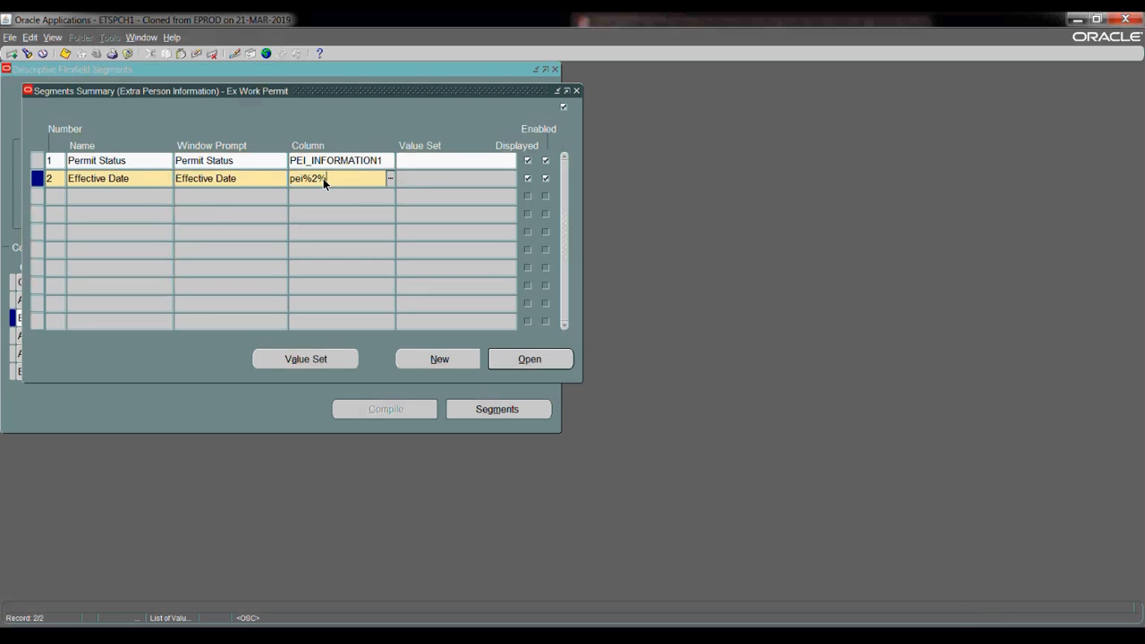
key("Tab")
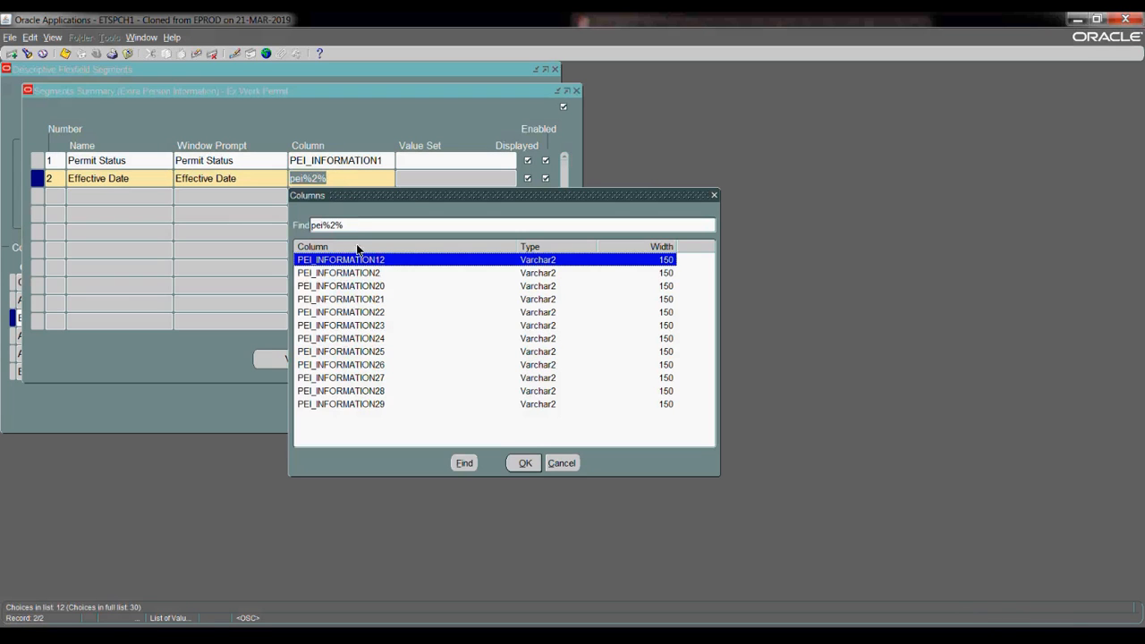
key("Down")
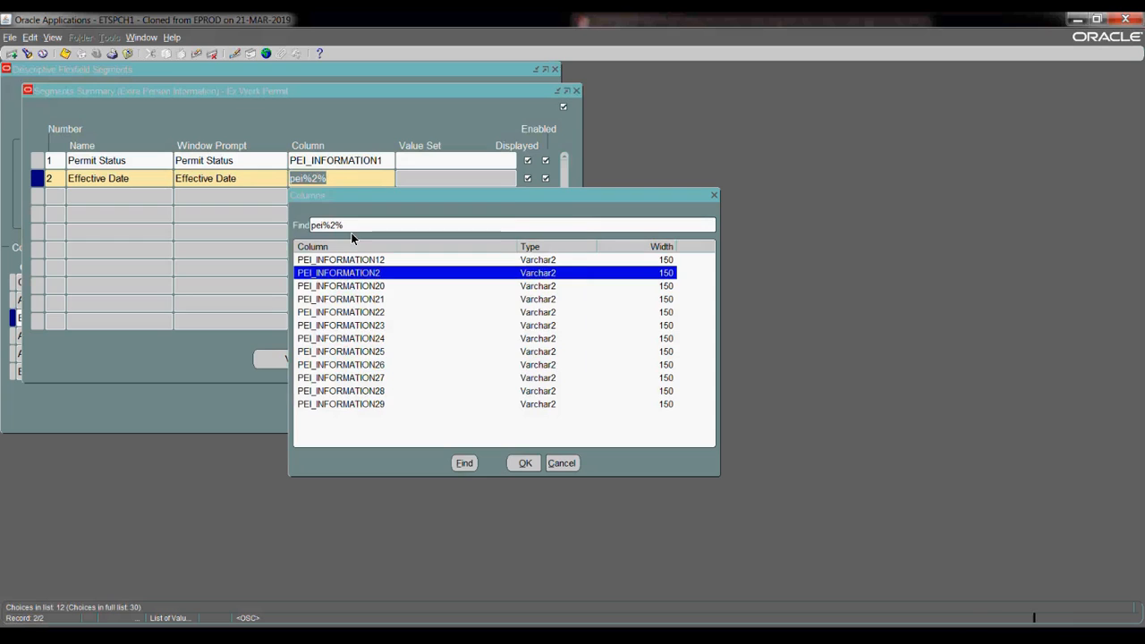
key("Return")
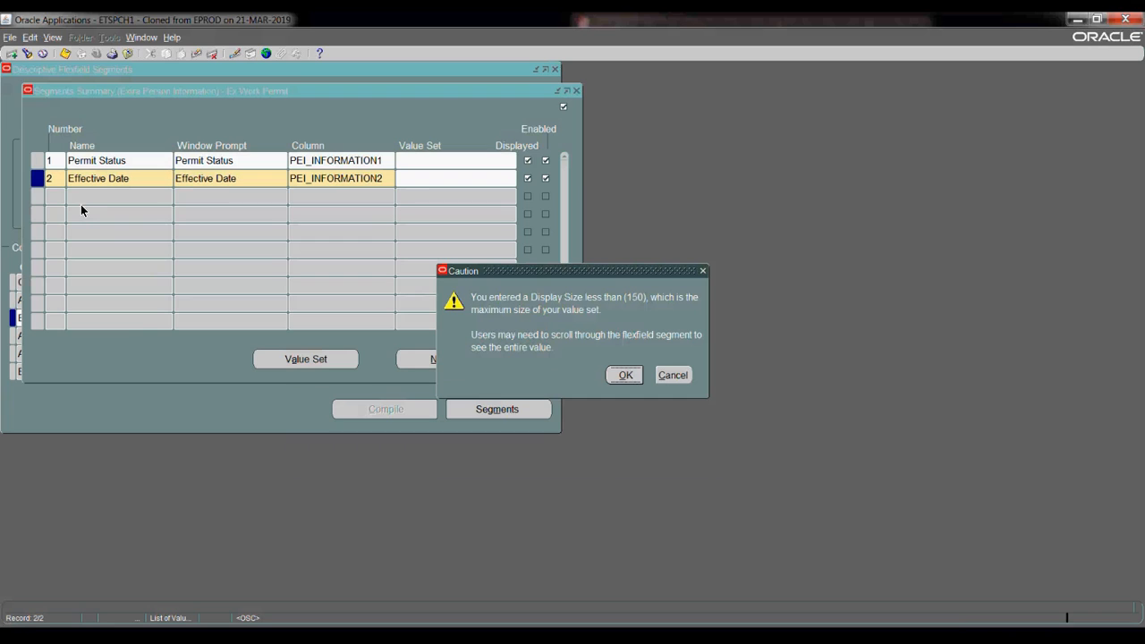
key("Return")
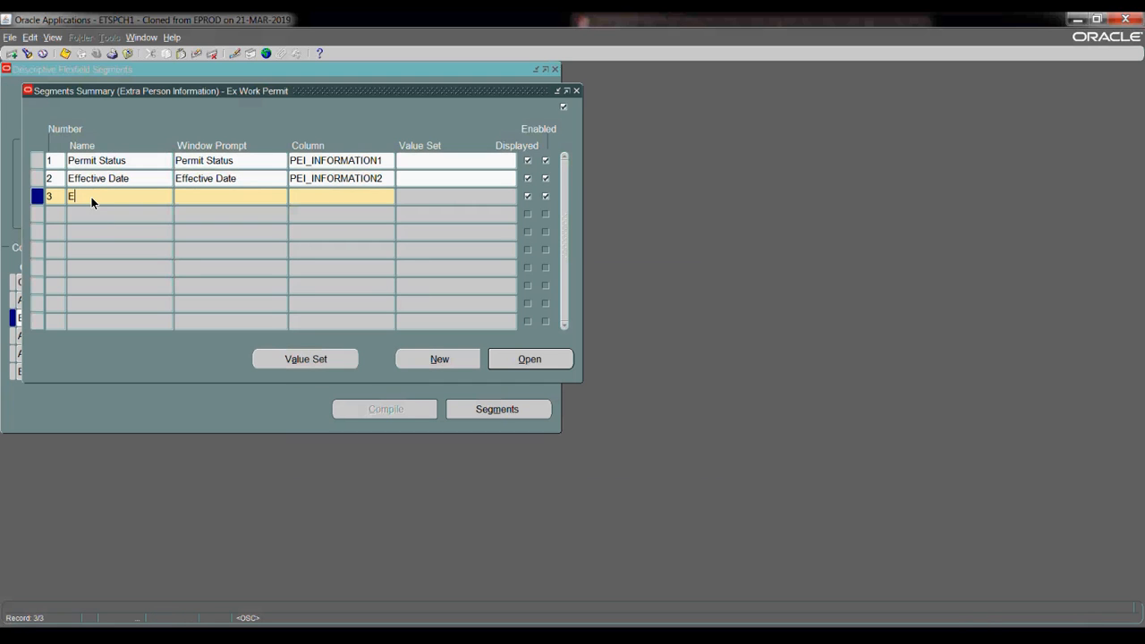
- Add segment 3 'Expiry date' on column PEI_INFORMATION3 and dismiss the display size caution
type("Expiry date")
left_click(214, 191)
key("Tab")
type("p")
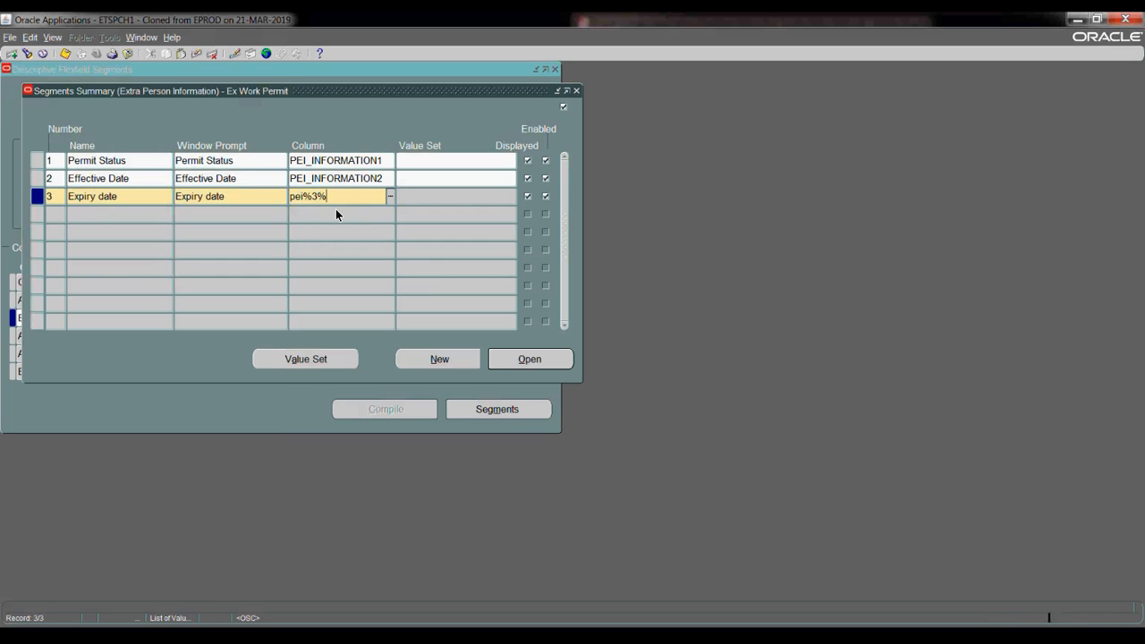
key("Tab")
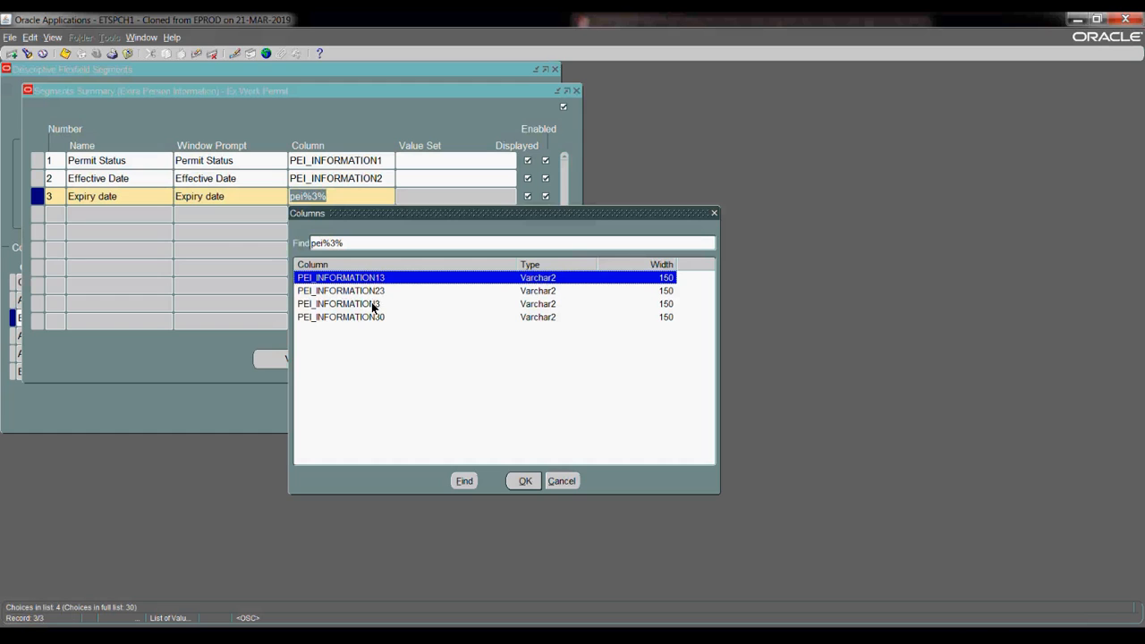
left_click(374, 305)
double_click(374, 307)
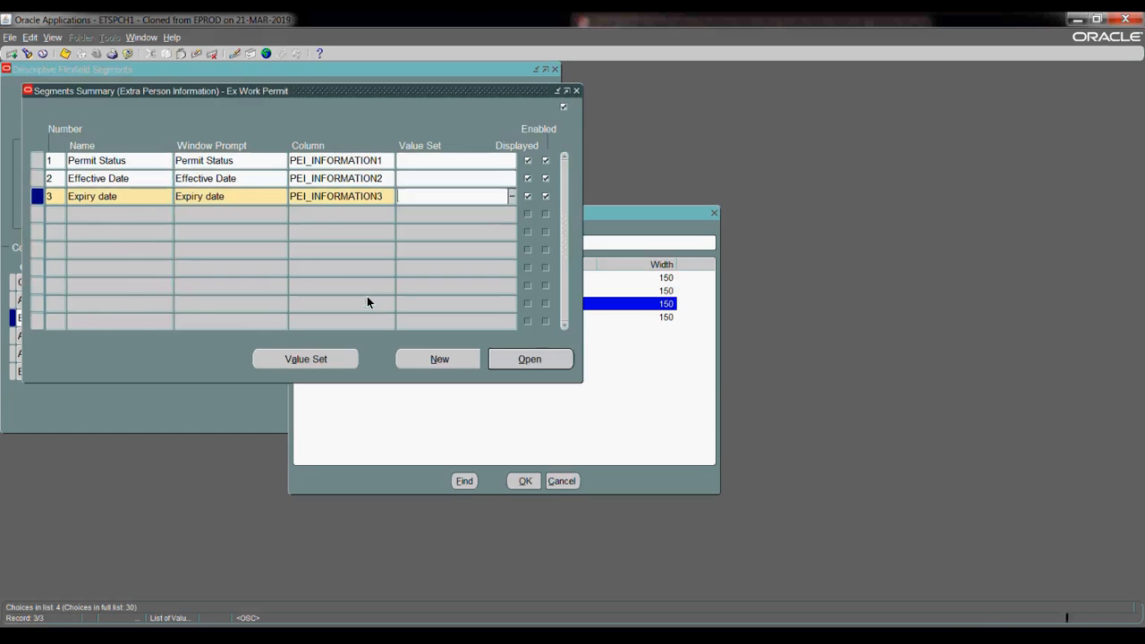
left_click(82, 223)
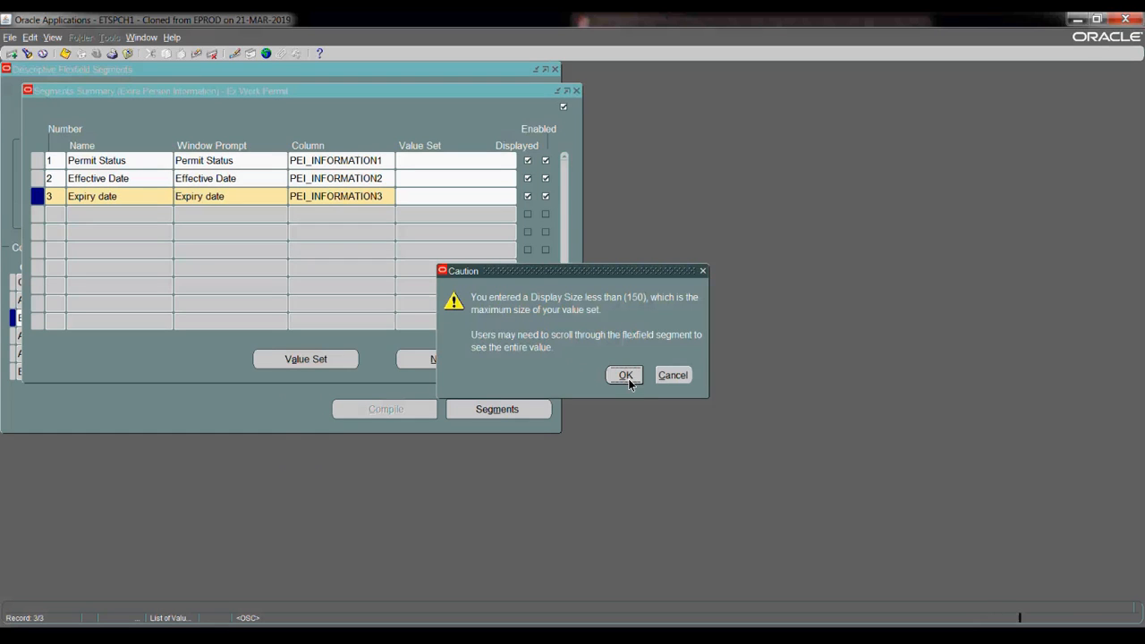
left_click(626, 376)
- Enter segment 4 'Permit Number' and begin searching for its column
type("4")
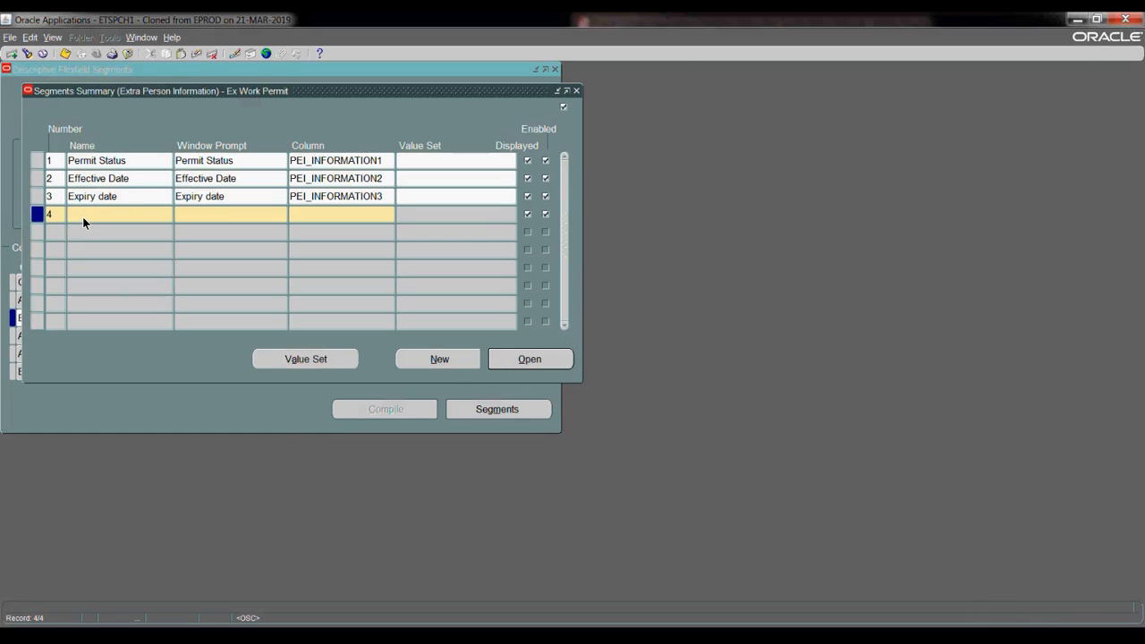
type("Permit Number")
key("Tab")
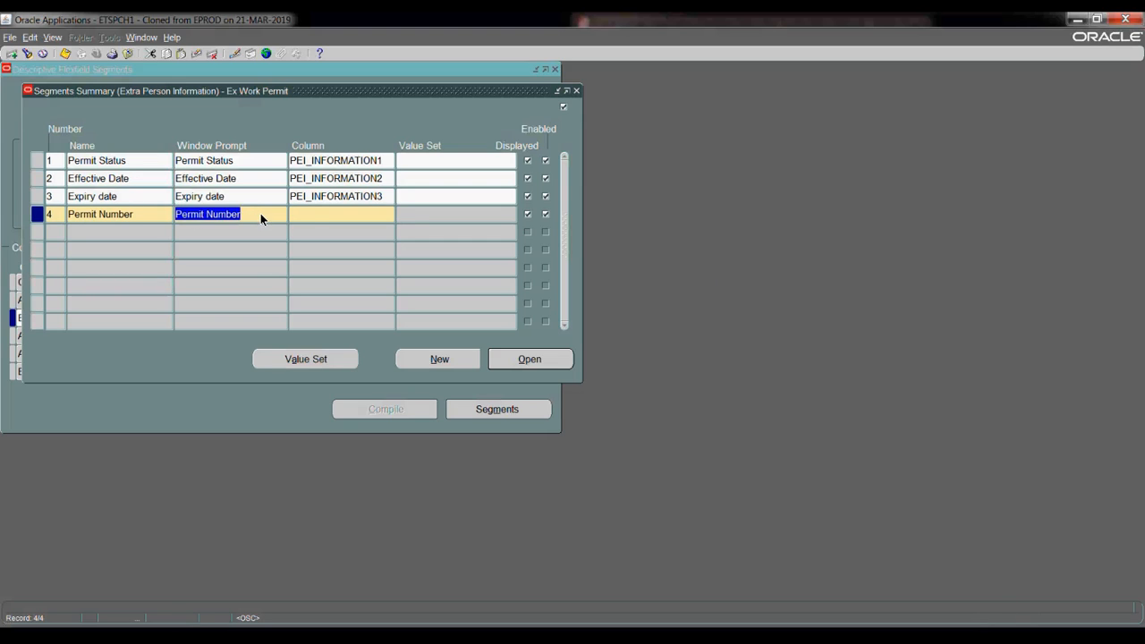
key("Tab")
type("p")
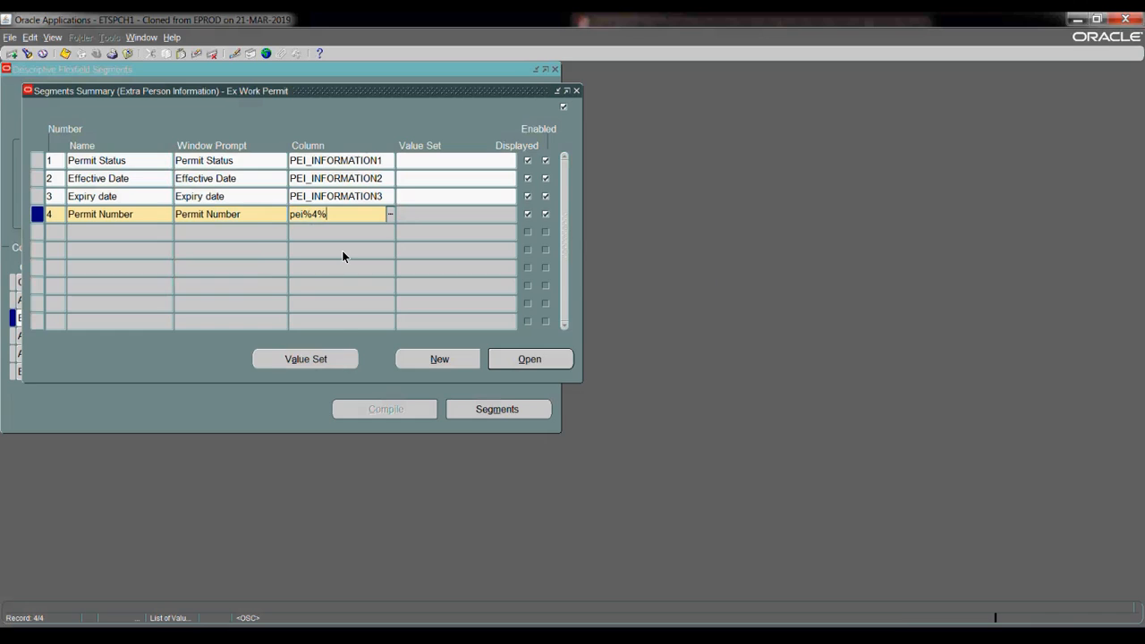
- Map Permit Number to column PEI_INFORMATION4 and start a fifth segment row
key("ctrl+l")
double_click(385, 325)
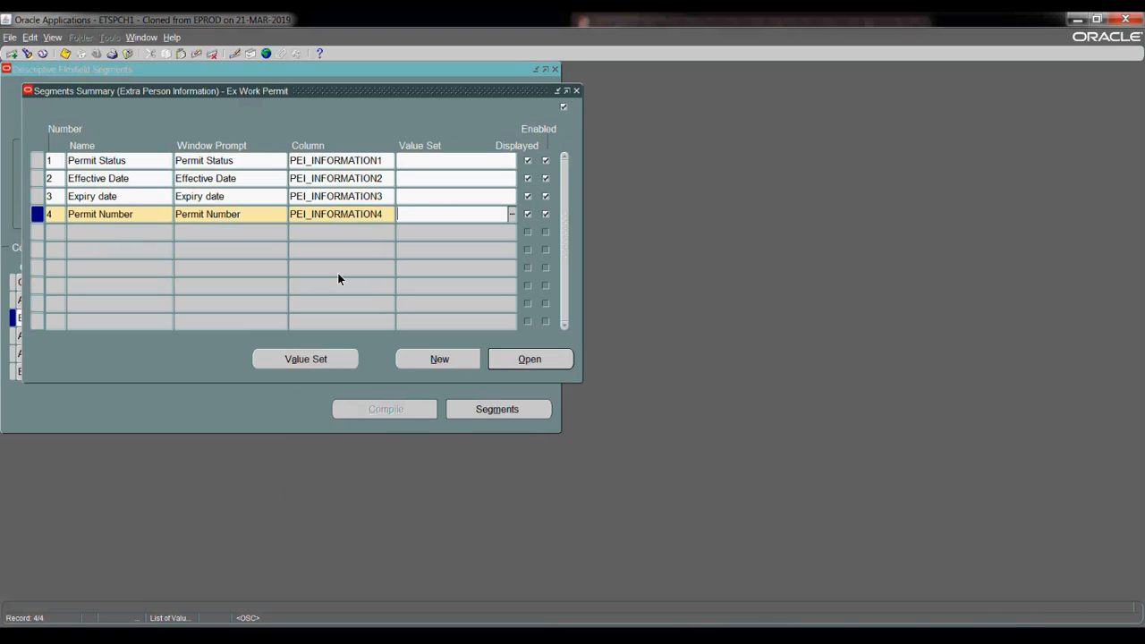
left_click(89, 238)
key("Return")
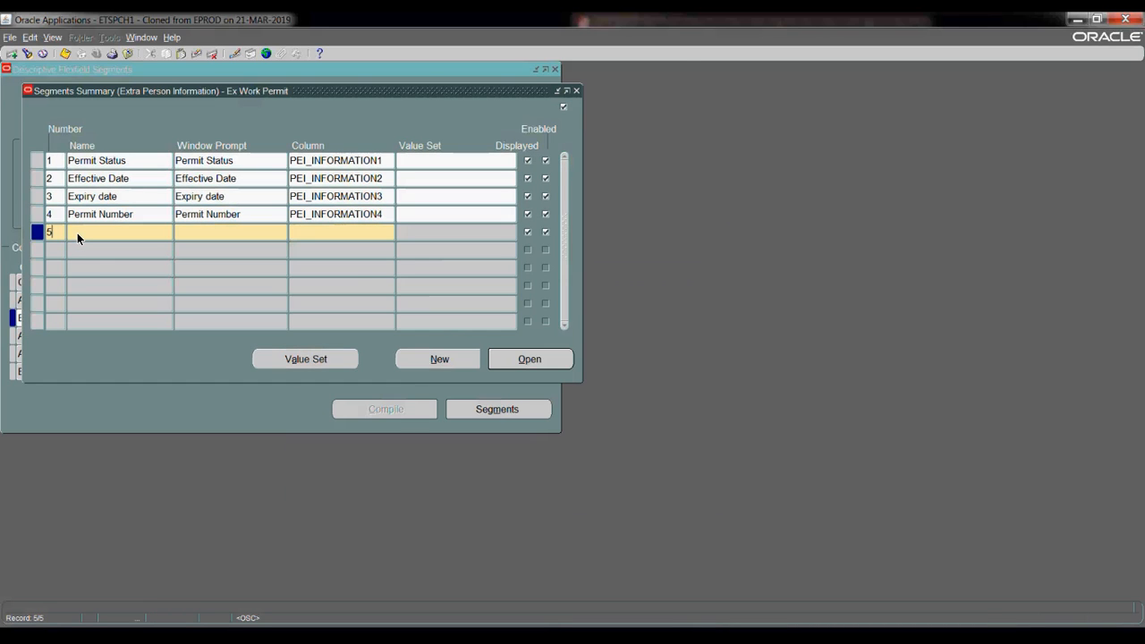
- Add segment 5 'Issuing Authority' on column PEI_INFORMATION5 and dismiss the display size caution
type("Issuing Authoiry")
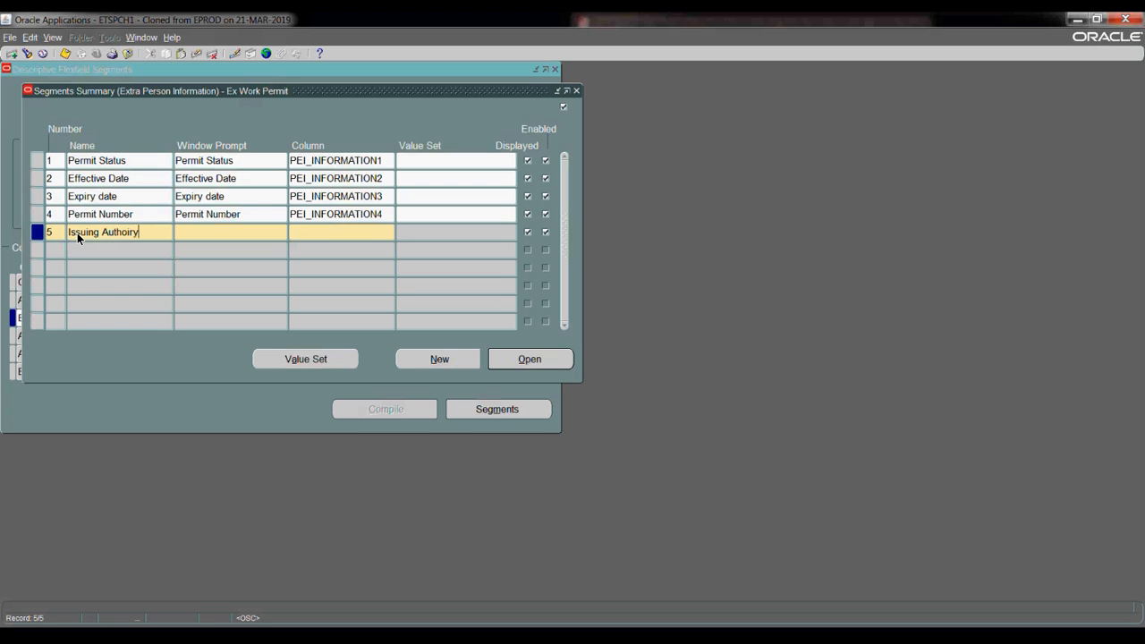
key("BackSpace")
key("BackSpace")
type("rity")
key("Tab")
left_click(319, 232)
type("pei%5%")
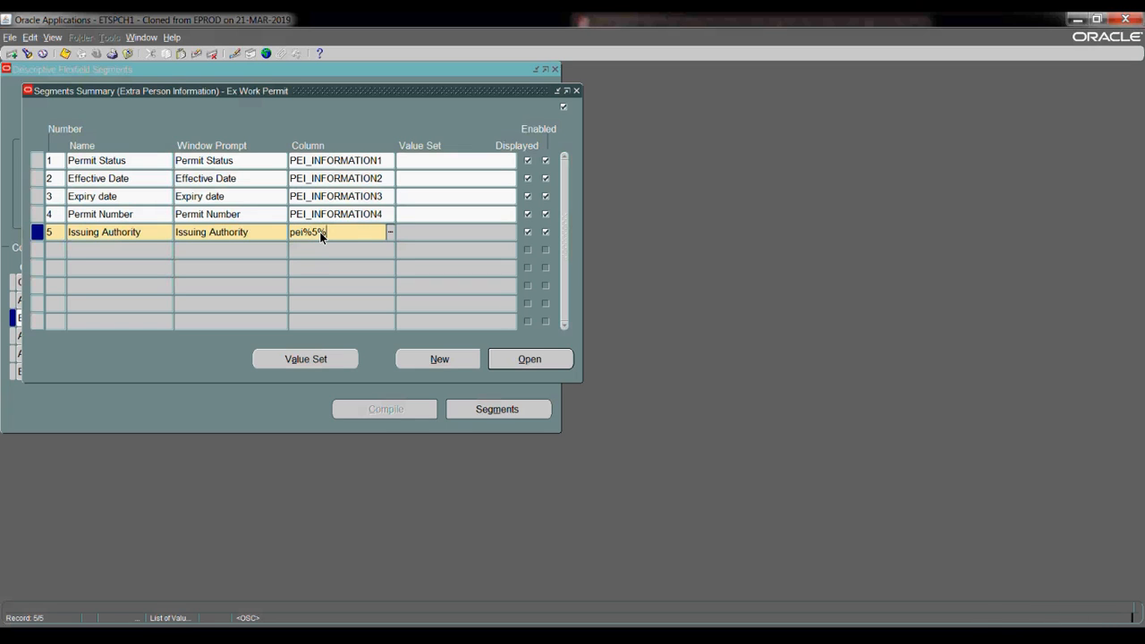
key("Tab")
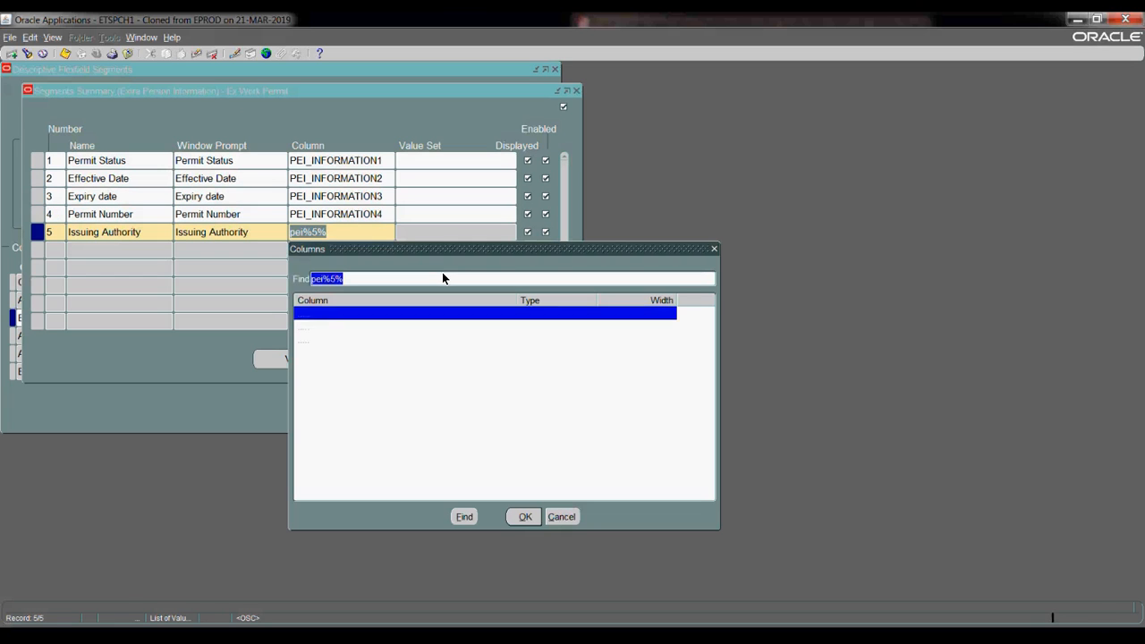
left_click(376, 340)
left_click(524, 518)
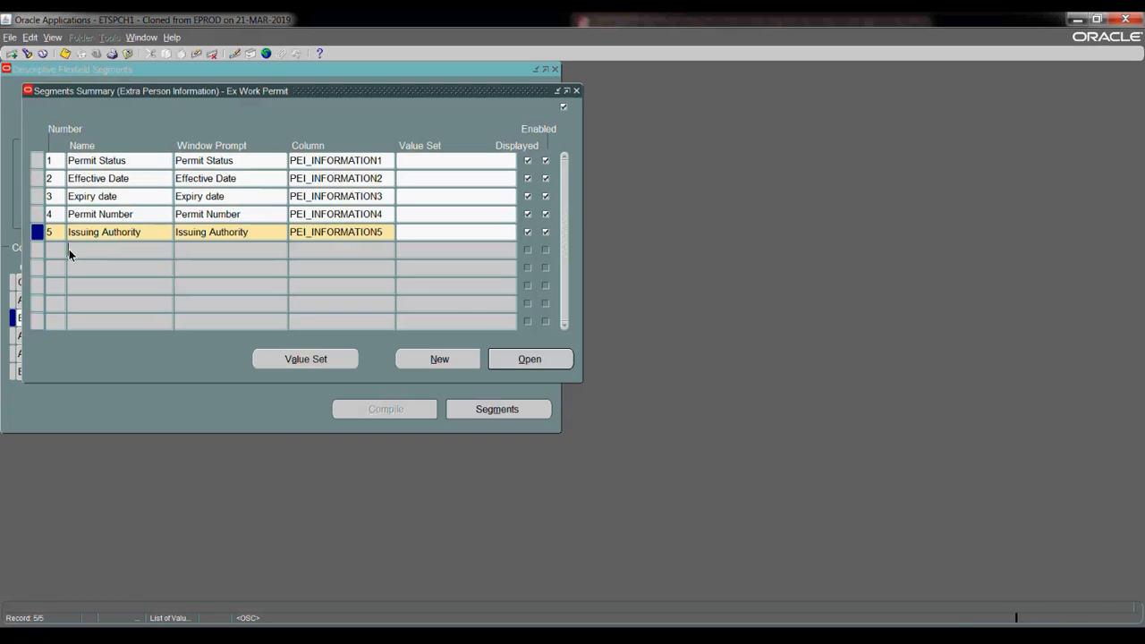
left_click(68, 251)
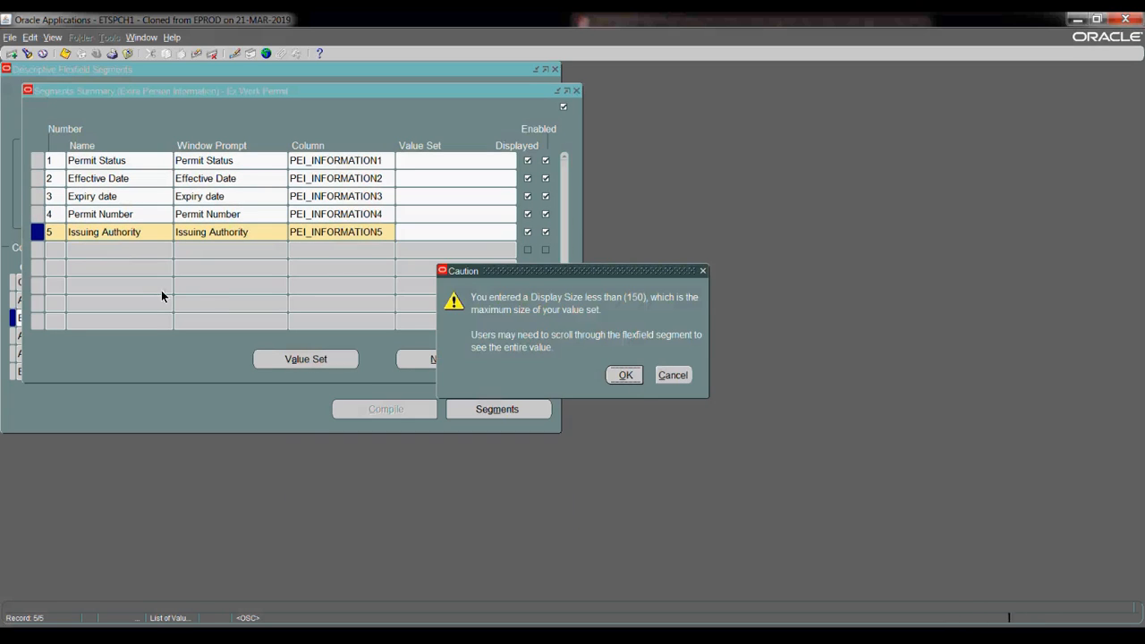
key("Return")
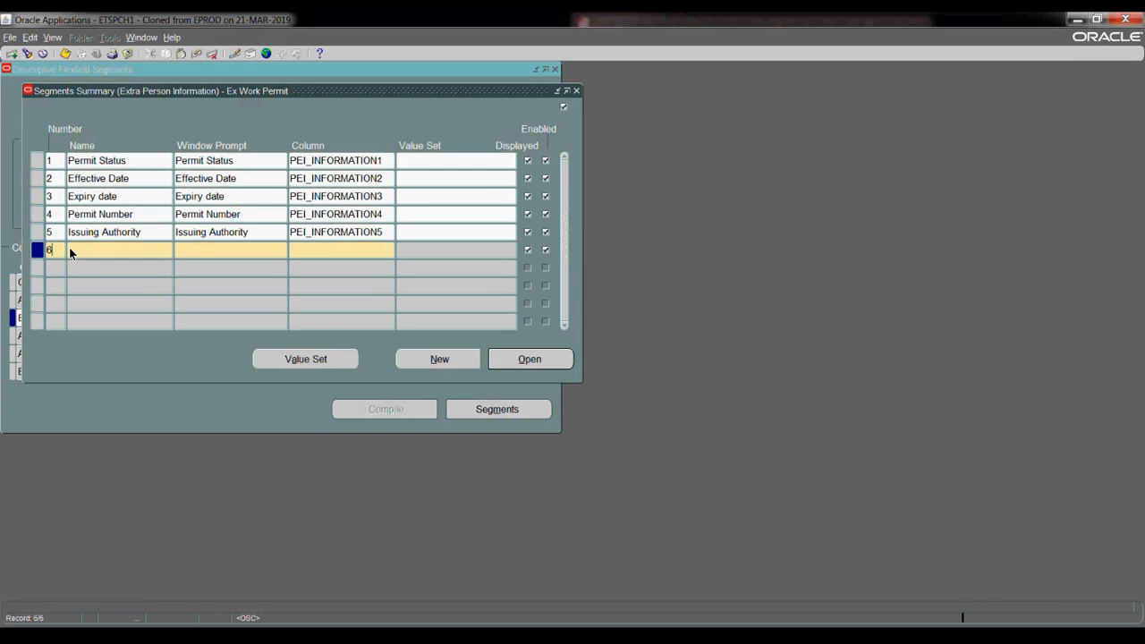
- Add segment 6 'Authority Location' on column PEI_INFORMATION6 and dismiss the caution
key("Tab")
type("Su")
type("tho")
type("rity")
type(" Location")
key("Tab")
left_click(311, 249)
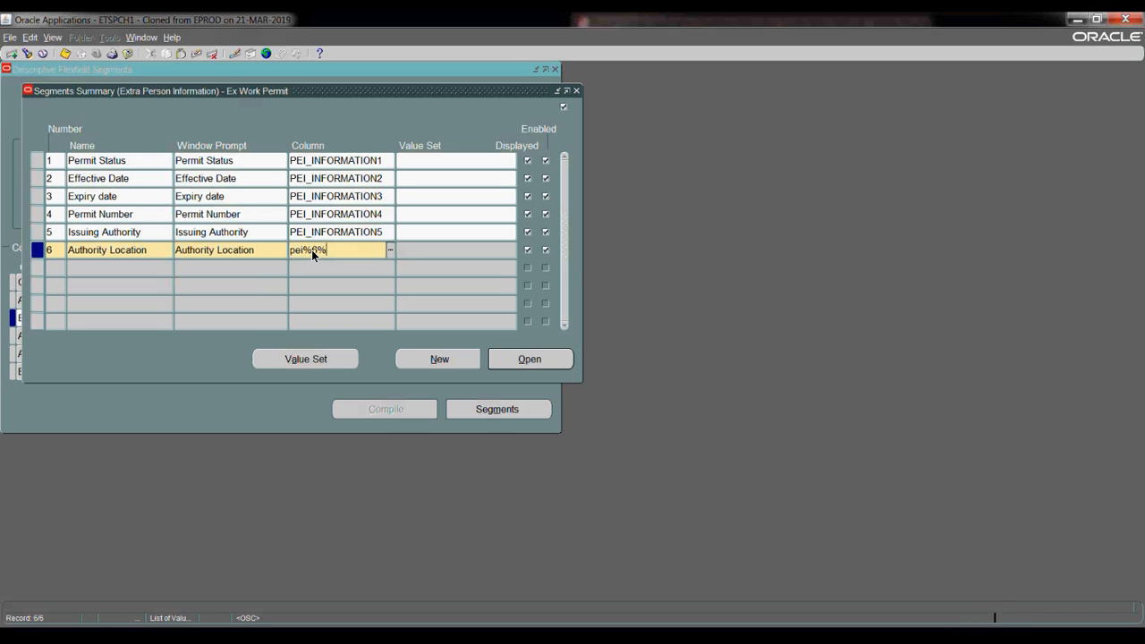
key("Tab")
left_click(340, 358)
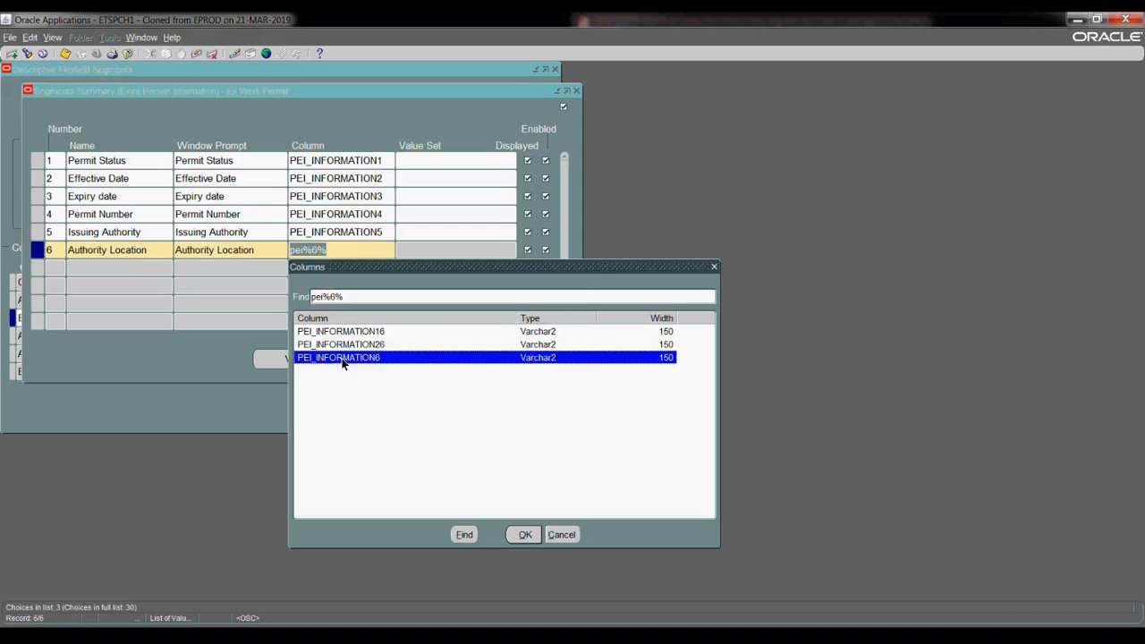
left_click(523, 535)
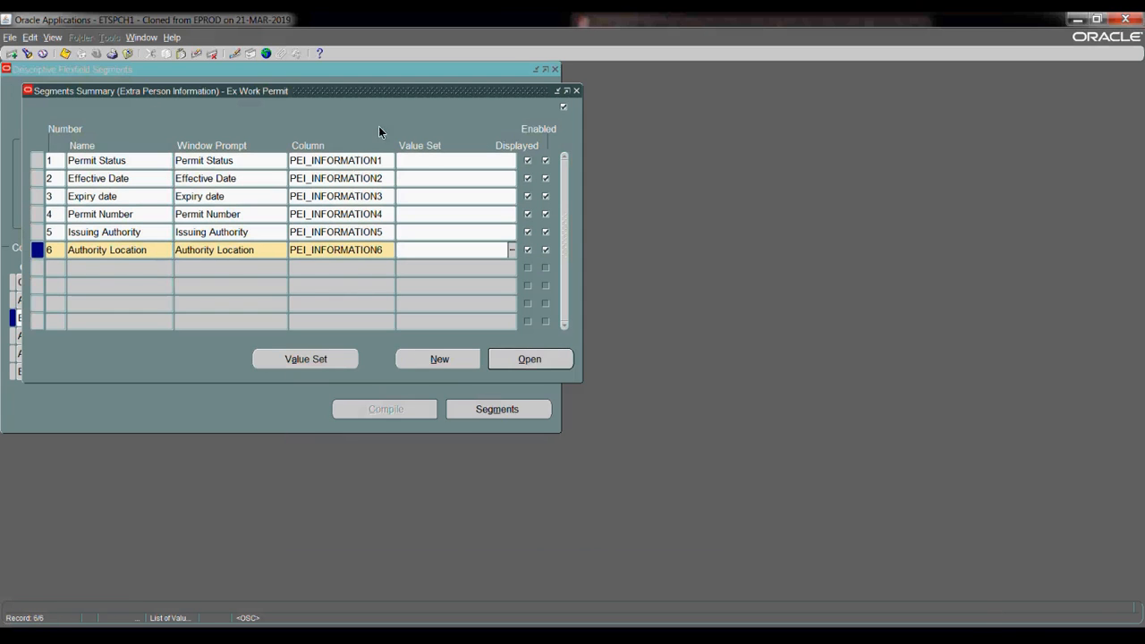
left_click(408, 162)
left_click(626, 375)
left_click(404, 158)
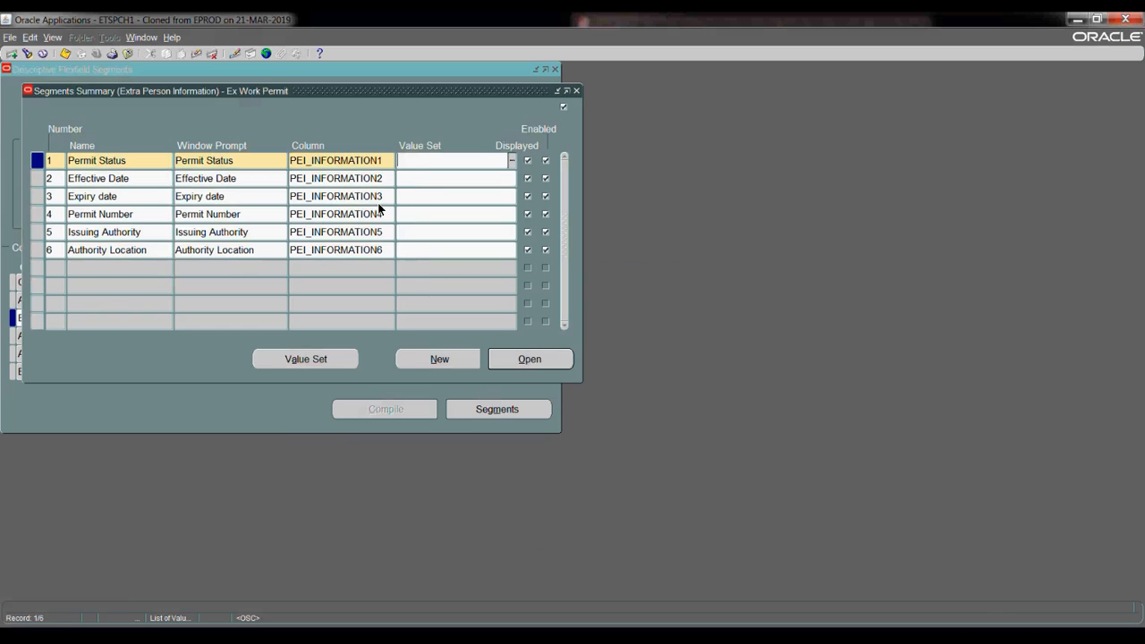
- Create the Ex Permit Status value set (Char, size 30) and assign it to Permit Status
left_click(296, 359)
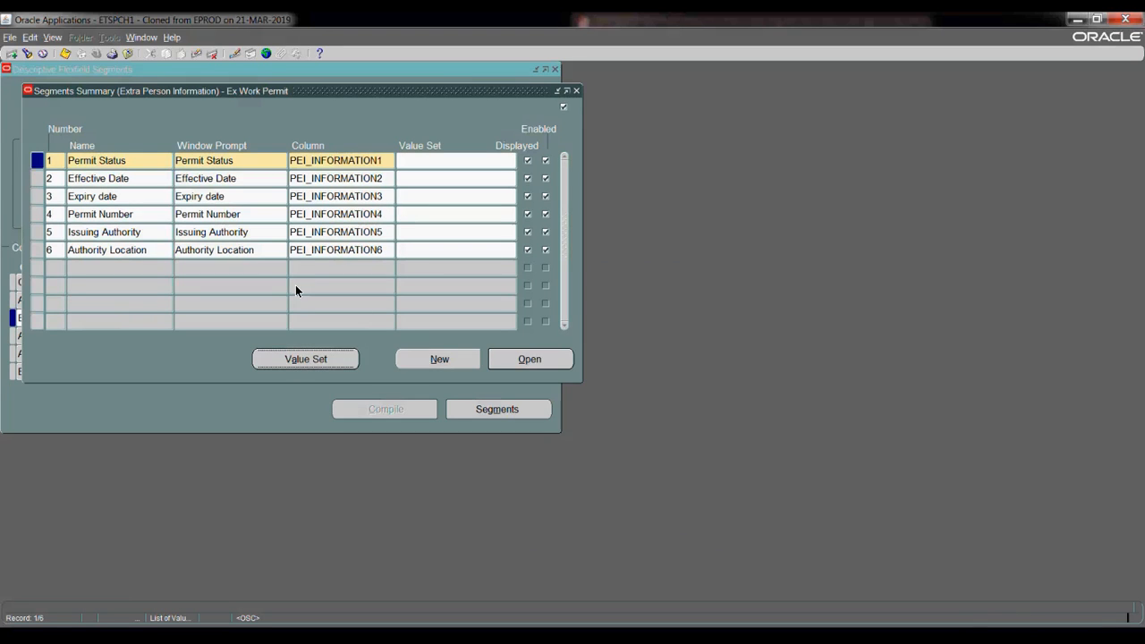
type("Ex Permith")
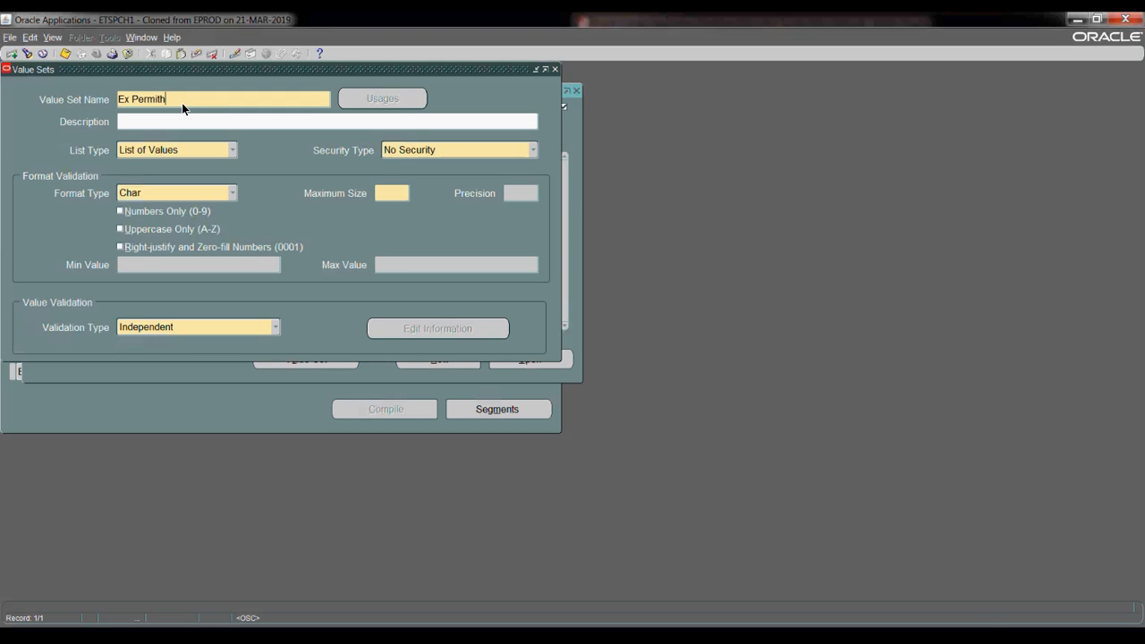
left_click_drag(241, 68, 266, 187)
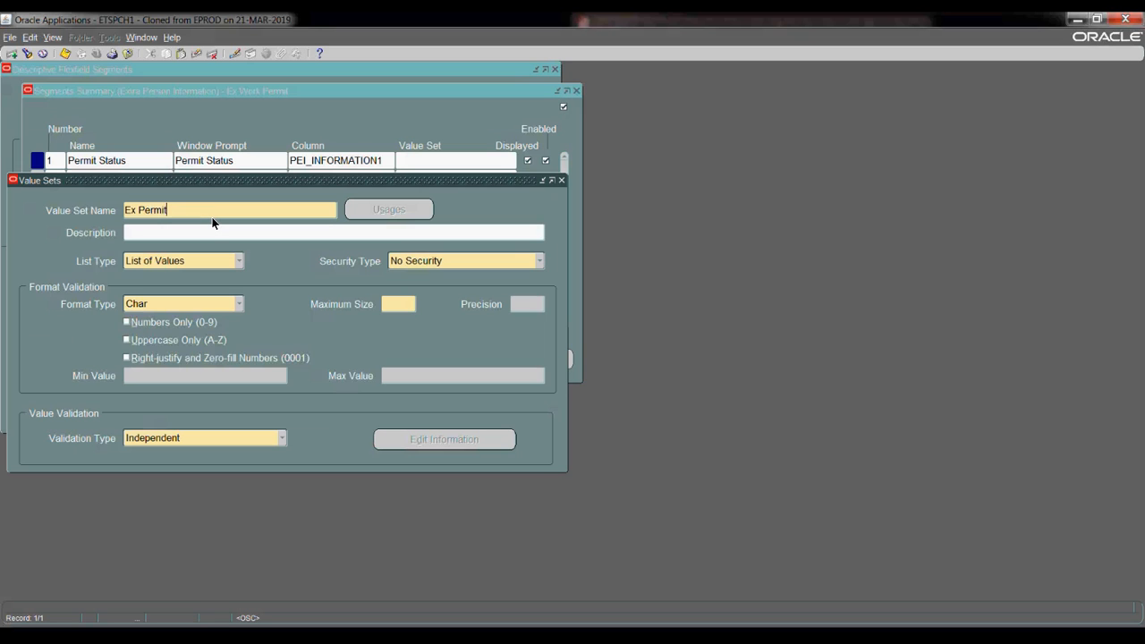
type("mit Status")
left_click(397, 305)
left_click(65, 54)
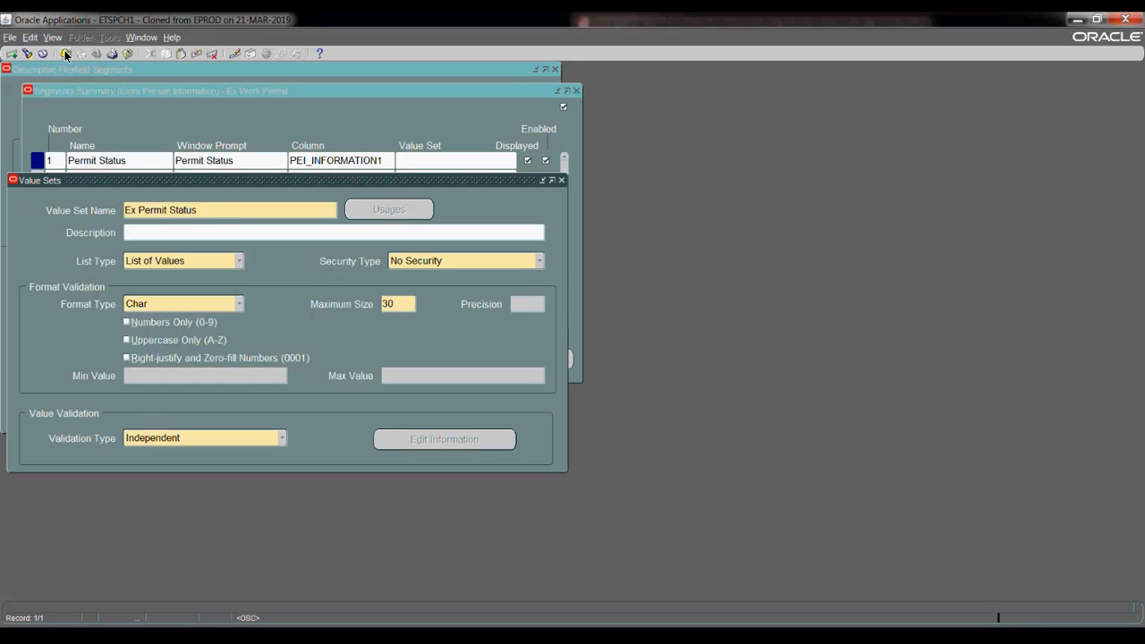
triple_click(206, 212)
key("ctrl+c")
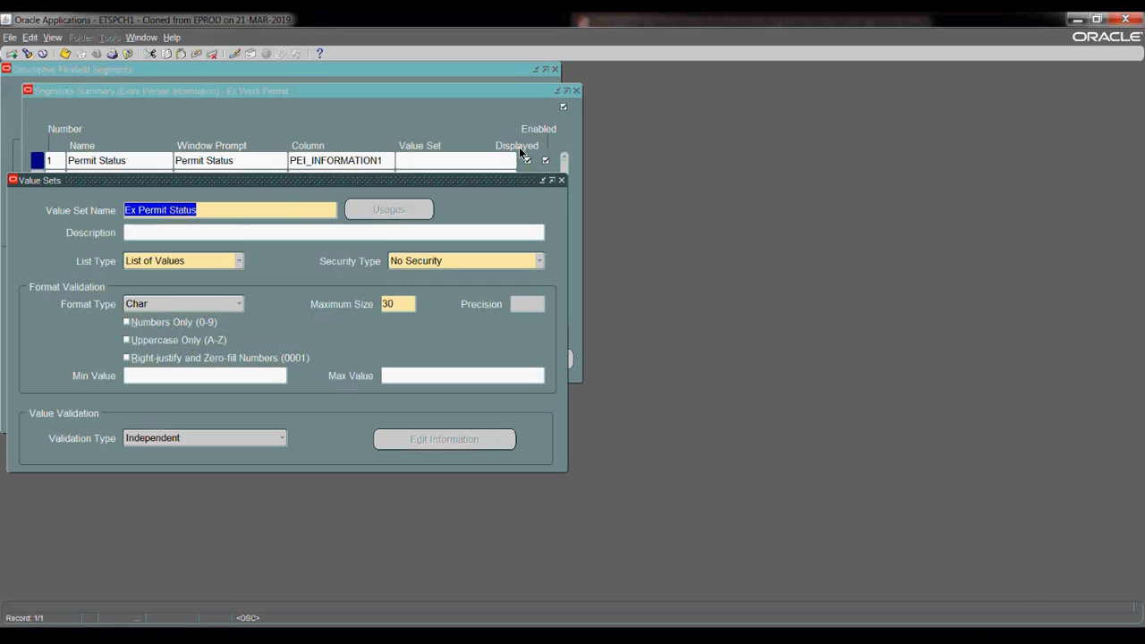
left_click(562, 181)
key("ctrl+v")
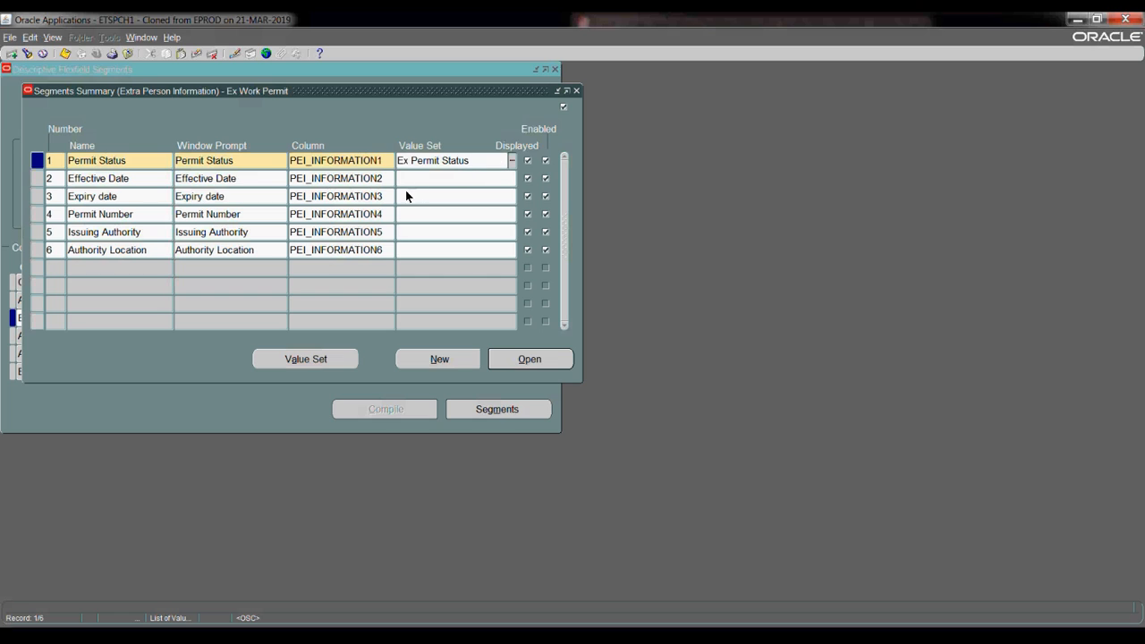
- Make Permit Status optional and save, then search date value sets for Effective Date
left_click(416, 179)
key("Up")
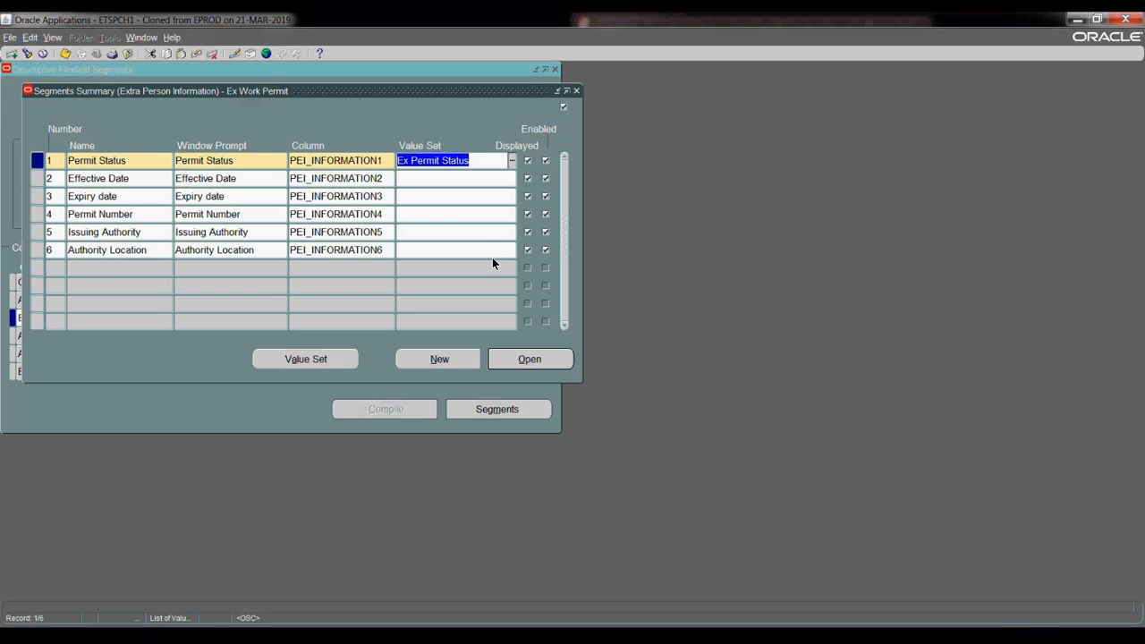
key("alt+o")
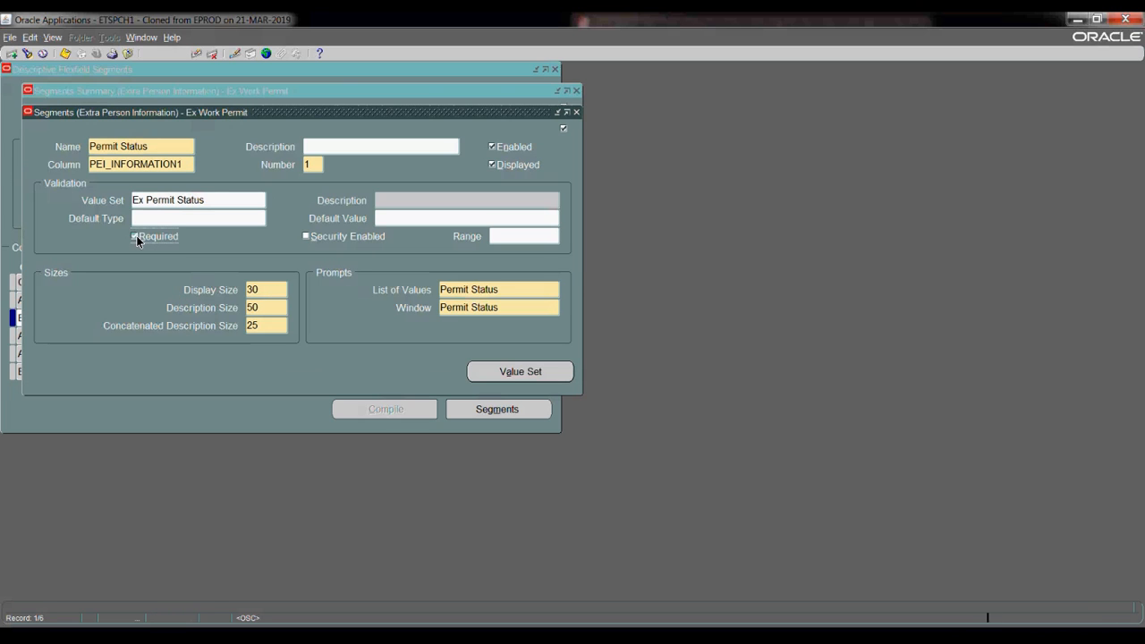
left_click(134, 236)
key("ctrl+s")
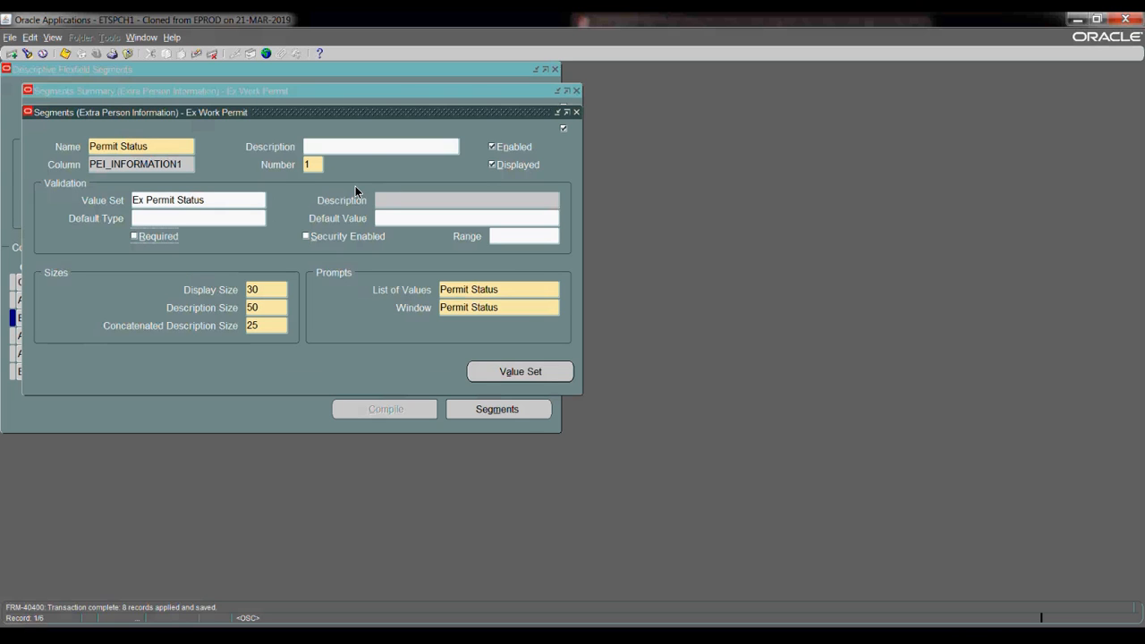
key("F4")
left_click(415, 181)
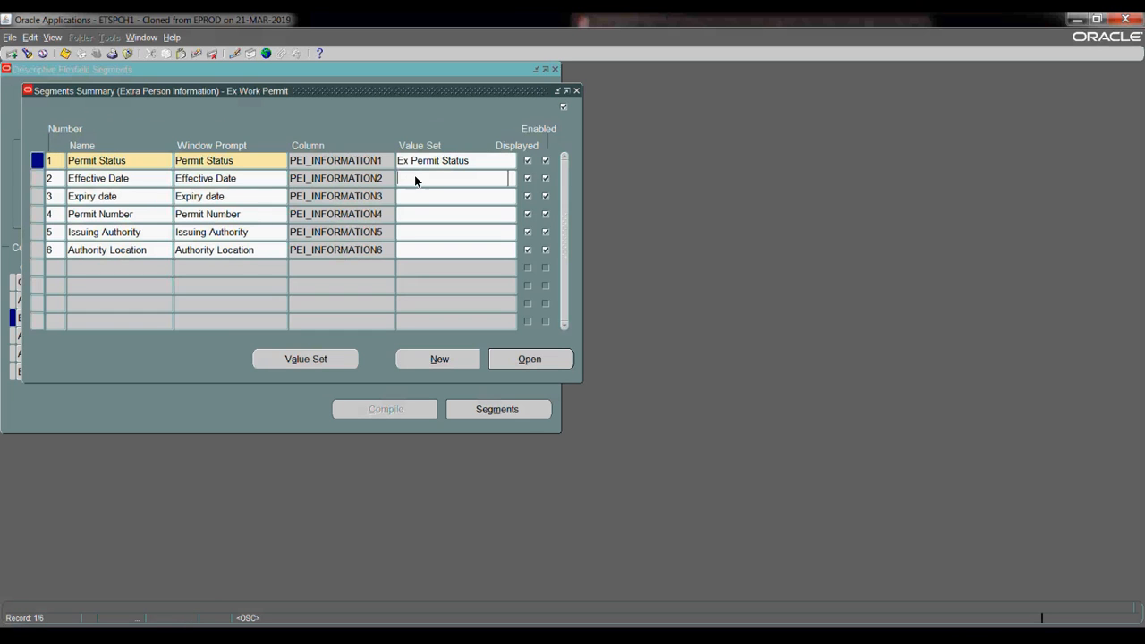
type("fnd%date%s%")
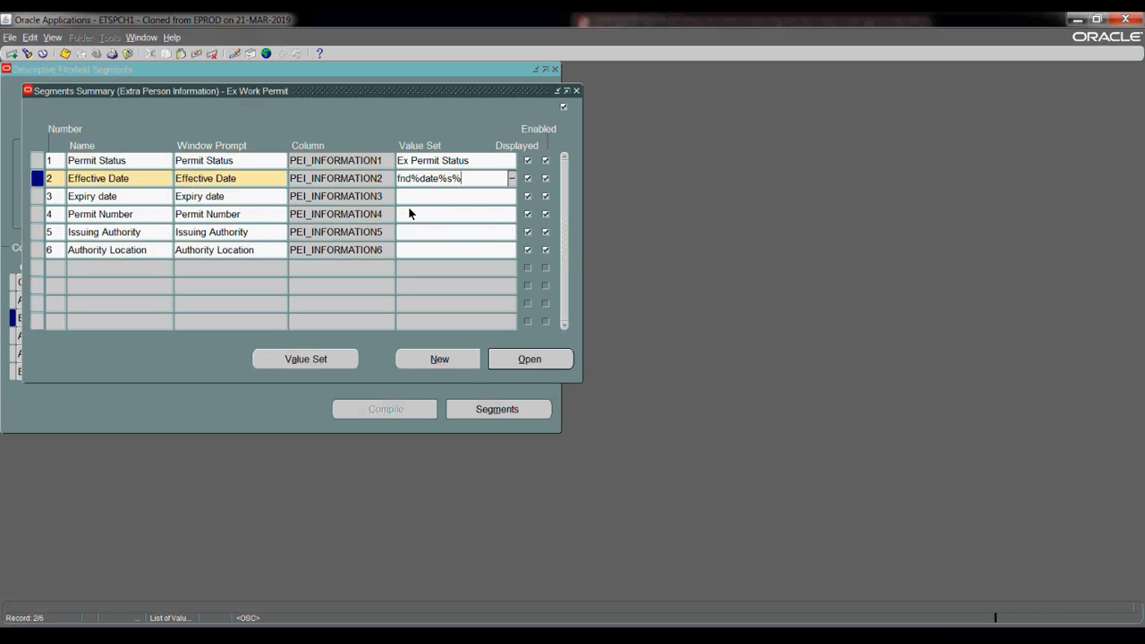
- Give Effective Date the FND_STANDARD_DATE value set, make it optional, and save
key("Tab")
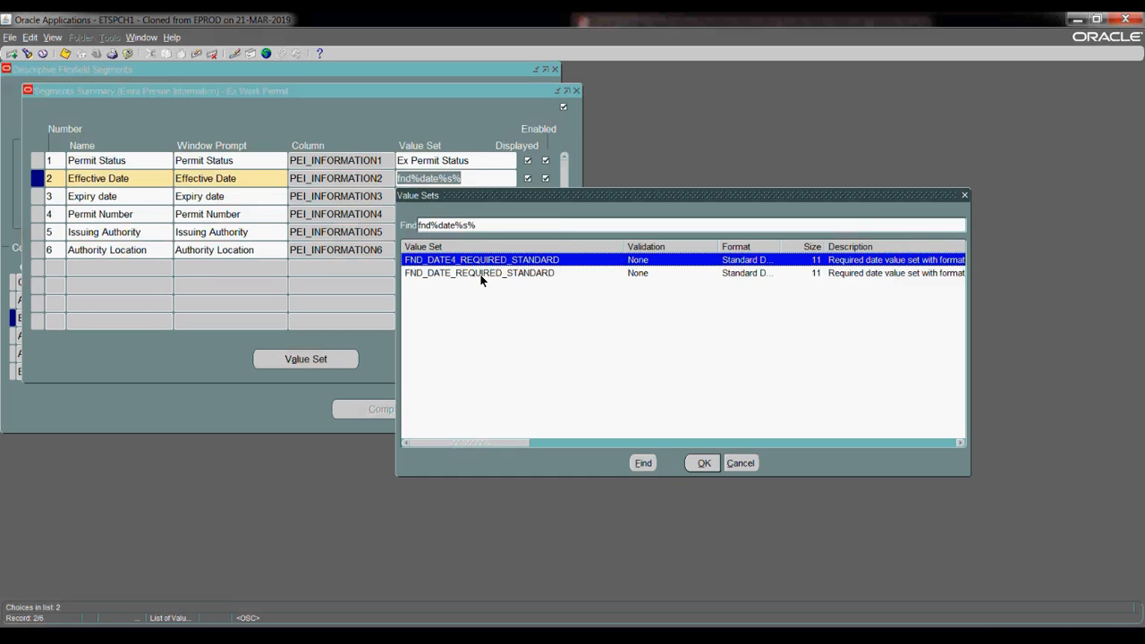
double_click(481, 273)
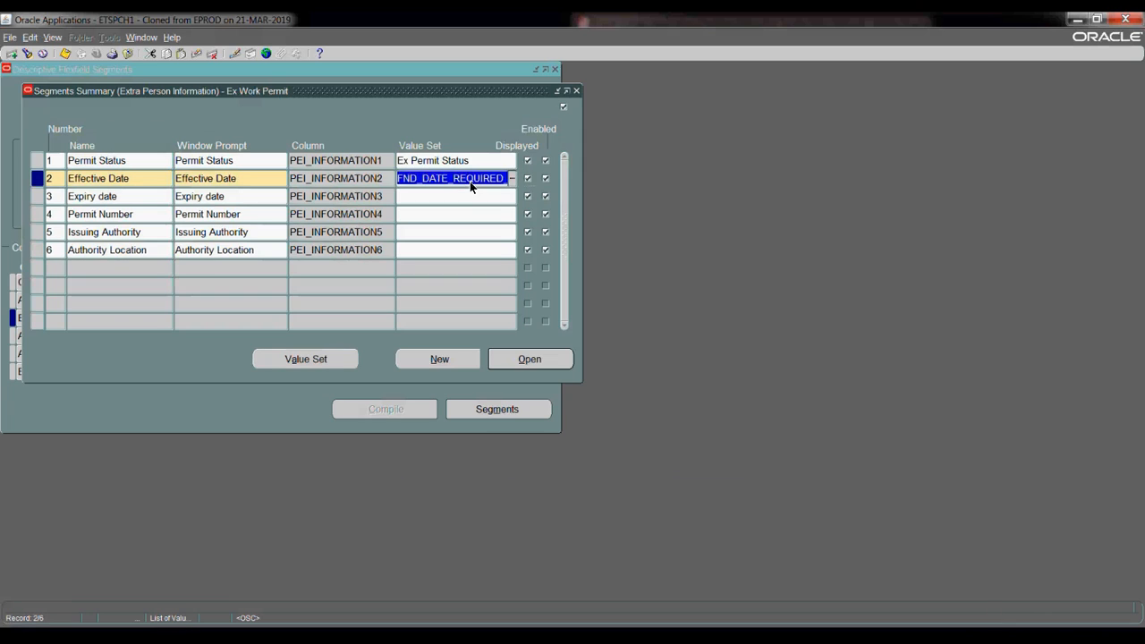
type("fnd")
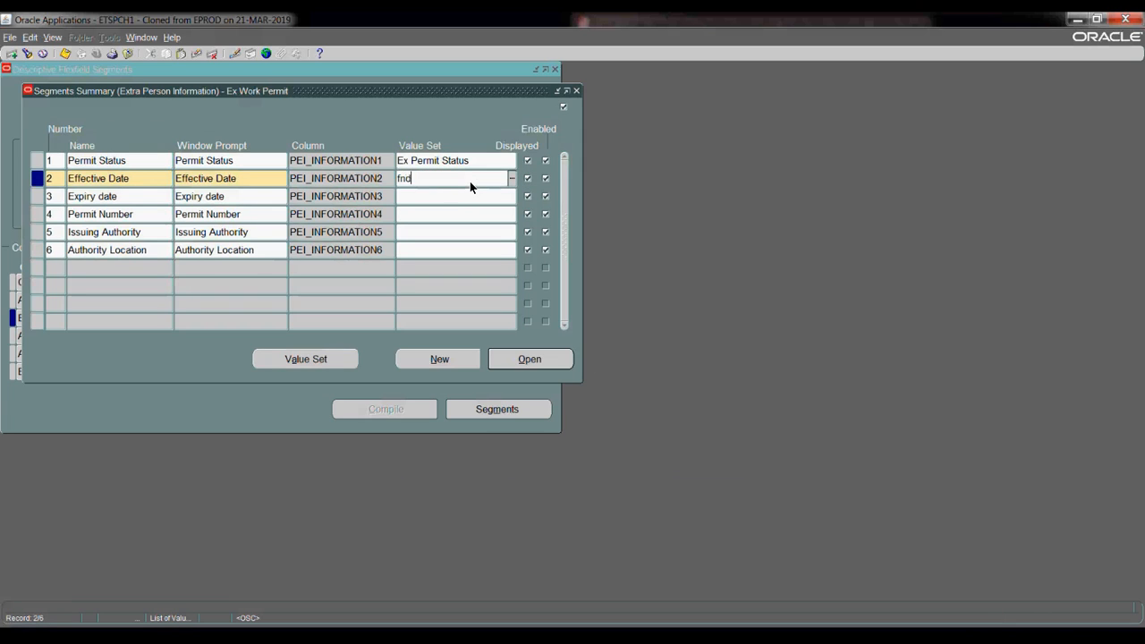
type("%sta%")
key("Tab")
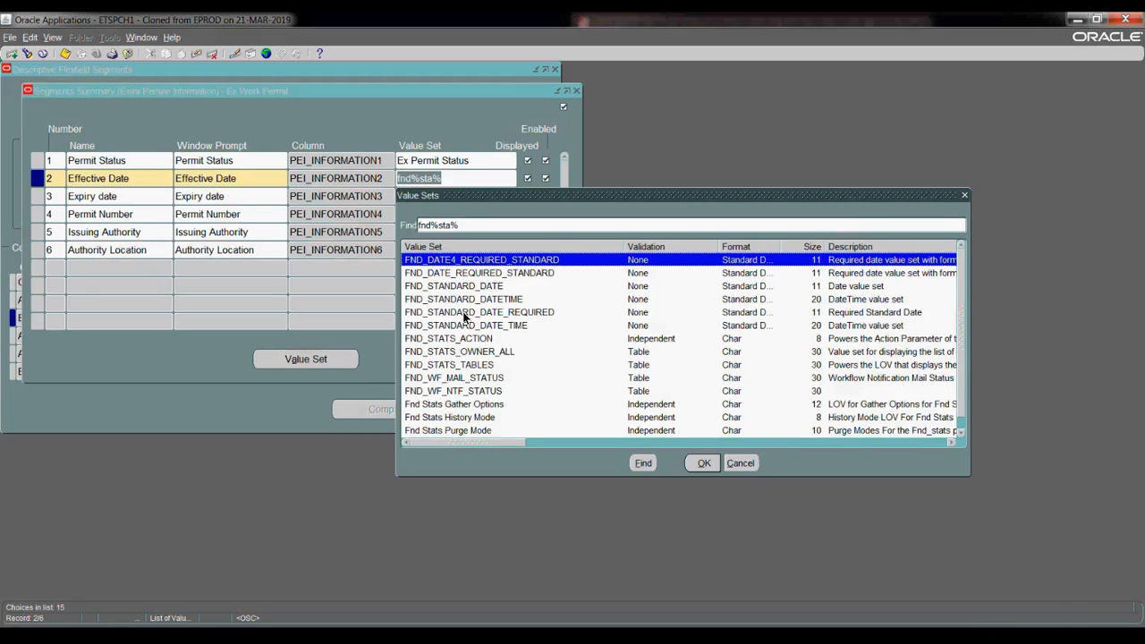
left_click(457, 287)
left_click(705, 465)
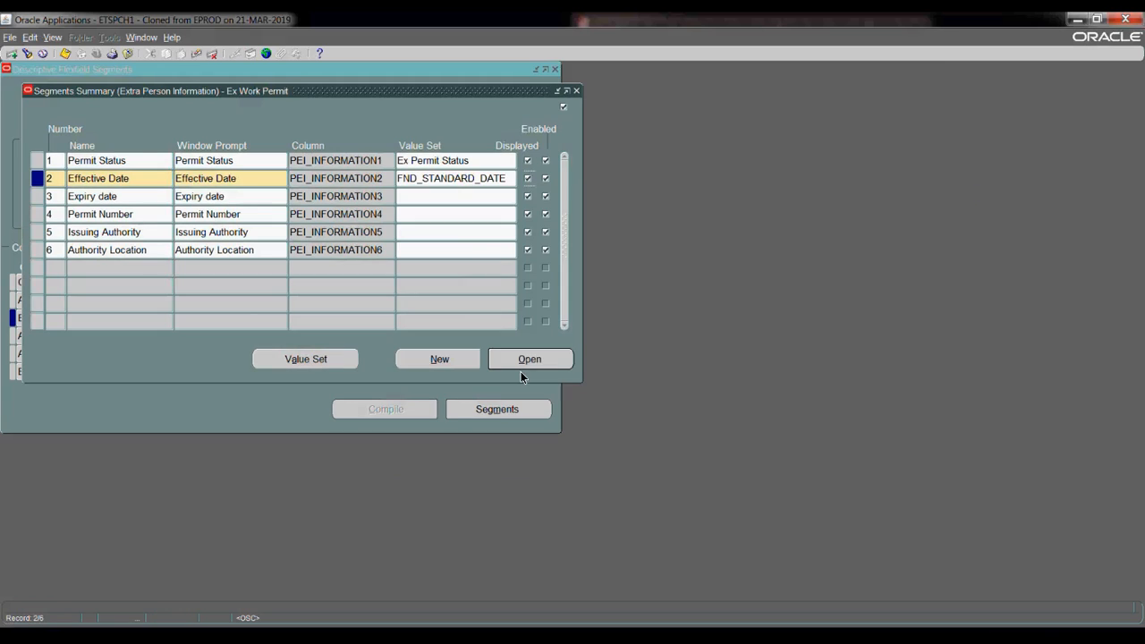
left_click(517, 360)
left_click(133, 237)
left_click(65, 54)
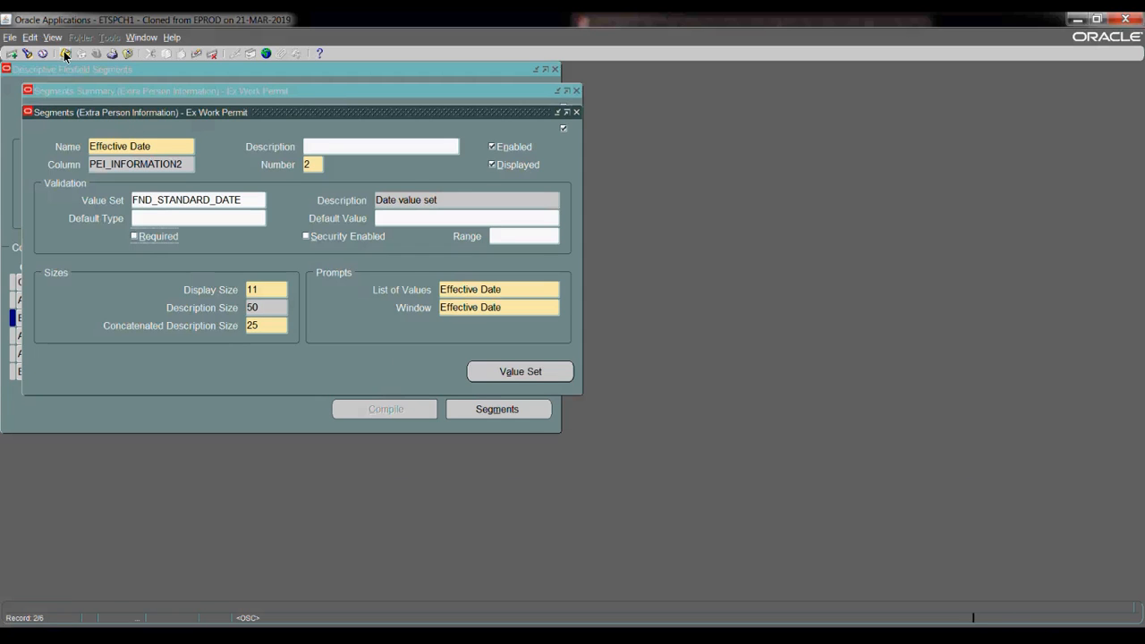
left_click(576, 113)
- Copy FND_STANDARD_DATE to Expiry date, make it optional, and save
left_click(448, 182)
double_click(447, 181)
key("ctrl+c")
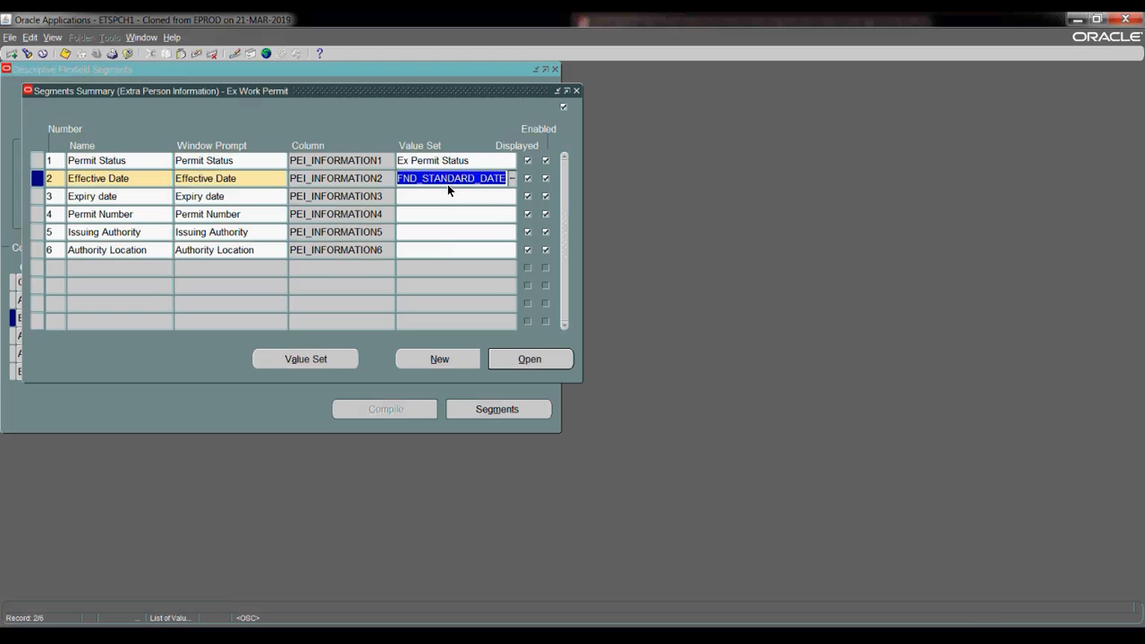
left_click(447, 190)
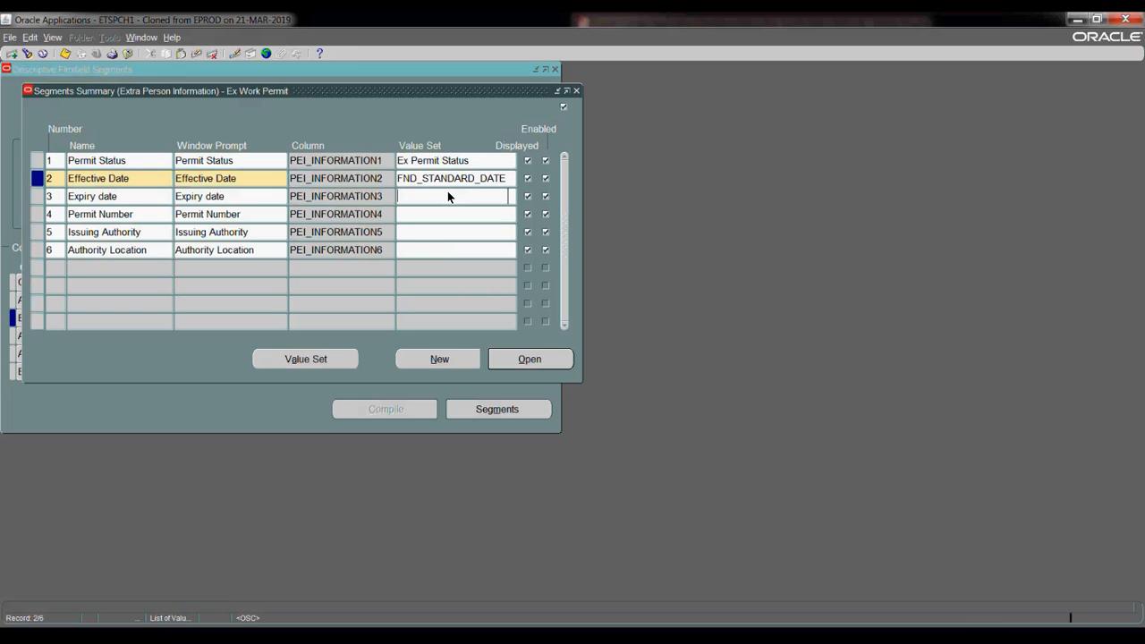
key("ctrl+v")
left_click(509, 360)
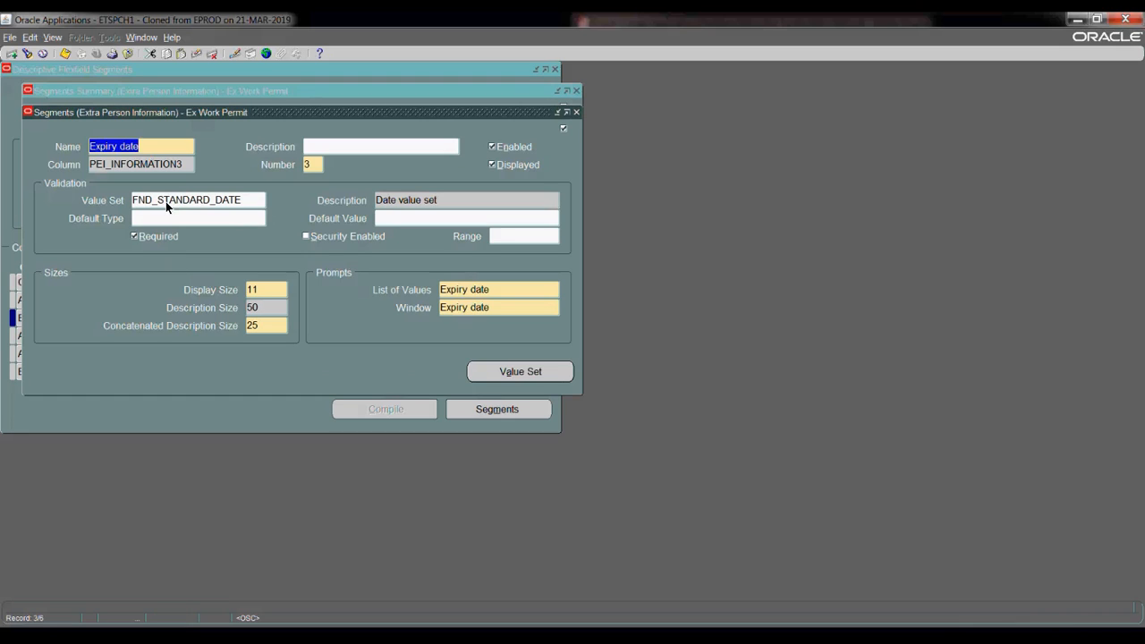
left_click(136, 236)
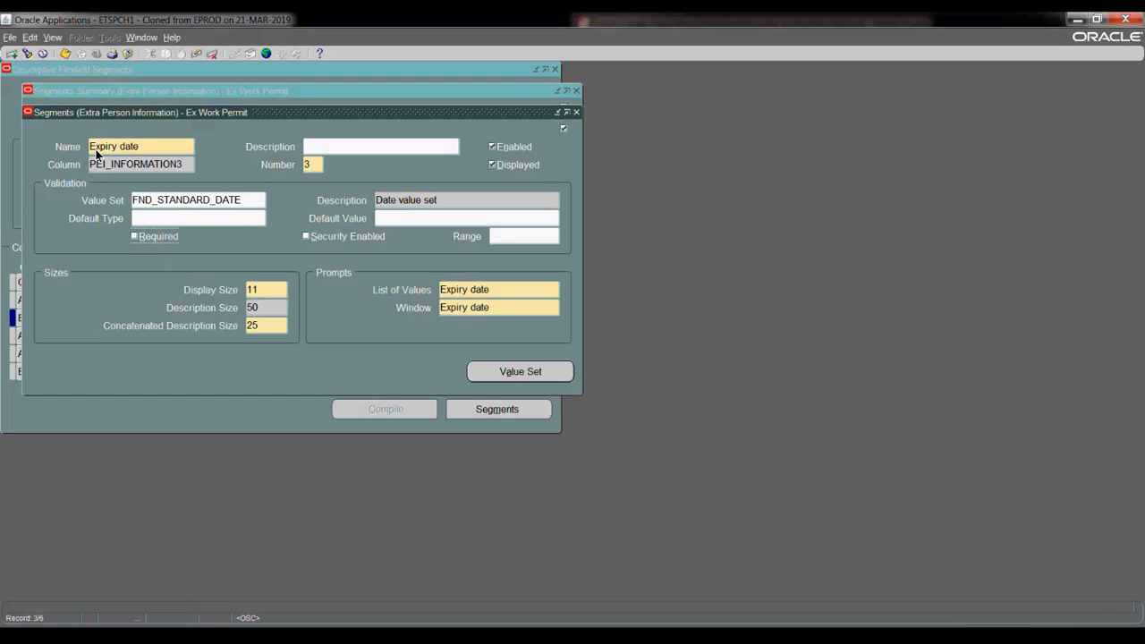
left_click(64, 54)
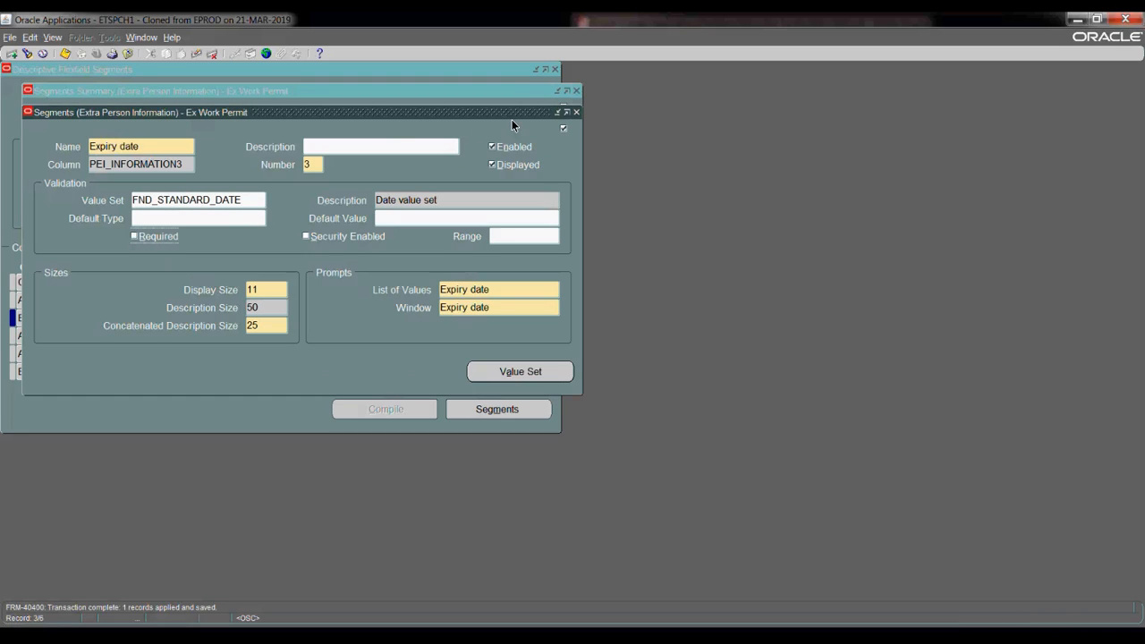
left_click(577, 112)
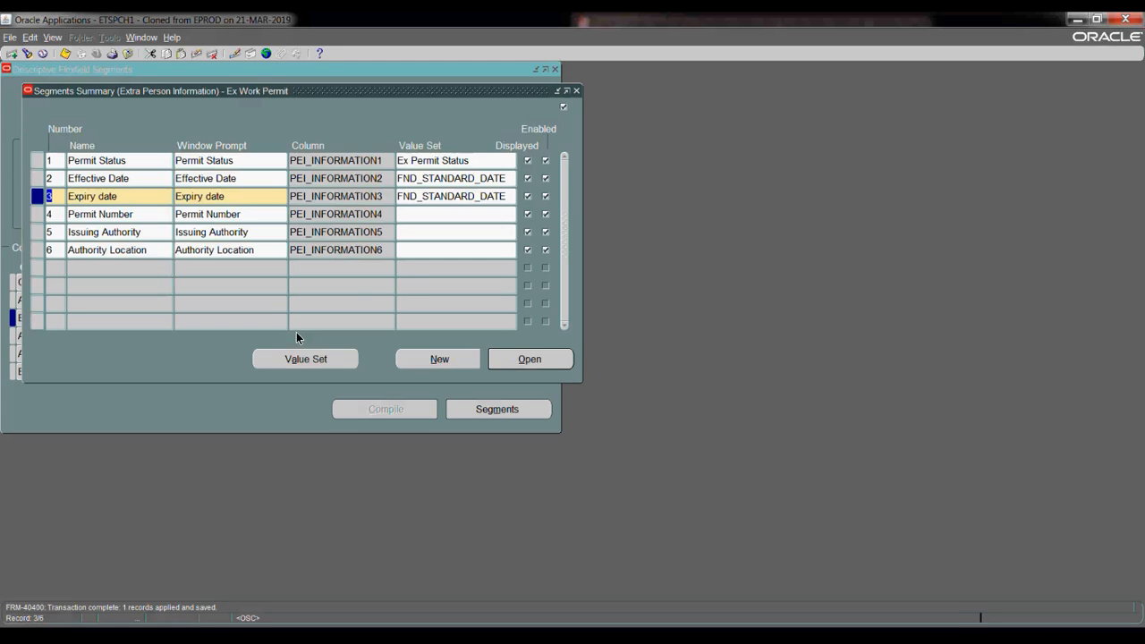
- Make Permit Number optional with display size 10, then open Issuing Authority's details
left_click(422, 214)
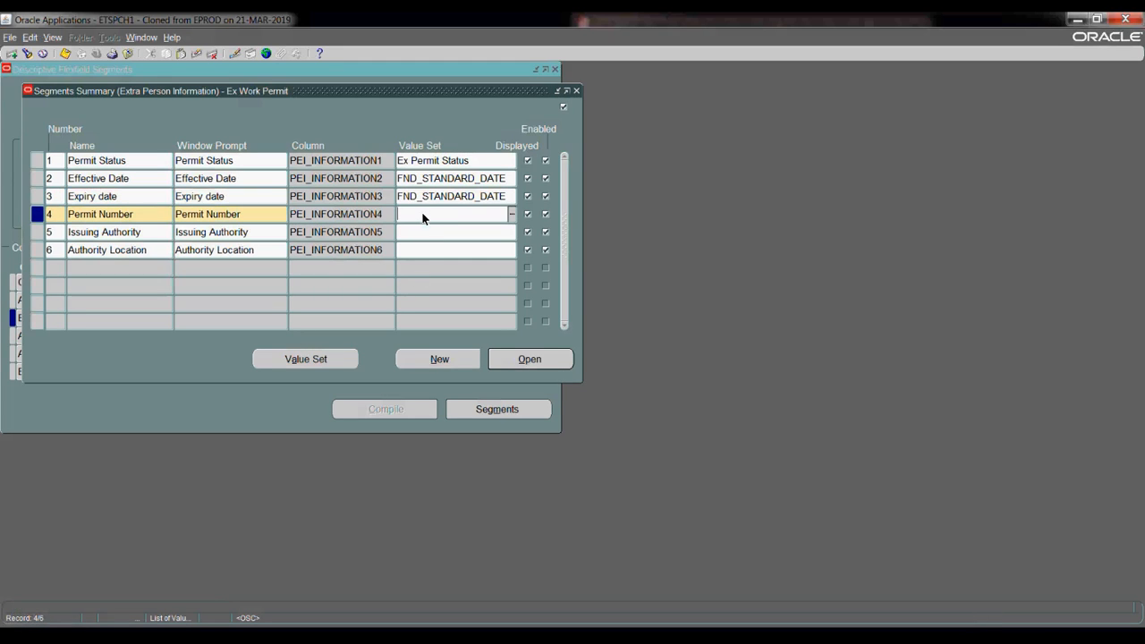
left_click(529, 359)
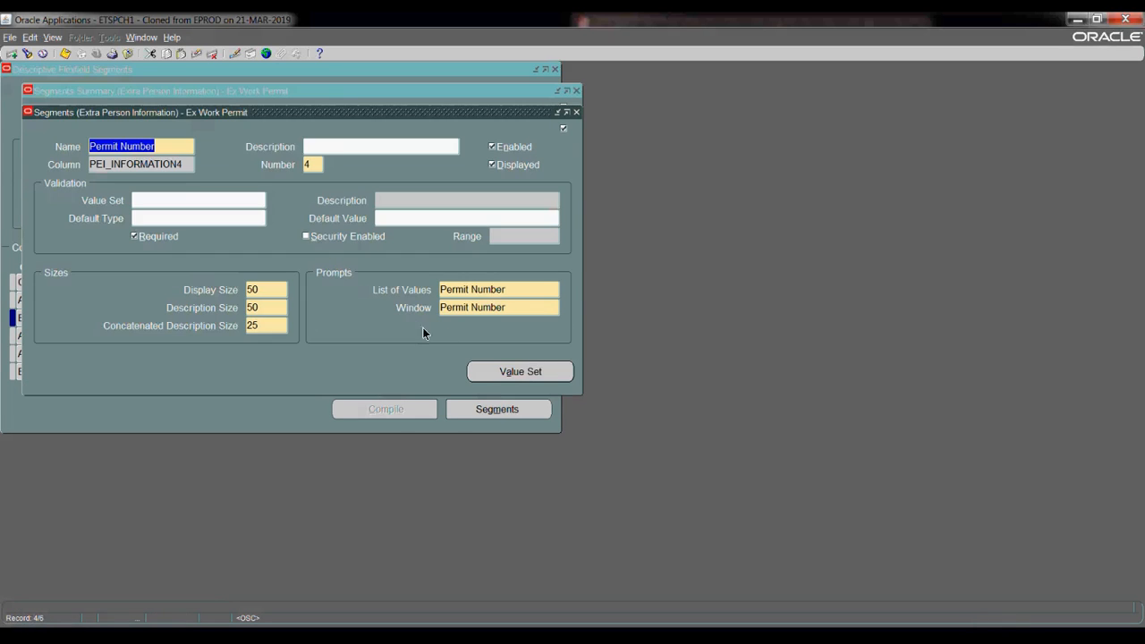
left_click(135, 237)
left_click(135, 237)
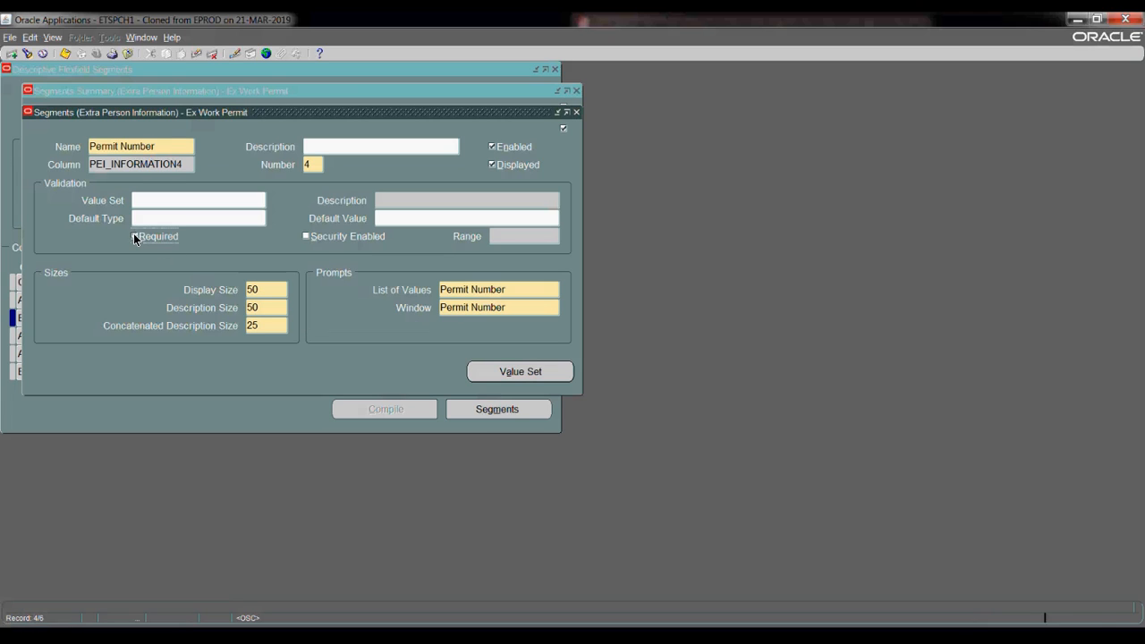
key("space")
left_click(262, 292)
key("BackSpace")
key("BackSpace")
type("10")
left_click(577, 113)
key("Return")
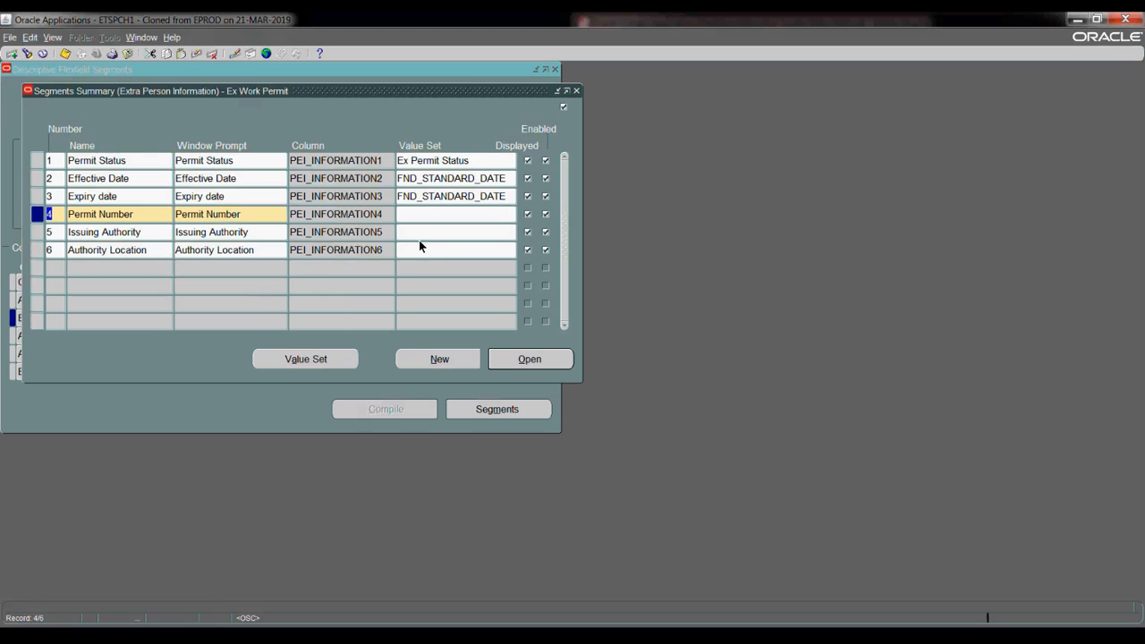
left_click(418, 231)
left_click(506, 364)
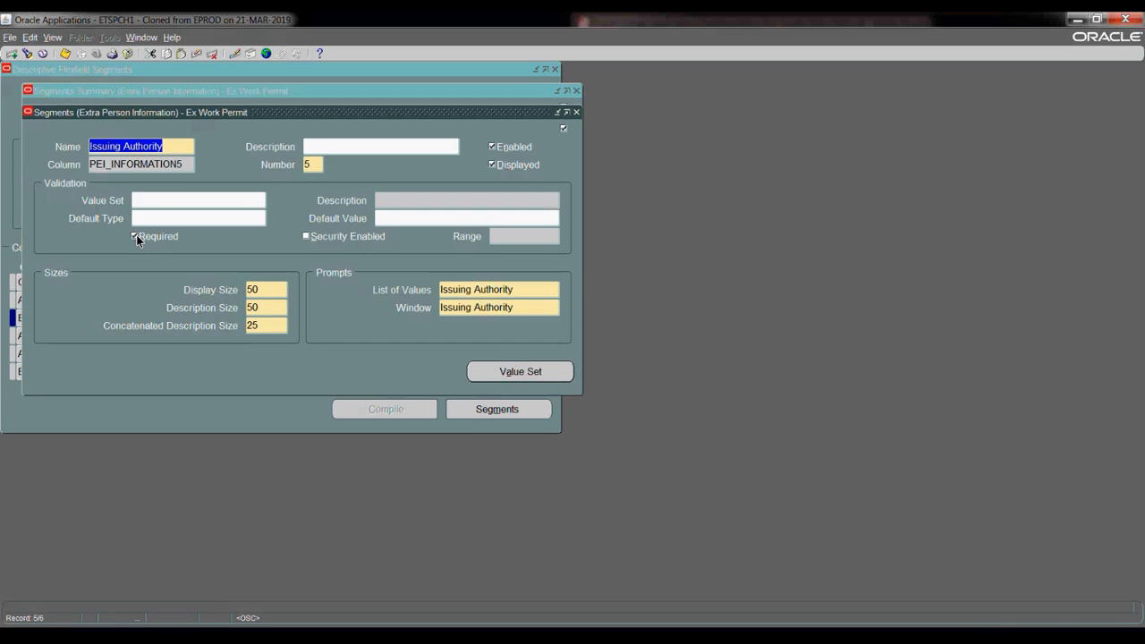
- Make Issuing Authority optional with display size 40, save, and accept the caution
left_click(142, 240)
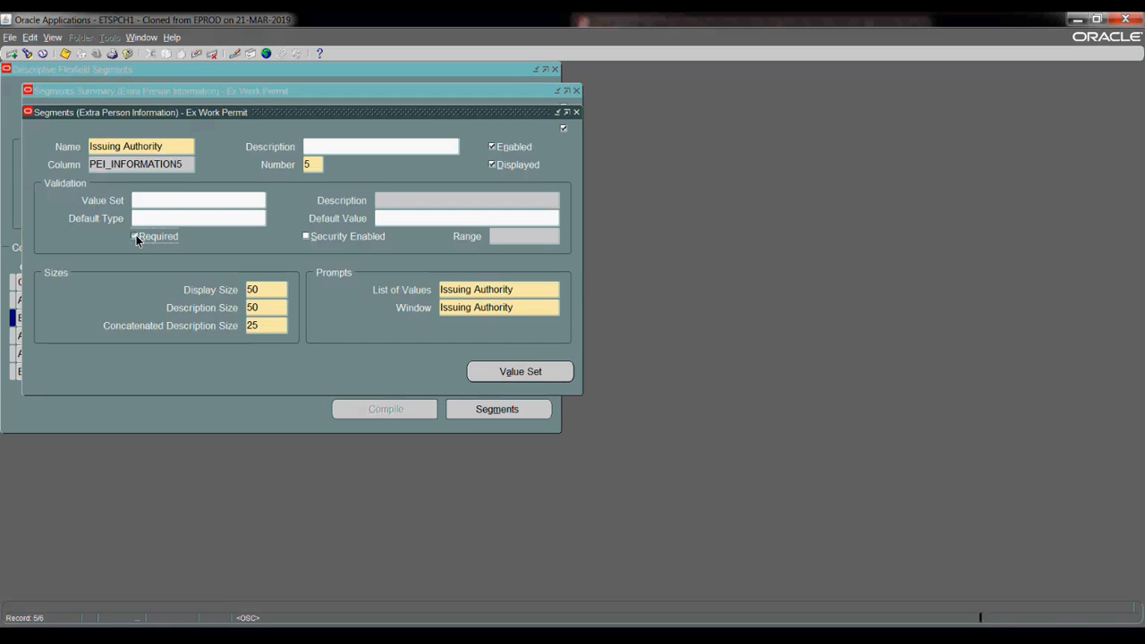
double_click(264, 289)
type("40")
key("ctrl+s")
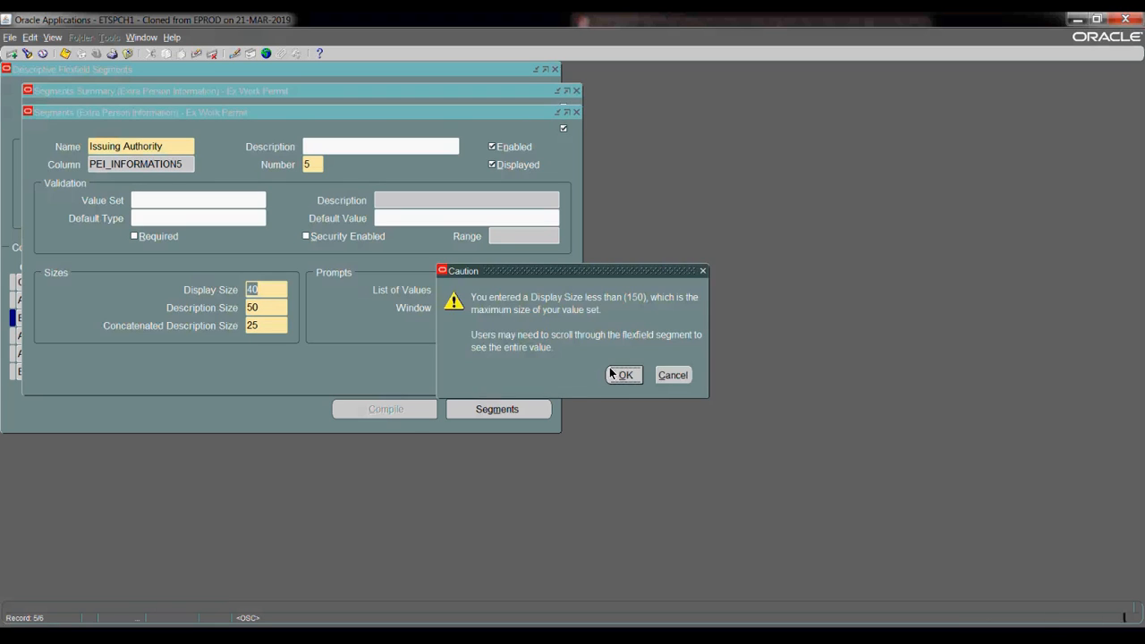
left_click(613, 375)
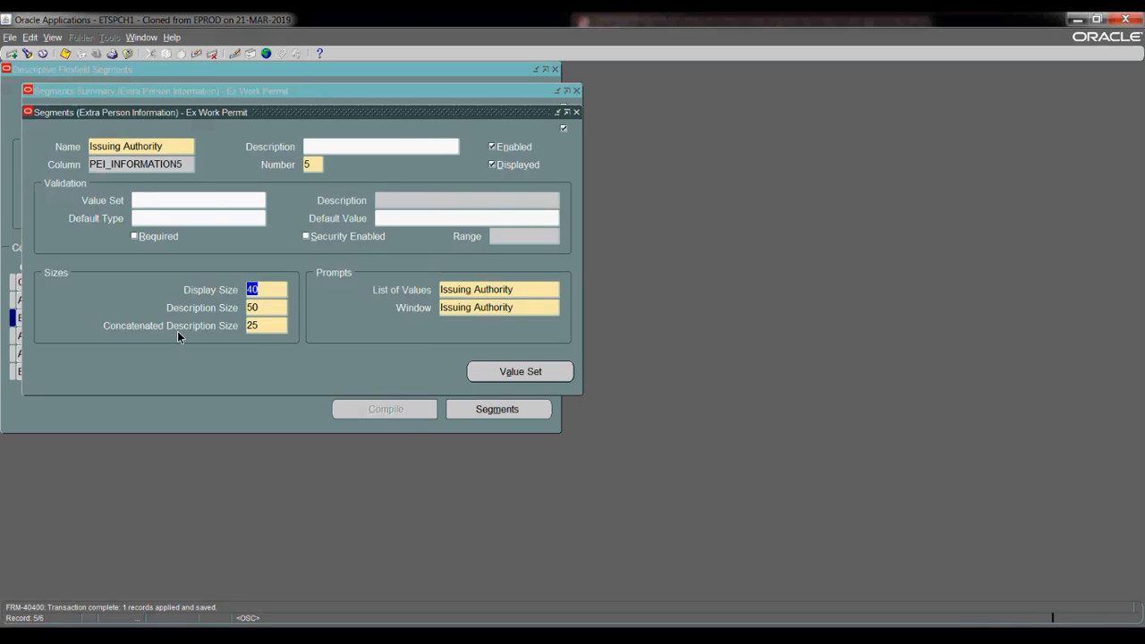
key("F4")
left_click(222, 256)
- Make the Authority Location segment optional, save it, and close its details
left_click(411, 250)
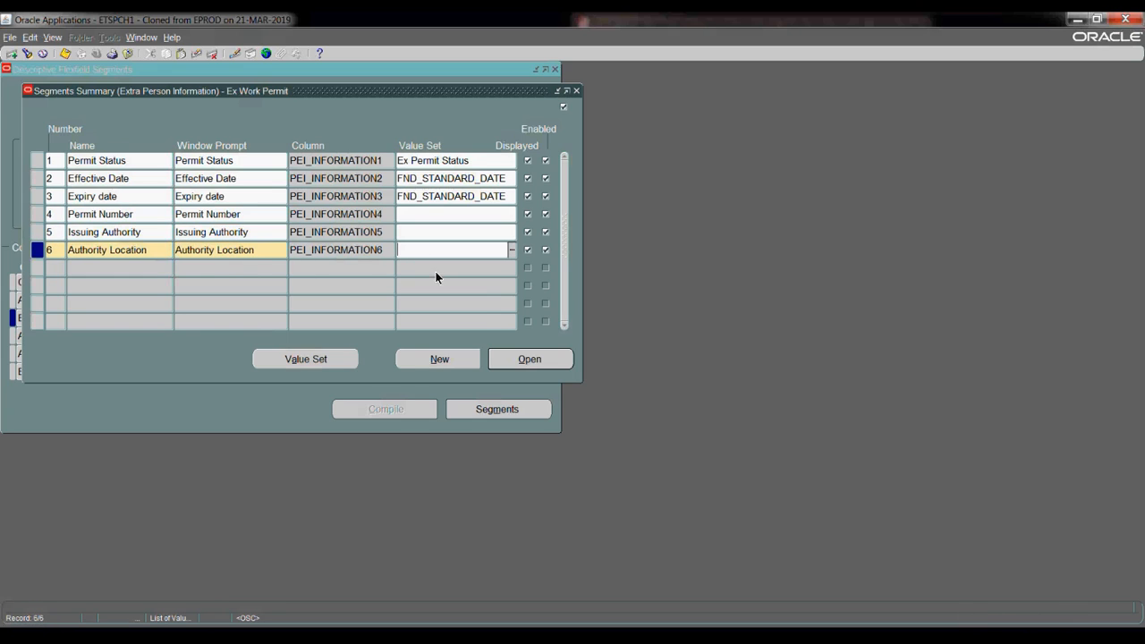
left_click(529, 361)
key("space")
left_click(66, 54)
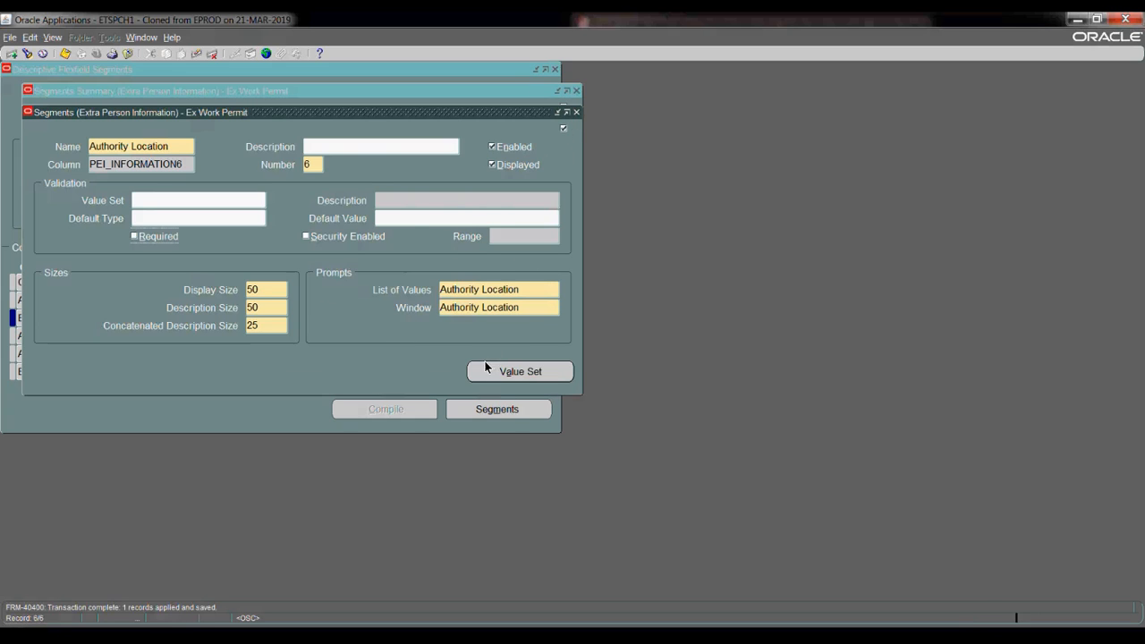
left_click(442, 162)
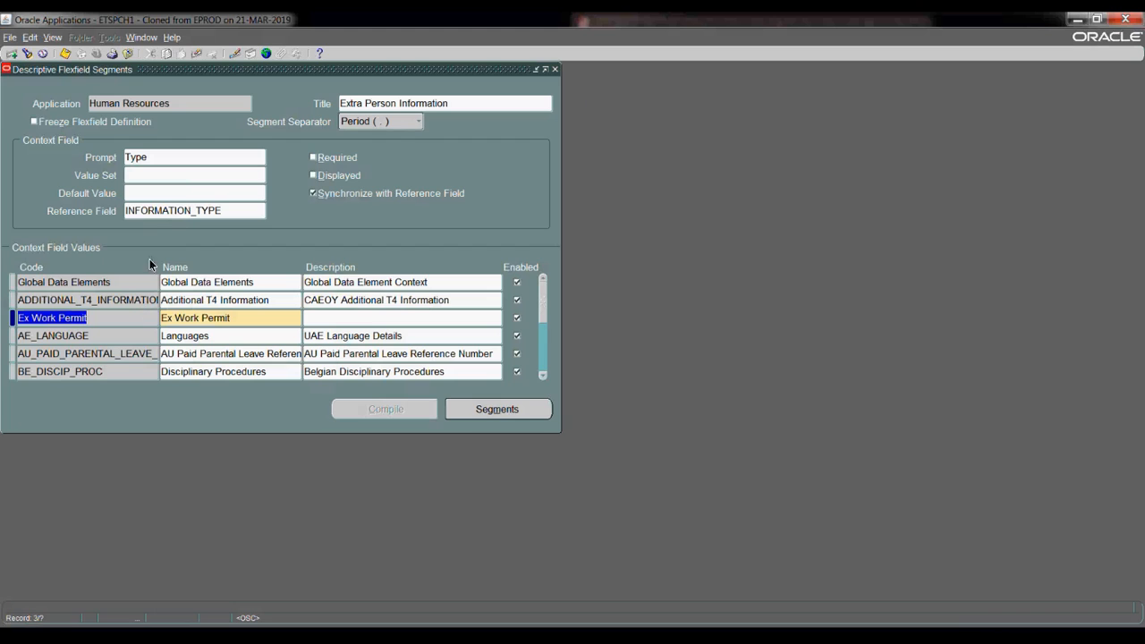
- Freeze the Extra Person Information flexfield definition and compile it, dismissing the notices
left_click(34, 122)
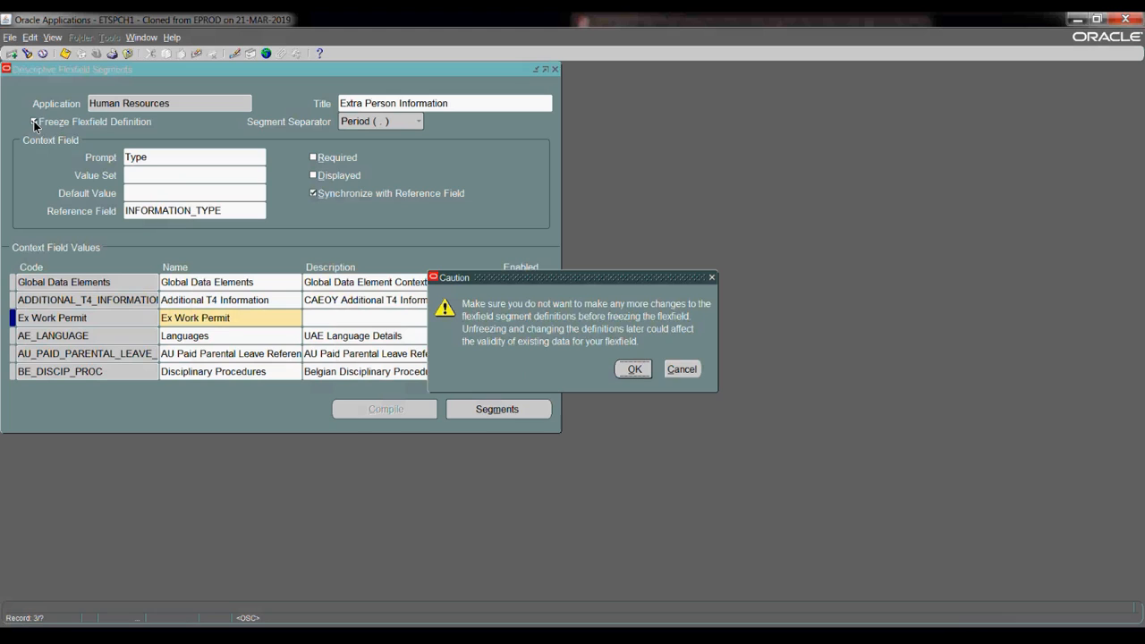
left_click(633, 371)
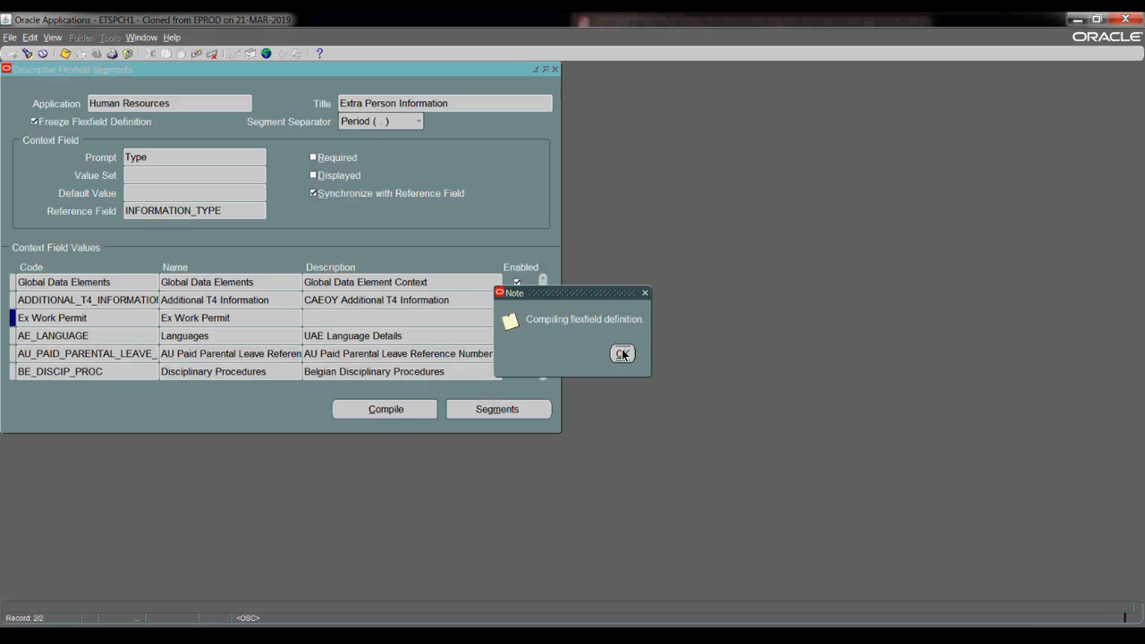
left_click(624, 354)
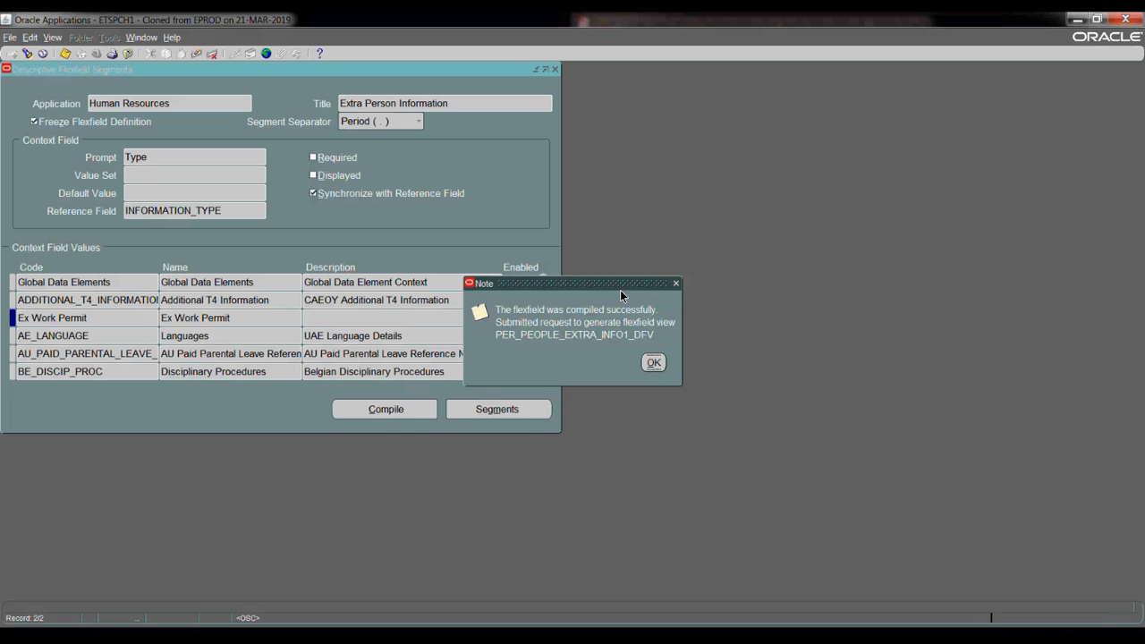
key("Return")
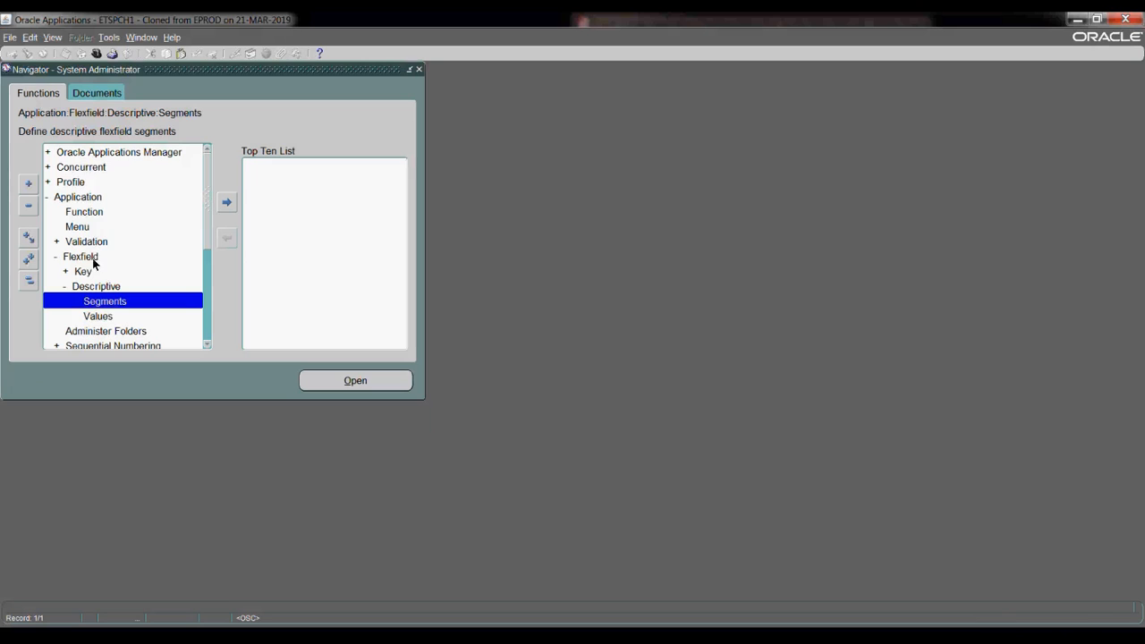
- Open Validation > Values and load the Ex Permit Status value set
left_click(92, 243)
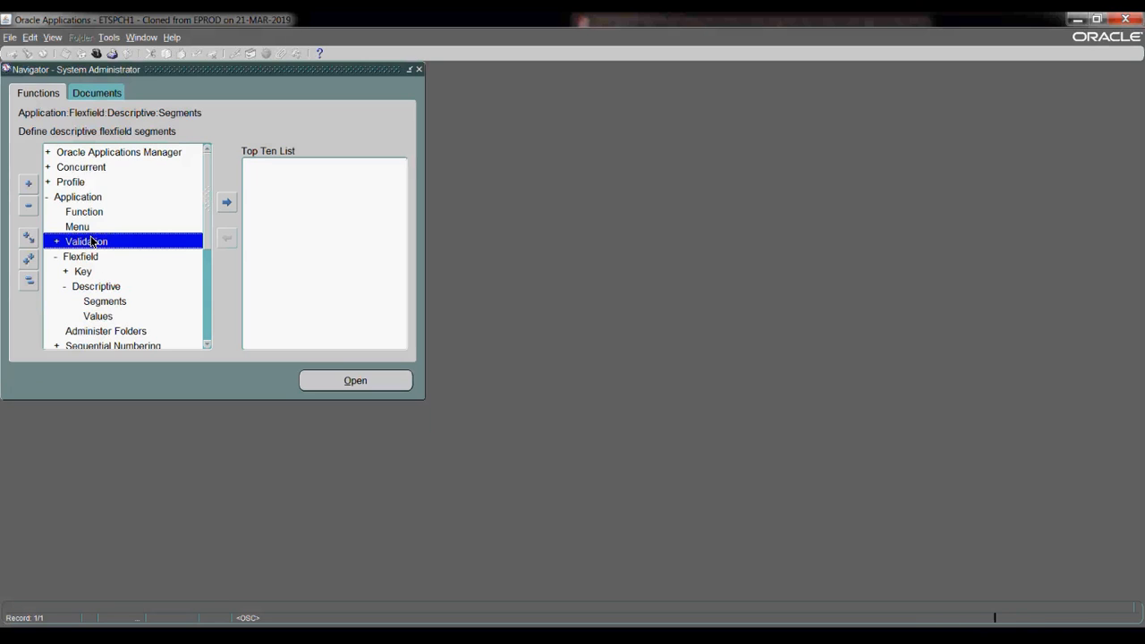
double_click(92, 242)
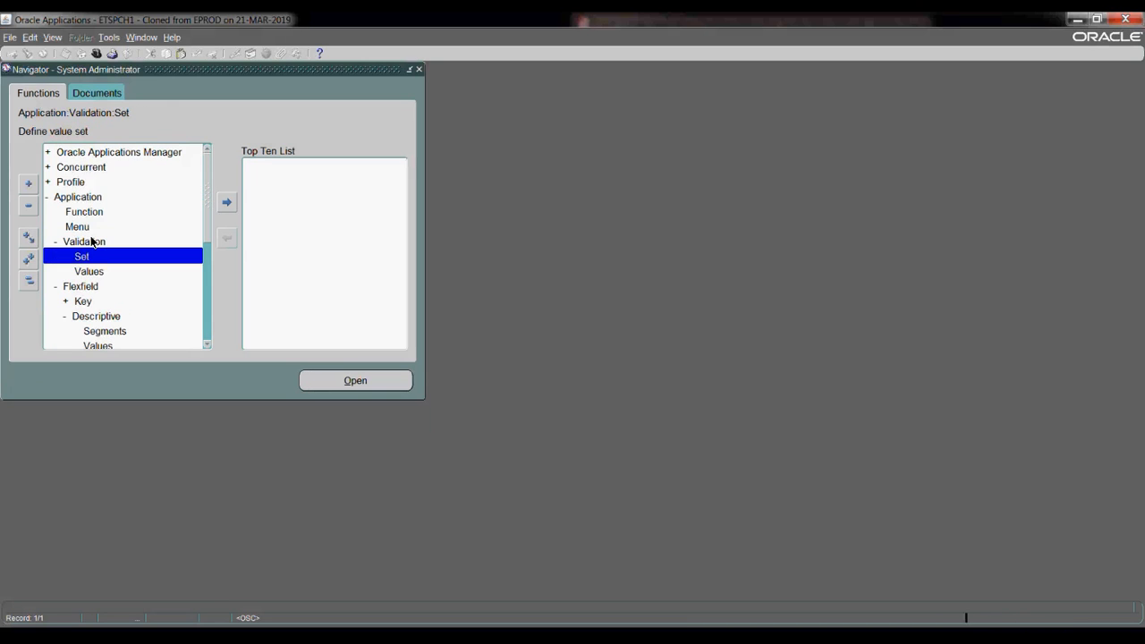
key("Down")
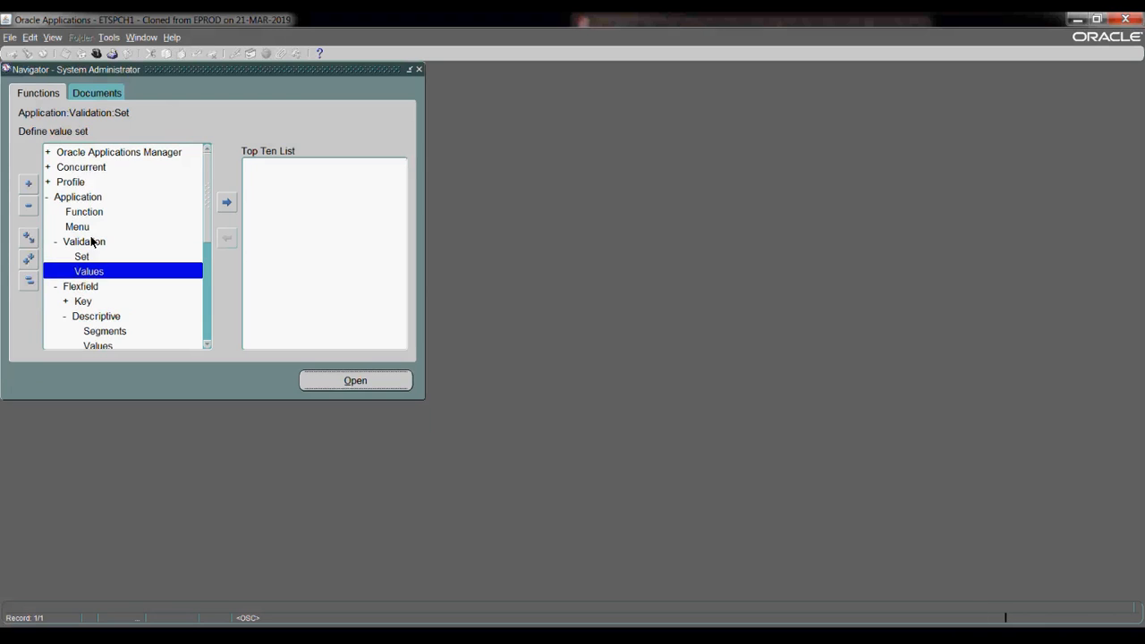
key("Return")
type("Ex Permit Status")
left_click(461, 338)
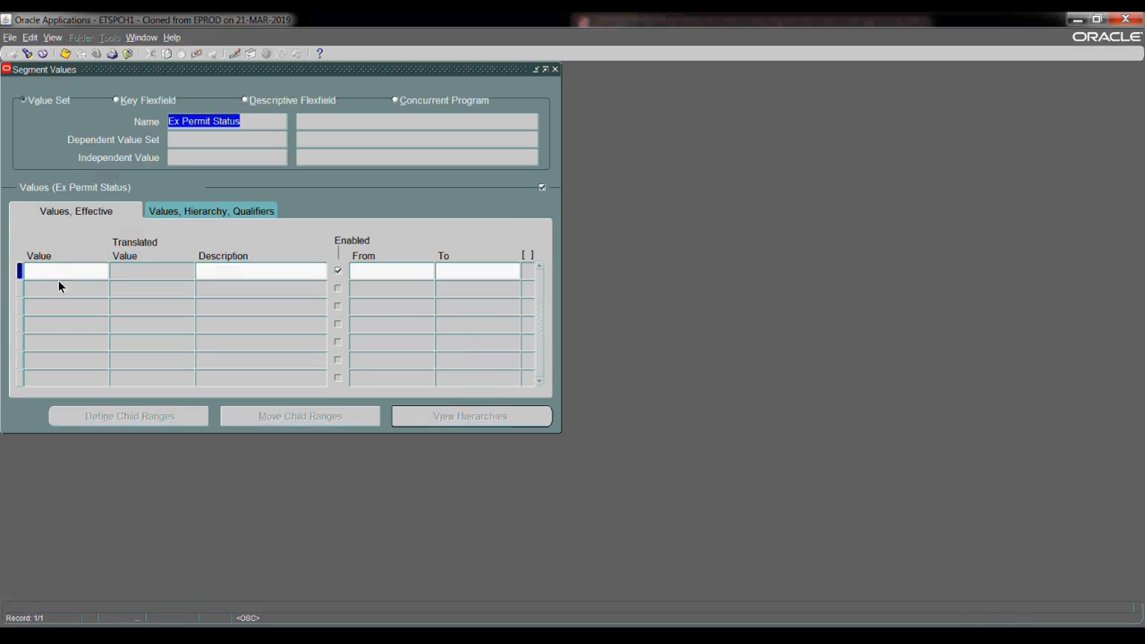
- Enter values Permanent and Temp, save, and dismiss the compile notice
left_click(53, 272)
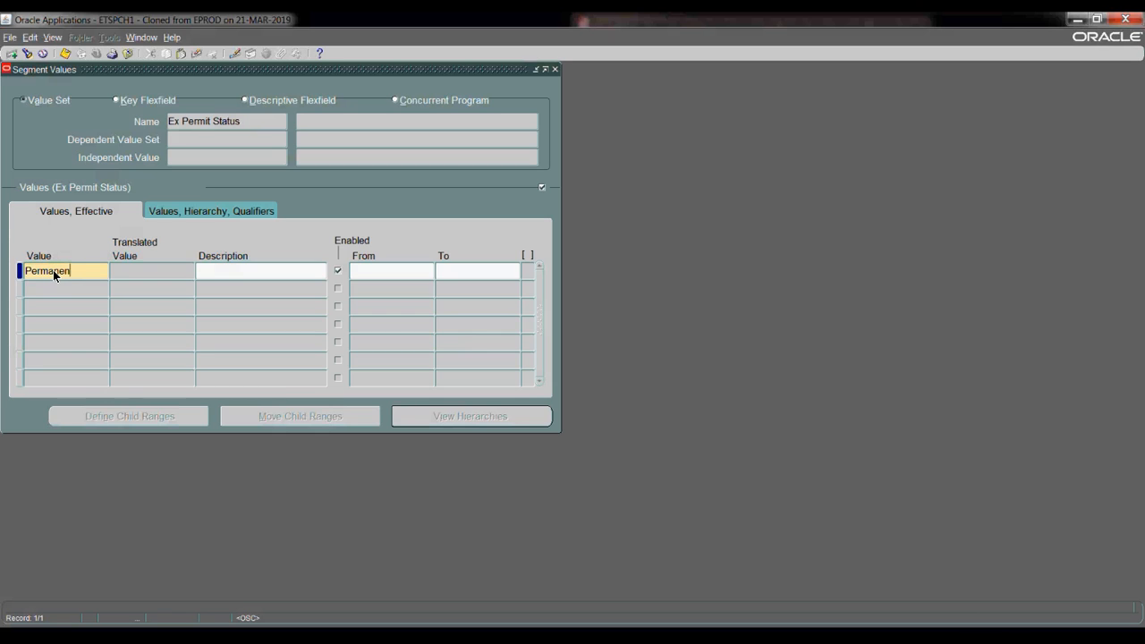
left_click(71, 290)
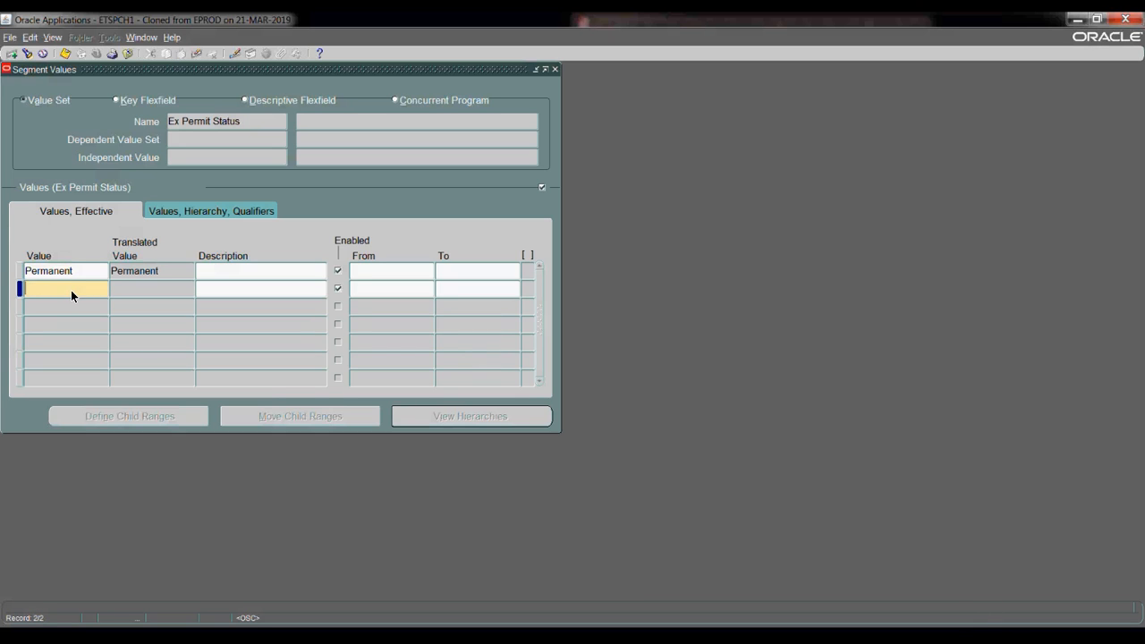
type("Te")
key("Tab")
left_click(65, 55)
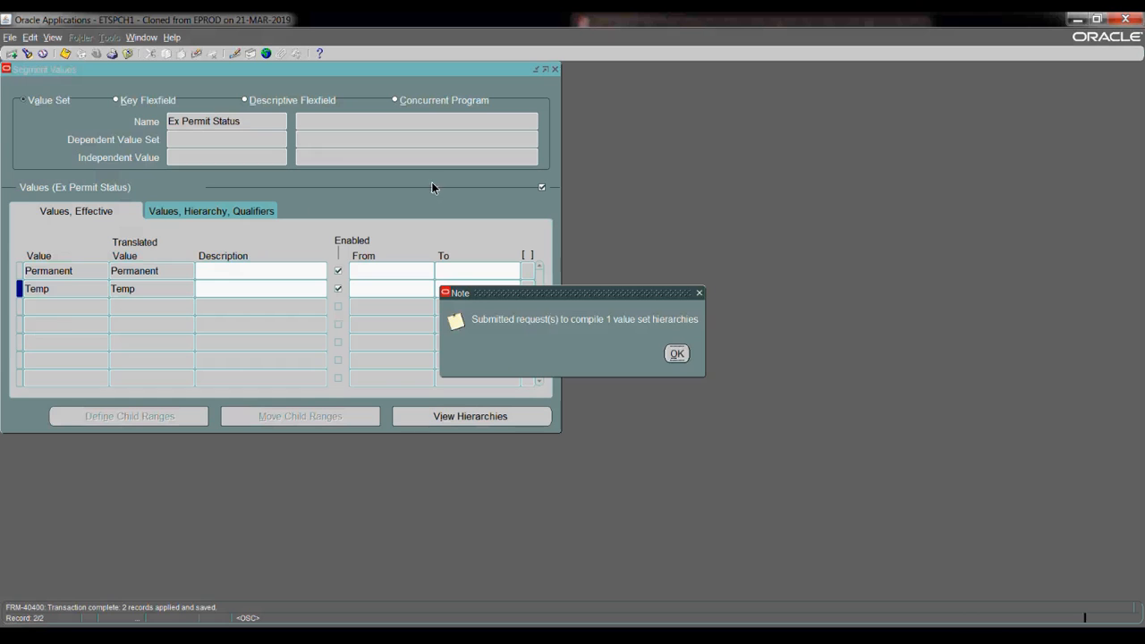
left_click(676, 356)
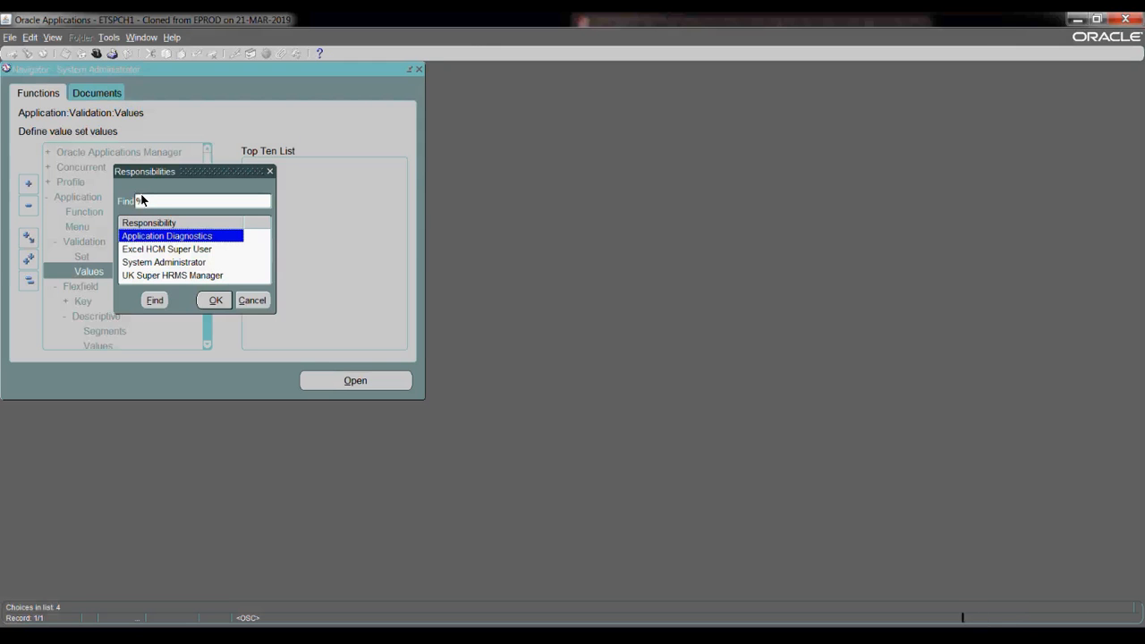
- Switch to the Excel HCM Super User responsibility and browse its function groups
left_click(166, 247)
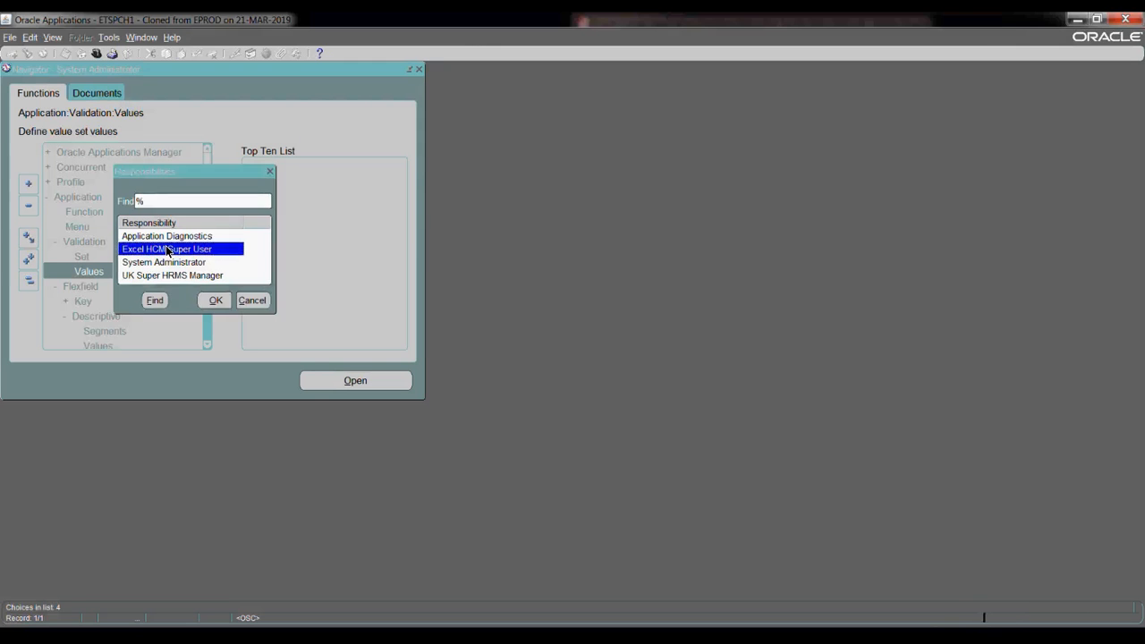
double_click(166, 249)
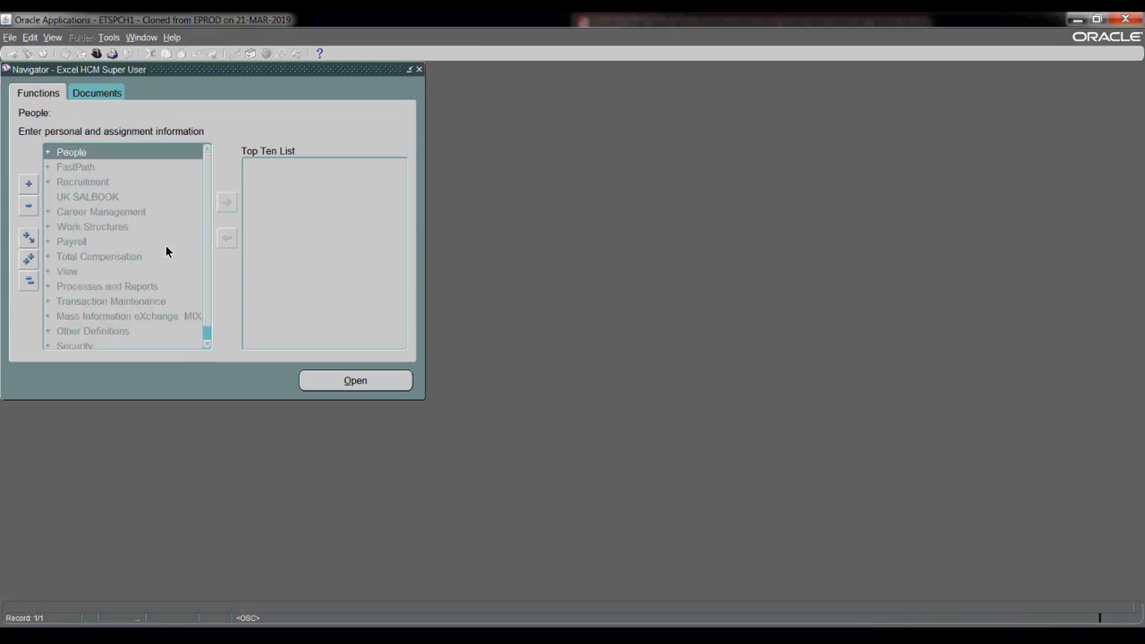
double_click(101, 332)
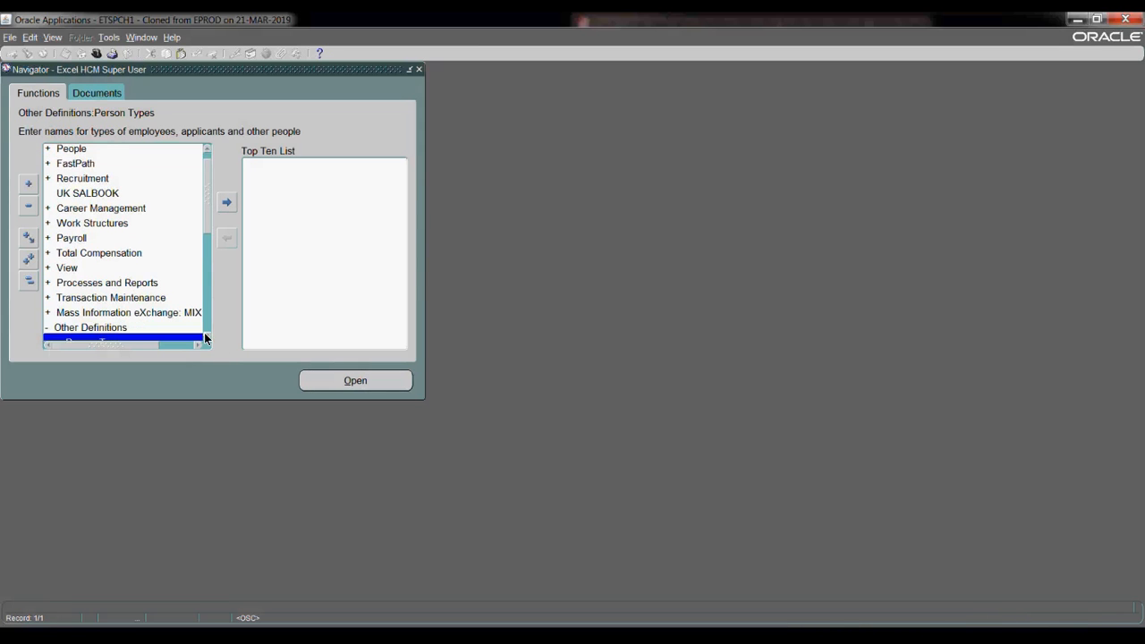
scroll(207, 338, "down", 5)
left_click(29, 280)
double_click(90, 345)
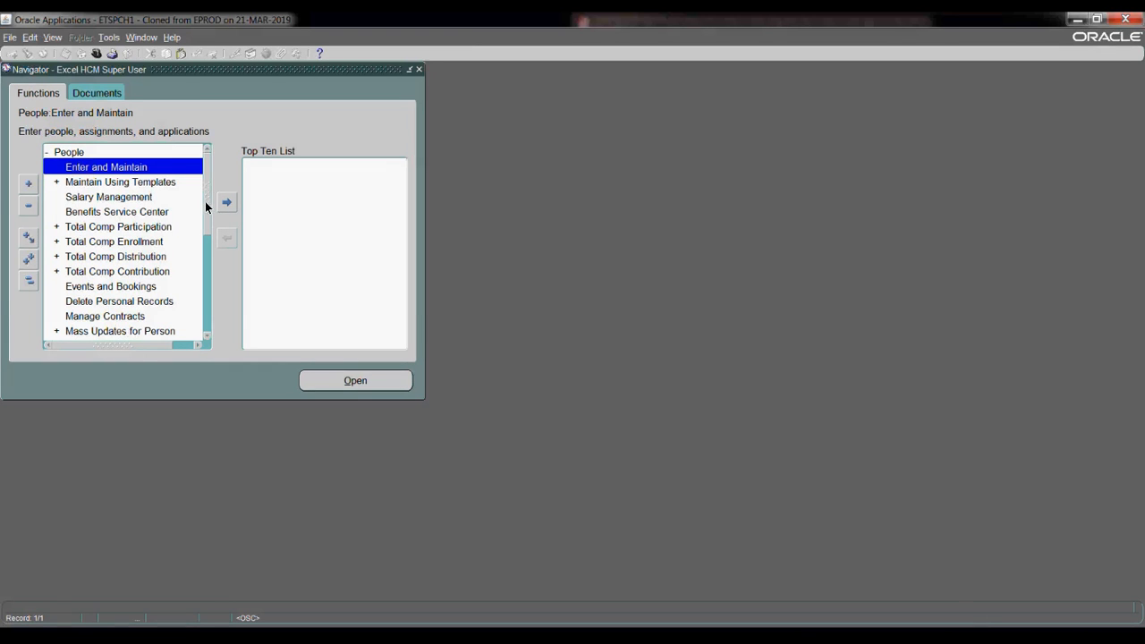
left_click(29, 281)
- Open the Information Types Security form from the Security function group
left_click(96, 345)
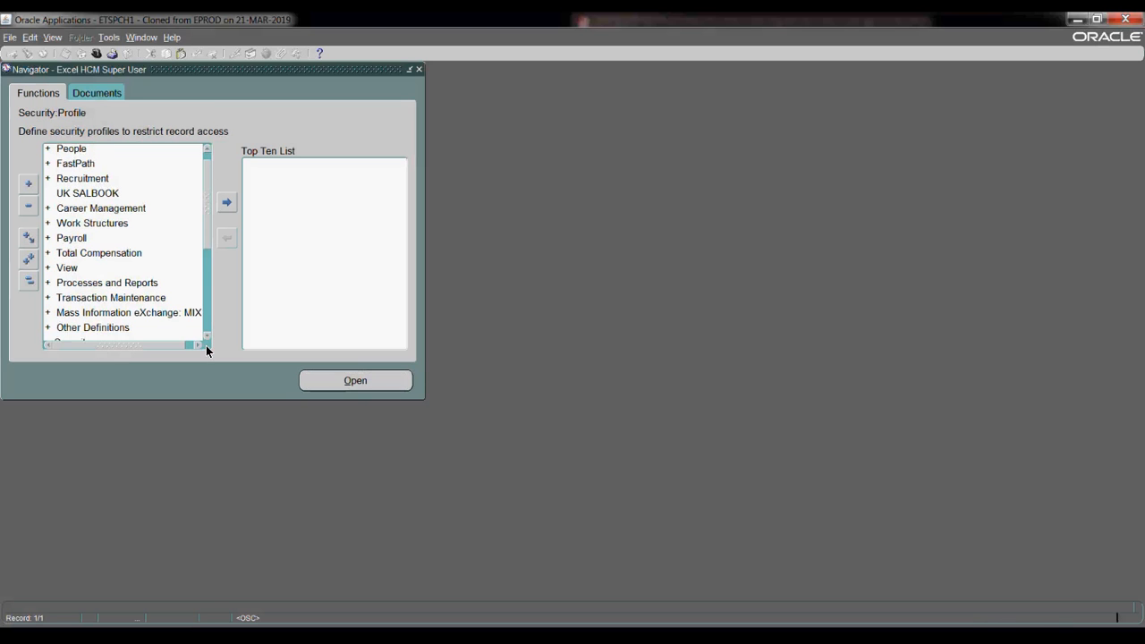
left_click(207, 336)
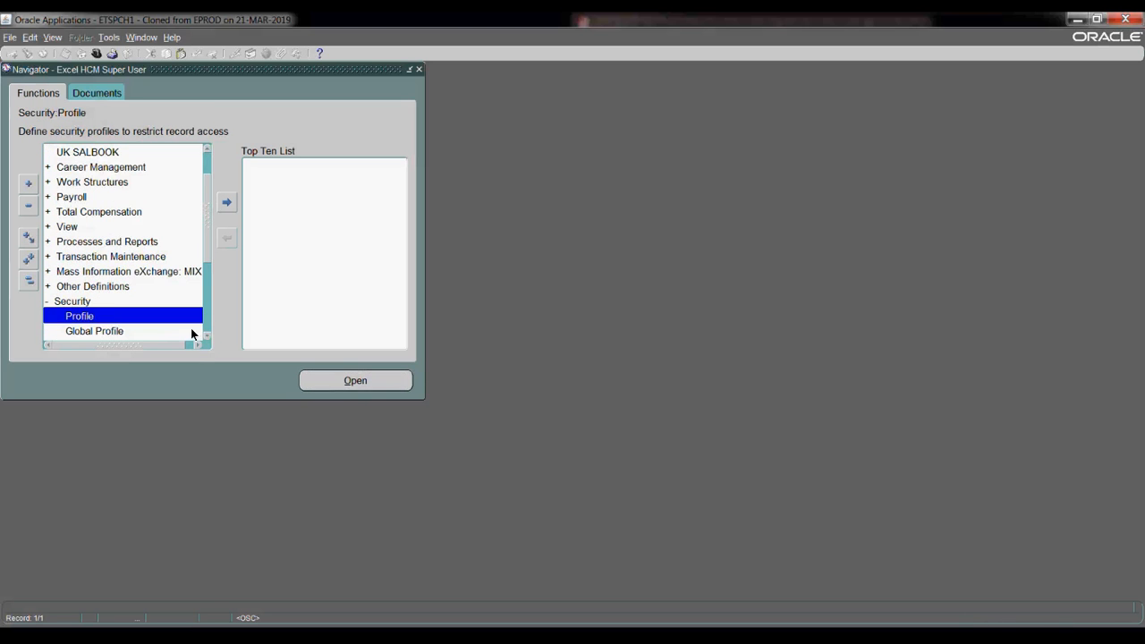
left_click(207, 336)
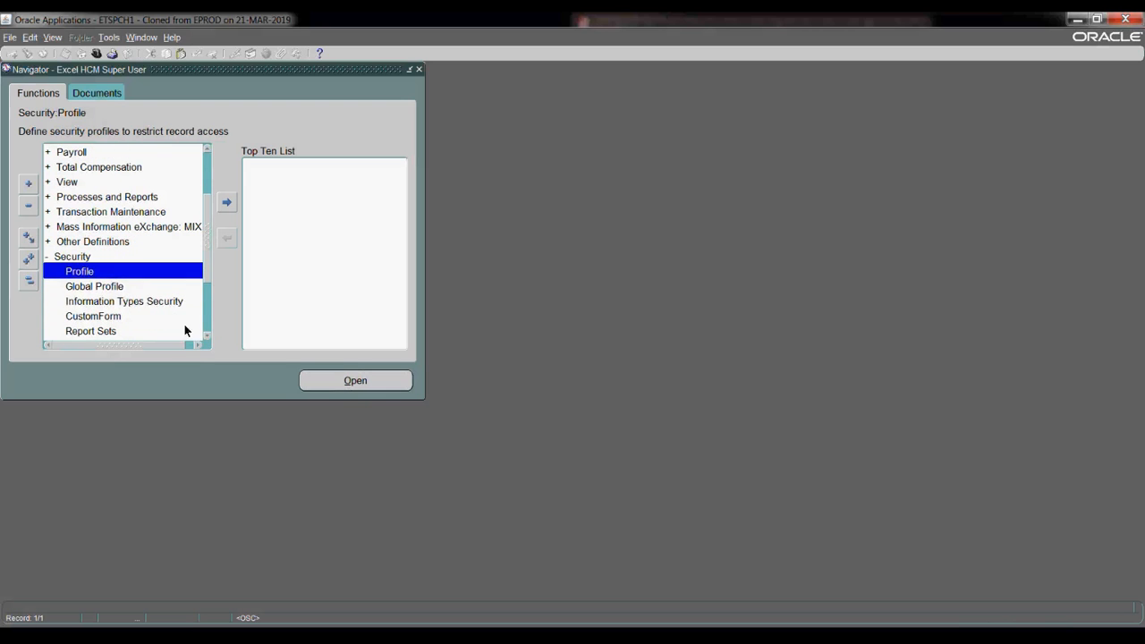
left_click(148, 304)
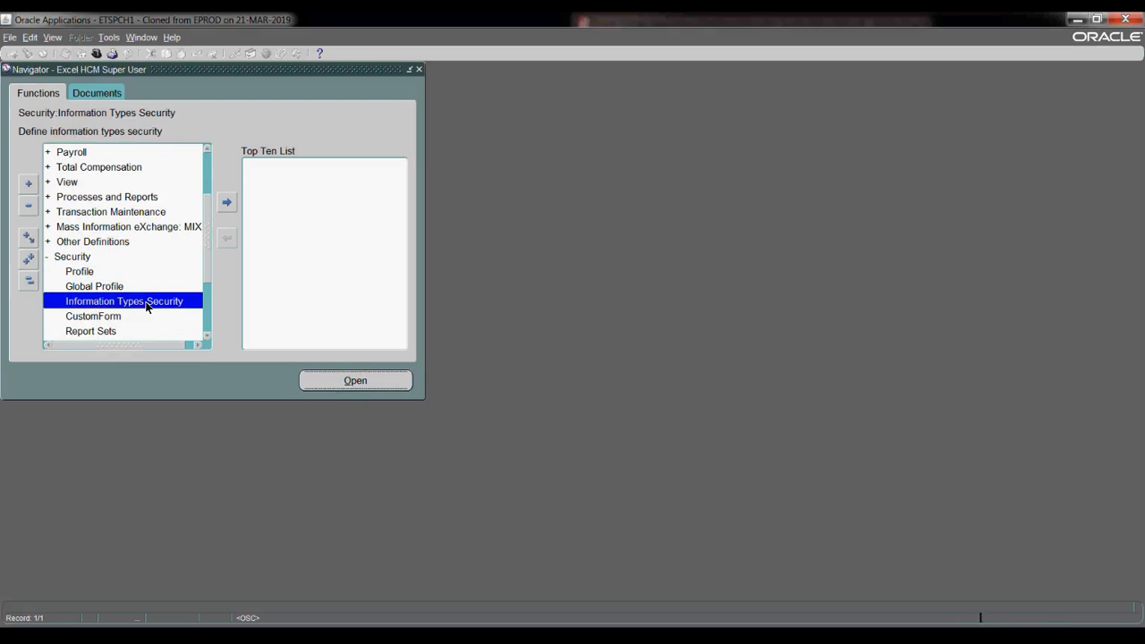
double_click(146, 303)
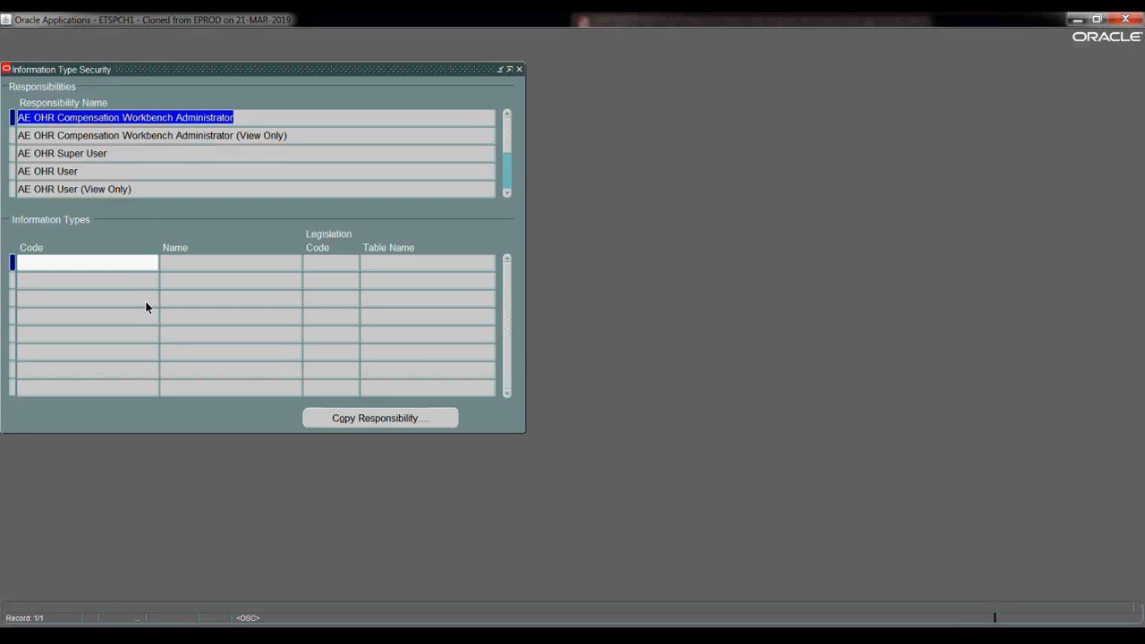
- Open the Requests window from the View menu and start a new Single Request submission
left_click(50, 35)
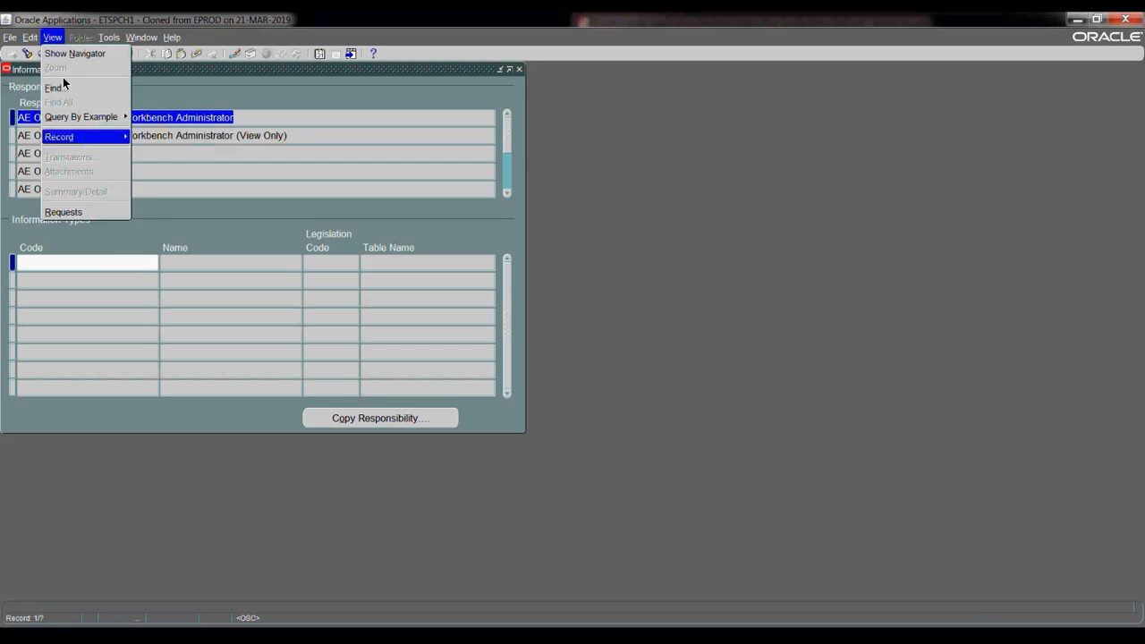
left_click(79, 212)
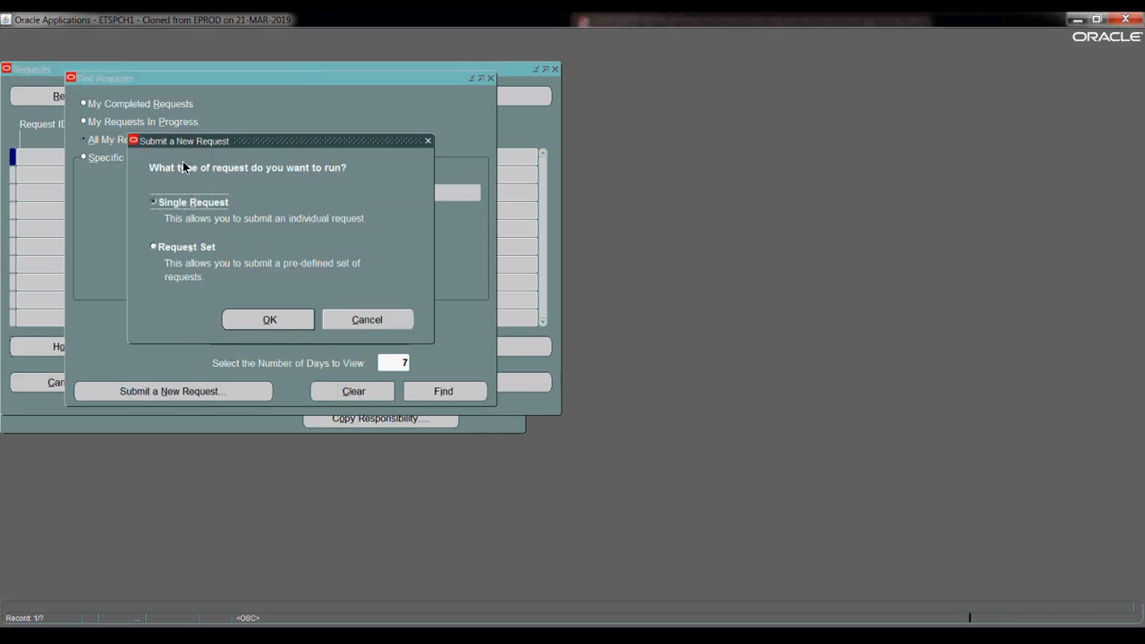
left_click(258, 321)
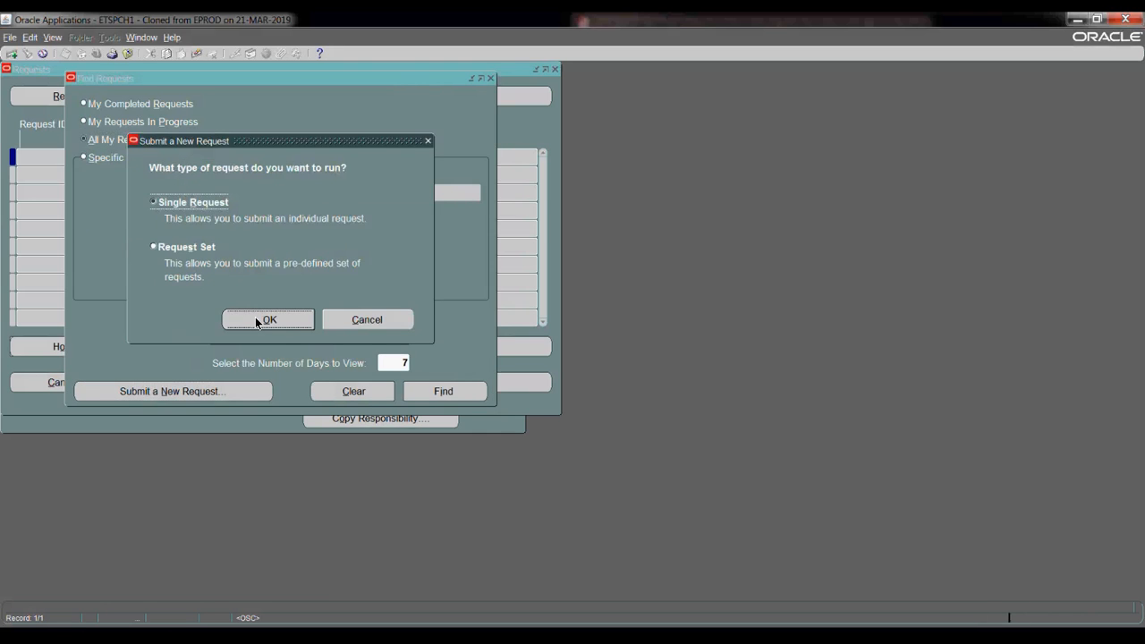
- Select the Register Extra Information Types (EITs) request
type("reg")
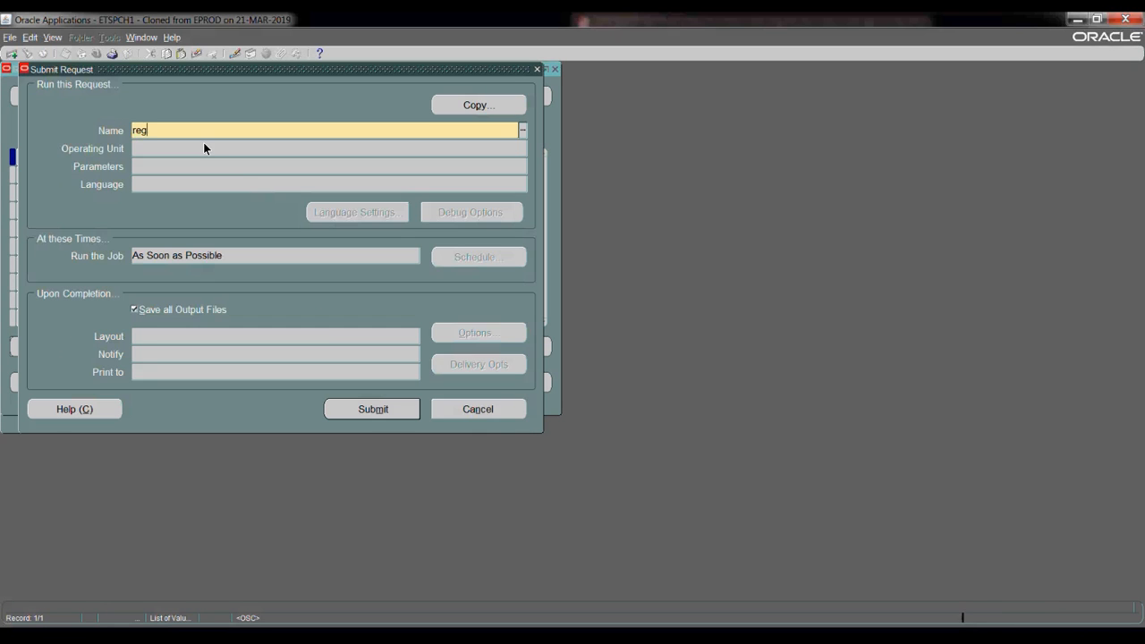
key("Tab")
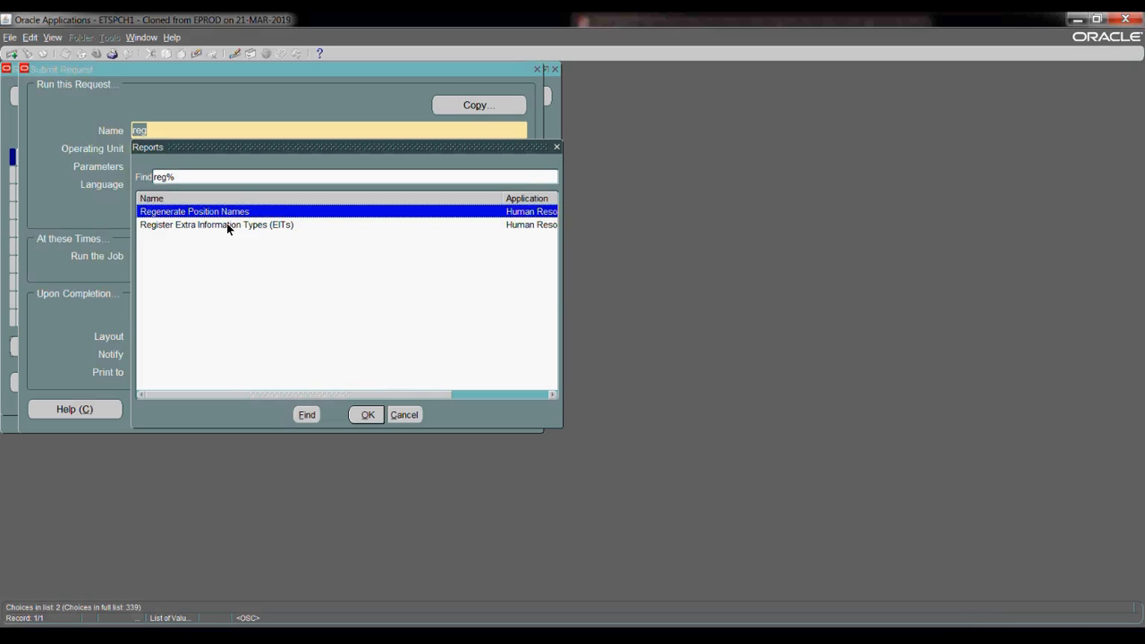
left_click(227, 224)
left_click(364, 421)
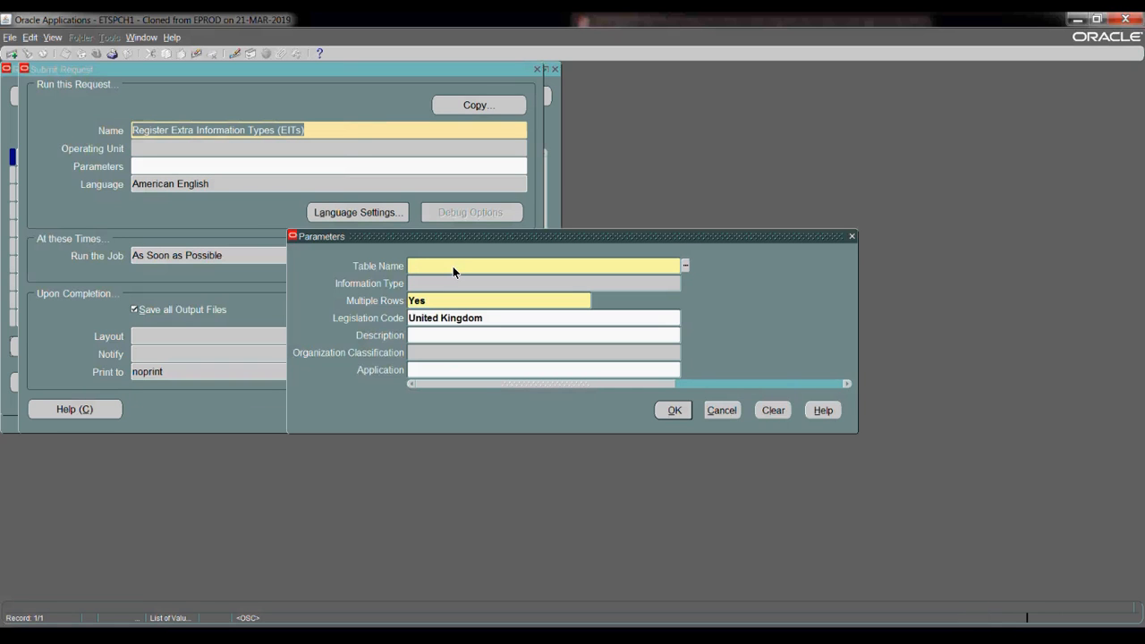
- Set table PER_PEOPLE_INFO_TYPES and information type Ex Work Permit, and clear the legislation code
left_click(687, 266)
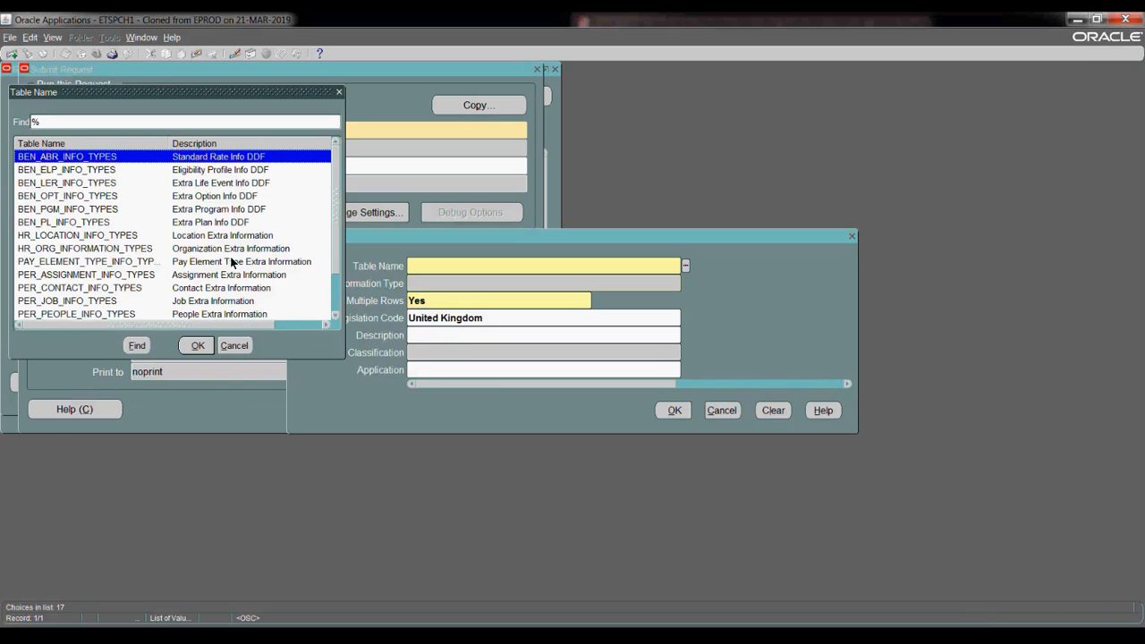
left_click(126, 315)
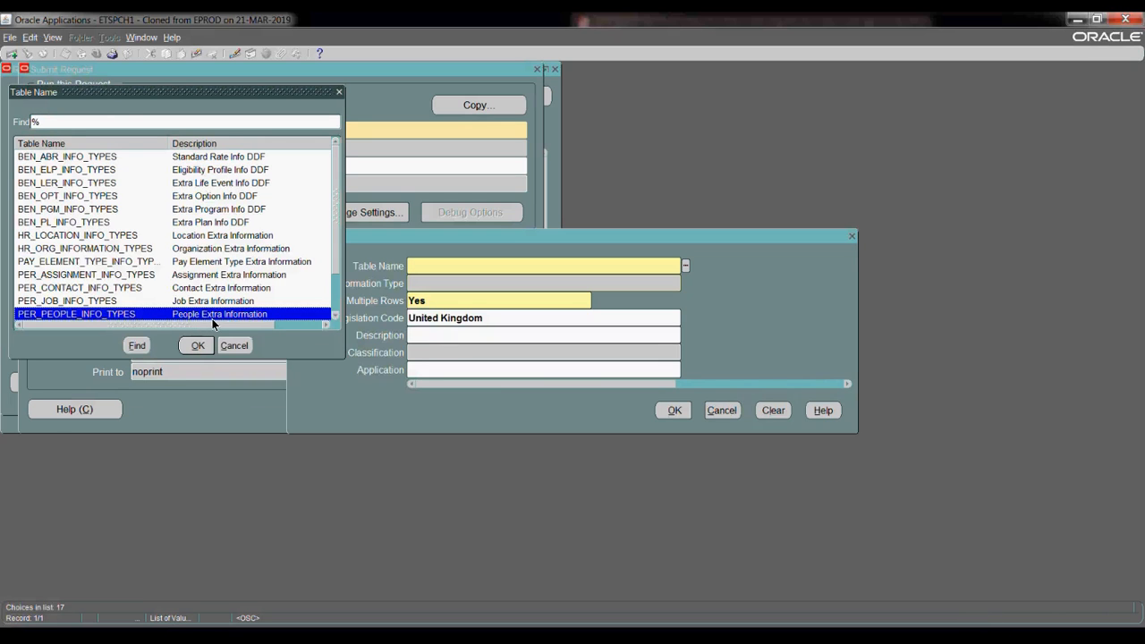
left_click(198, 346)
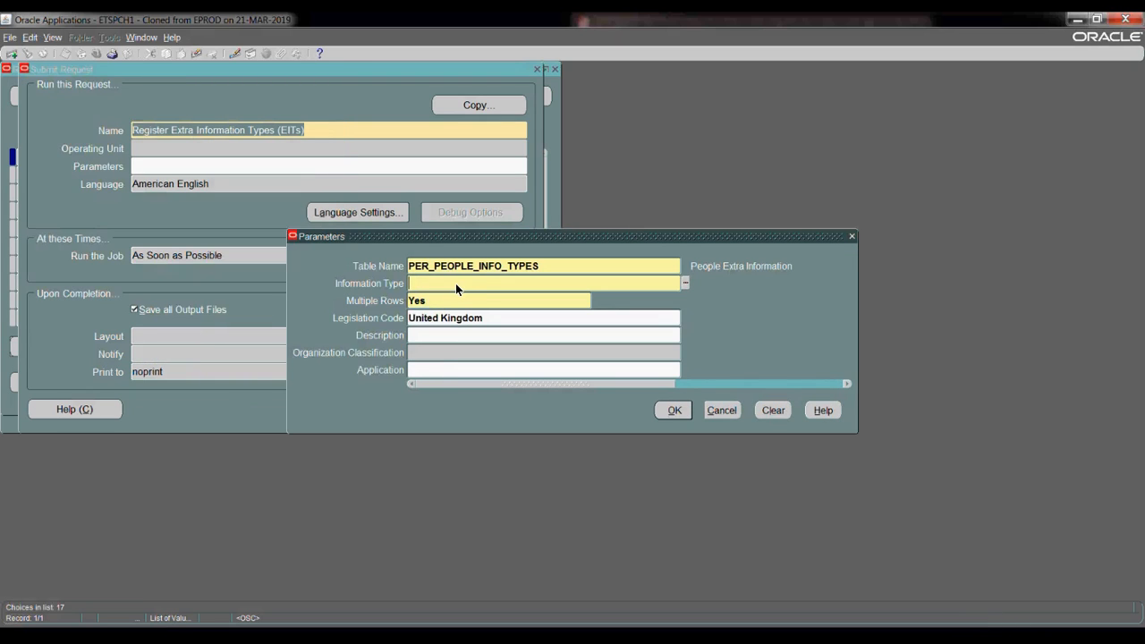
type("Ex")
key("Tab")
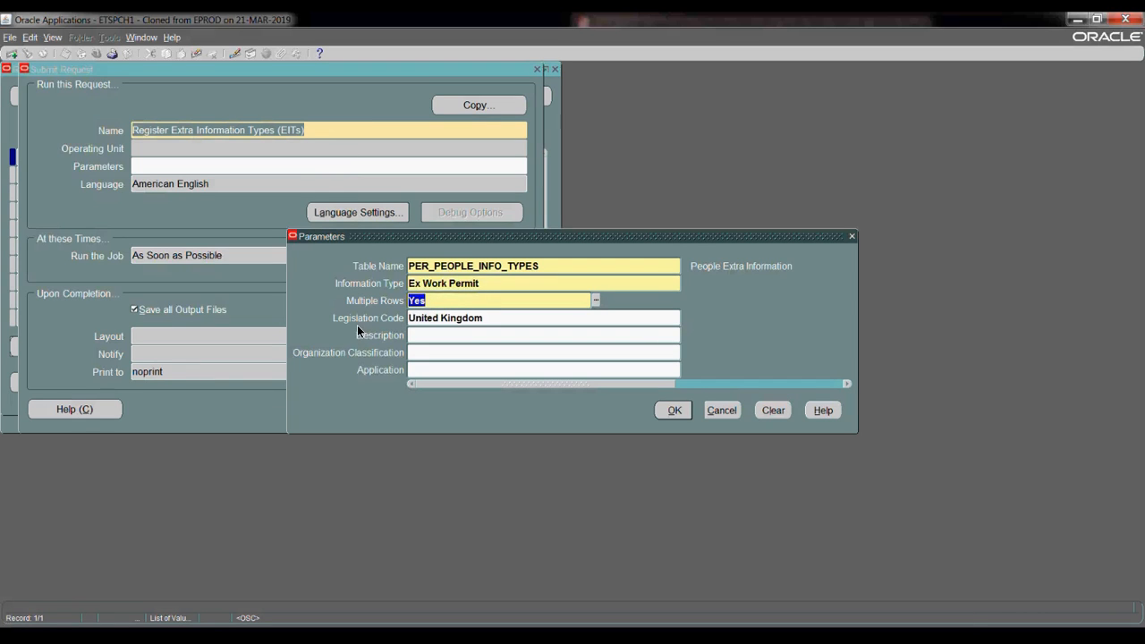
left_click(492, 319)
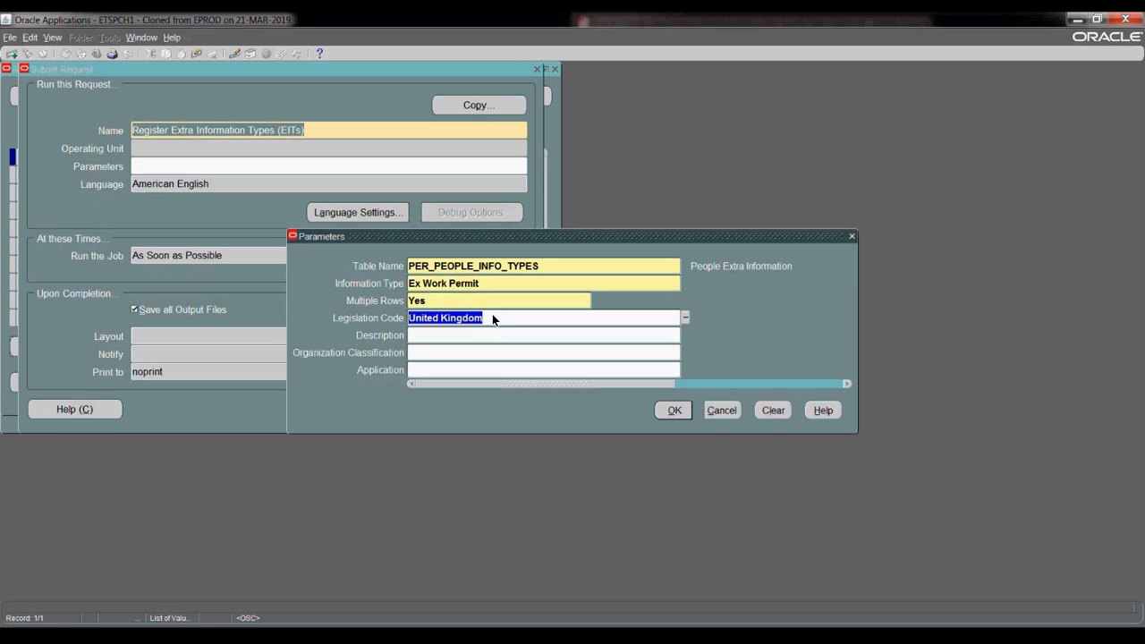
key("Delete")
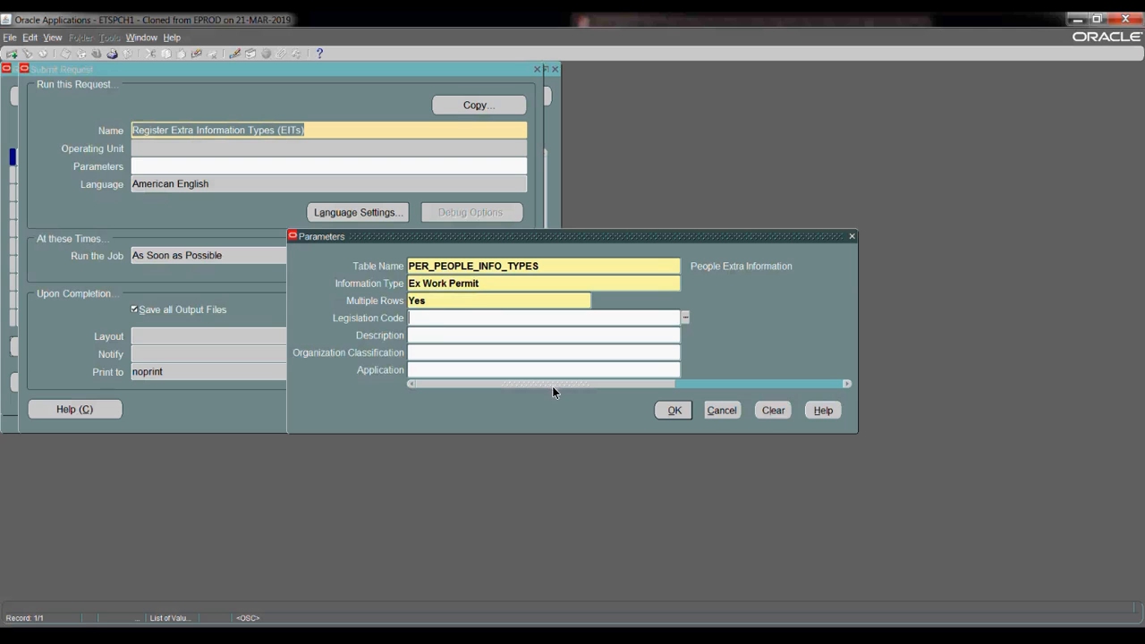
left_click(675, 410)
- Submit the EIT registration request and refresh until it completes normally
left_click(374, 409)
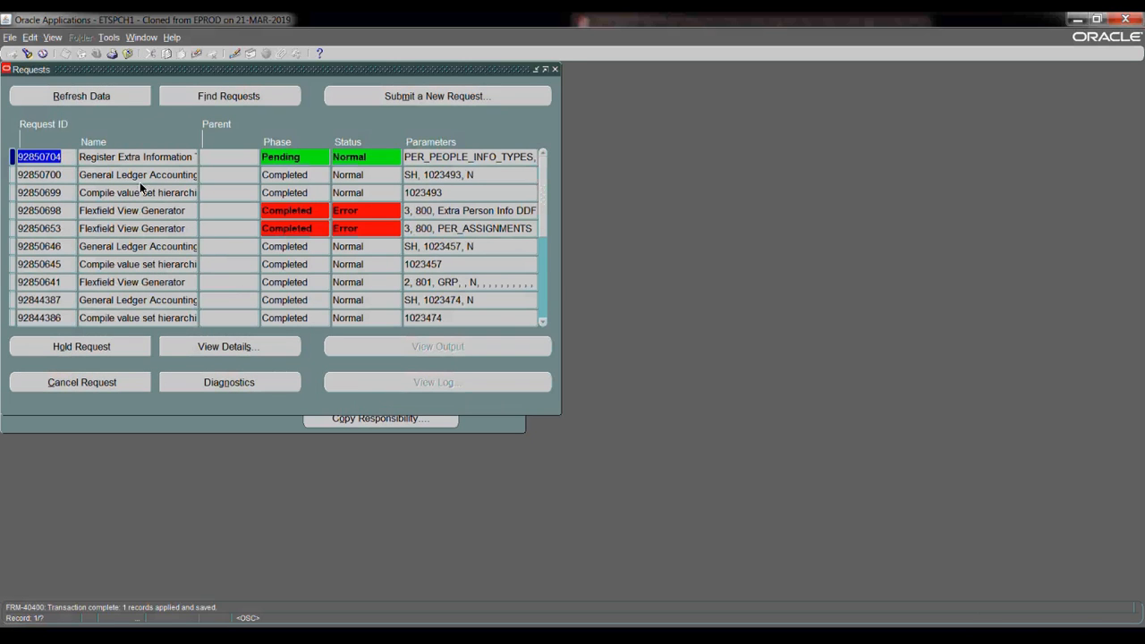
left_click(119, 97)
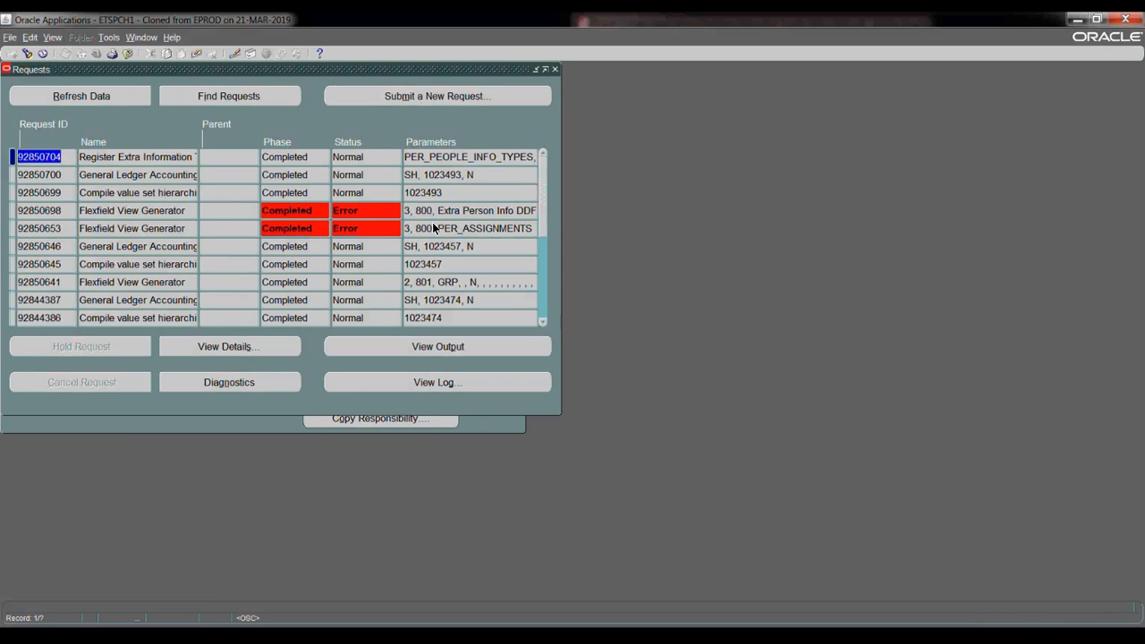
key("F4")
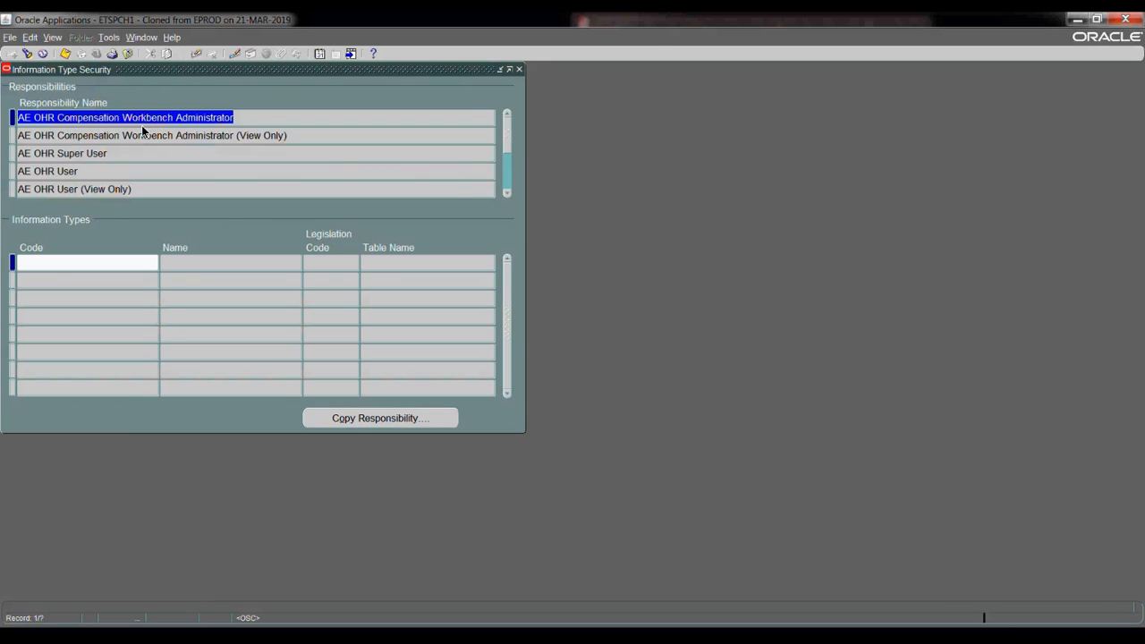
- Find Excel HCM Super User, add the Ex Work Permit information type, and save
key("F11")
type("E")
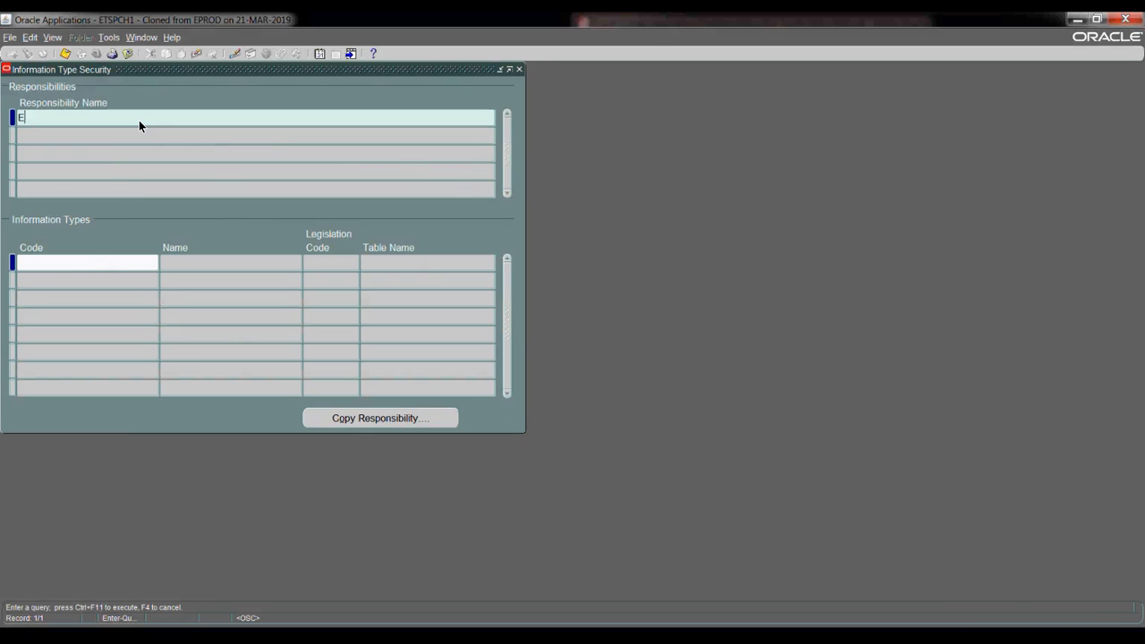
type("xcel%")
key("ctrl+F11")
left_click(80, 266)
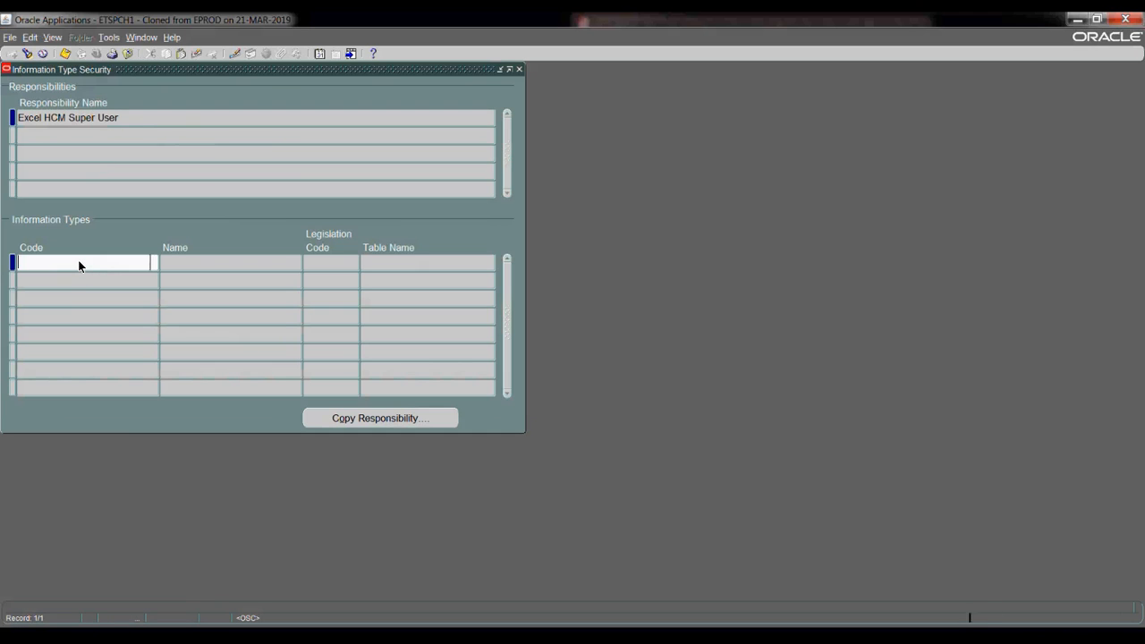
type("ex")
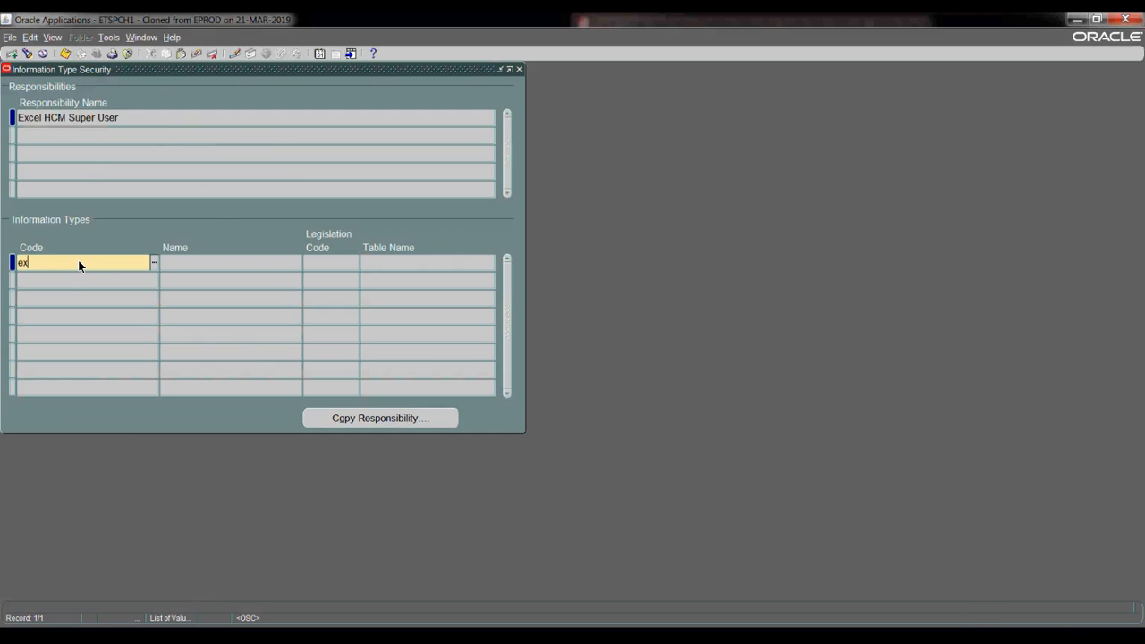
left_click(59, 286)
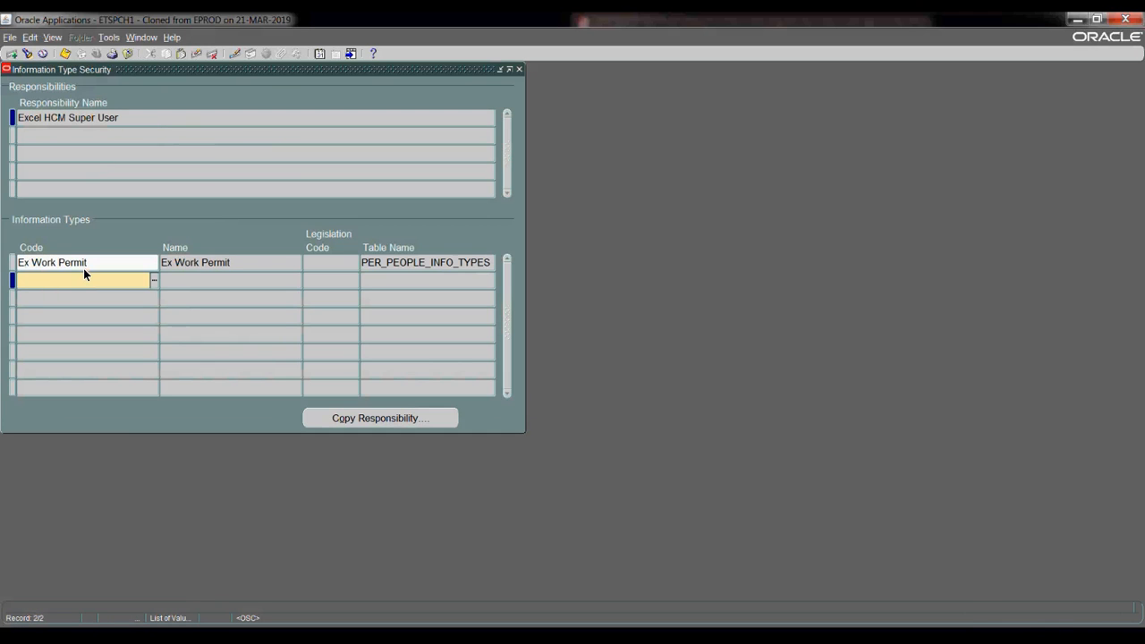
left_click(85, 261)
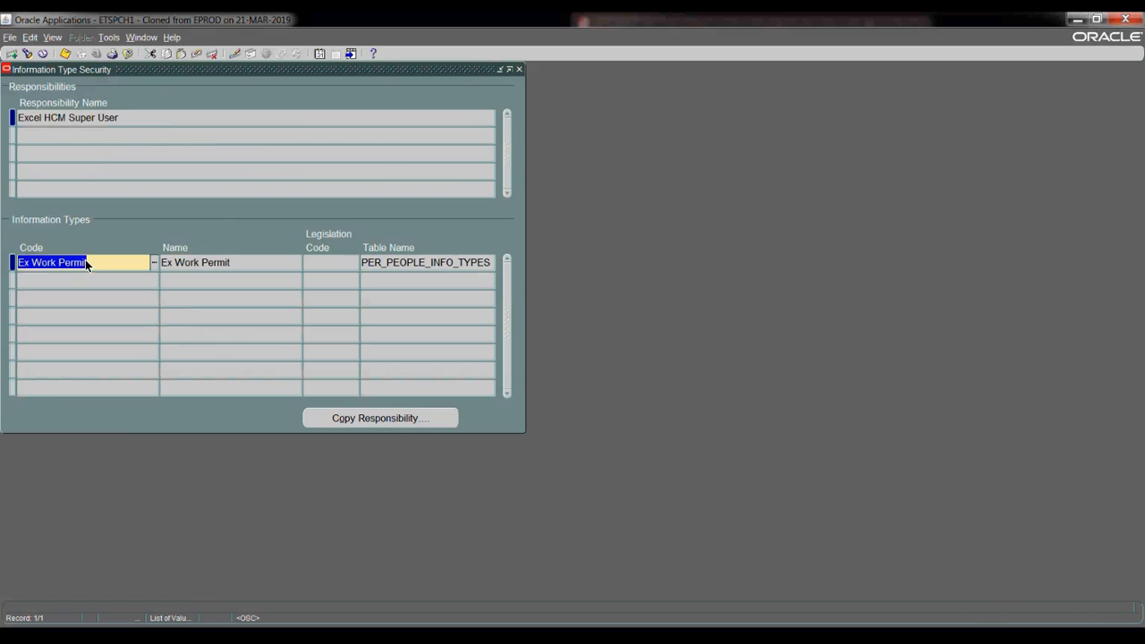
left_click(63, 55)
- Close the Information Type Security window and expand People in the Navigator
left_click(519, 70)
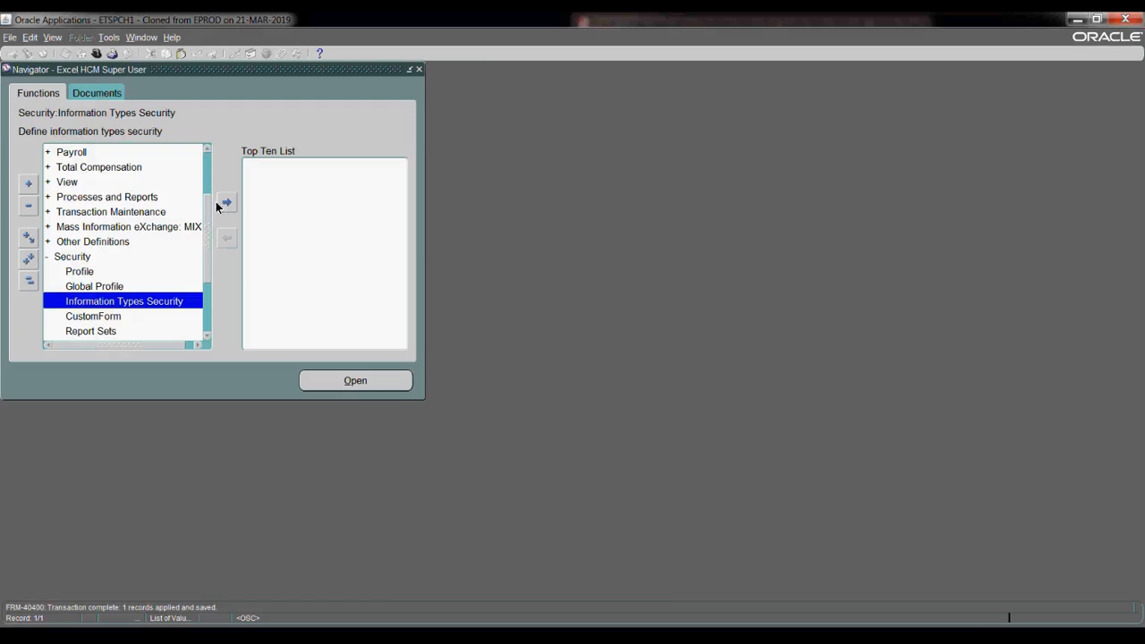
scroll(212, 220, "up", 2)
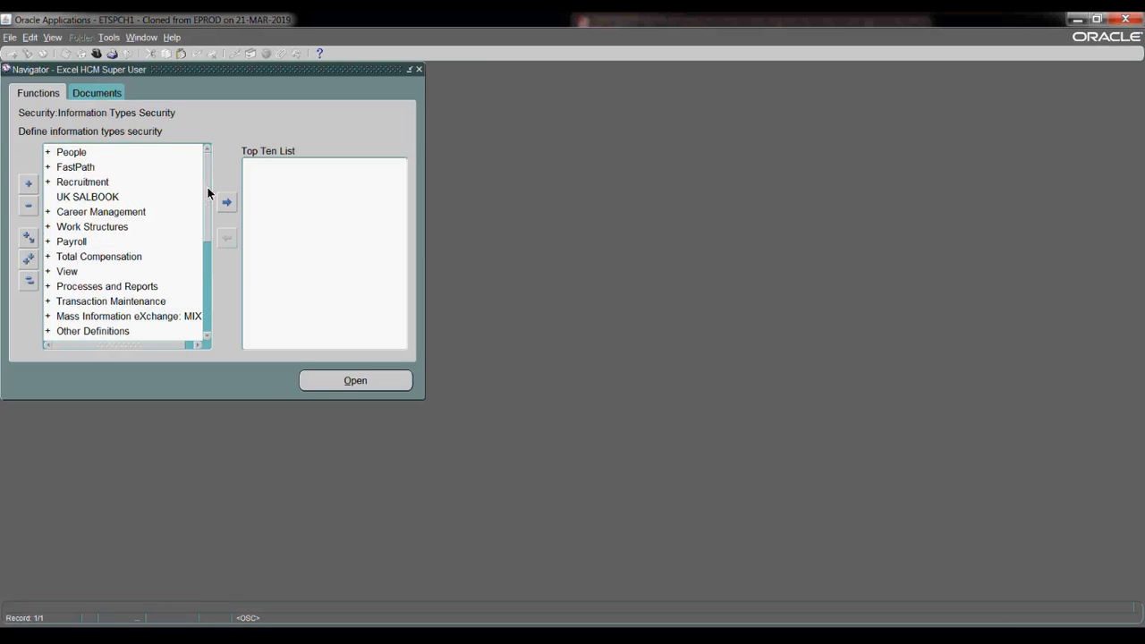
left_click(176, 159)
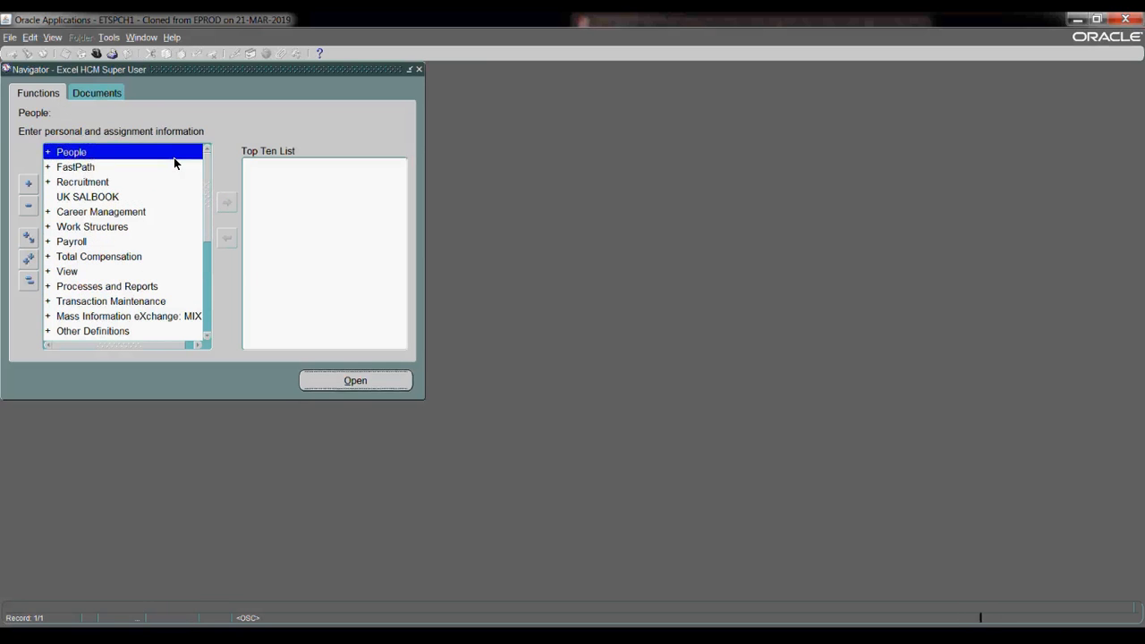
double_click(175, 158)
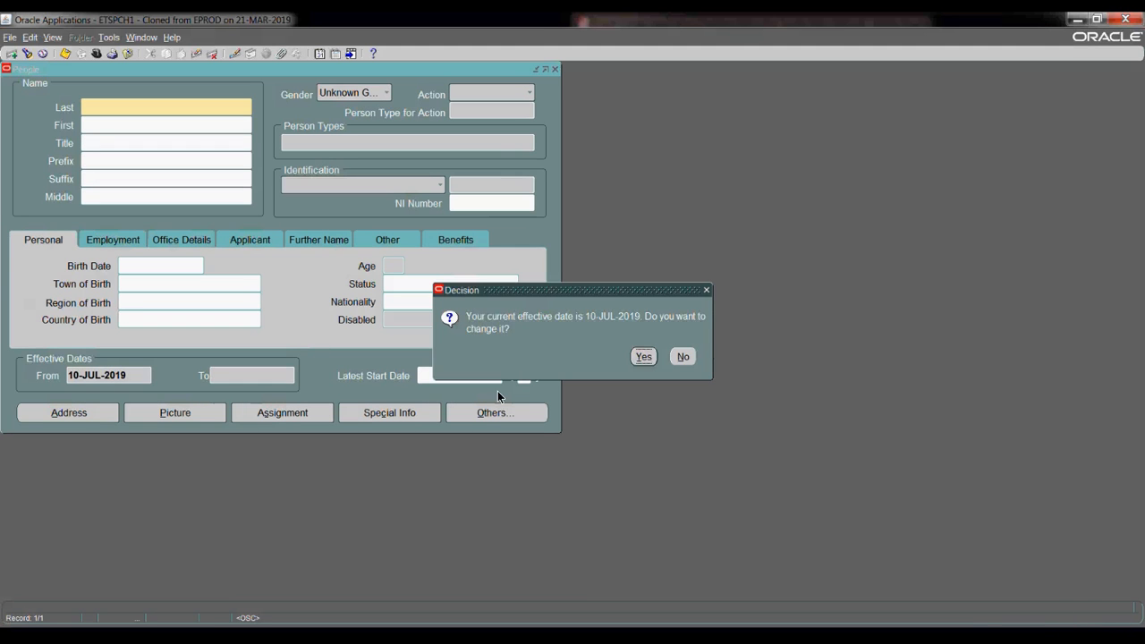
- Keep the current effective date and look up the employee by name
left_click(681, 358)
type("smith%")
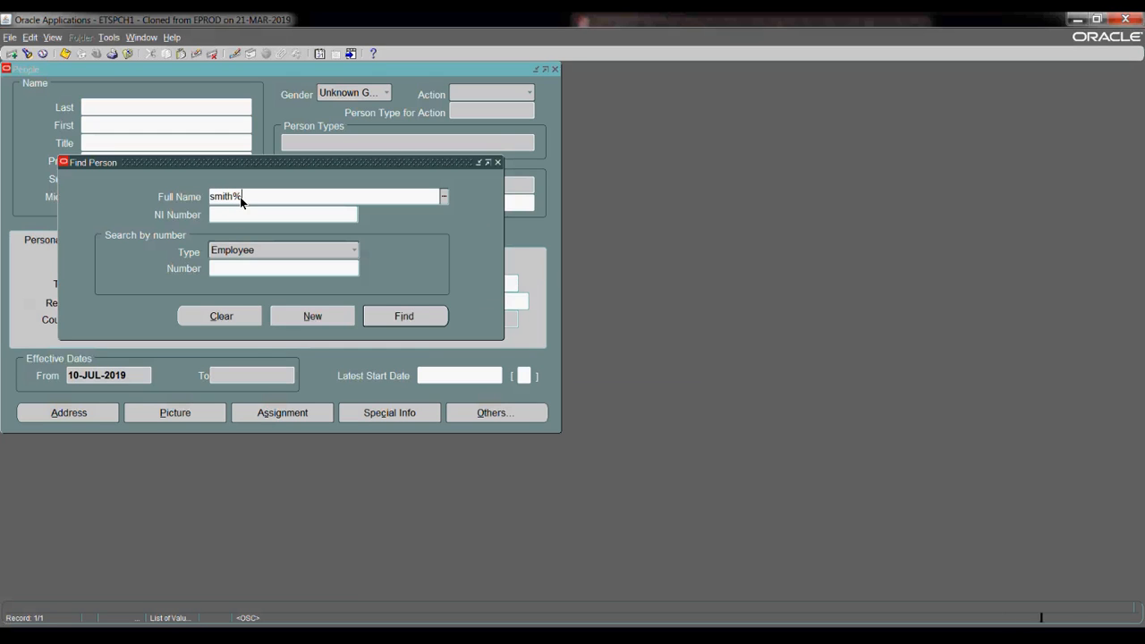
key("Tab")
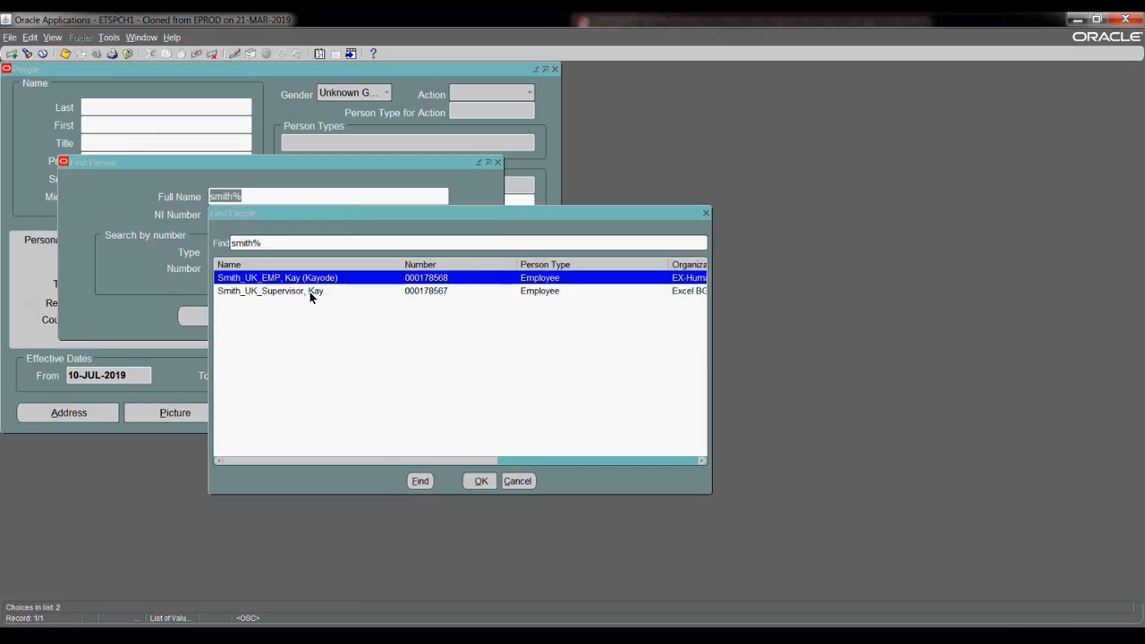
key("Return")
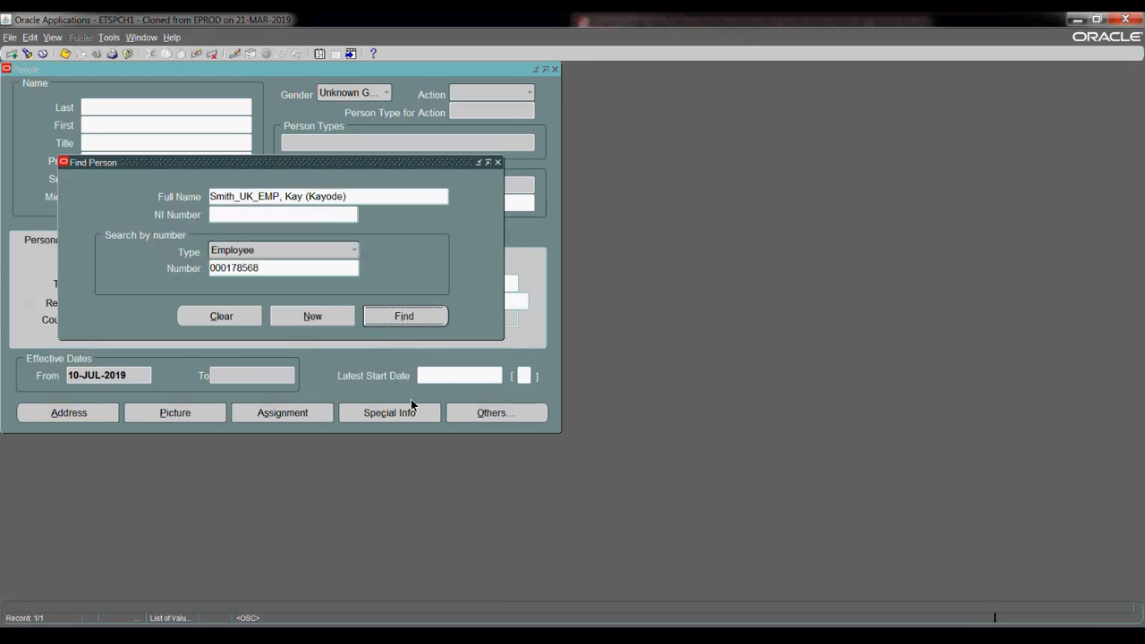
key("Return")
- Open the employee's Extra Information from the Others options
left_click(466, 417)
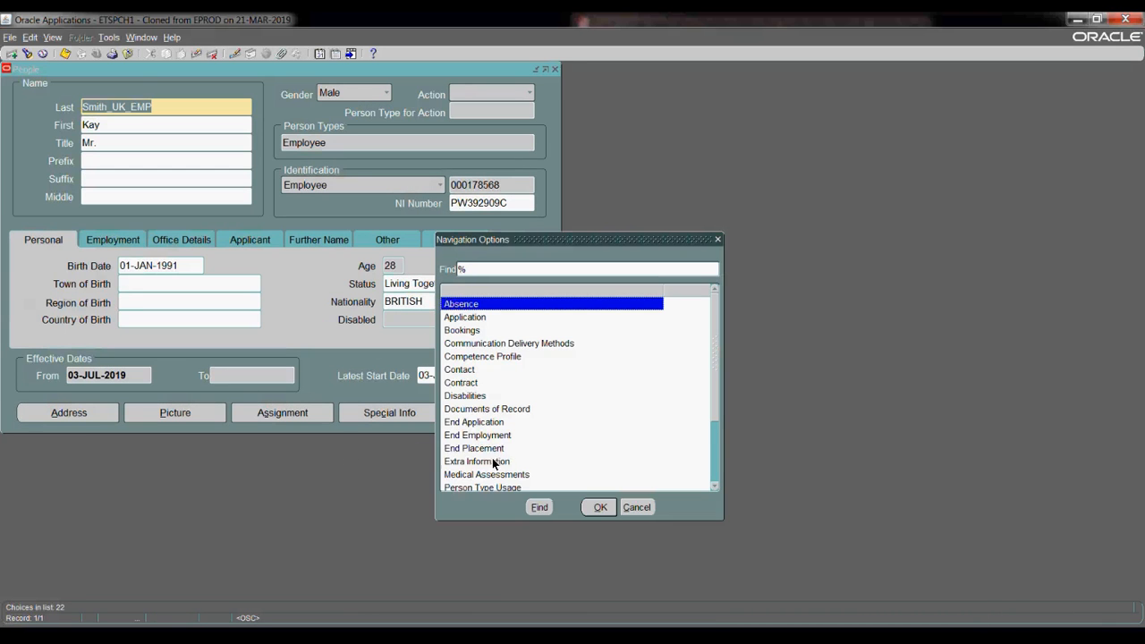
left_click(494, 462)
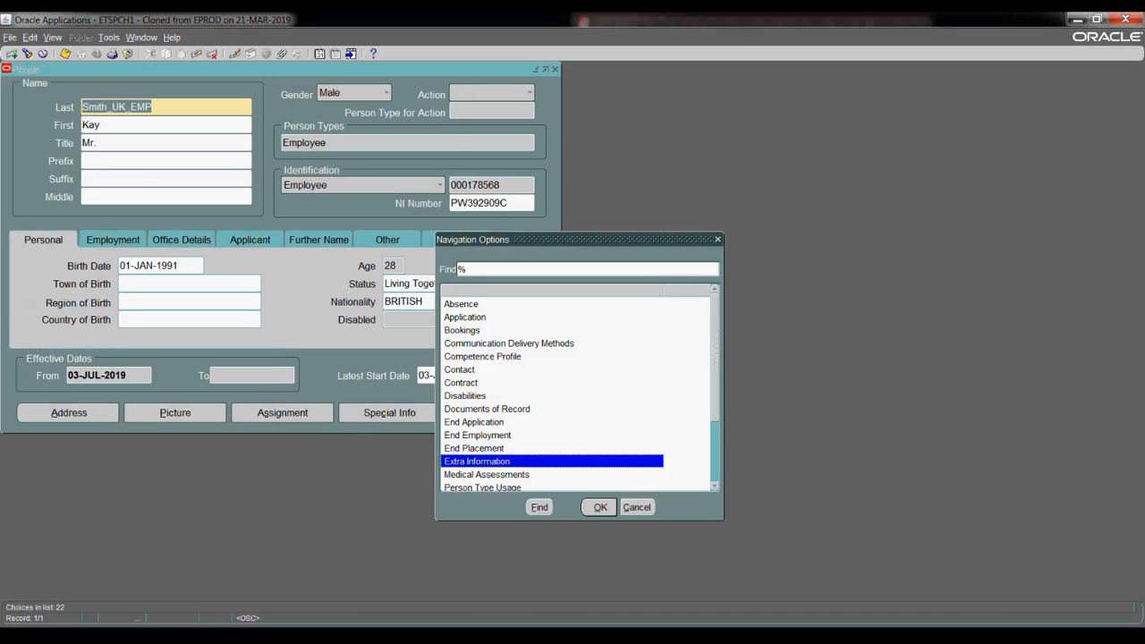
left_click(121, 344)
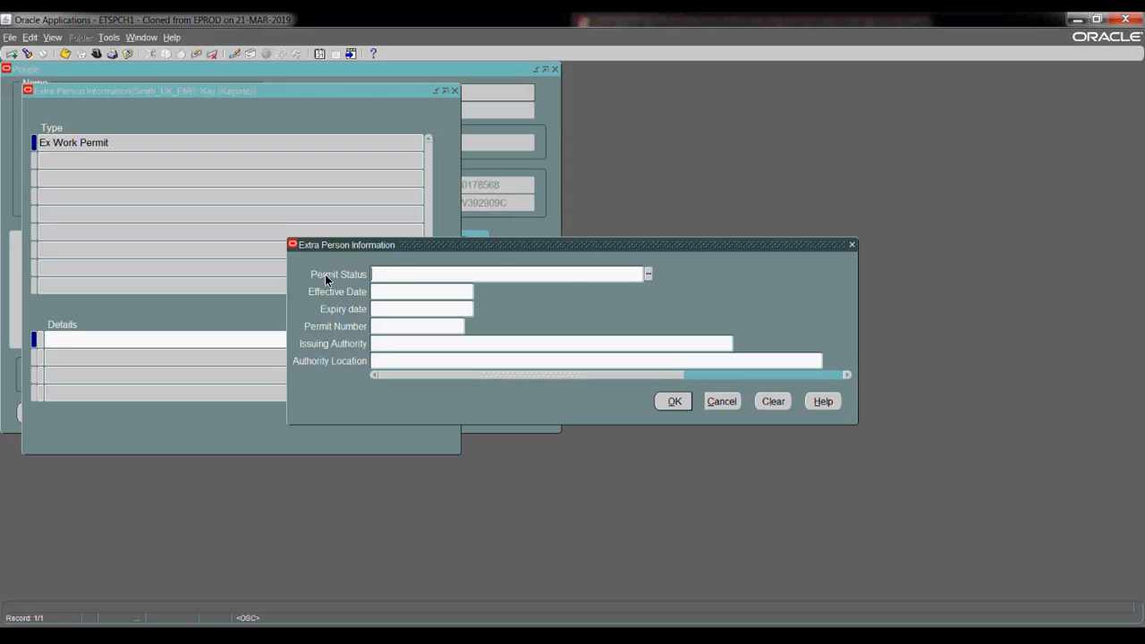
- Pick Permanent as the permit status, then cancel the Ex Work Permit details unsaved
left_click(649, 275)
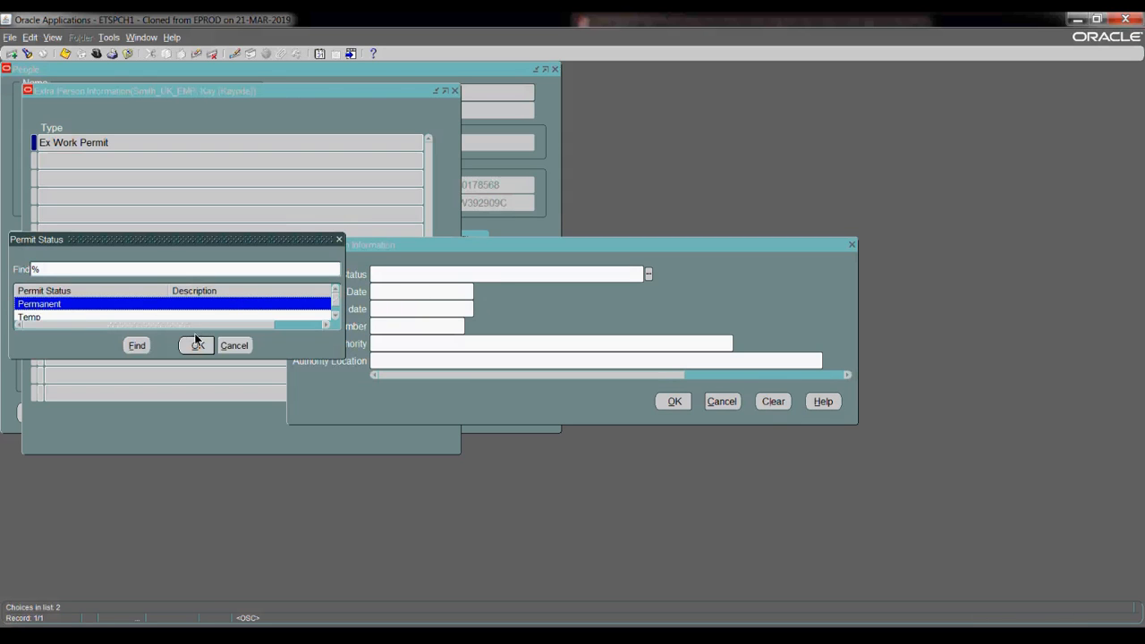
key("Return")
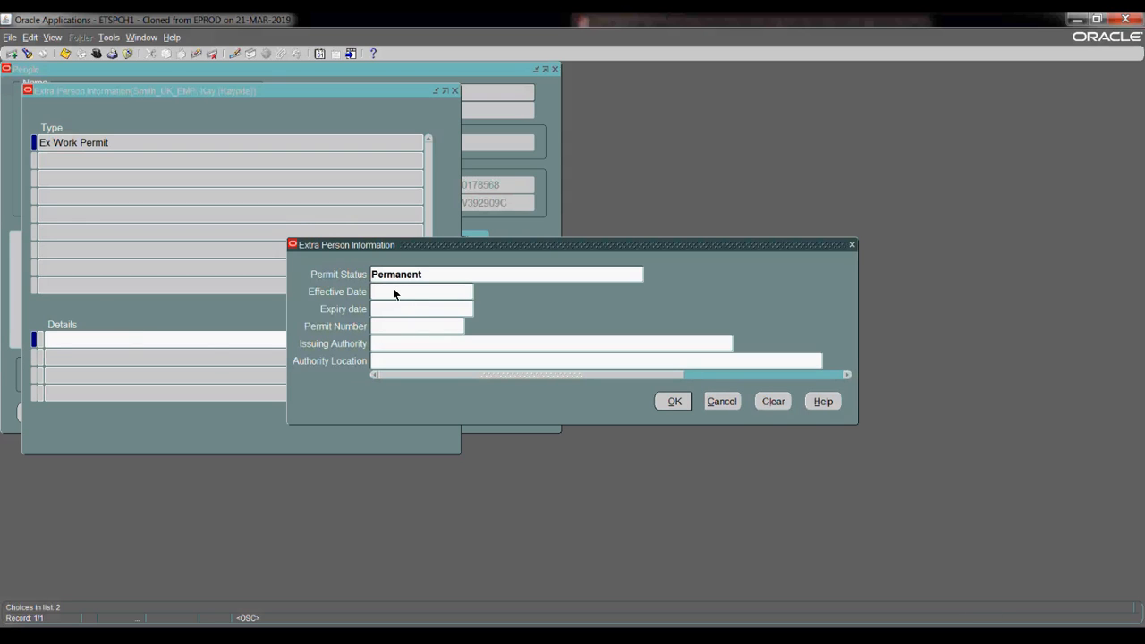
left_click(395, 329)
left_click(709, 403)
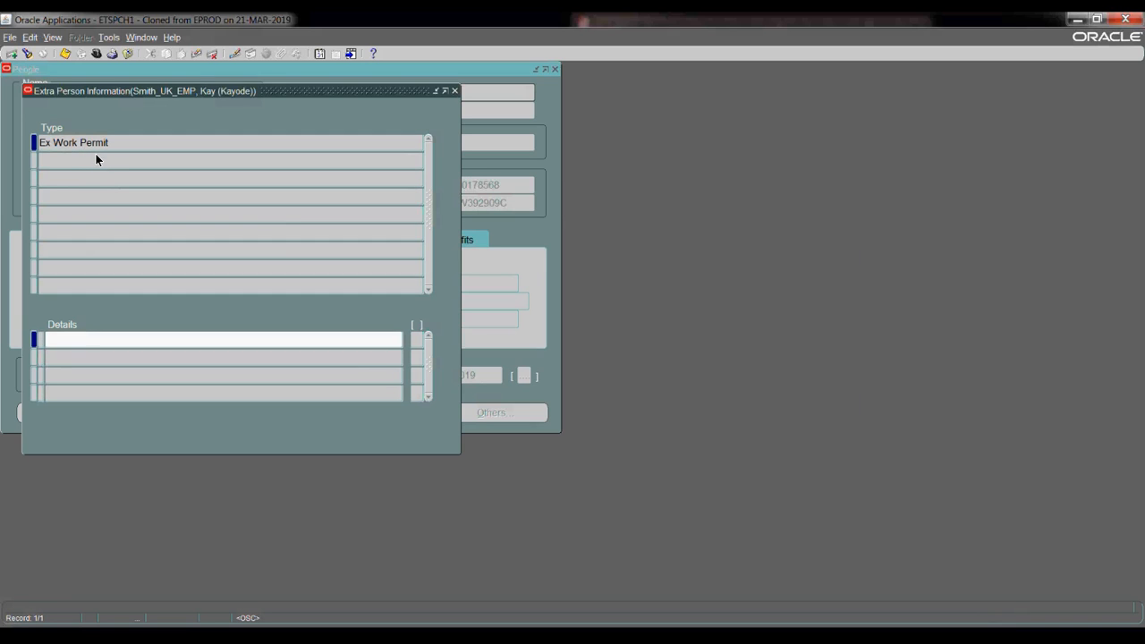
- Try adding another information type row below Ex Work Permit
left_click(97, 161)
key("Up")
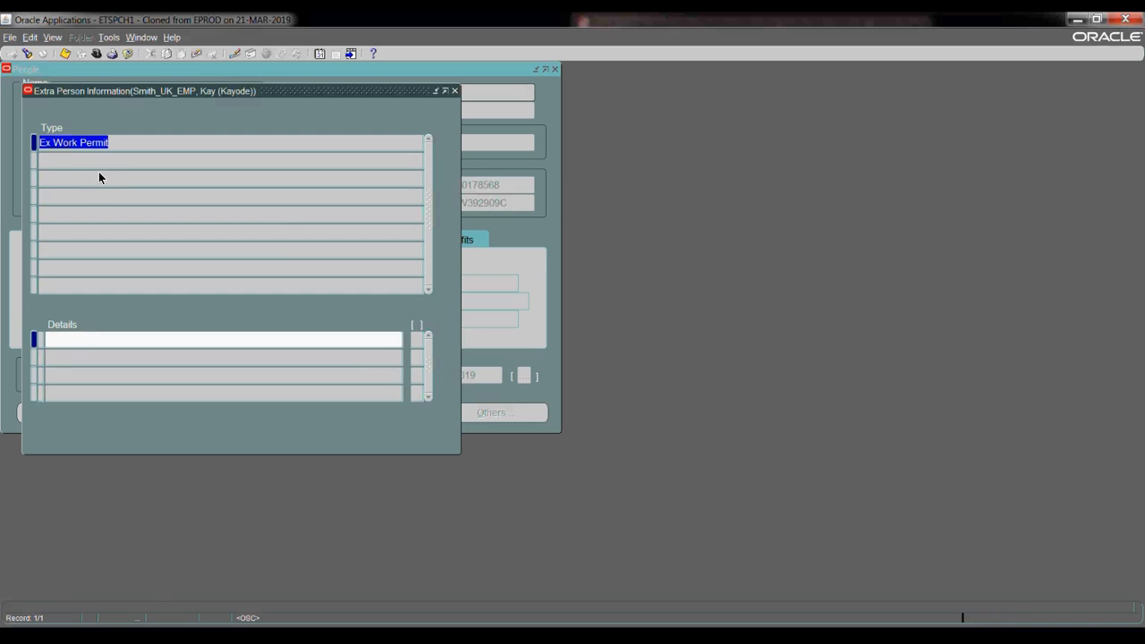
left_click(101, 183)
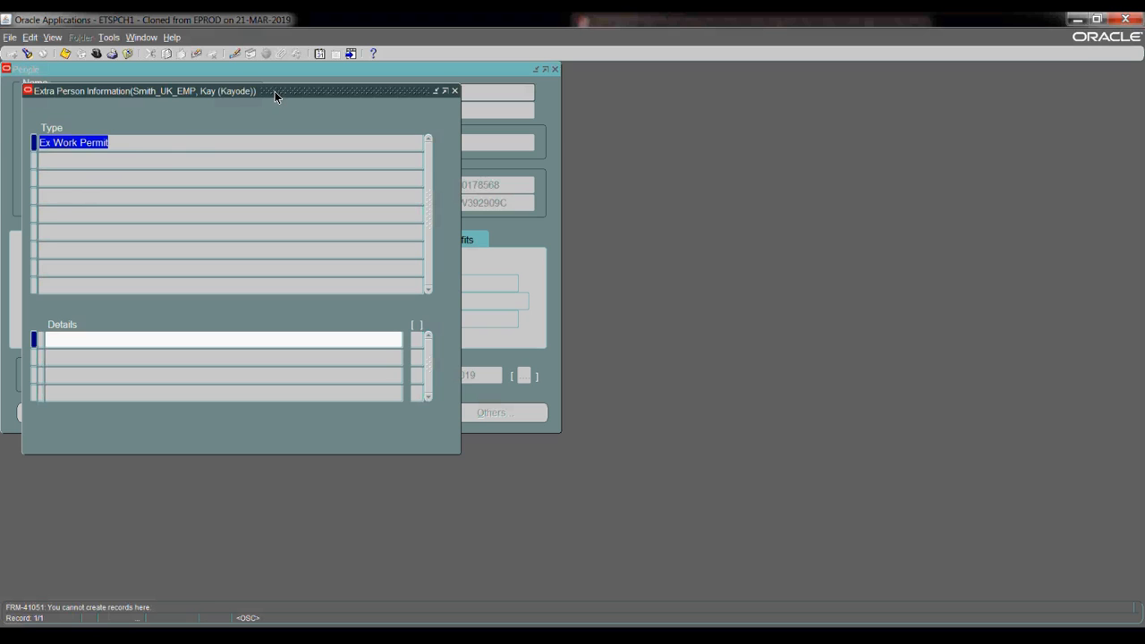
- Move the Extra Person Information window aside to the right
left_click_drag(278, 93, 288, 96)
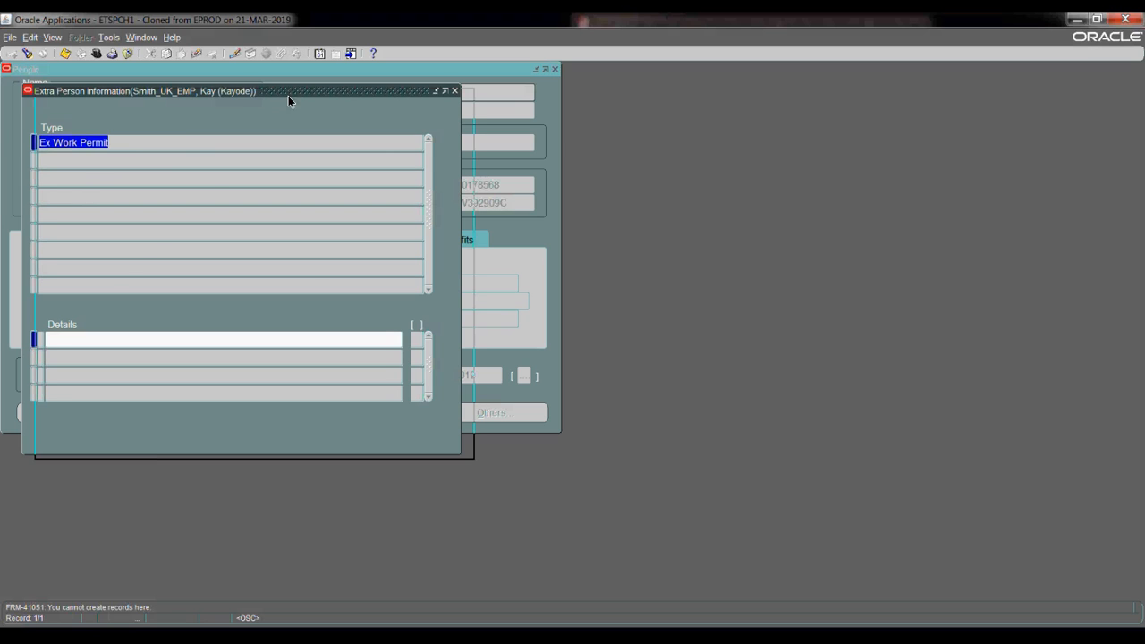
left_click_drag(377, 137, 598, 213)
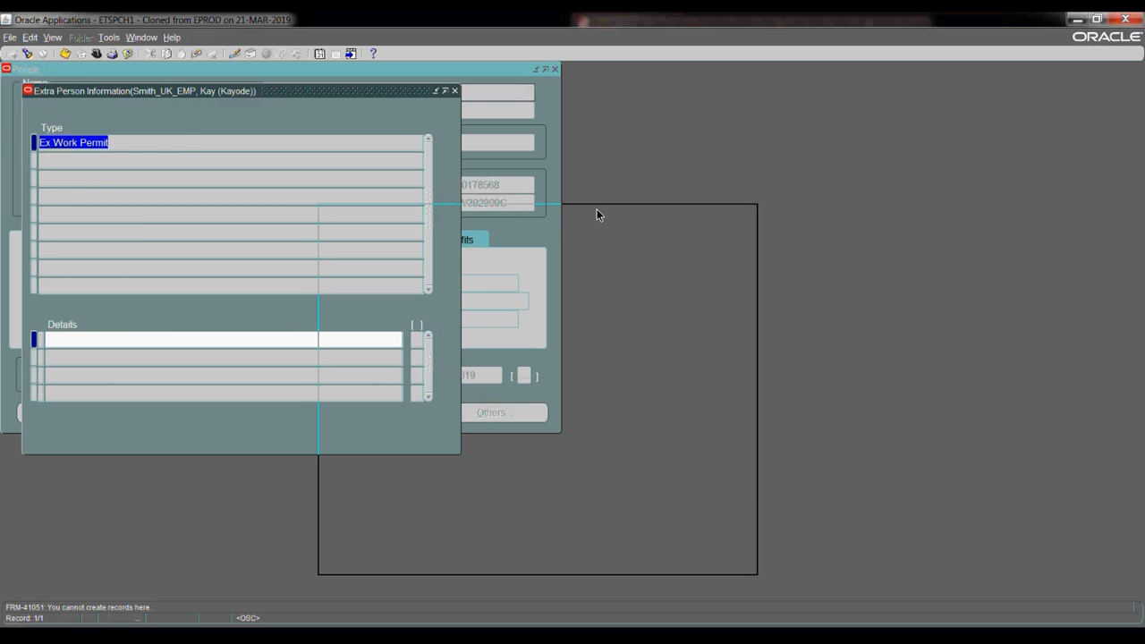
left_click_drag(597, 210, 597, 209)
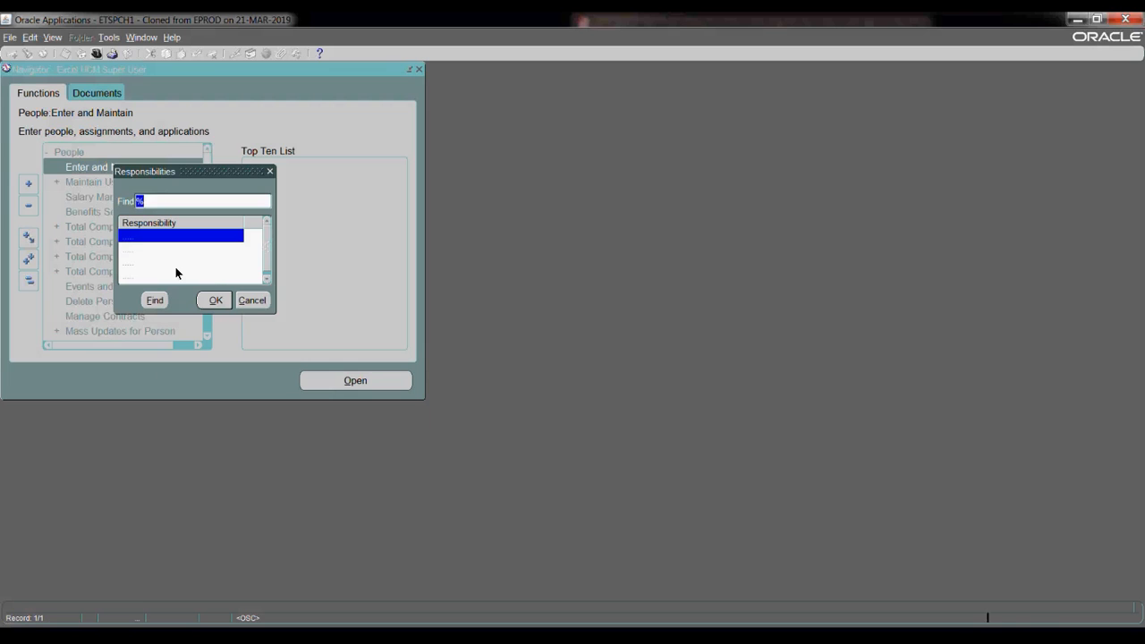
- Switch to the System Administrator responsibility
left_click(174, 267)
double_click(175, 266)
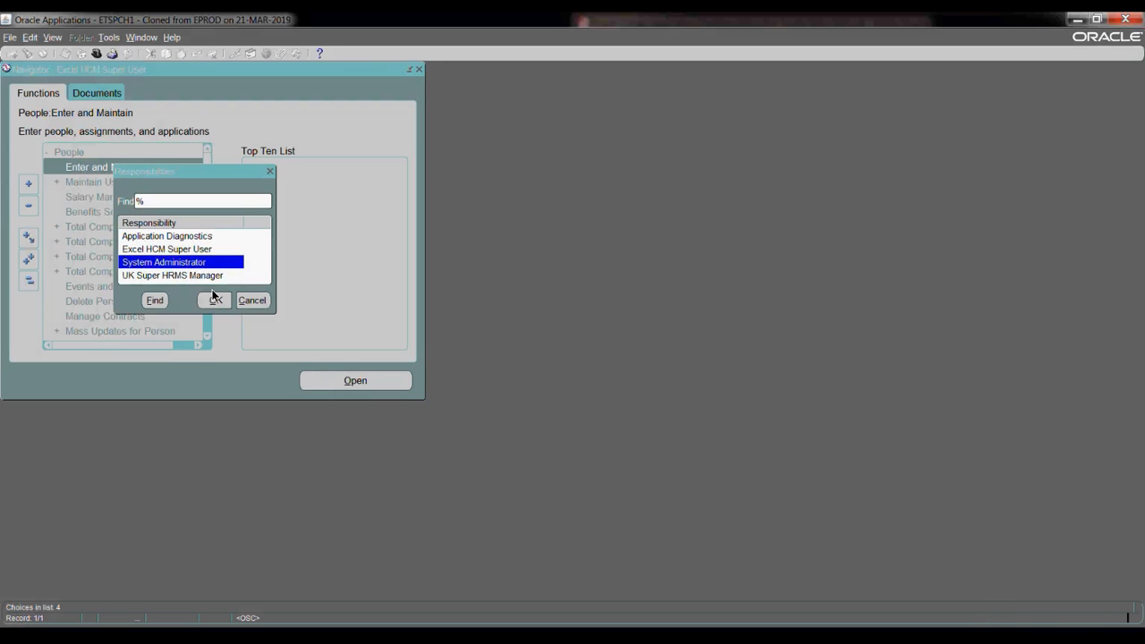
left_click(215, 298)
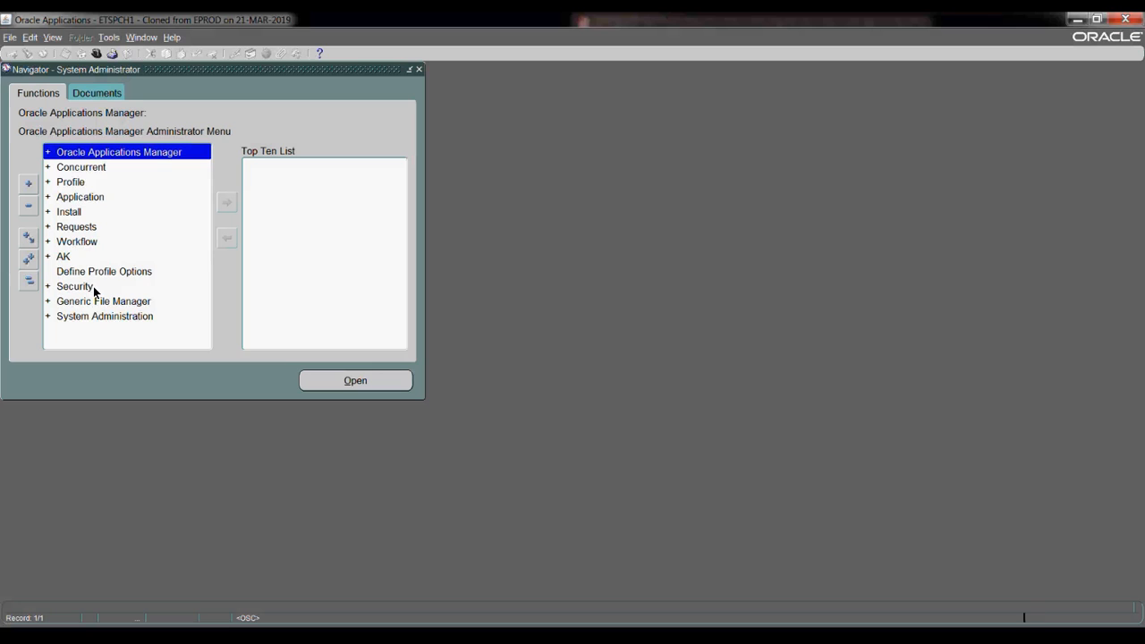
- Expand Application > Flexfield > Descriptive in the Navigator
left_click(88, 199)
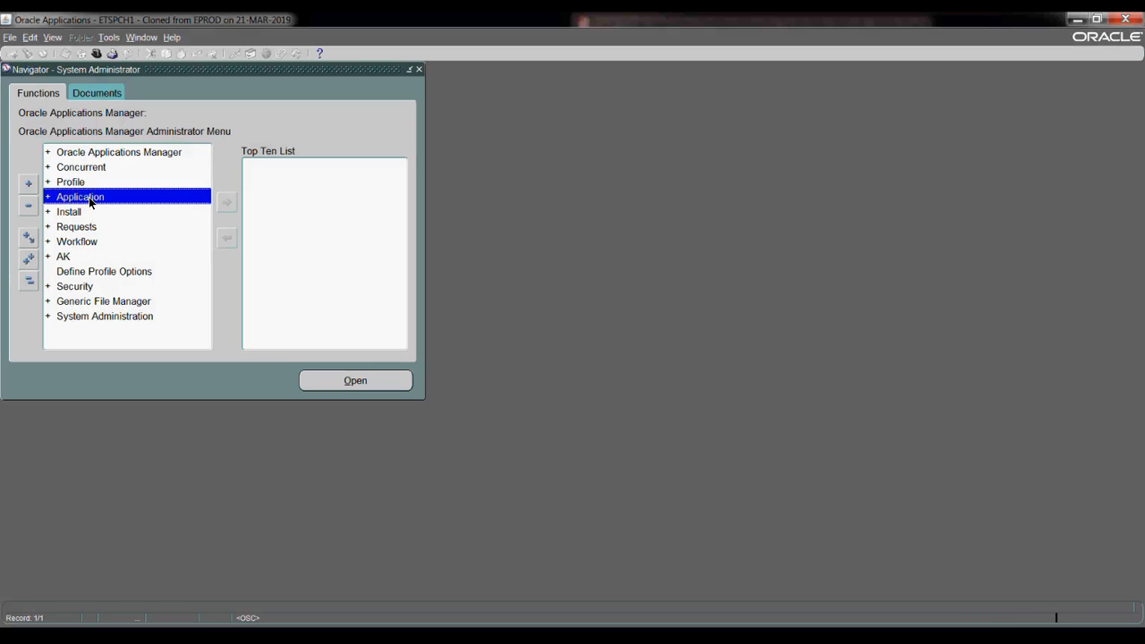
double_click(89, 197)
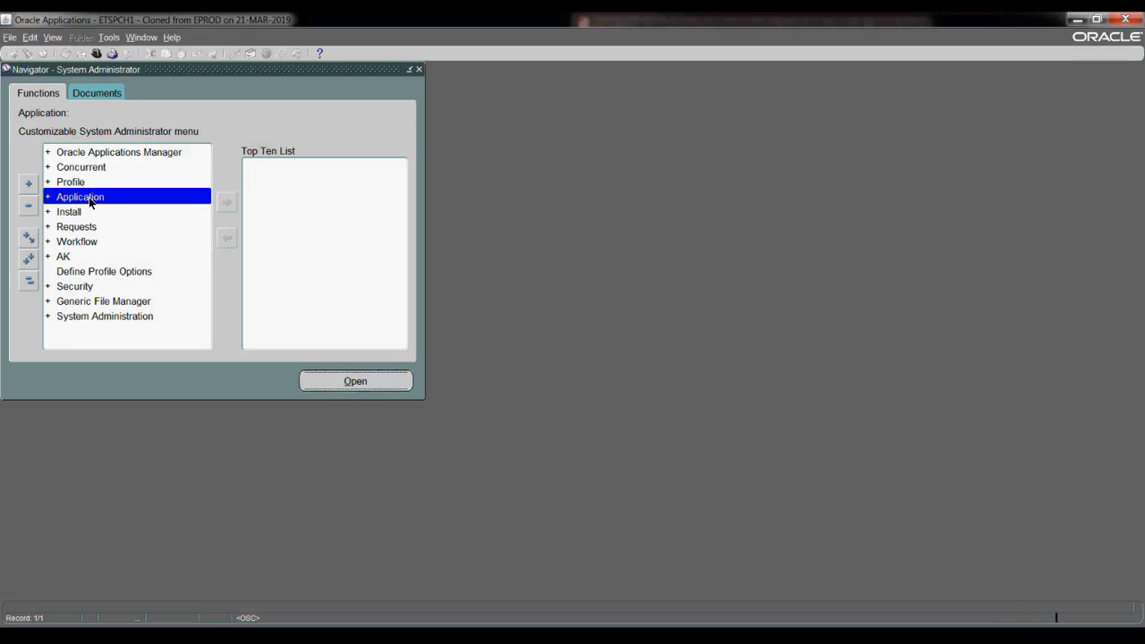
left_click(99, 257)
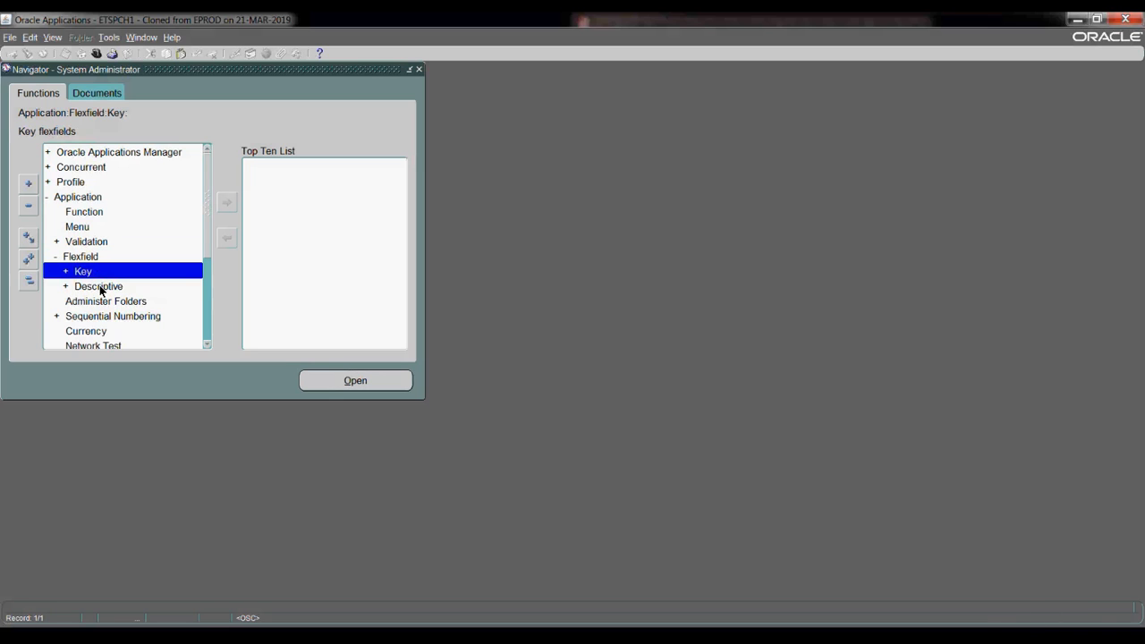
left_click(101, 291)
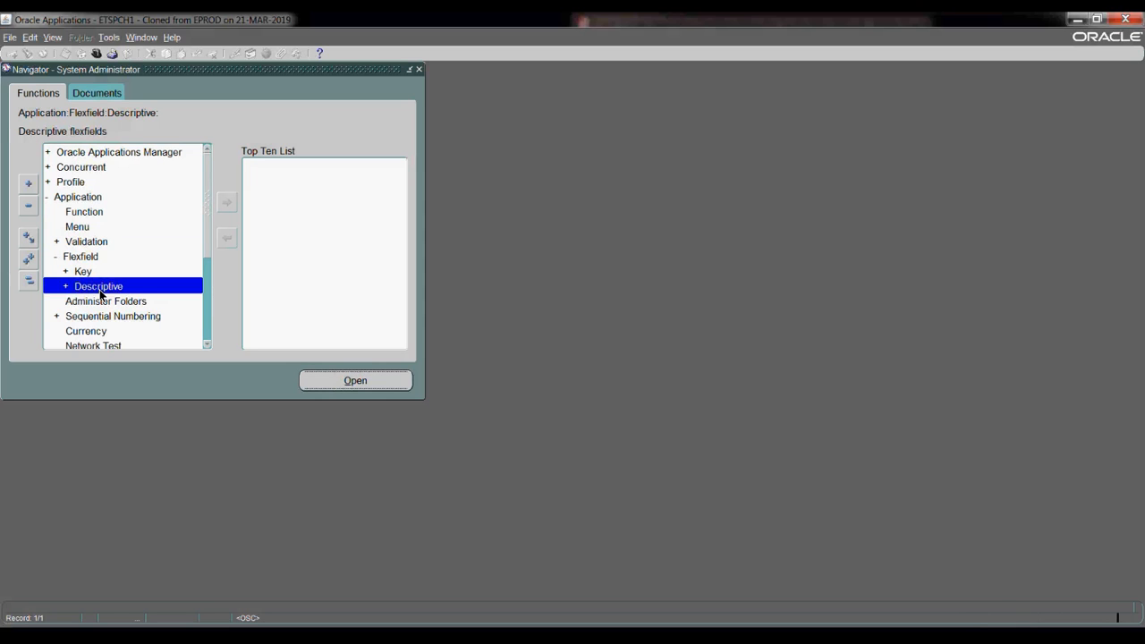
double_click(101, 293)
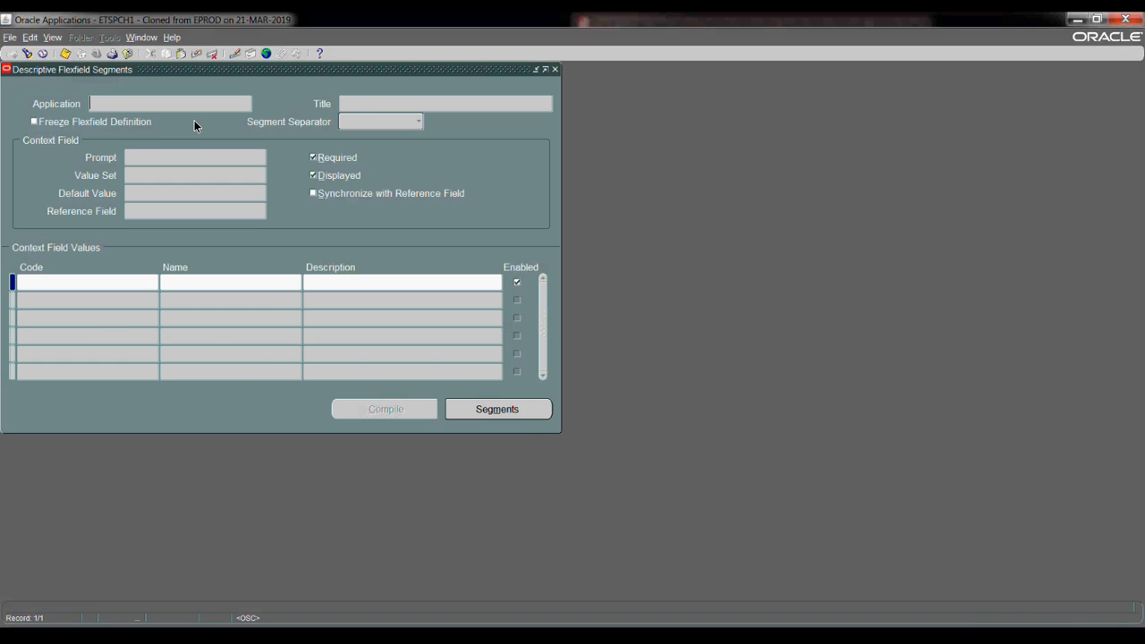
- Query the descriptive flexfield titled Extra%Person% (Extra Person Information)
key("F11")
left_click(359, 103)
type("Extra")
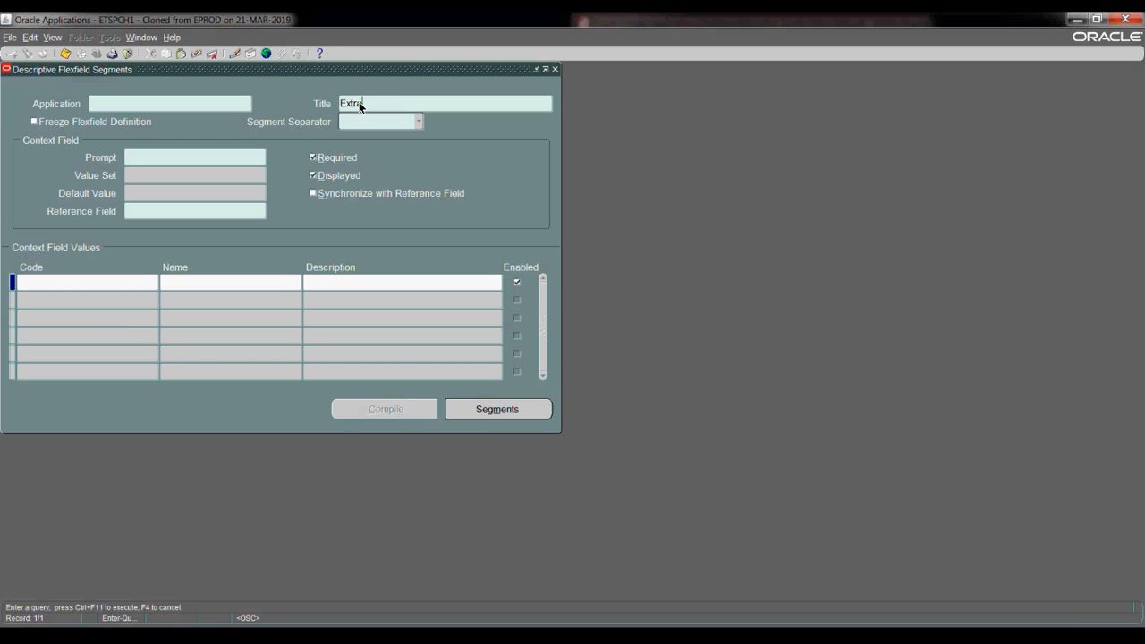
type("%Person%")
key("ctrl+F11")
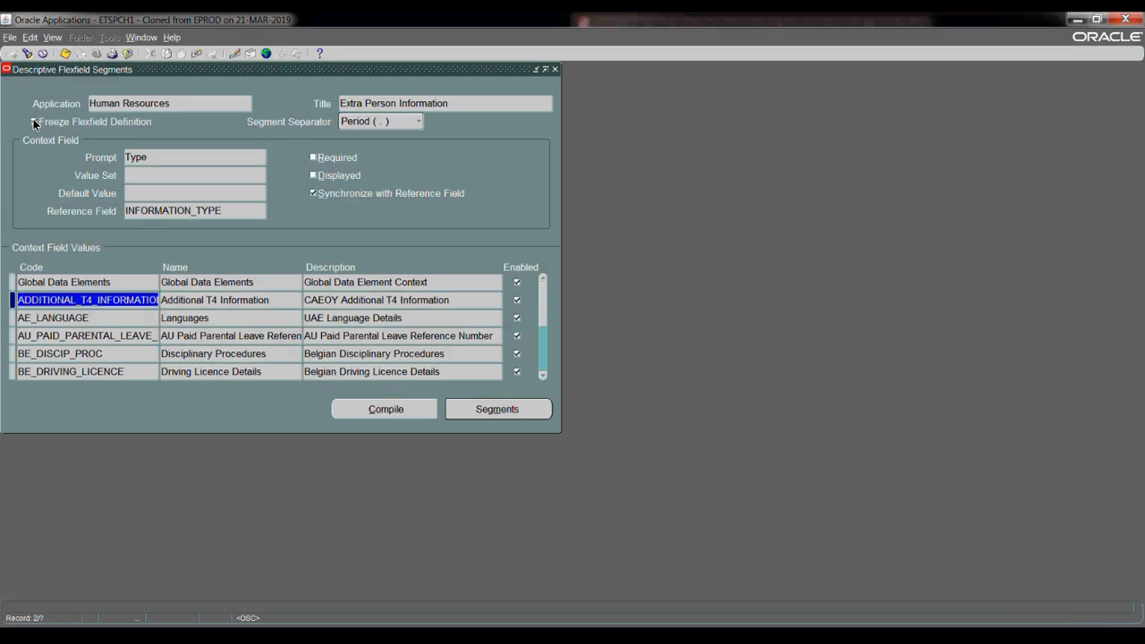
- Uncheck Freeze Flexfield Definition and accept the unfreezing caution
left_click(35, 122)
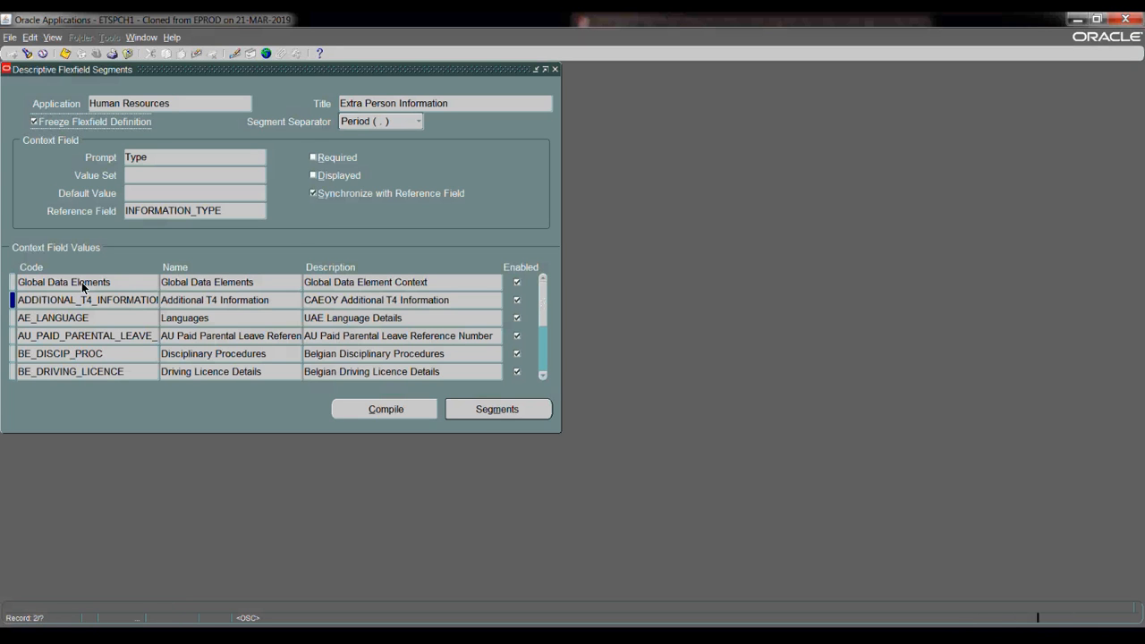
left_click(631, 364)
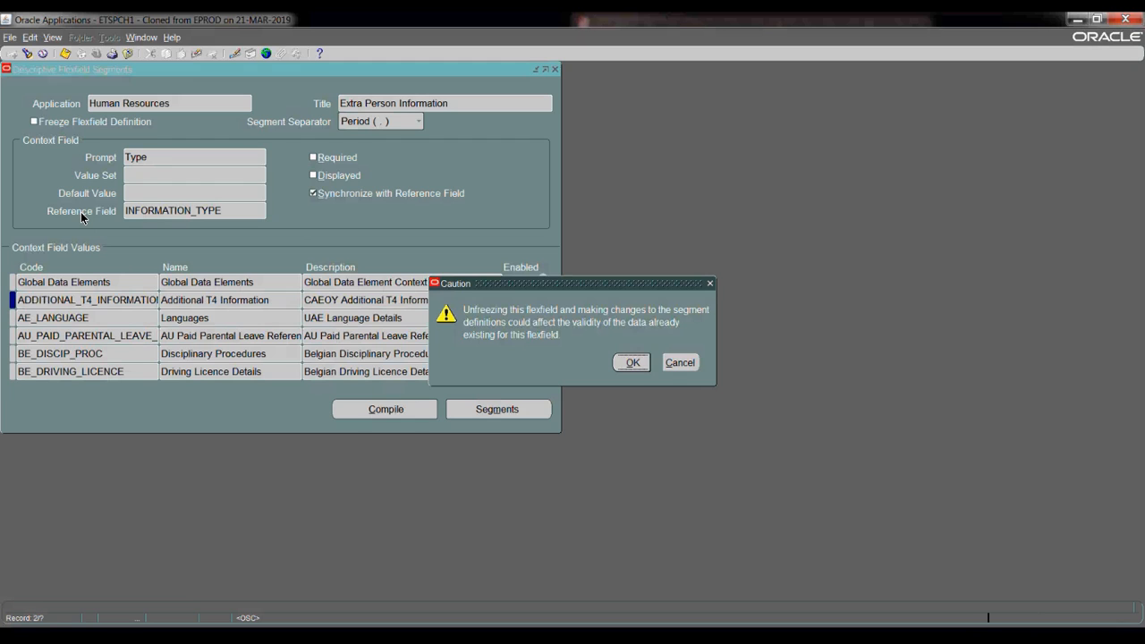
key("Return")
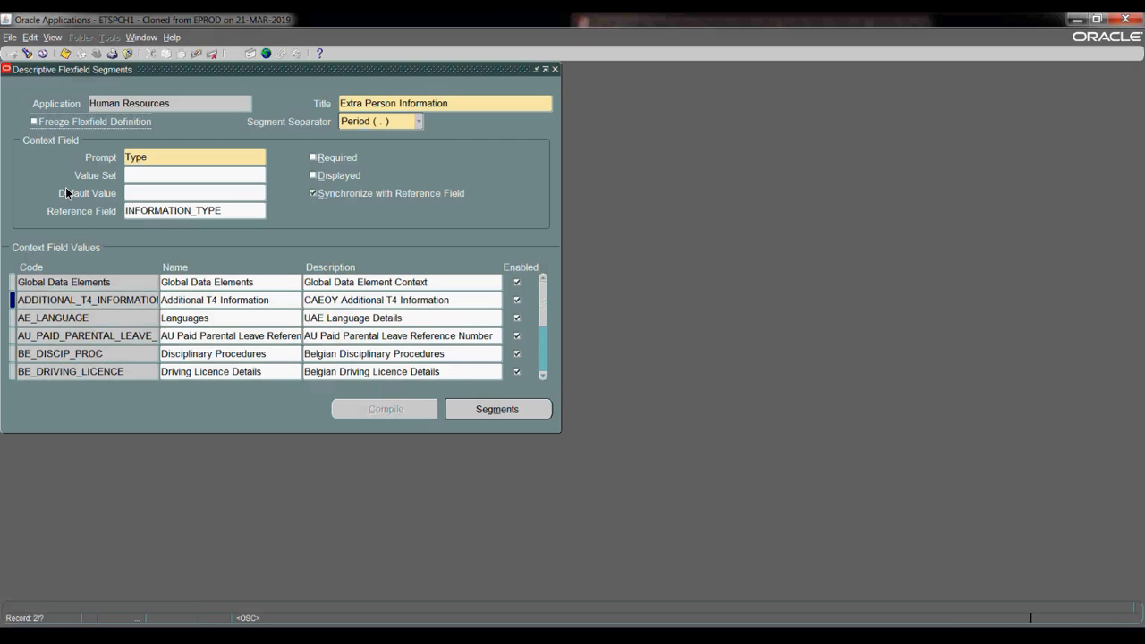
- Add a new context Ex Passport Details and open its Segments summary
key("ctrl+Down")
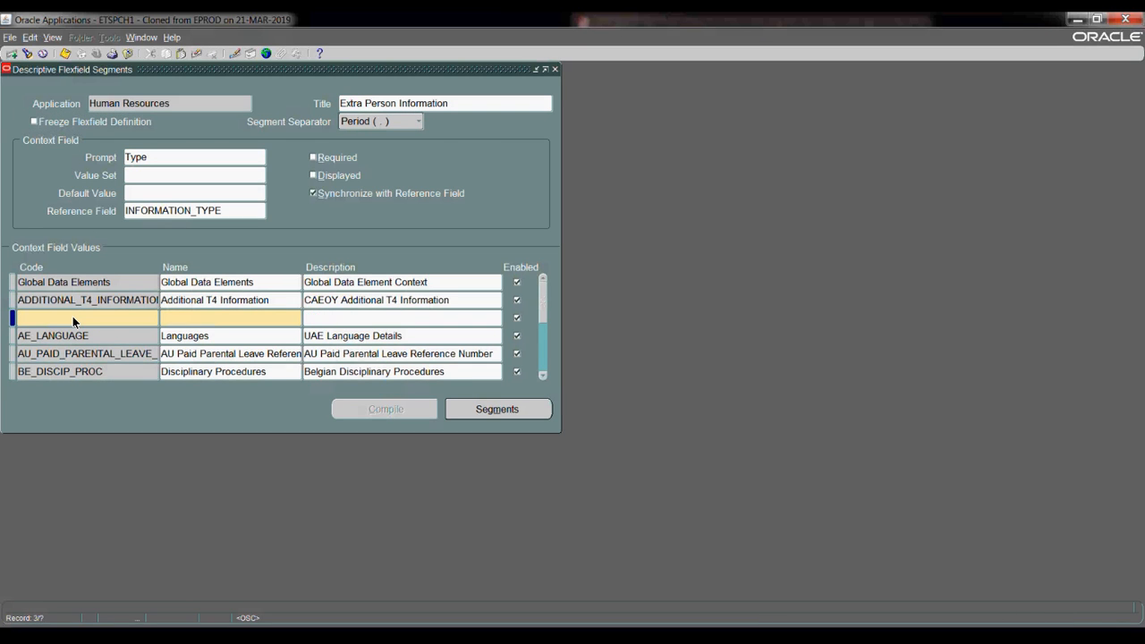
type("Ex Passport D")
type("etails")
key("Tab")
left_click(465, 410)
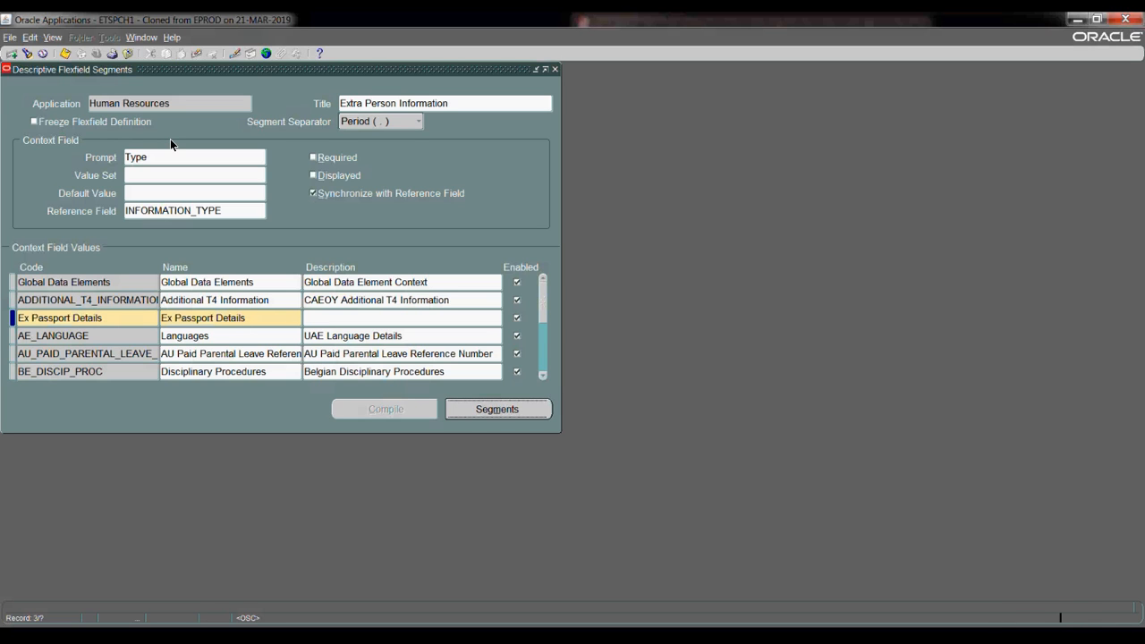
left_click(111, 154)
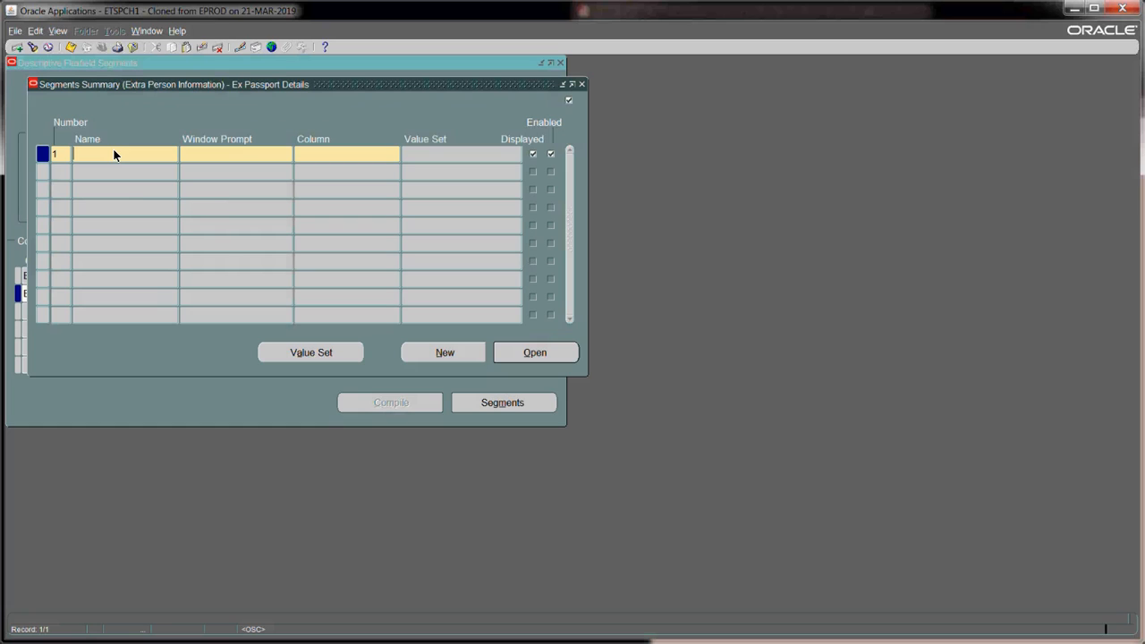
- Add segment Passport Number on column PEI_INFORMATION7, dismissing the display size caution
type("Passport Number")
left_click(323, 158)
type("pei%7%")
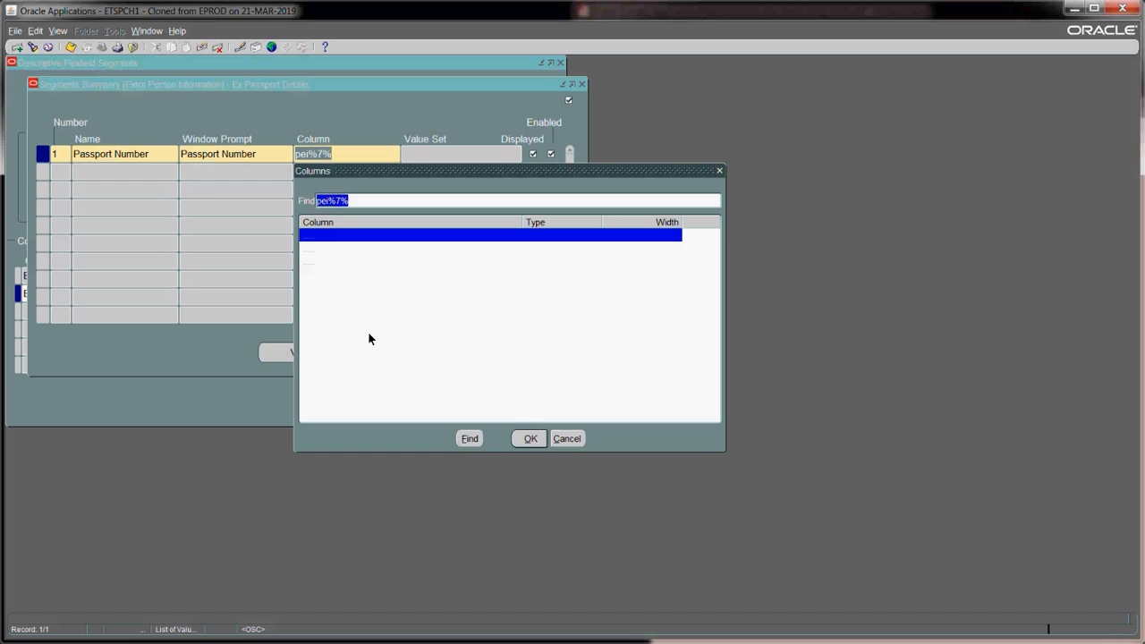
left_click(528, 439)
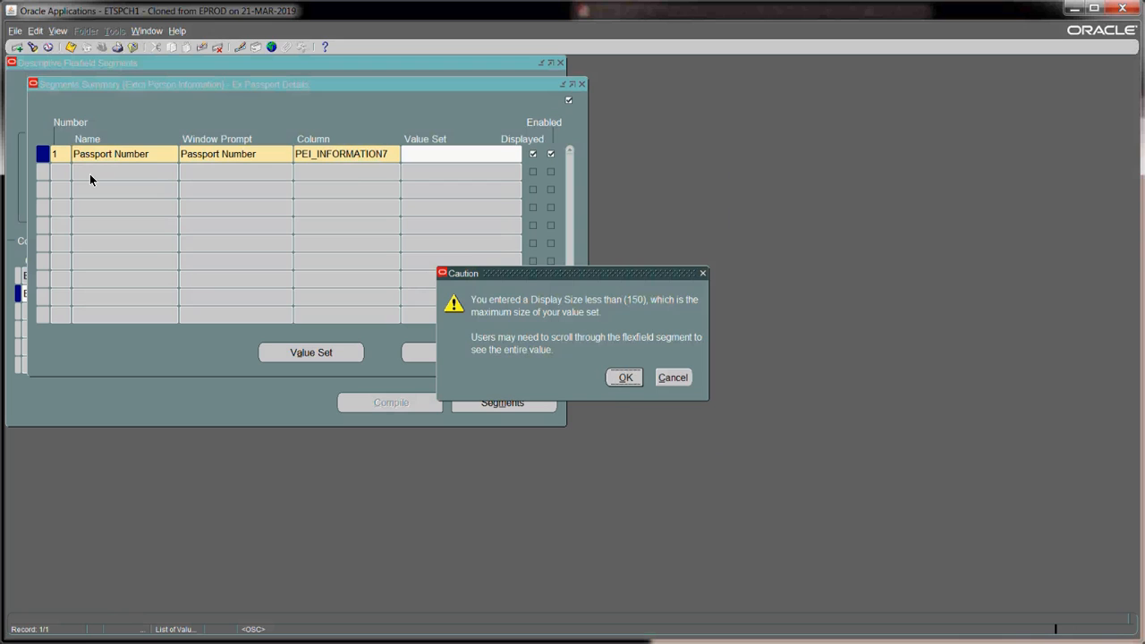
key("Return")
- Add the Issue Date segment on column PEI_INFORMATION8
type("Ussie")
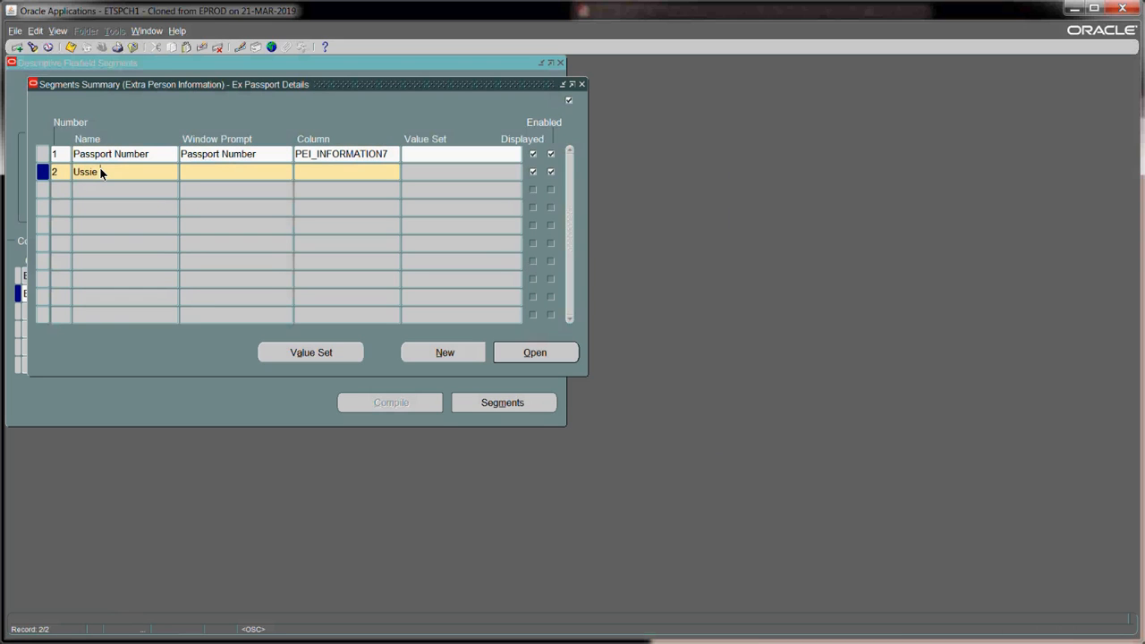
type(" Date")
left_click(322, 172)
type("pei%8%")
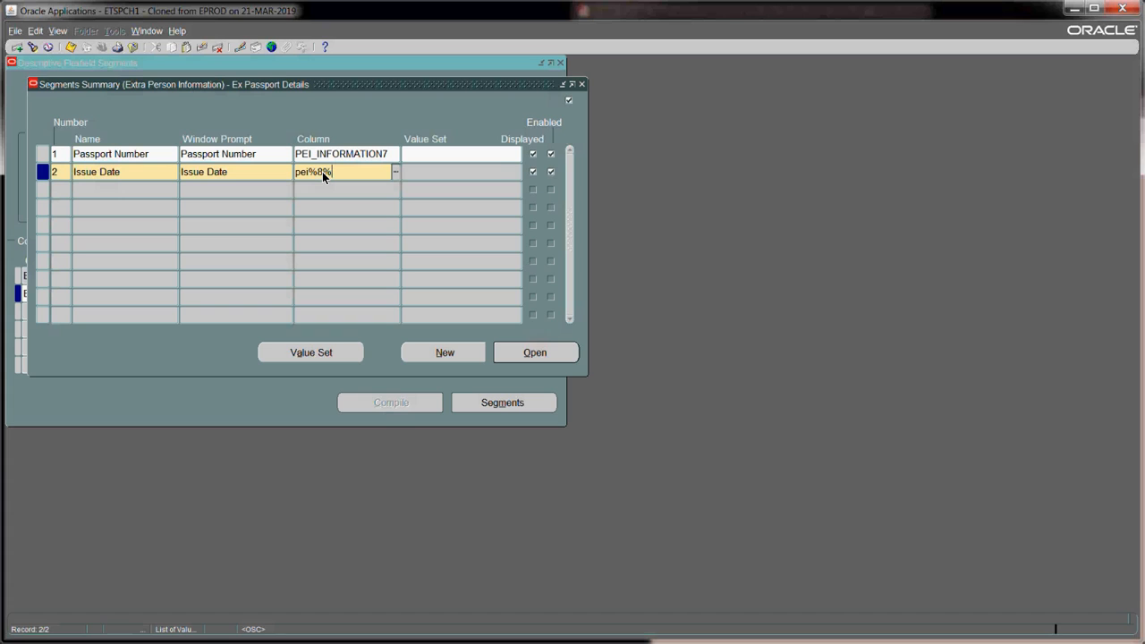
key("ctrl+l")
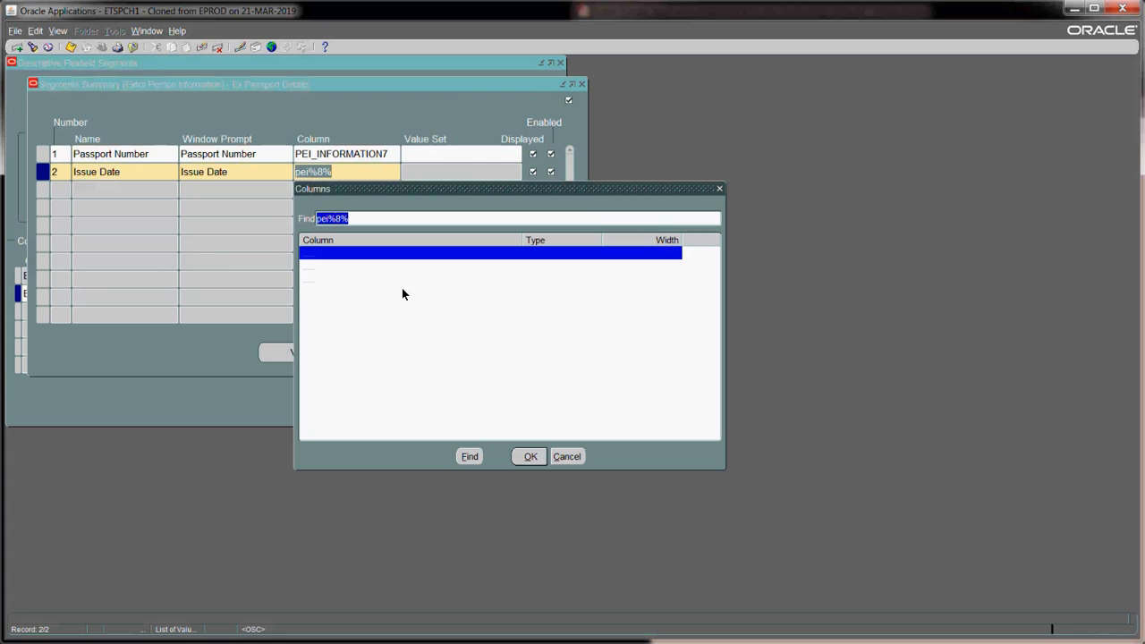
double_click(397, 281)
left_click(107, 192)
key("Return")
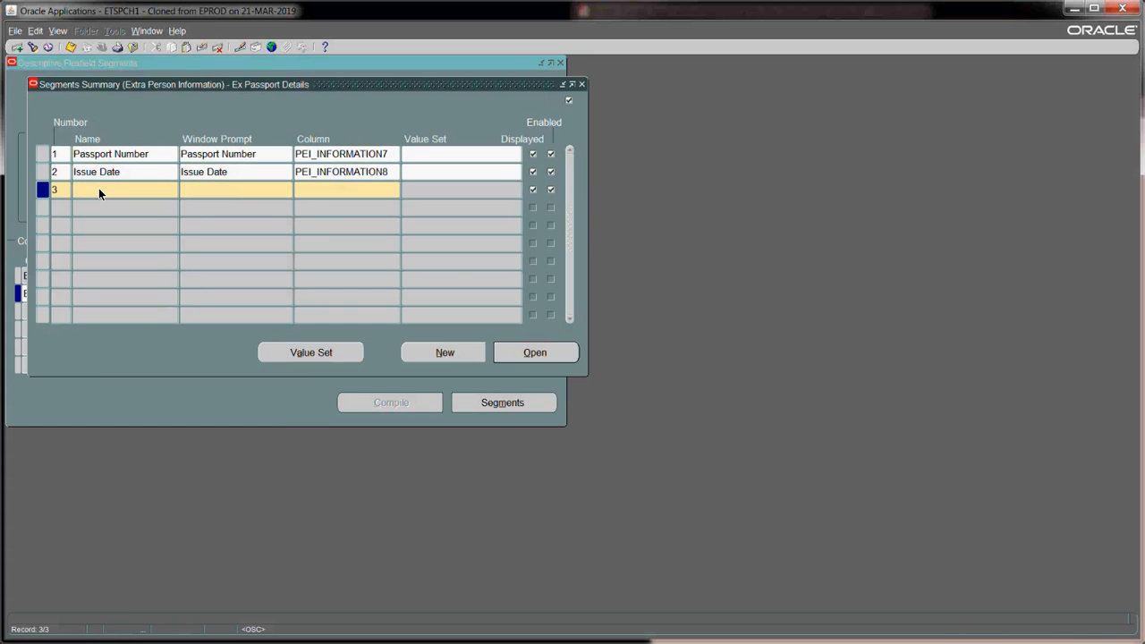
- Add the Expiry Date segment on column PEI_INFORMATION9, then begin a fourth row
type("Expiry Date")
left_click(193, 183)
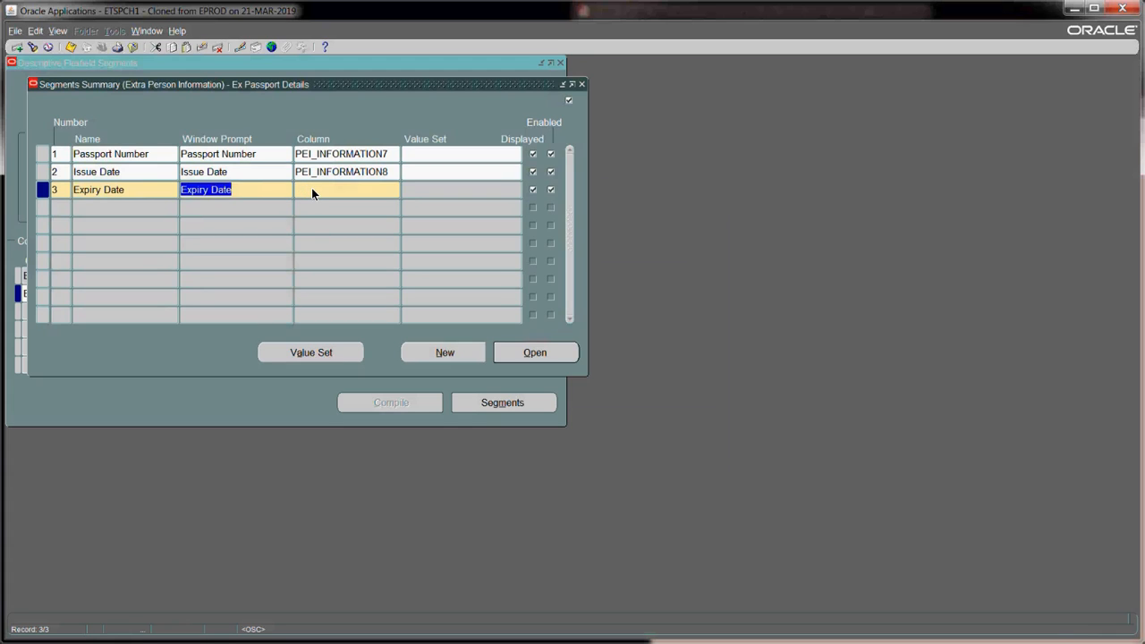
left_click(311, 188)
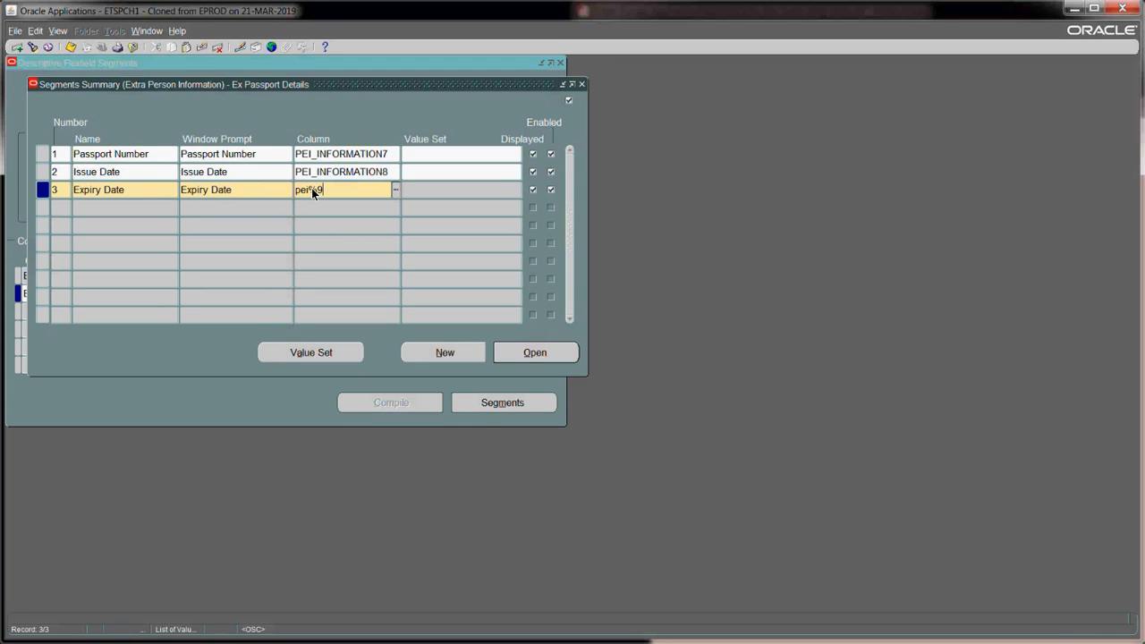
type("pei%9%")
key("Tab")
double_click(391, 297)
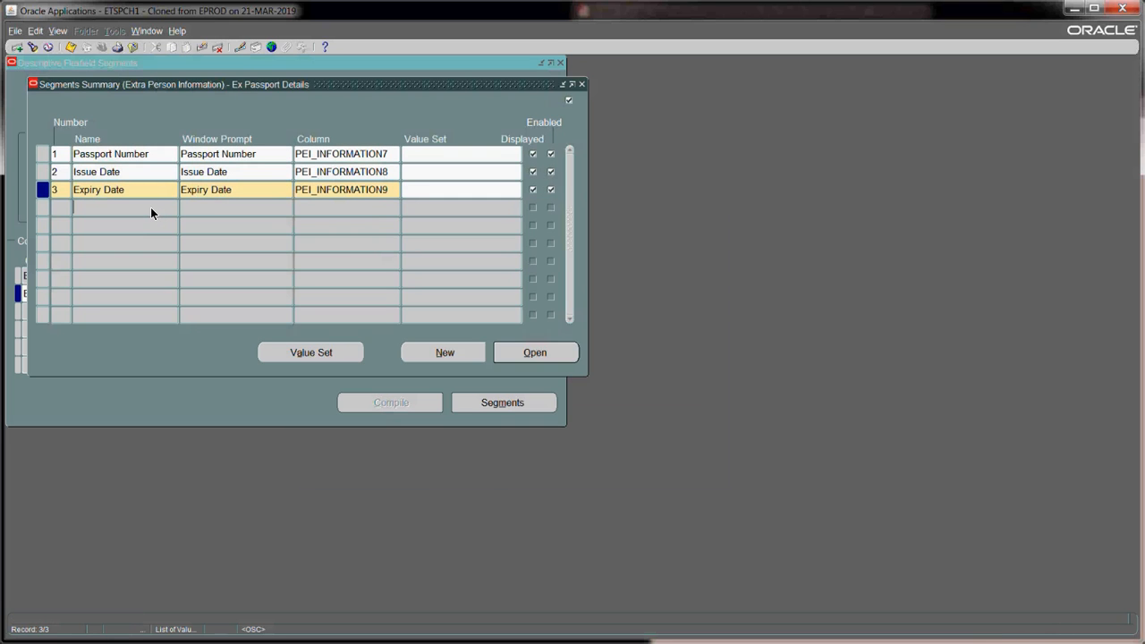
left_click(150, 208)
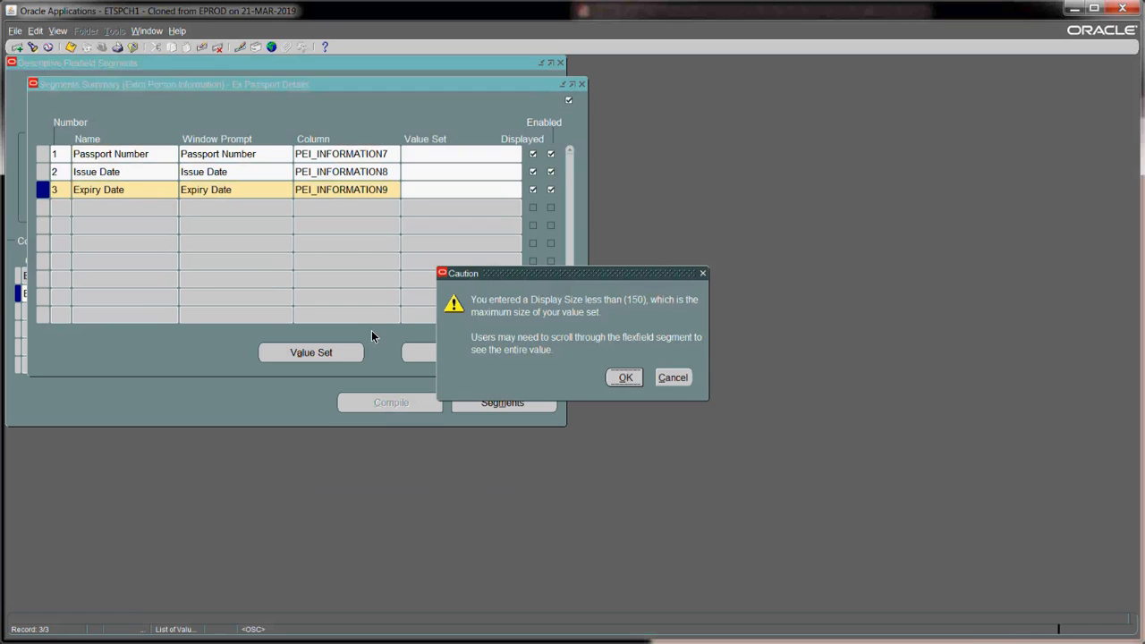
key("Return")
type("4")
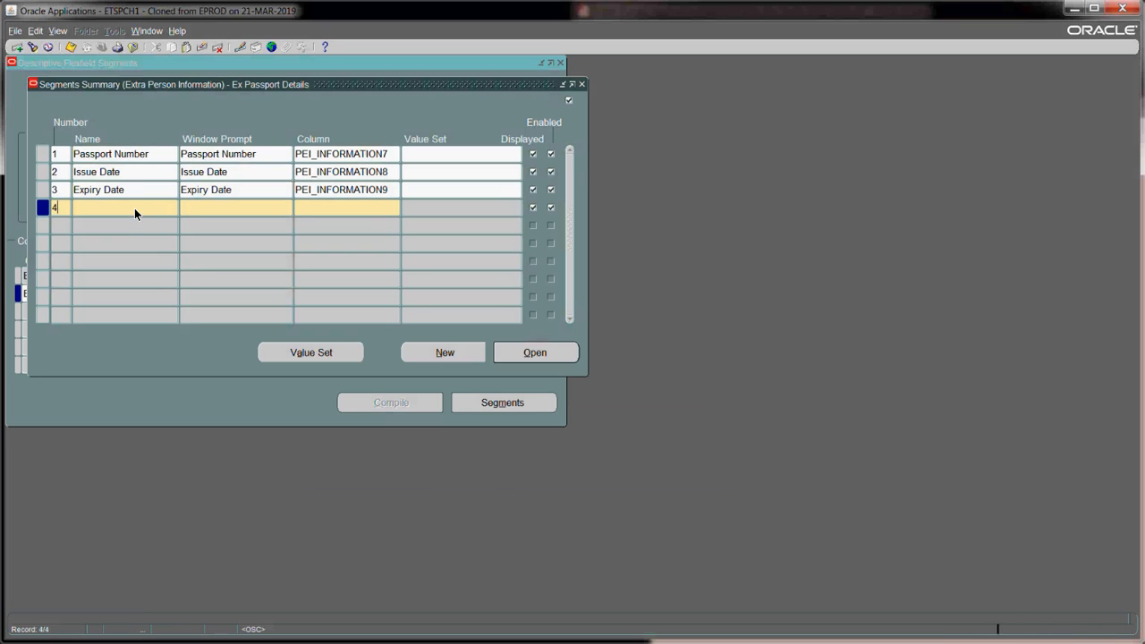
- Add a fourth segment named Place of Issue on column PEI_INFORMATION10, accepting the display size warning
key("Tab")
type("Place of Issue")
key("Tab")
key("Tab")
type("pei%10%")
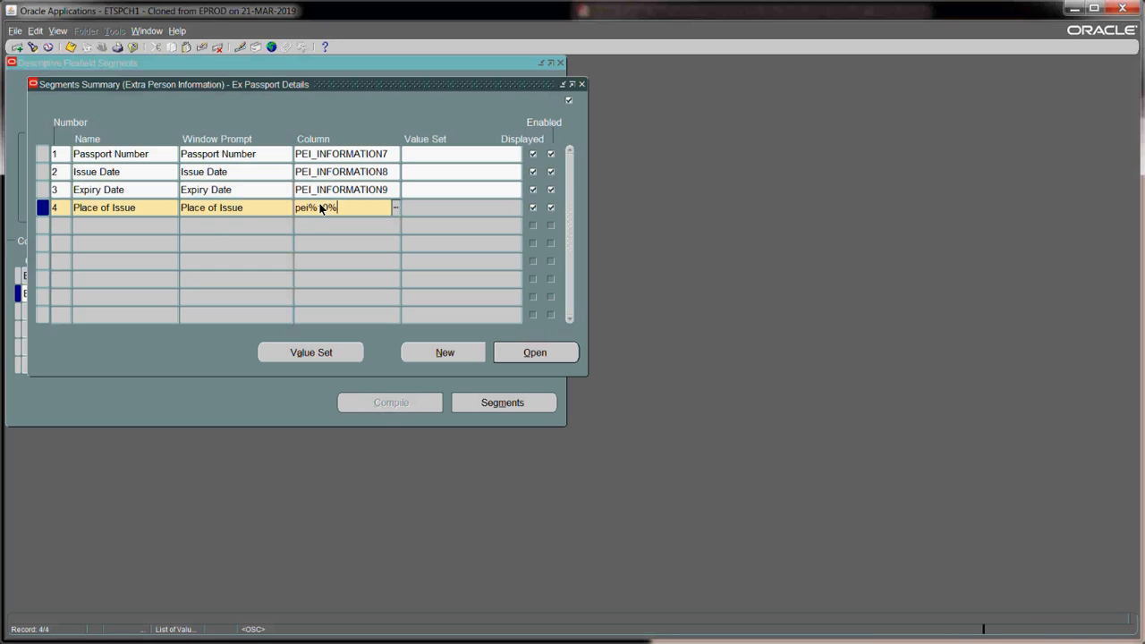
key("Tab")
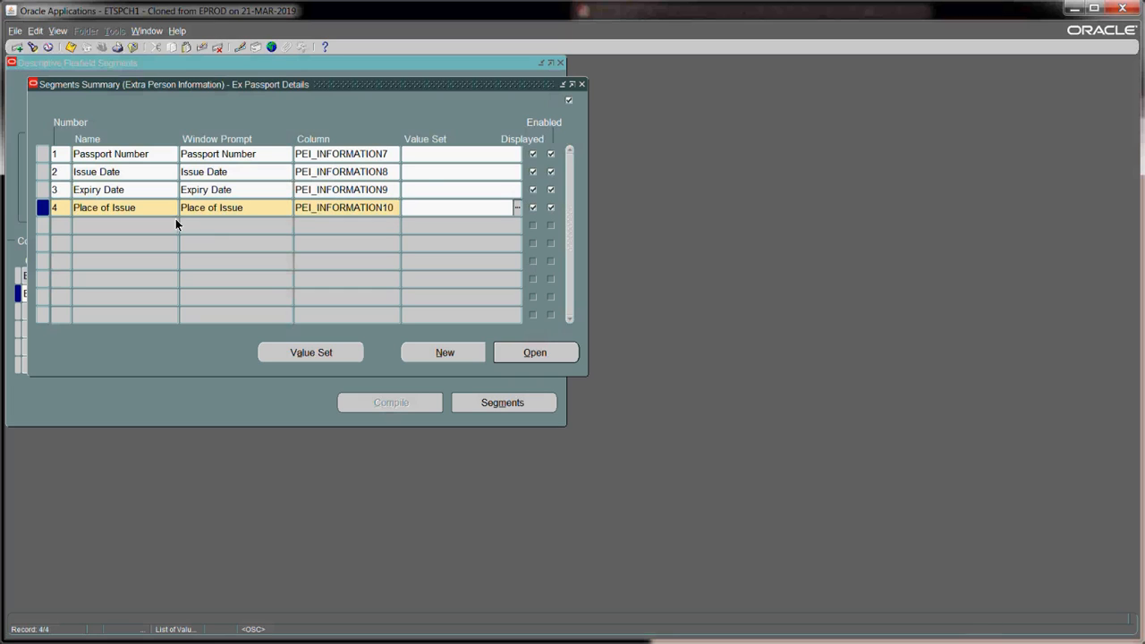
left_click(422, 173)
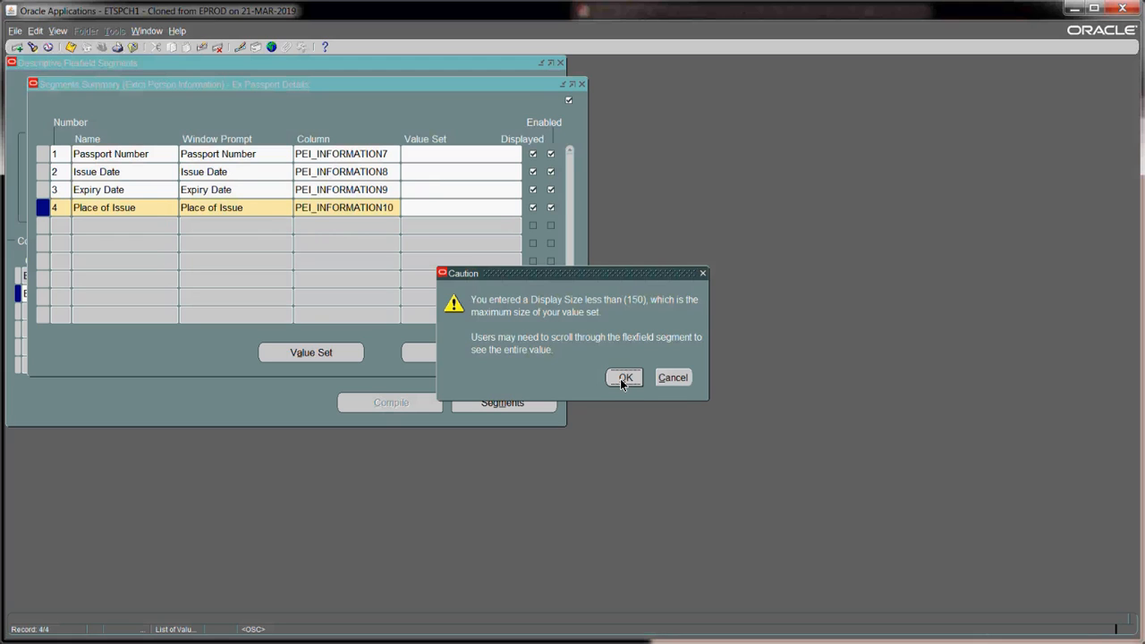
left_click(623, 378)
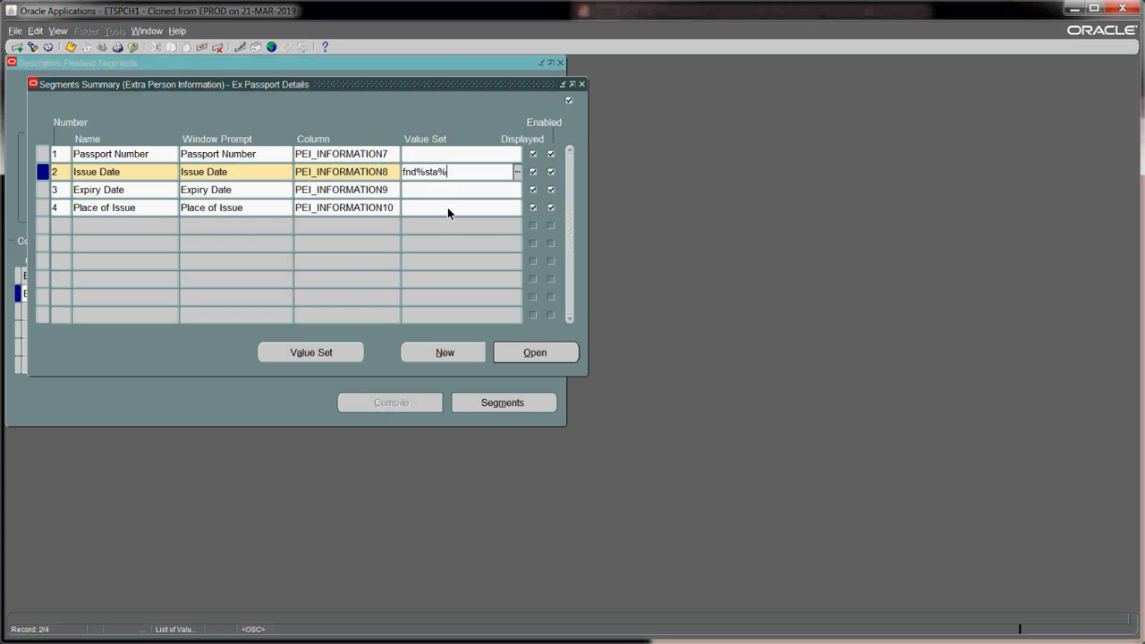
- Give Issue Date the FND_STANDARD_DATE value set and duplicate it into Expiry Date
left_click(429, 189)
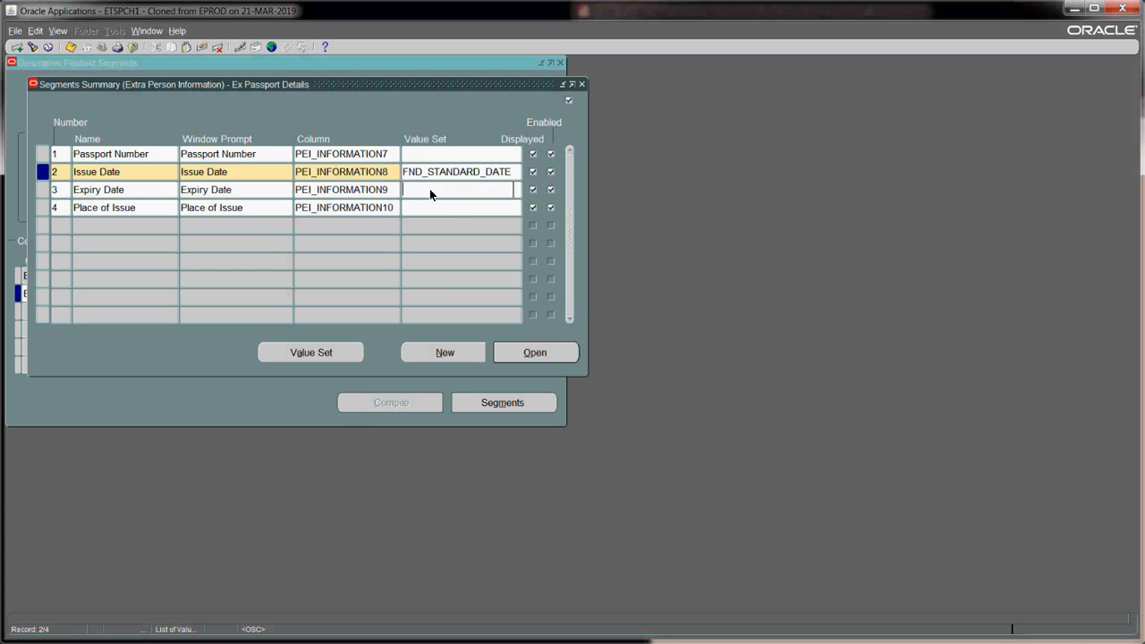
key("shift+F5")
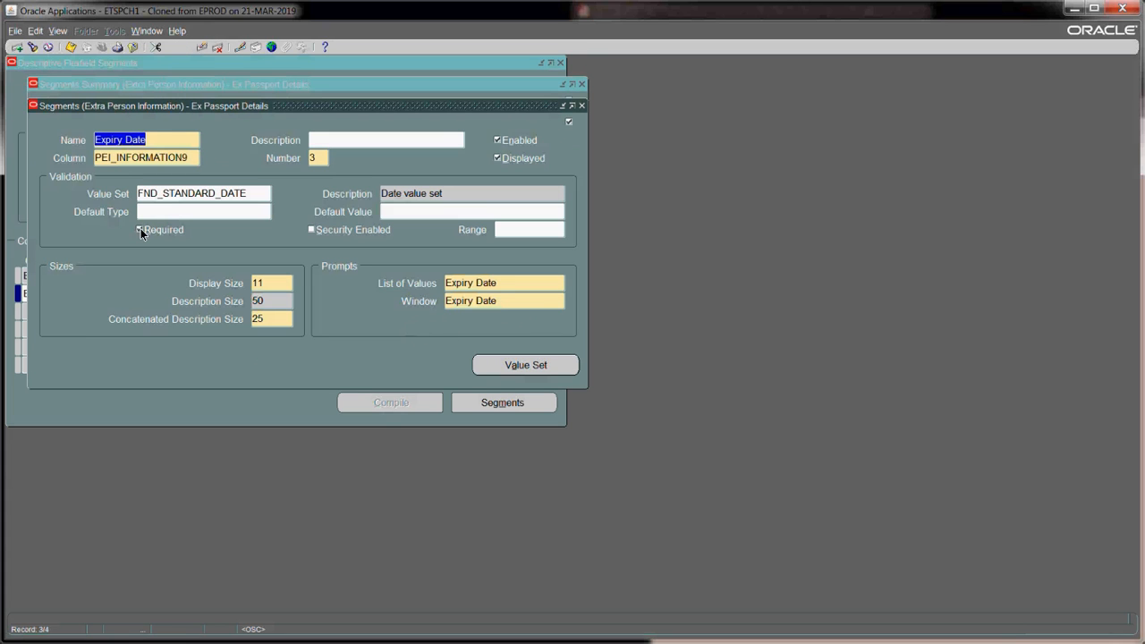
- Make the Expiry Date and Issue Date segments not required and save each change
left_click(140, 230)
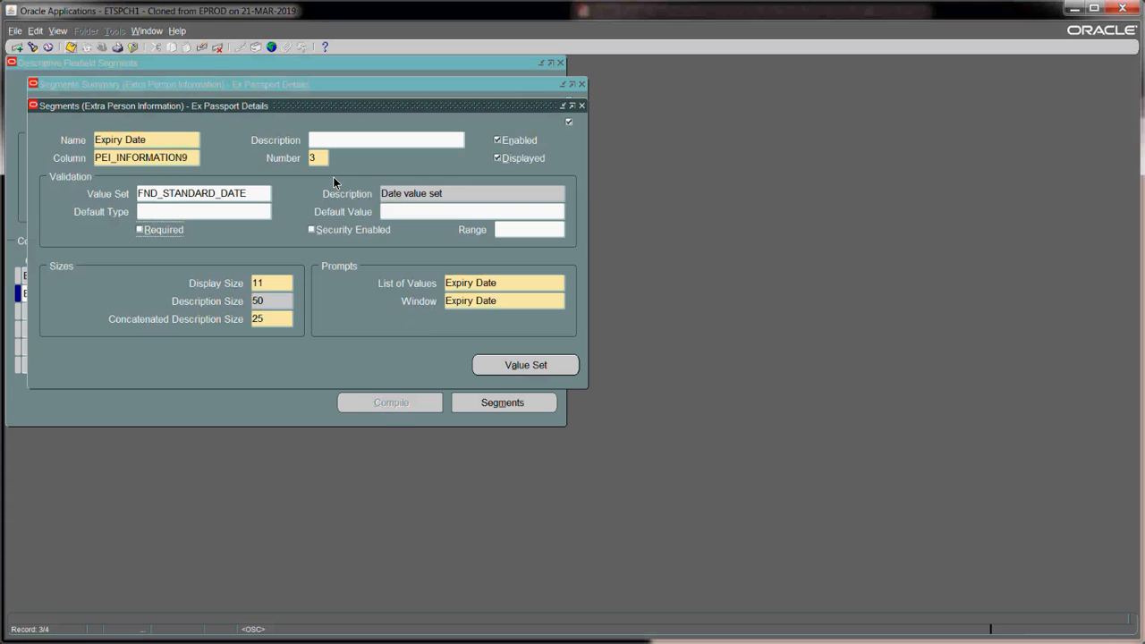
key("ctrl+s")
key("F4")
left_click(481, 173)
left_click(536, 352)
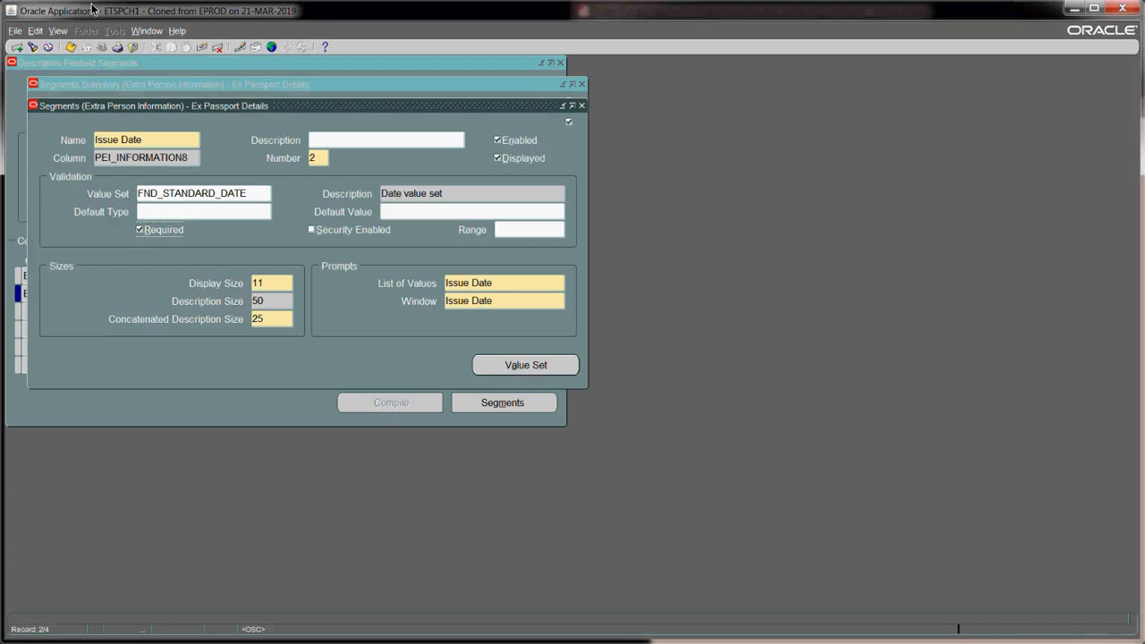
left_click(67, 51)
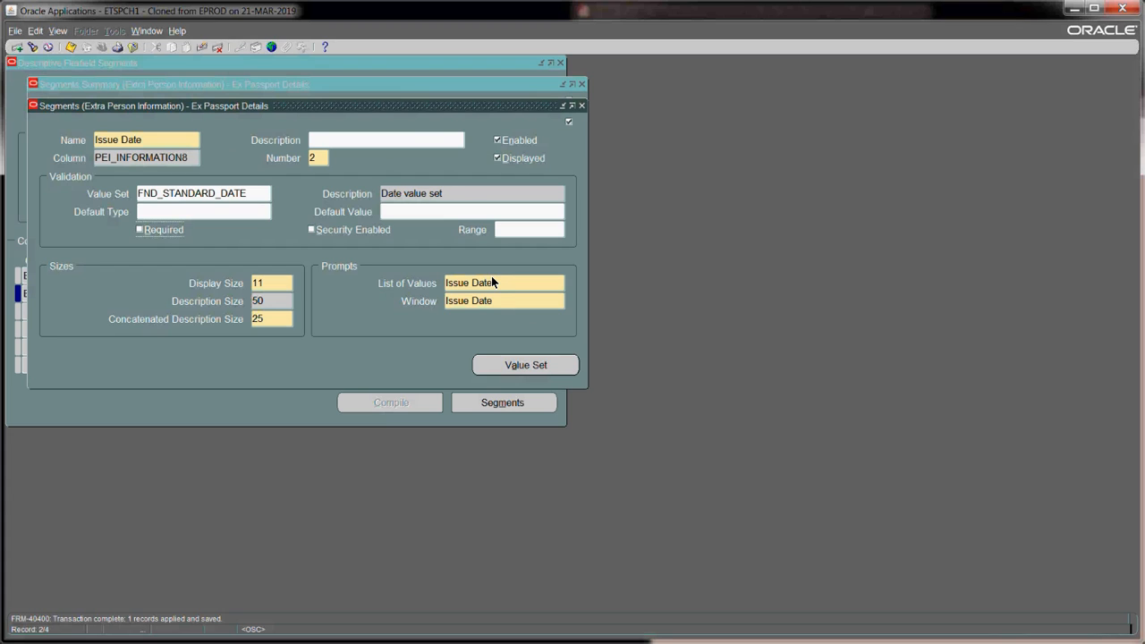
key("ctrl+F4")
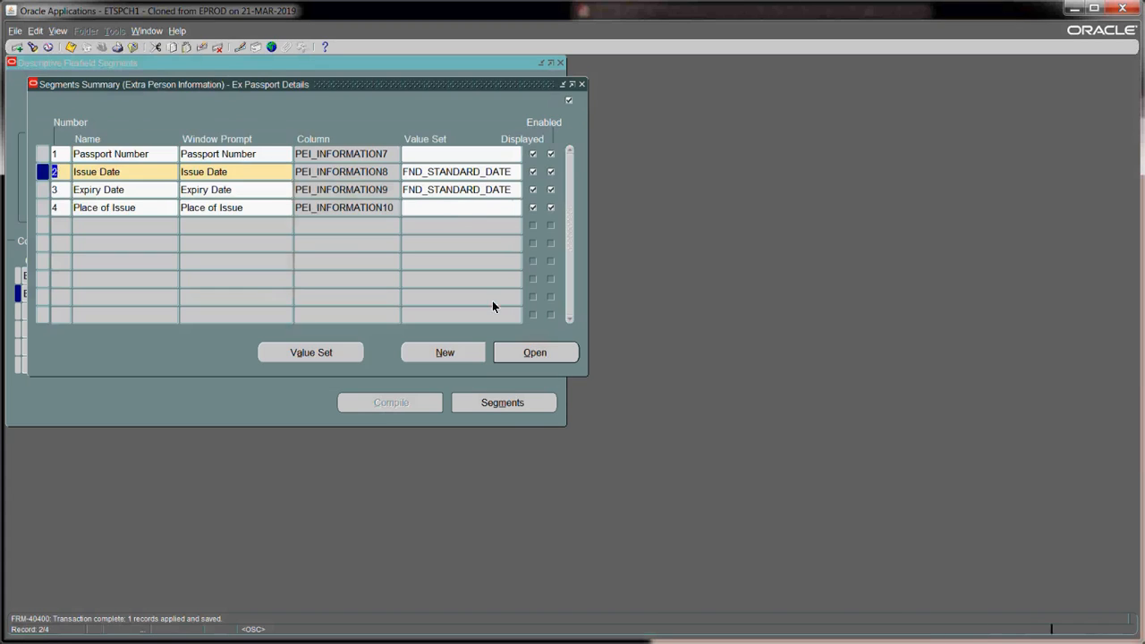
key("Down")
key("Down")
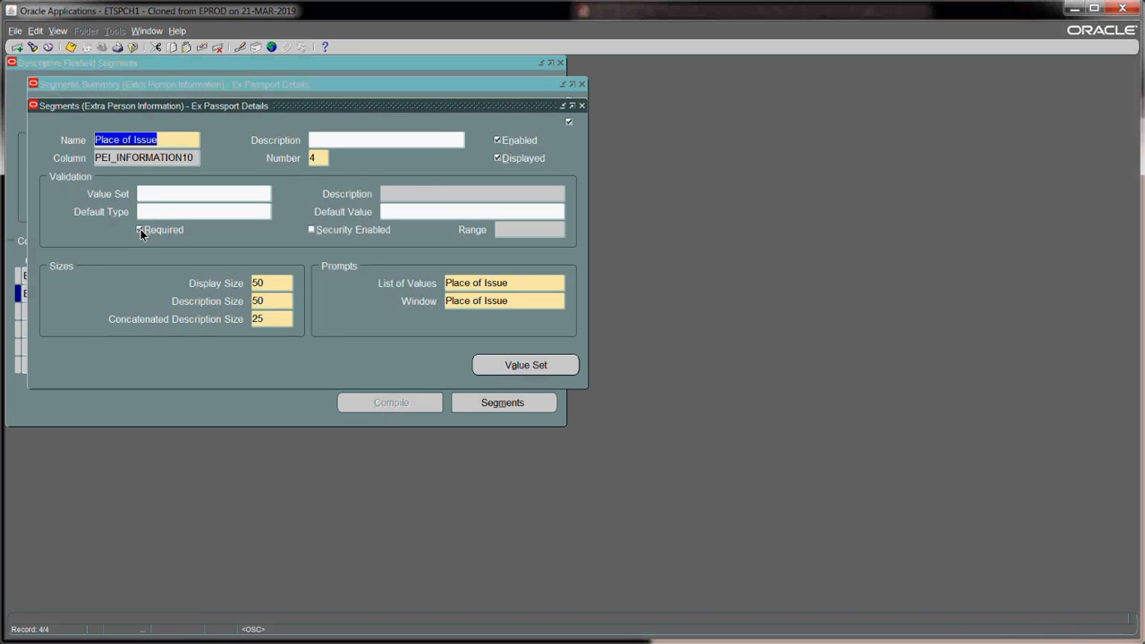
- Adjust Place of Issue's Required setting, make Passport Number optional, and save the flexfield definition
left_click(140, 229)
left_click(582, 106)
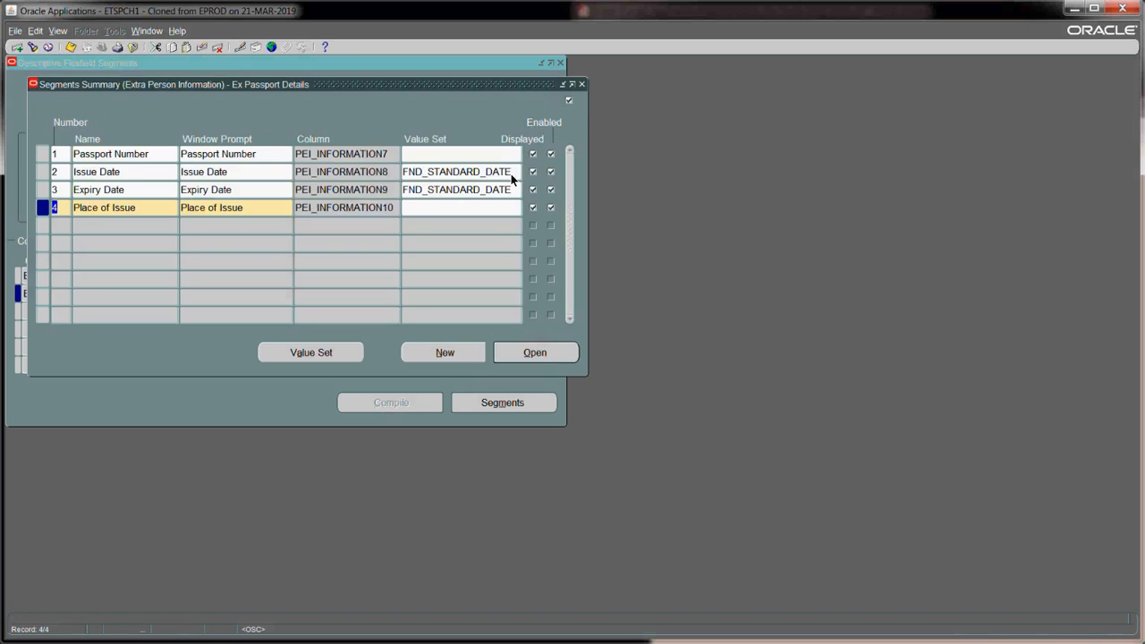
left_click(496, 153)
left_click(537, 356)
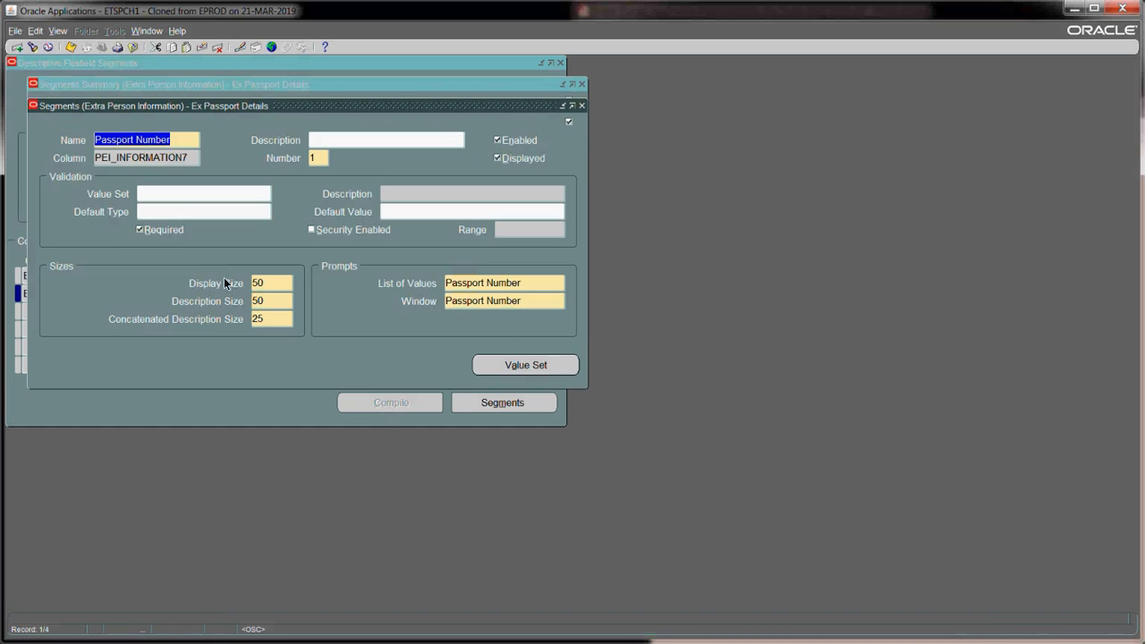
left_click(140, 230)
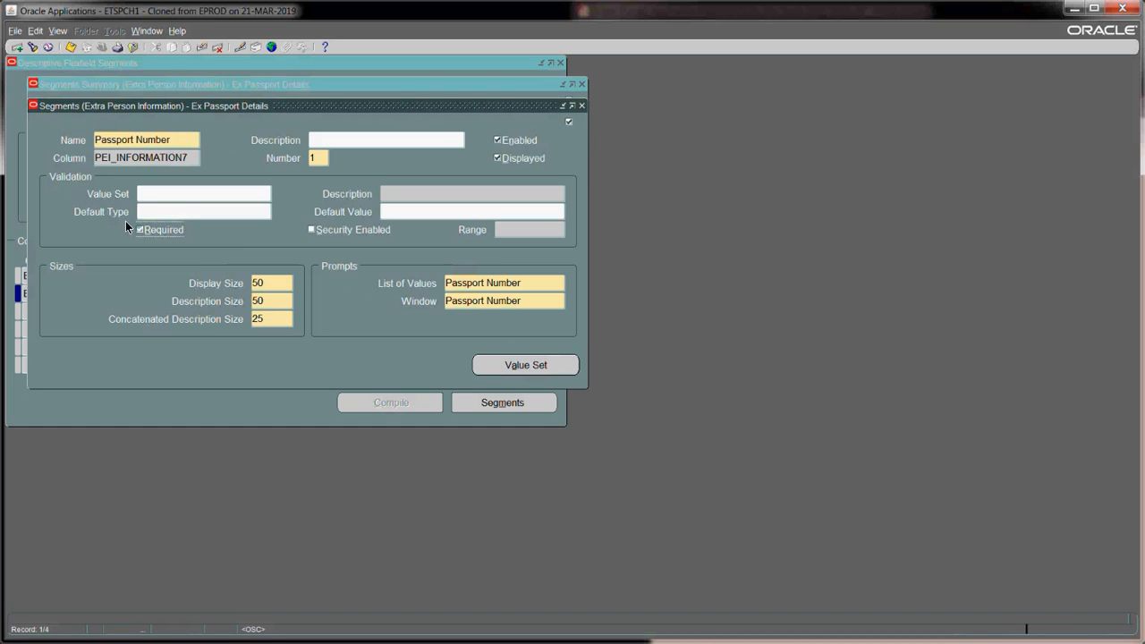
key("space")
left_click(71, 49)
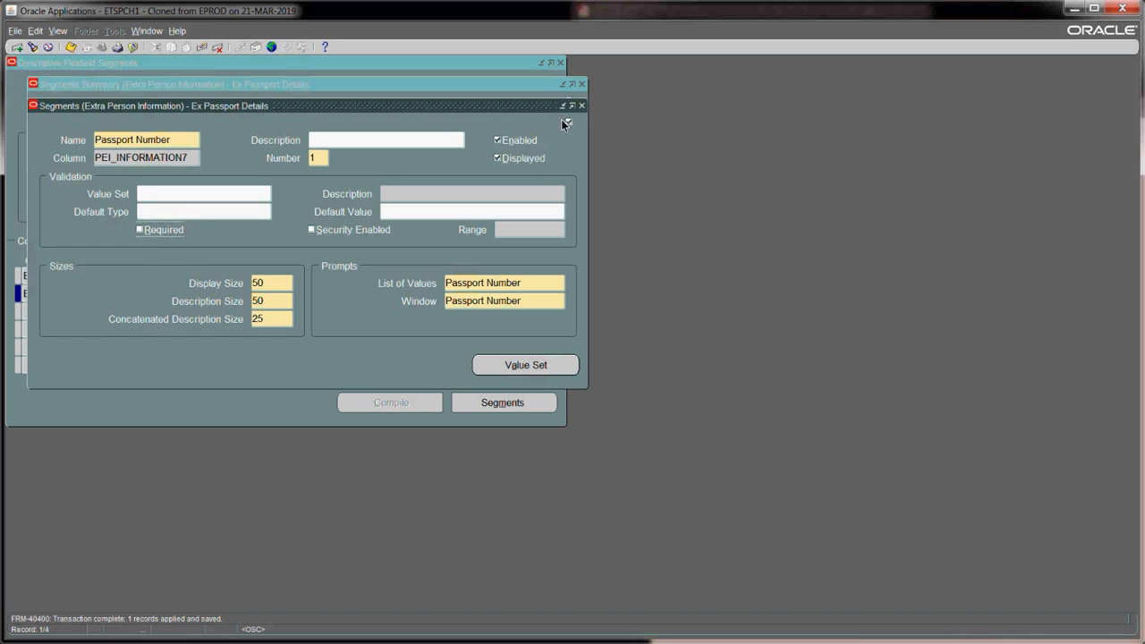
left_click(582, 106)
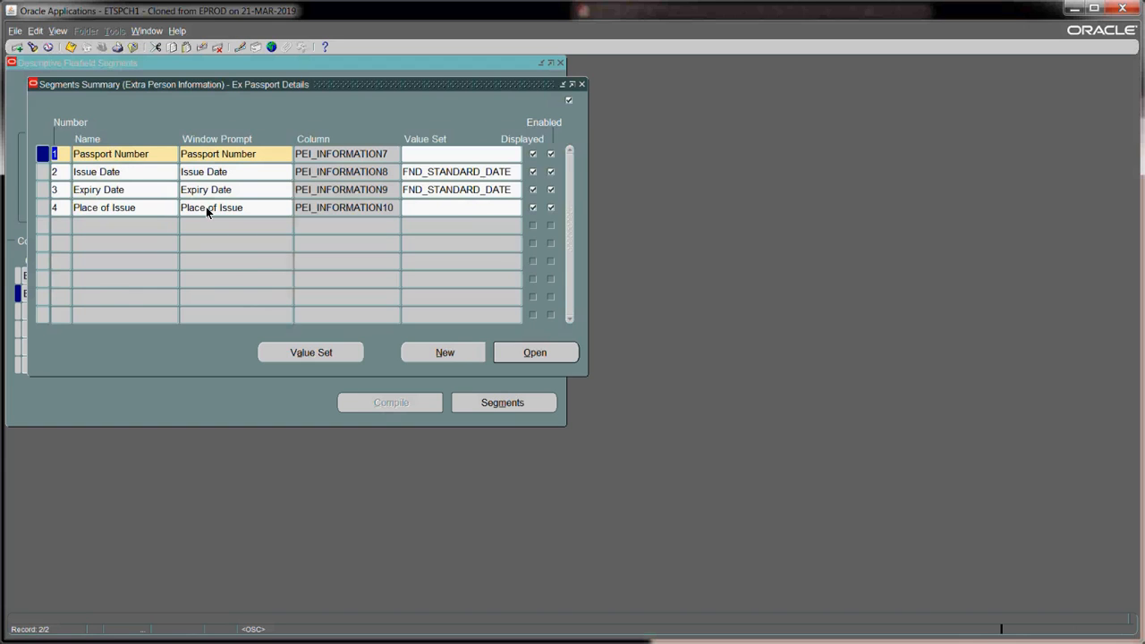
left_click(71, 48)
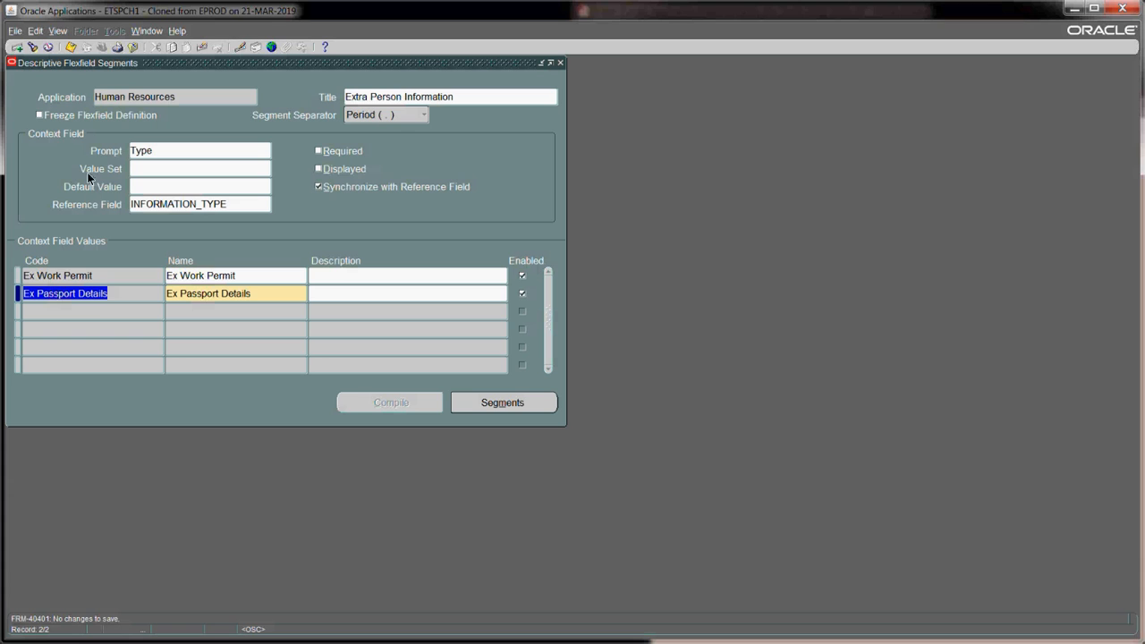
- Freeze and compile the Extra Person Information flexfield, accepting the caution, notes and error messages
left_click(38, 115)
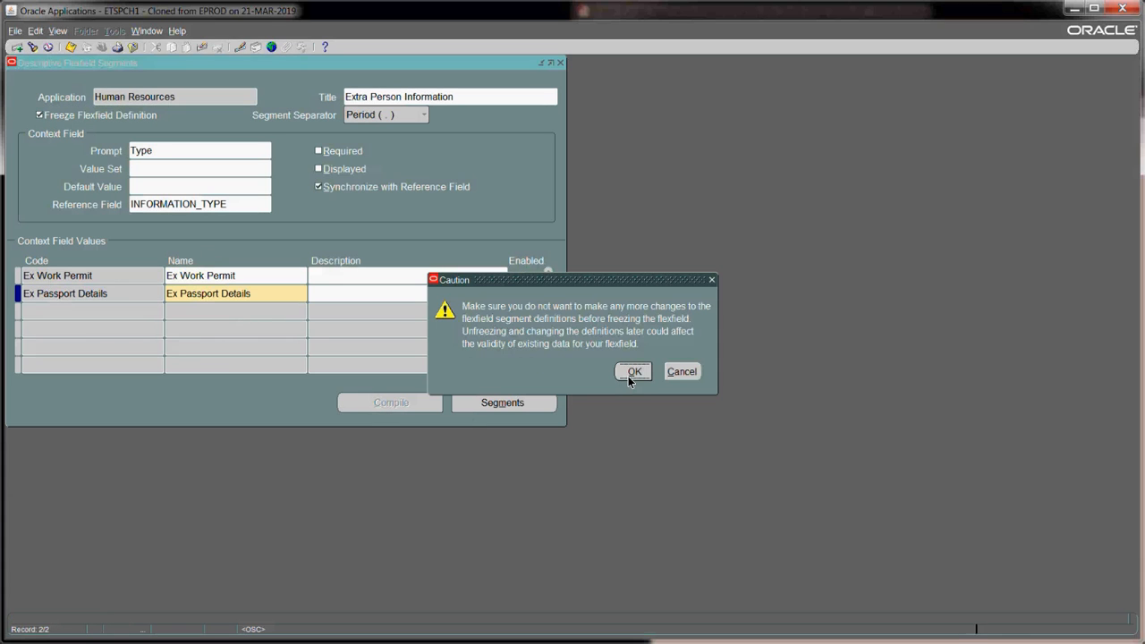
left_click(633, 373)
left_click(389, 406)
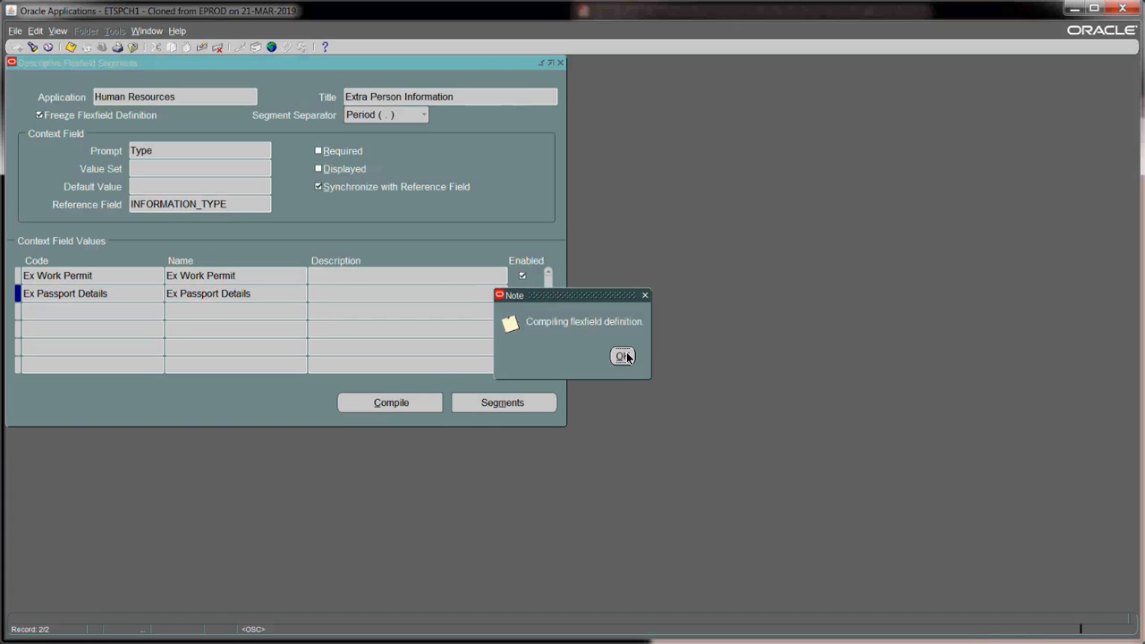
left_click(626, 355)
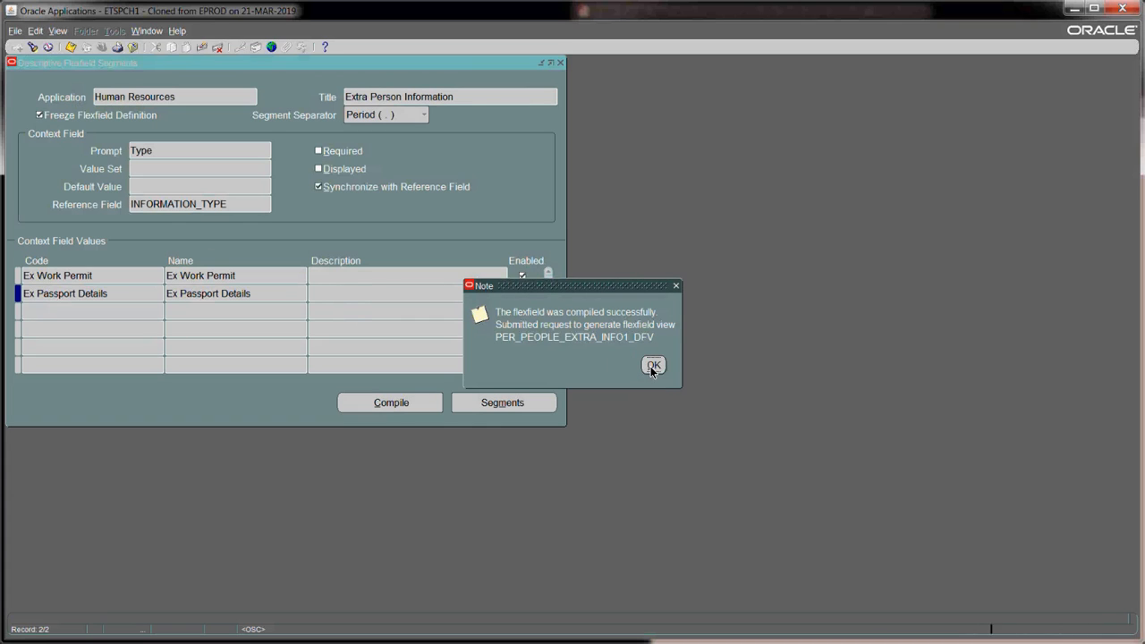
left_click(651, 366)
left_click(624, 385)
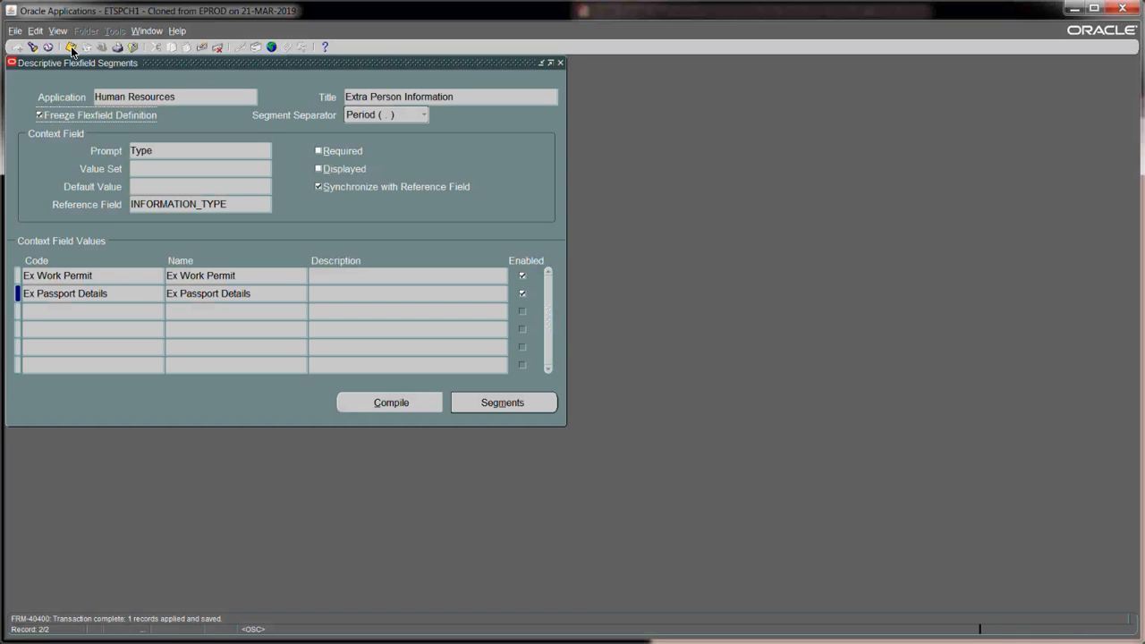
- Close the Descriptive Flexfield Segments window and switch to the Excel HCM Super User responsibility
left_click(71, 49)
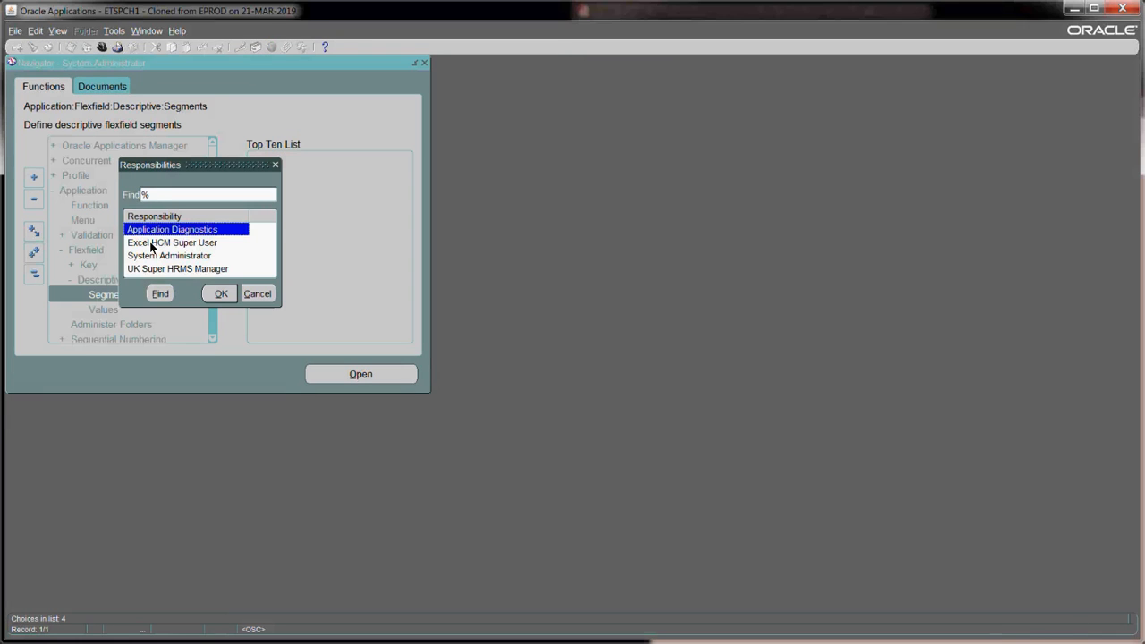
left_click(151, 246)
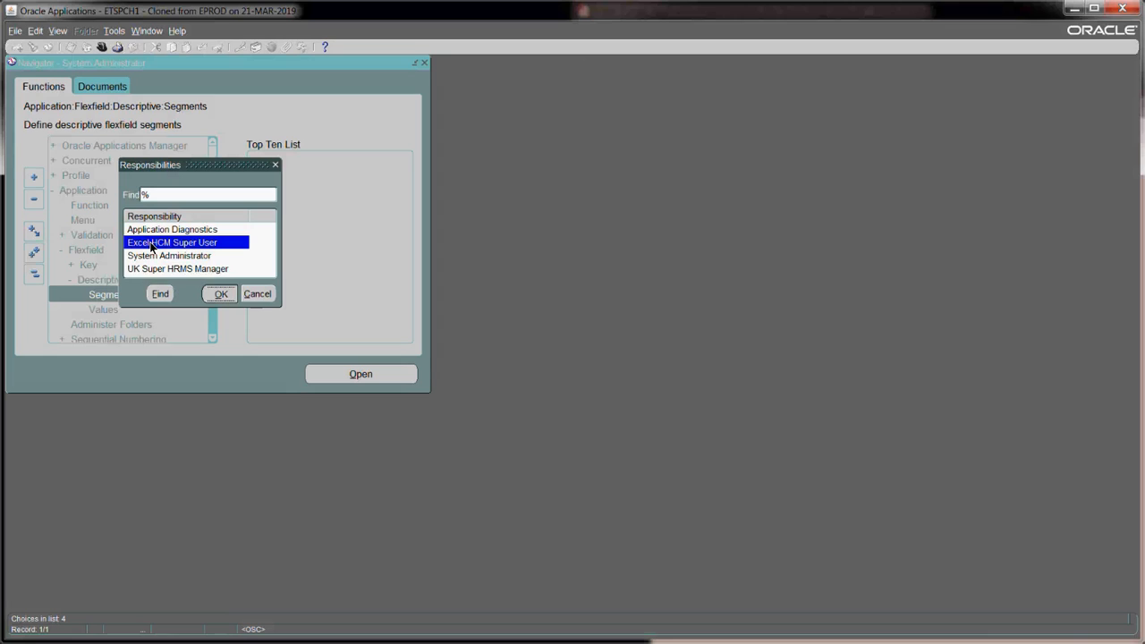
double_click(151, 246)
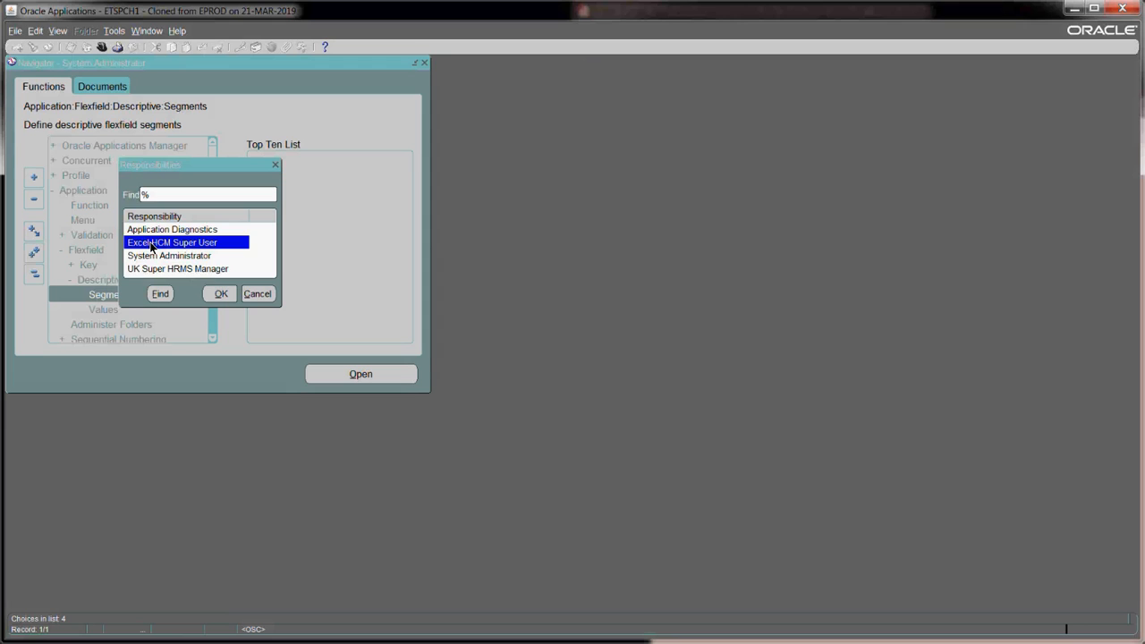
double_click(153, 247)
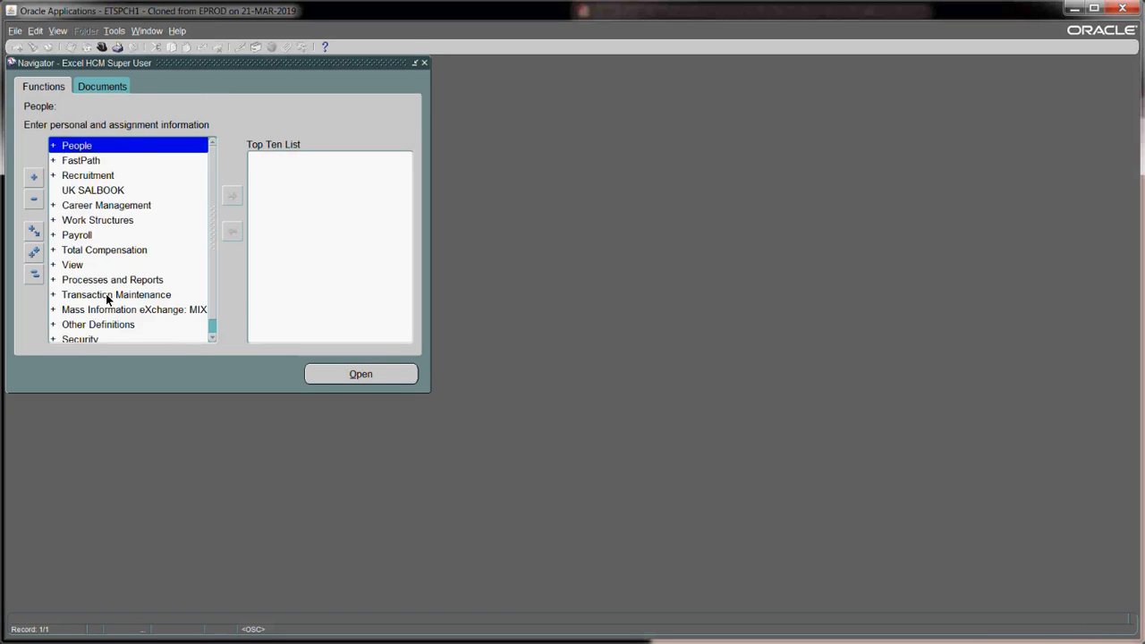
- Open the View menu from the Excel HCM Super User Navigator
left_click(57, 31)
- Open View > Requests and choose to submit a new request
left_click(92, 207)
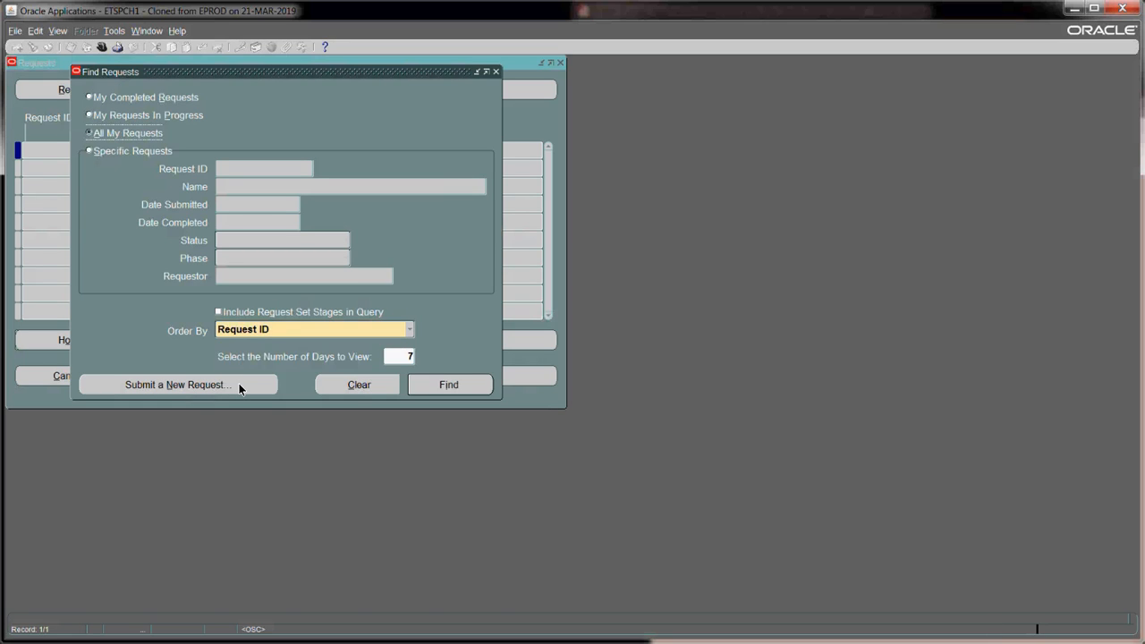
left_click(240, 389)
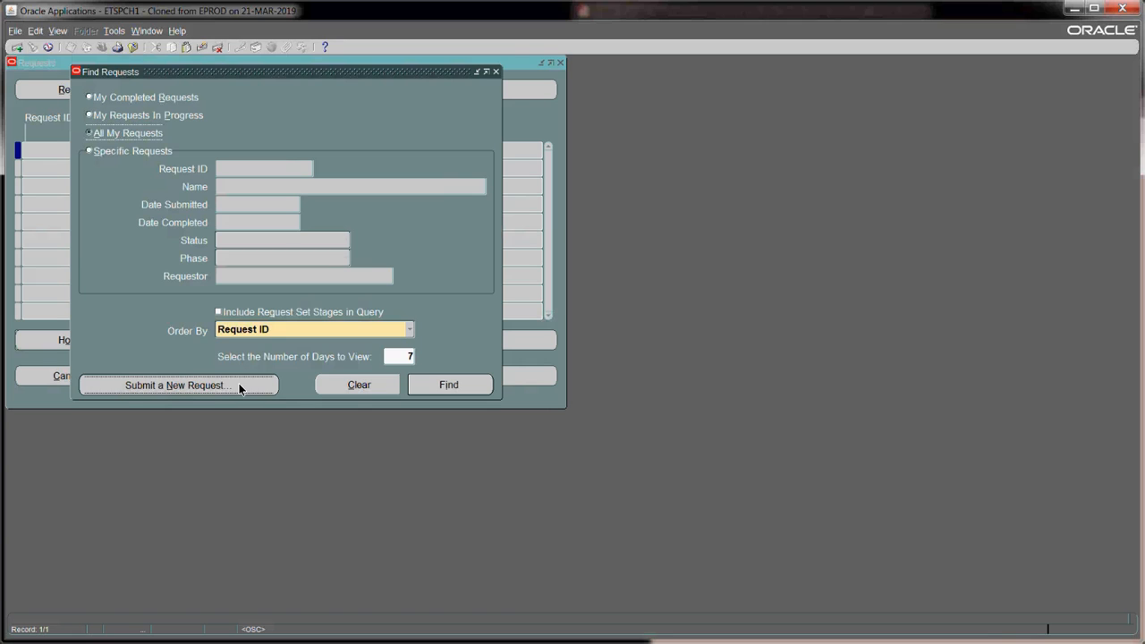
- Set up a single request for Register Extra Information Types (EITs), found by searching 'reg'
left_click(297, 309)
type("reg")
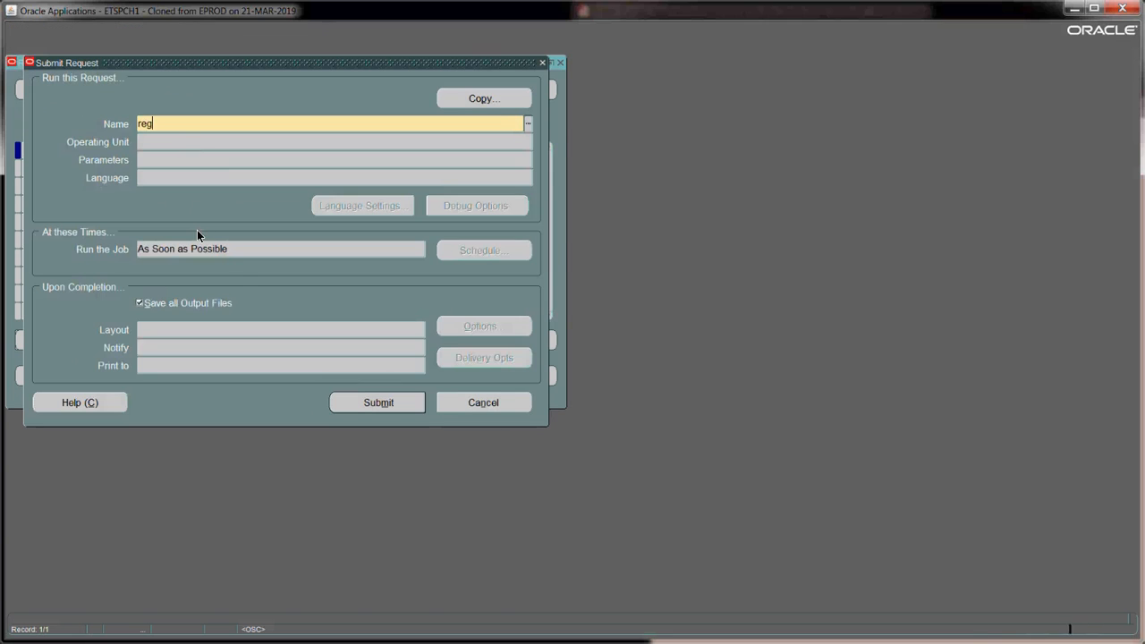
key("Tab")
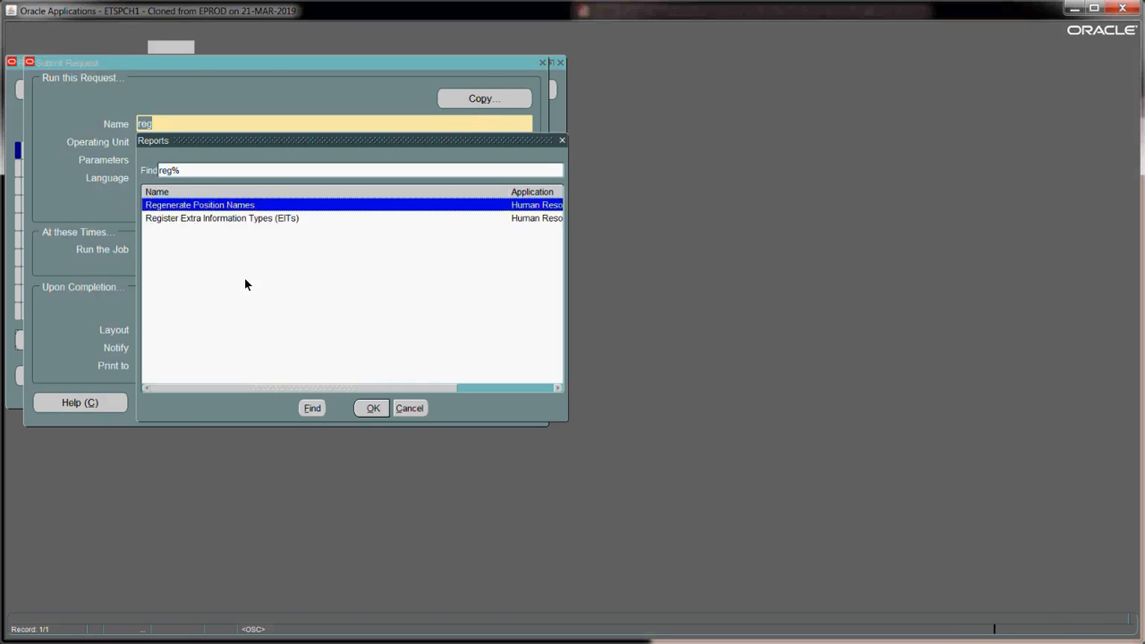
left_click(238, 219)
left_click(380, 408)
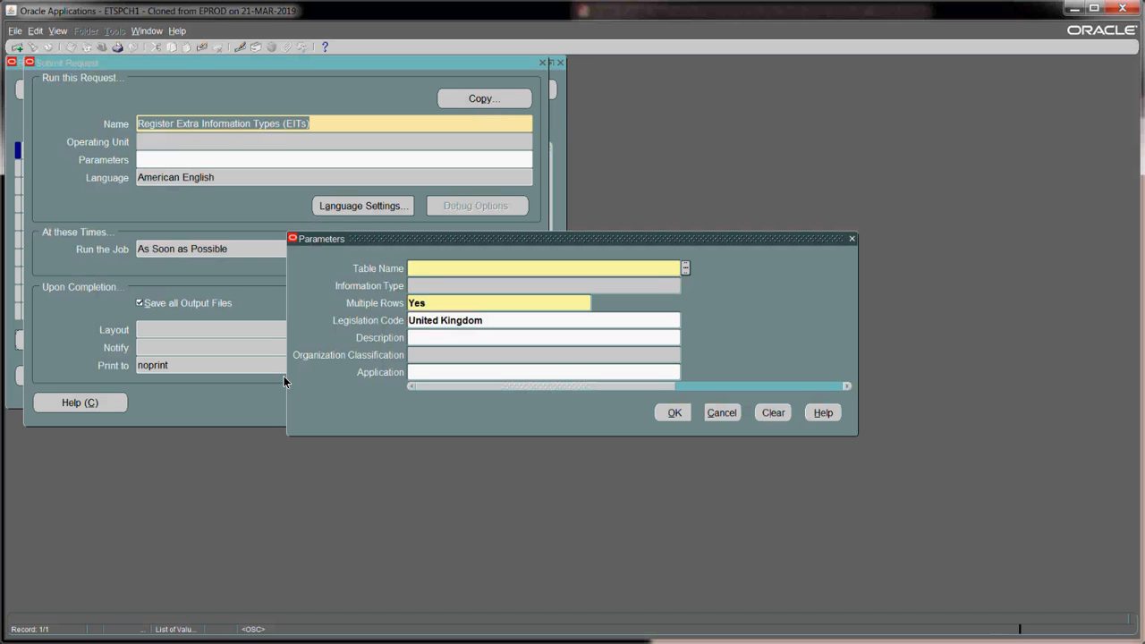
- Submit the EIT registration for table PER_PEOPLE_INFO_TYPES and Ex Passport Details with no legislation code
key("ctrl+l")
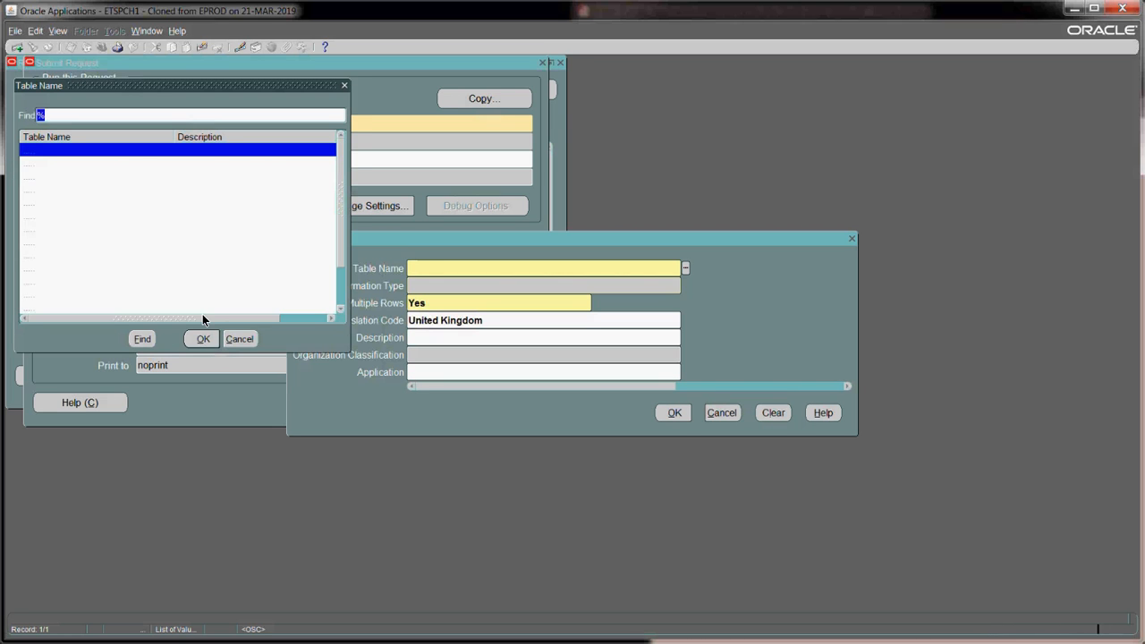
key("Return")
left_click(149, 308)
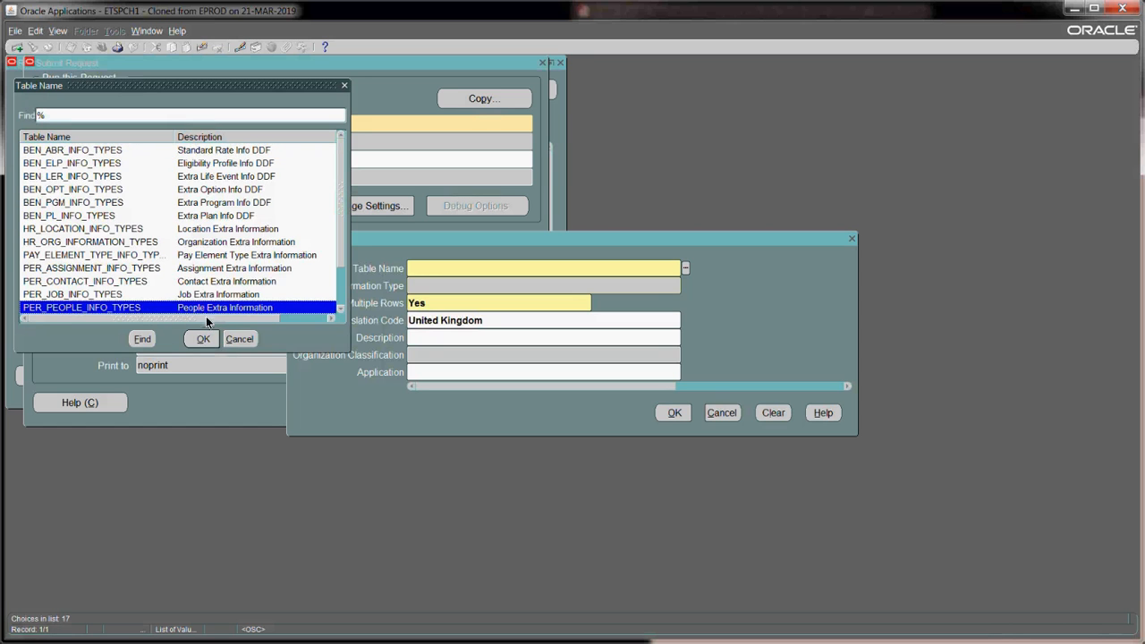
left_click(205, 340)
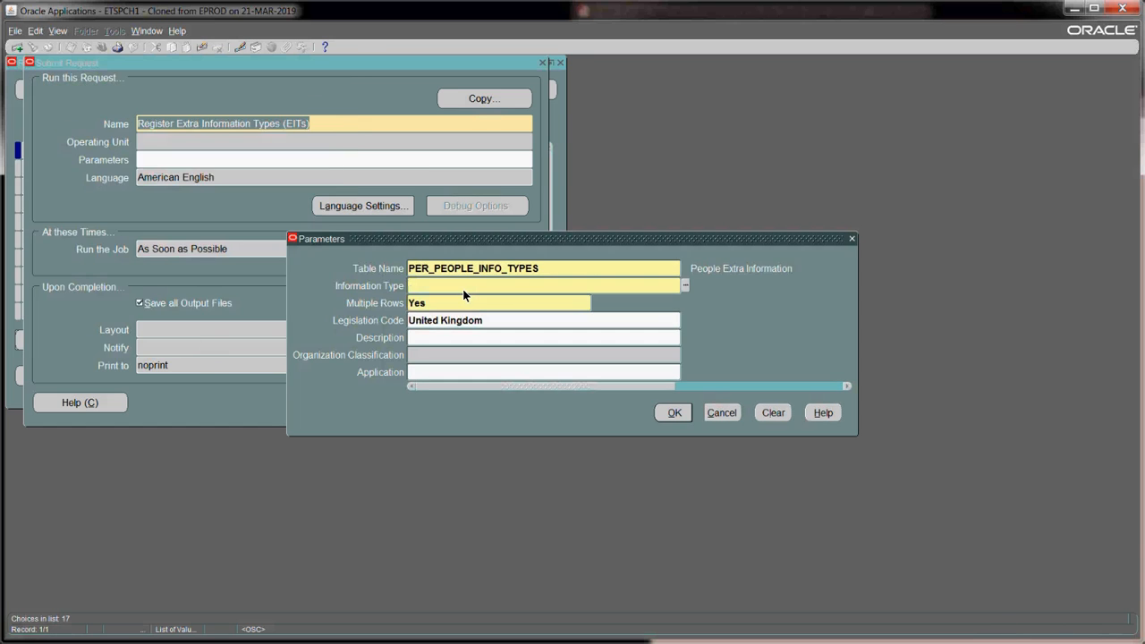
type("Ex Passport Details")
key("Tab")
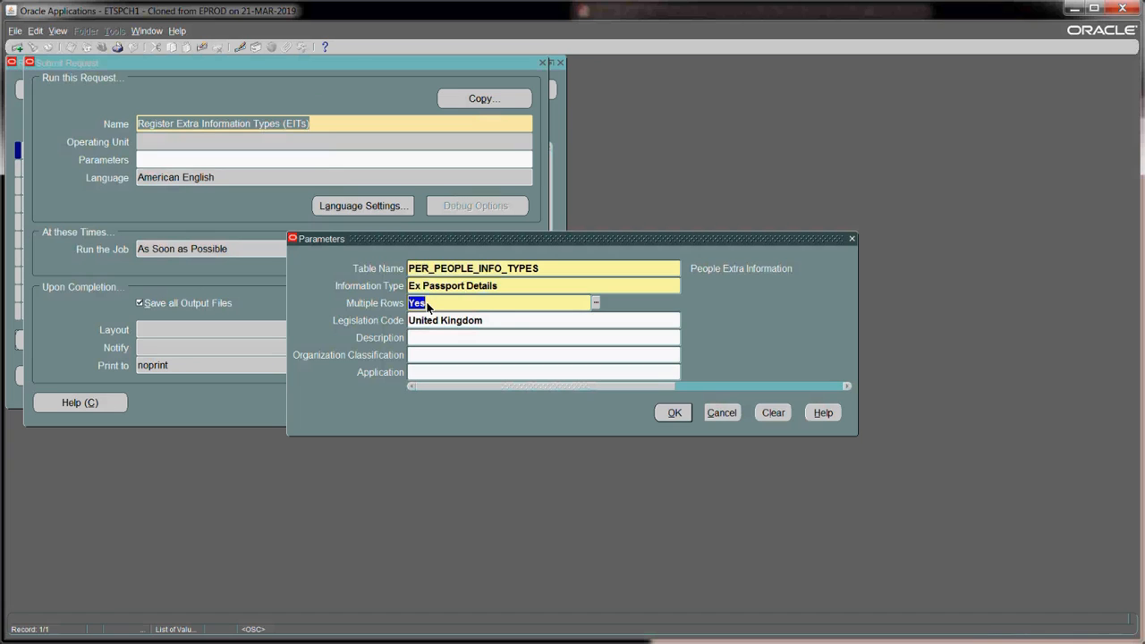
key("Tab")
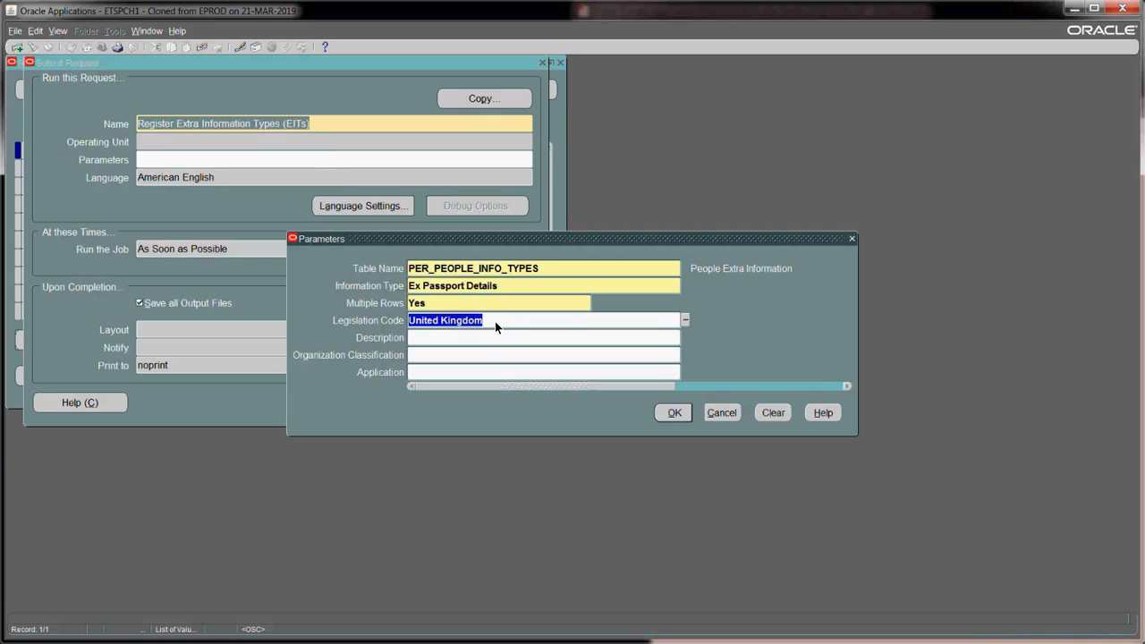
key("Delete")
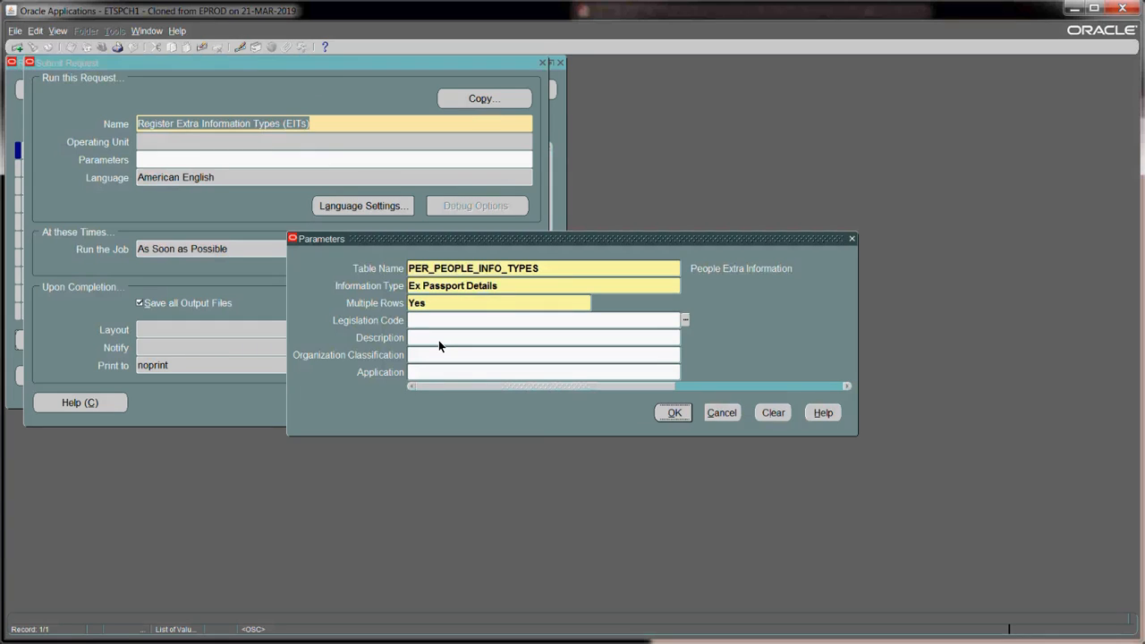
key("Return")
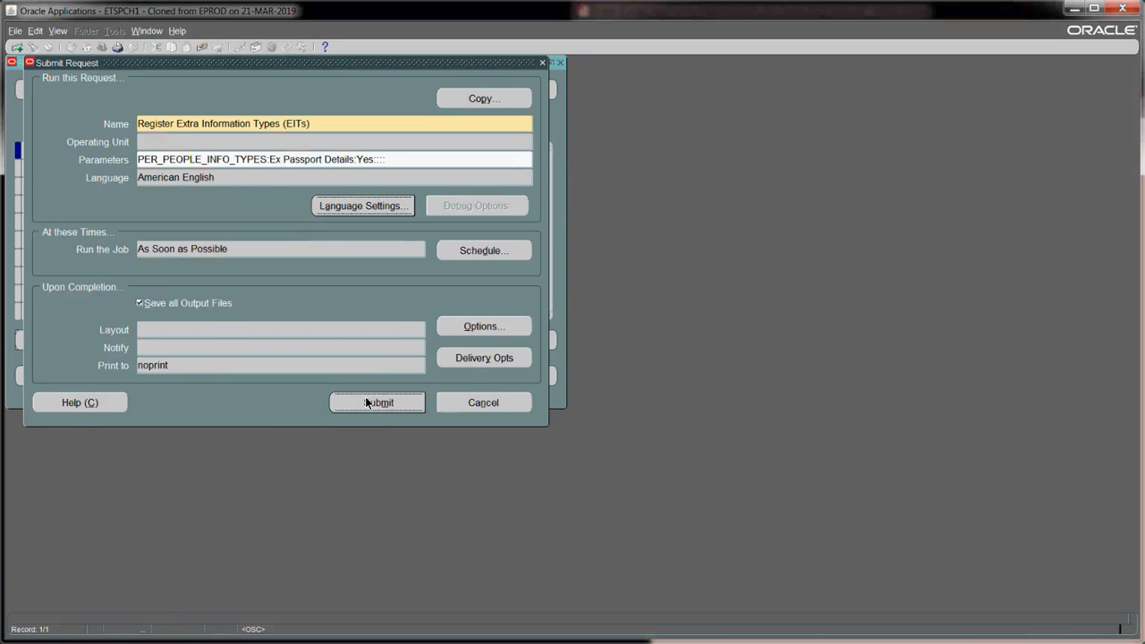
left_click(367, 402)
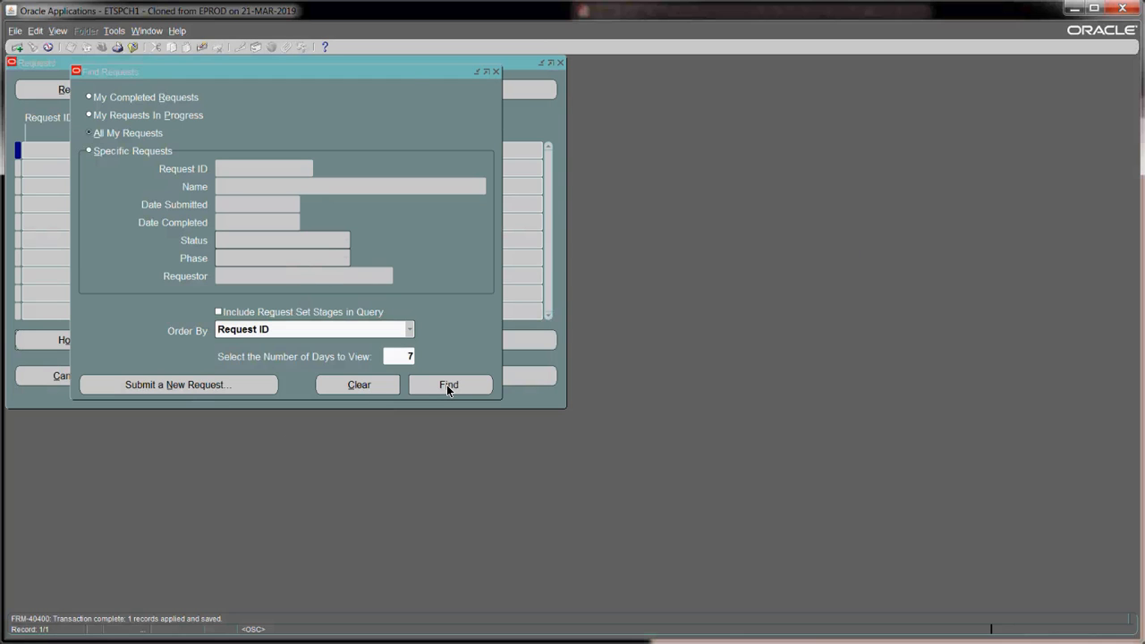
- Check the request's status, then expand the Security group and select Information Types Security
left_click(446, 384)
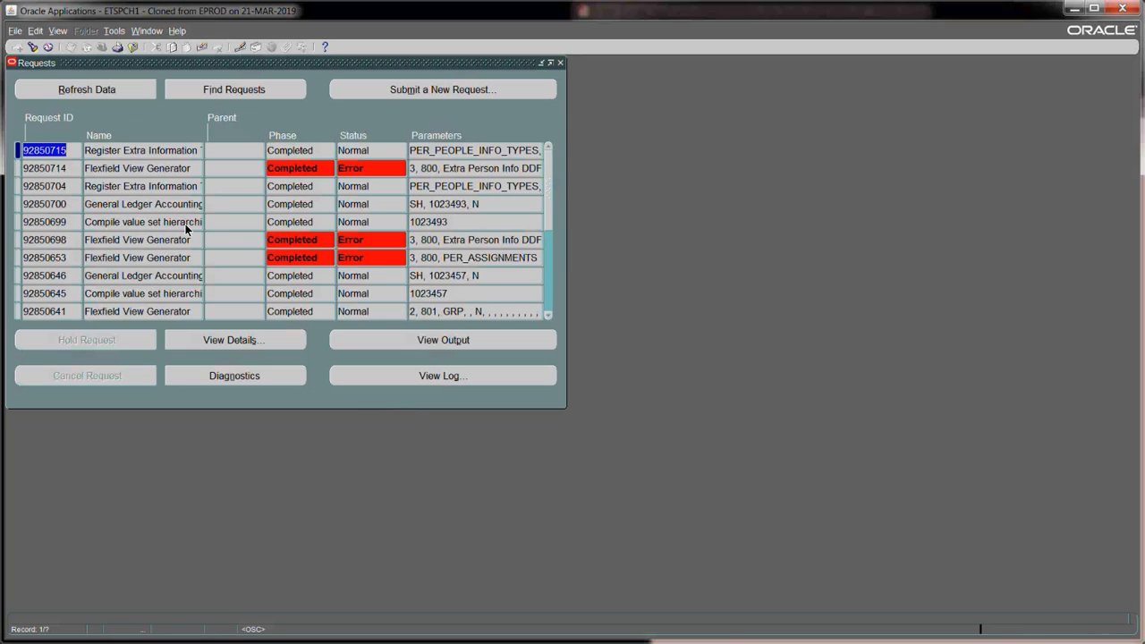
key("F4")
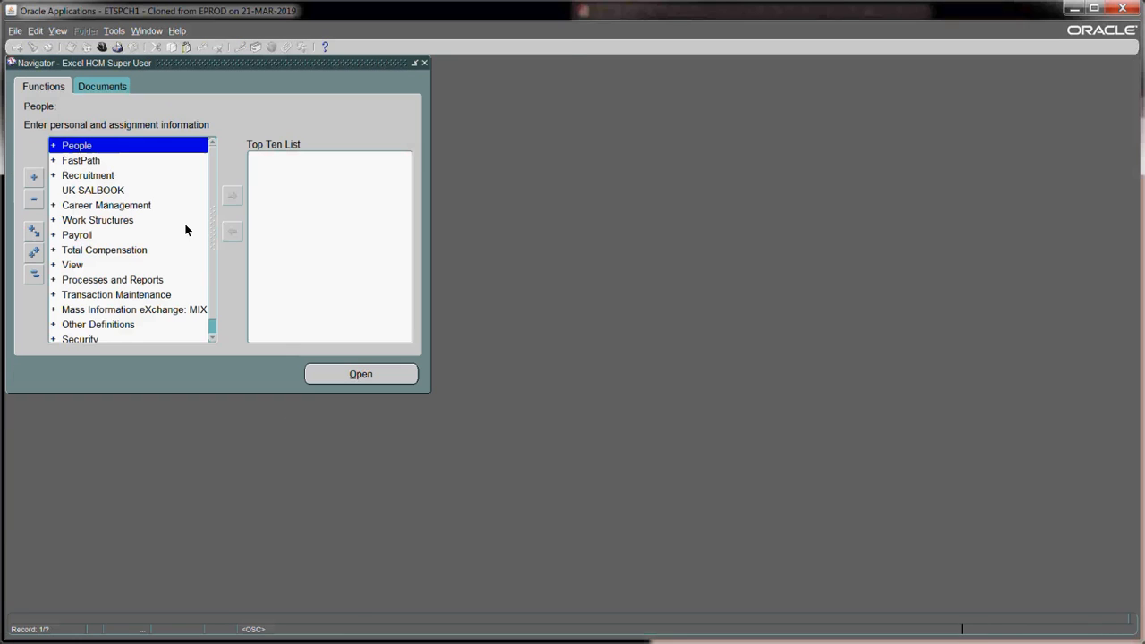
left_click(89, 340)
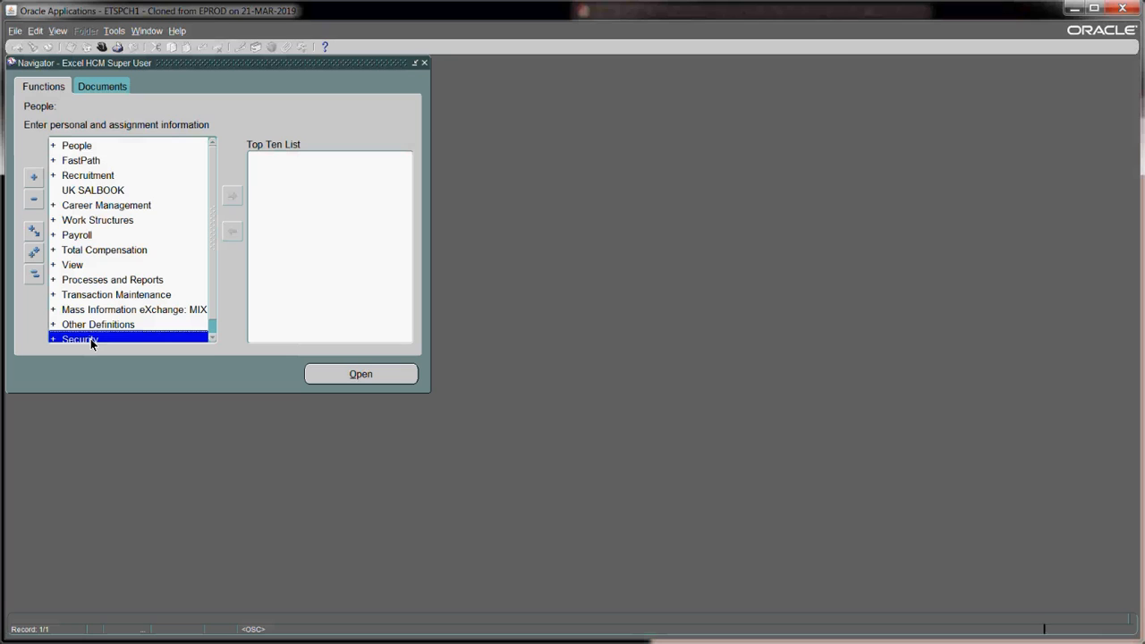
left_click(212, 338)
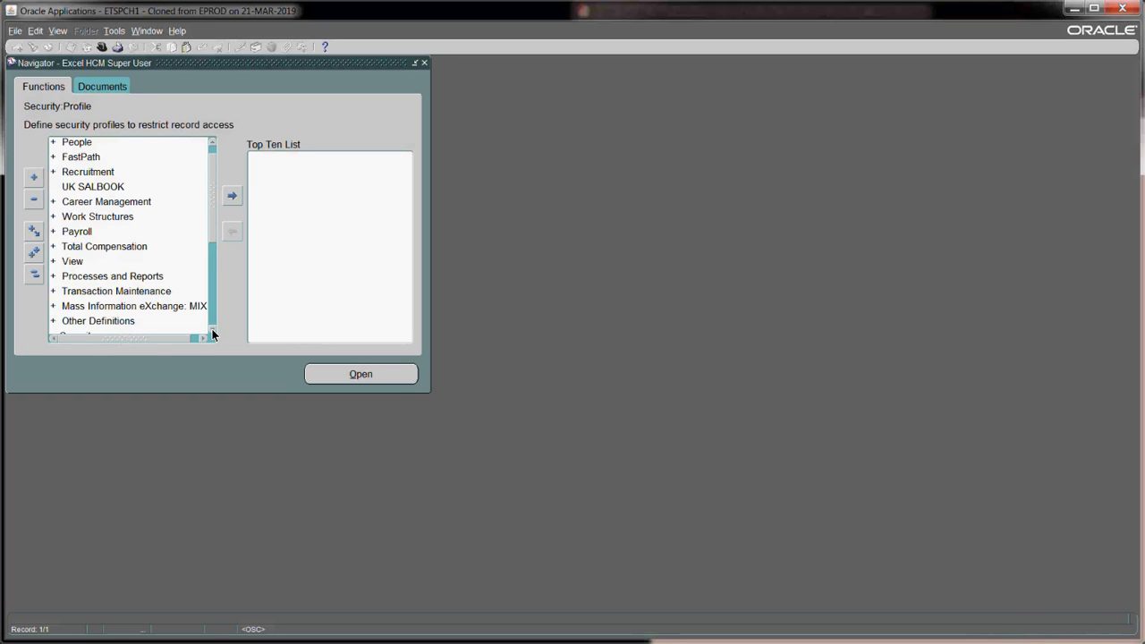
left_click(213, 331)
left_click(213, 331)
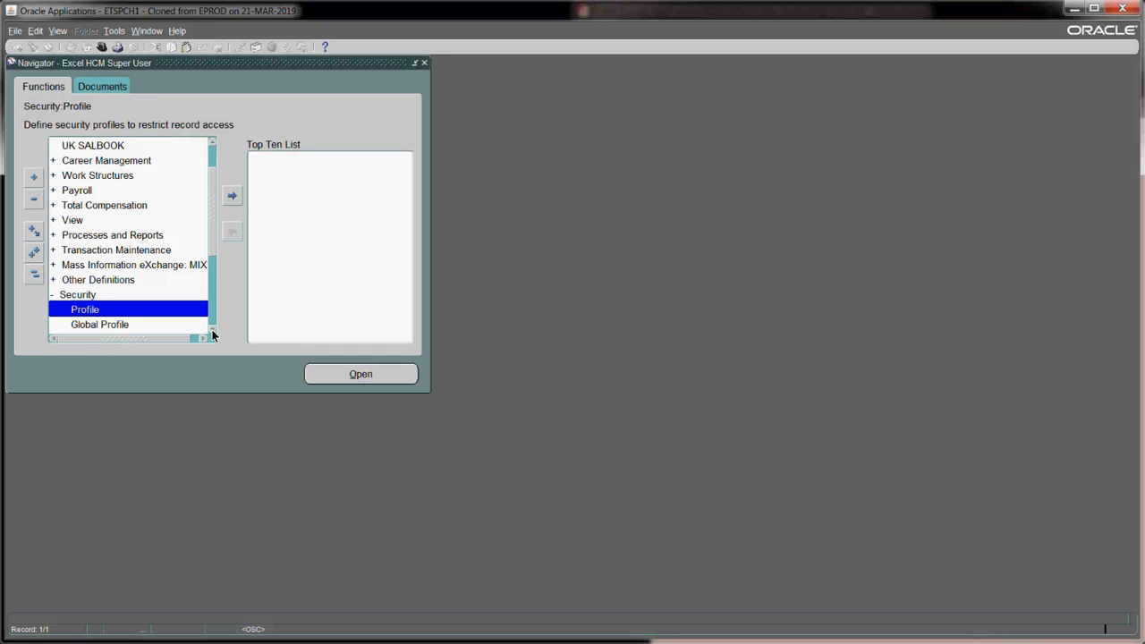
left_click(213, 331)
left_click(213, 331)
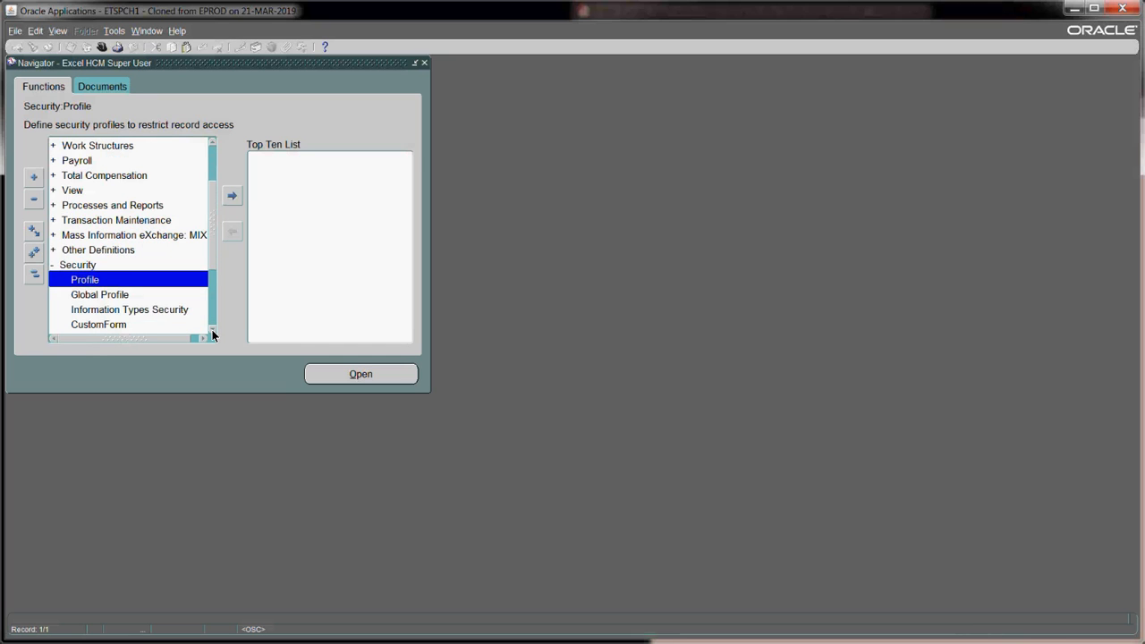
left_click(213, 331)
left_click(130, 295)
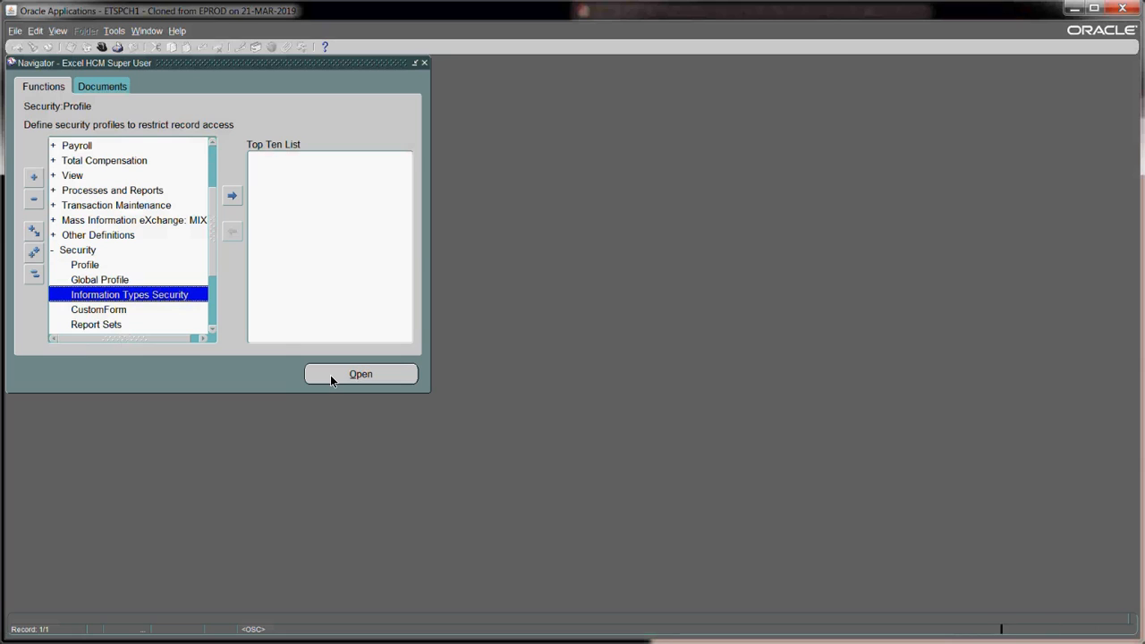
- Open Information Types Security and query the Excel% responsibility
left_click(330, 375)
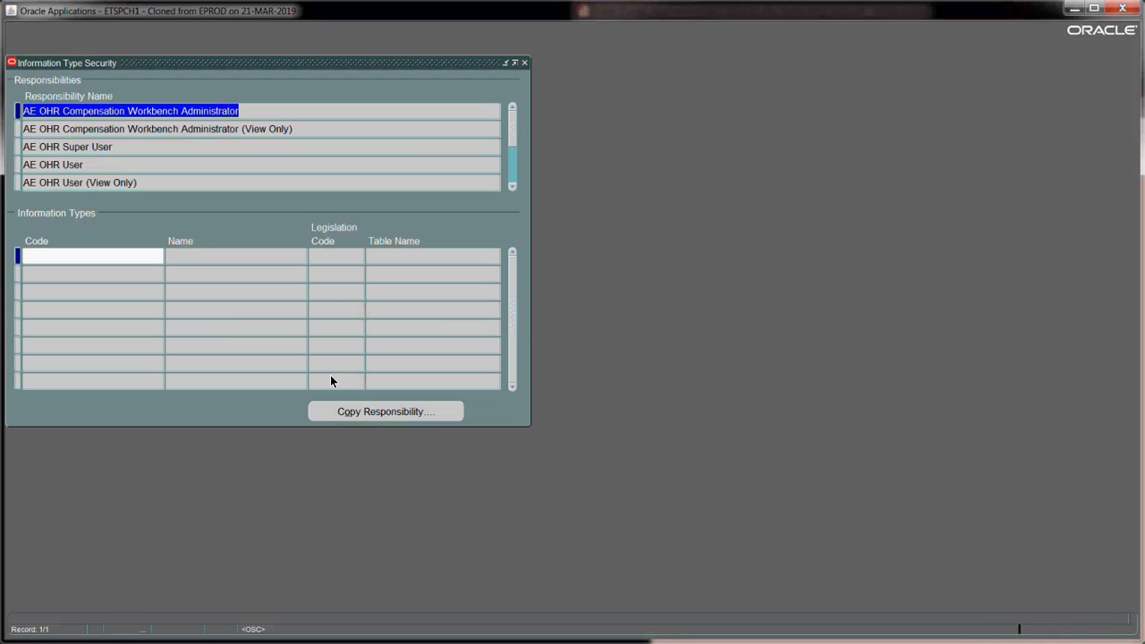
key("F11")
type("Excel%")
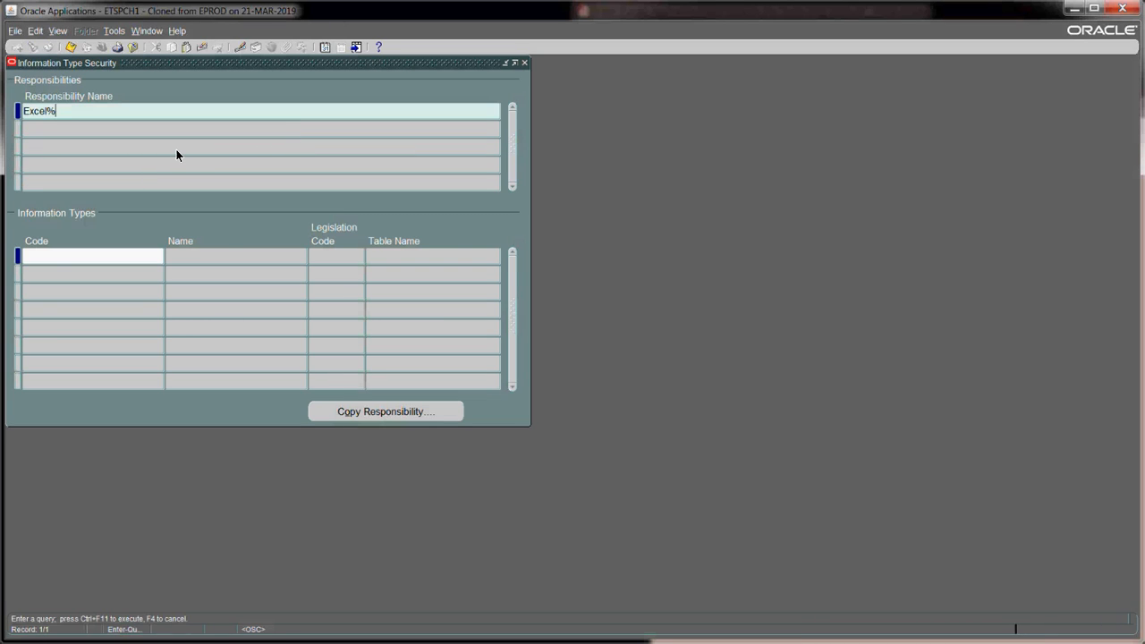
key("ctrl+F11")
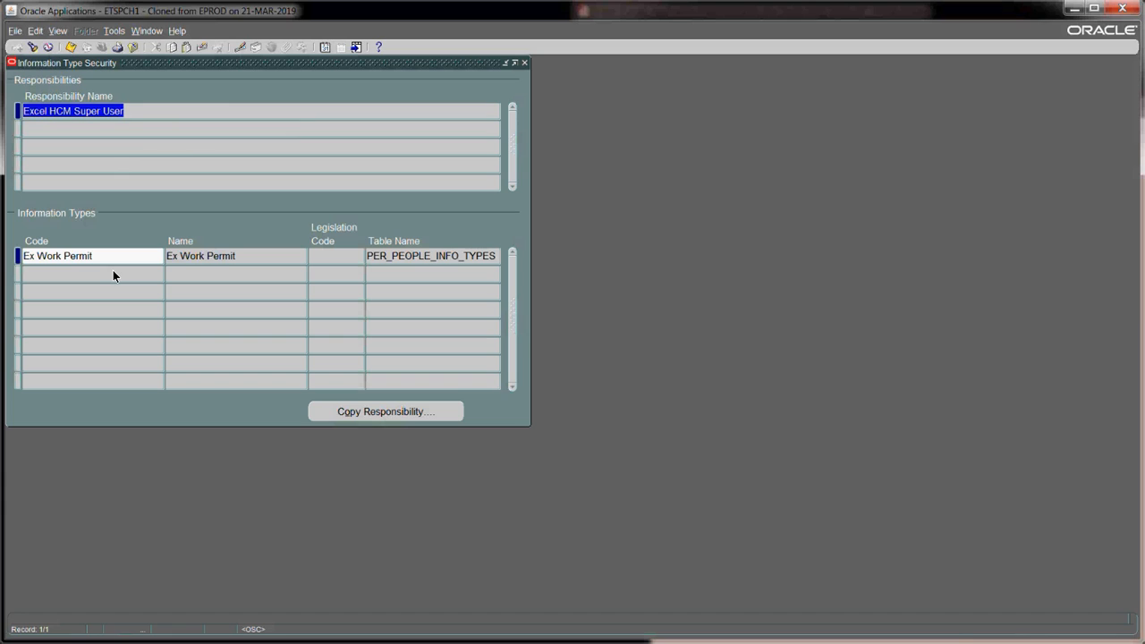
- Add Ex Passport Details as a new secured information type row and save
left_click(112, 271)
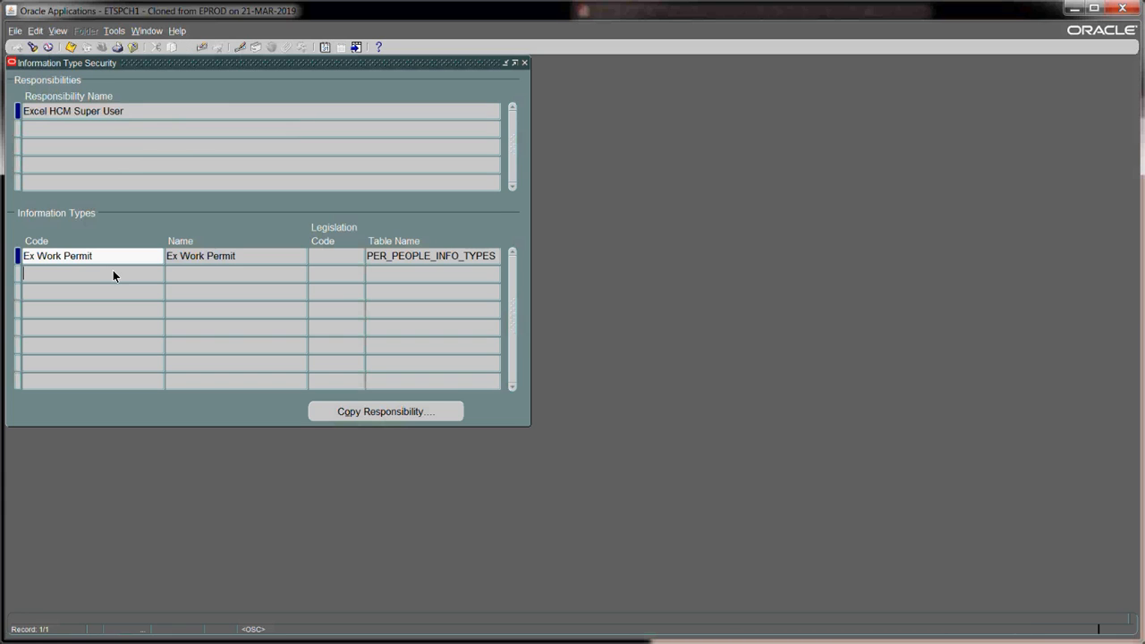
type("ex")
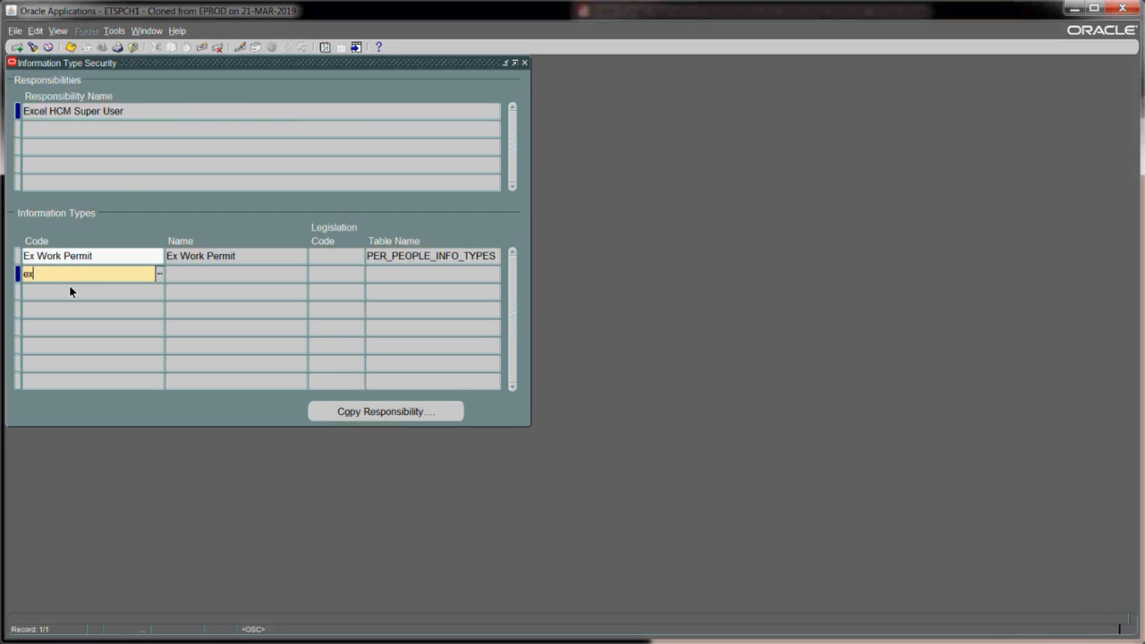
key("Tab")
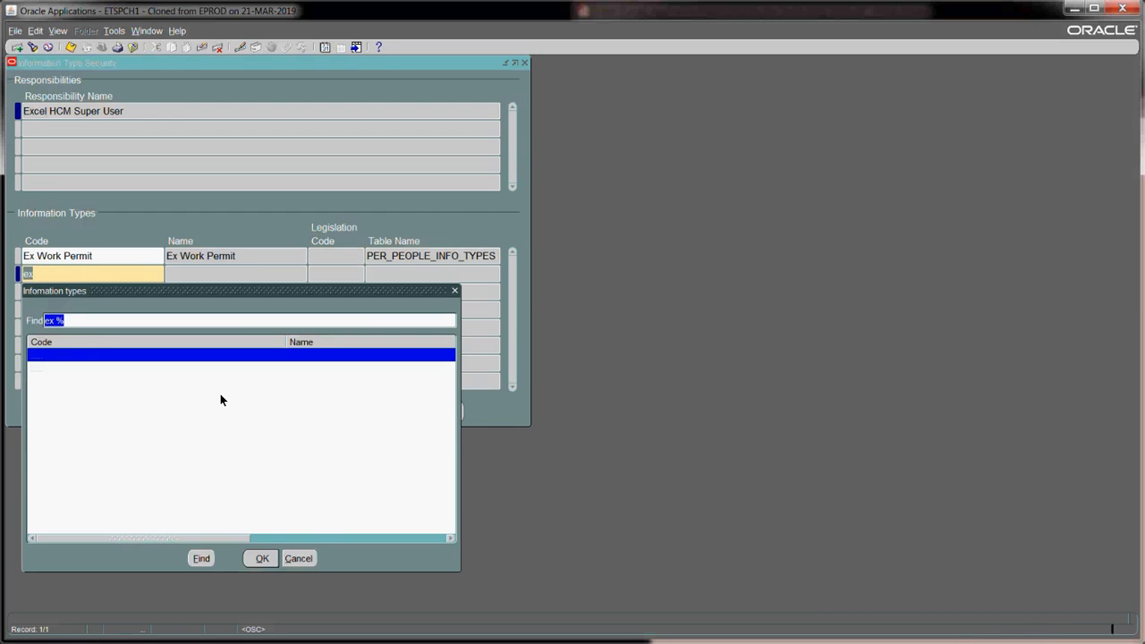
left_click(266, 557)
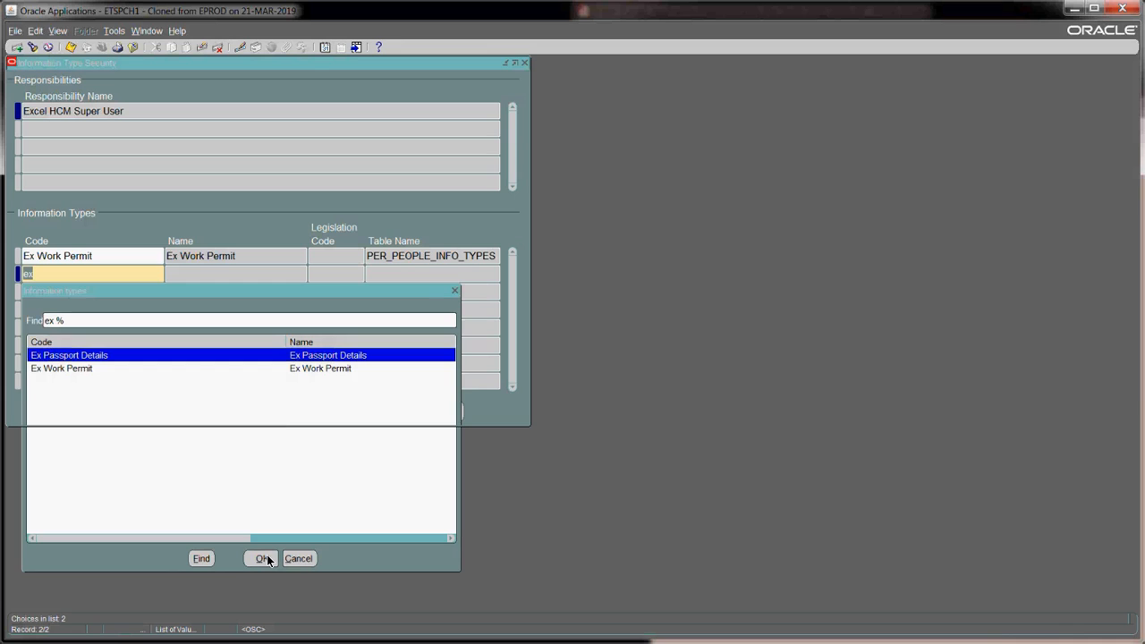
key("ctrl+s")
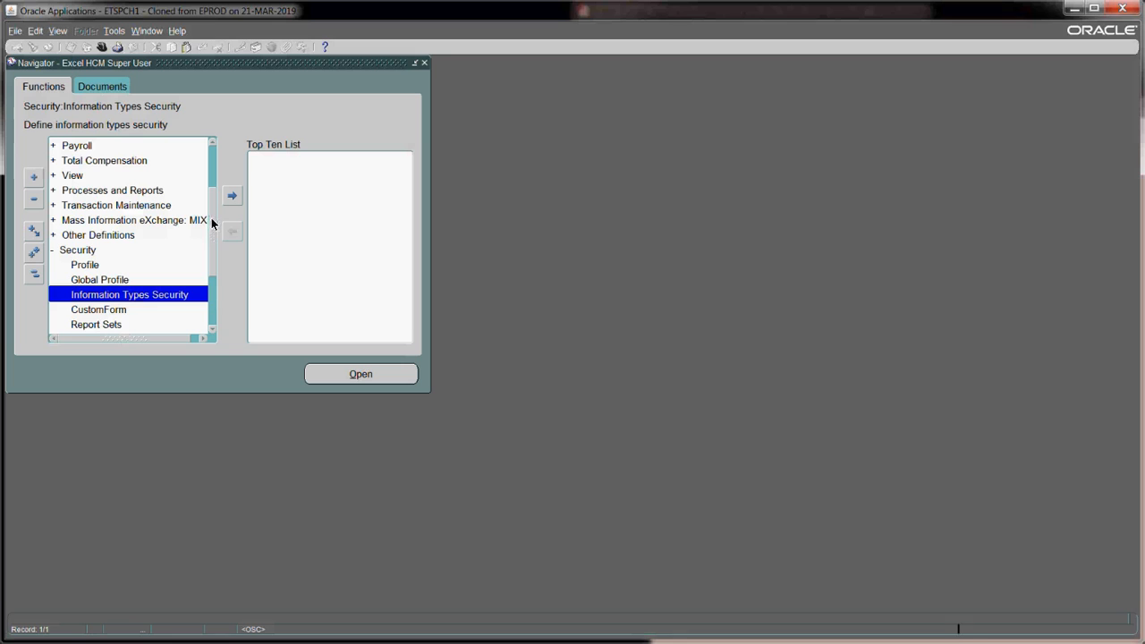
- Open People > Enter and Maintain, keeping the current effective date
scroll(208, 203, "up", 3)
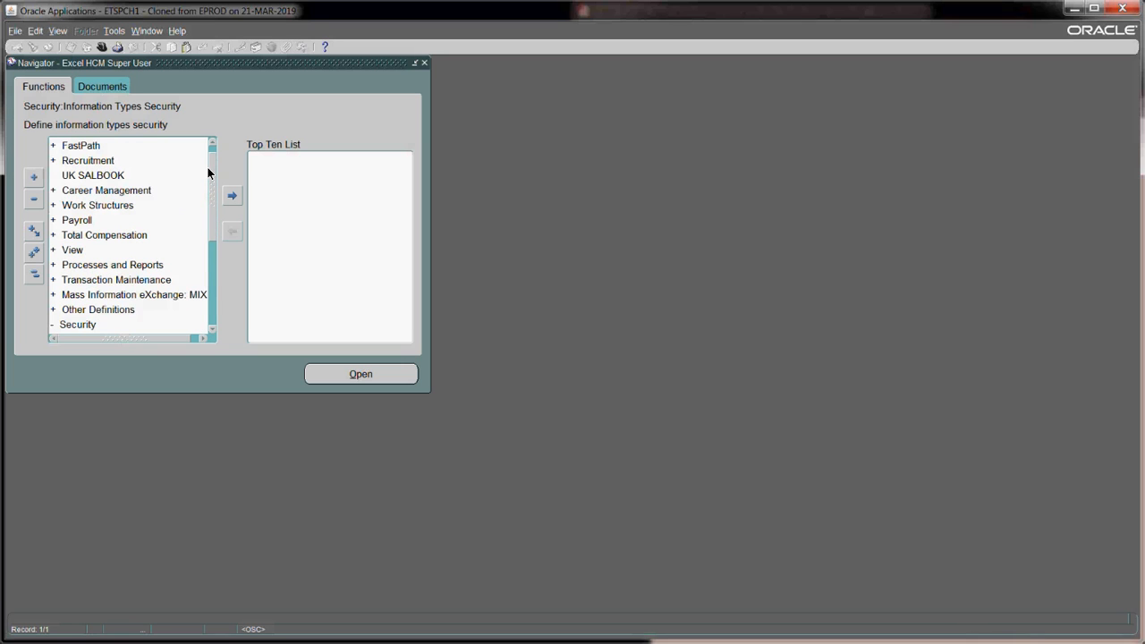
scroll(207, 173, "up", 1)
left_click(128, 147)
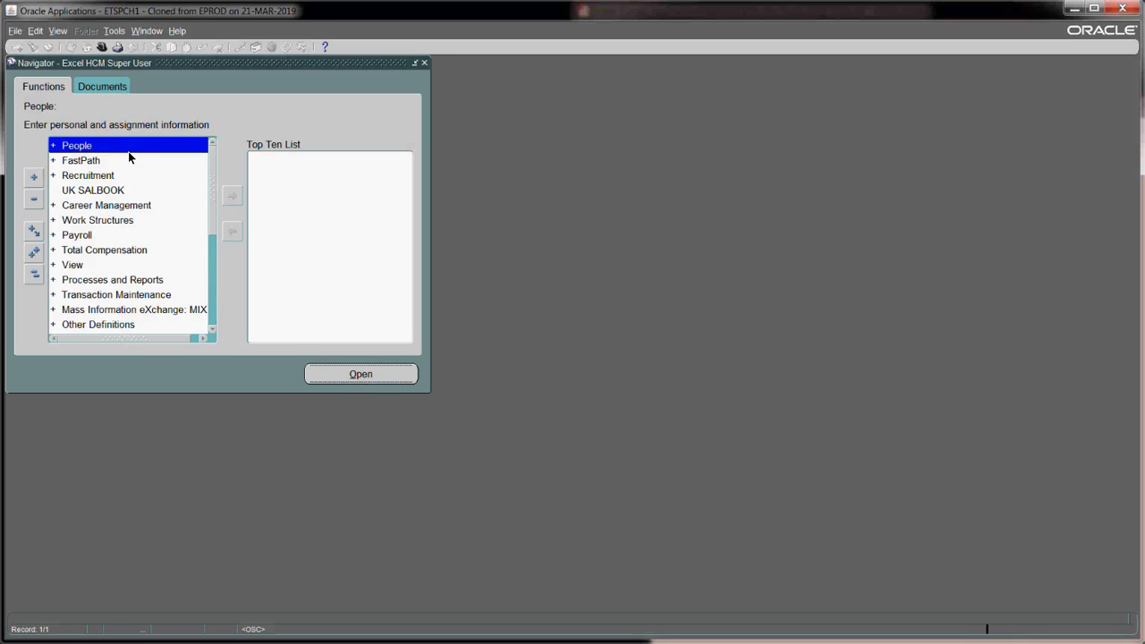
double_click(128, 151)
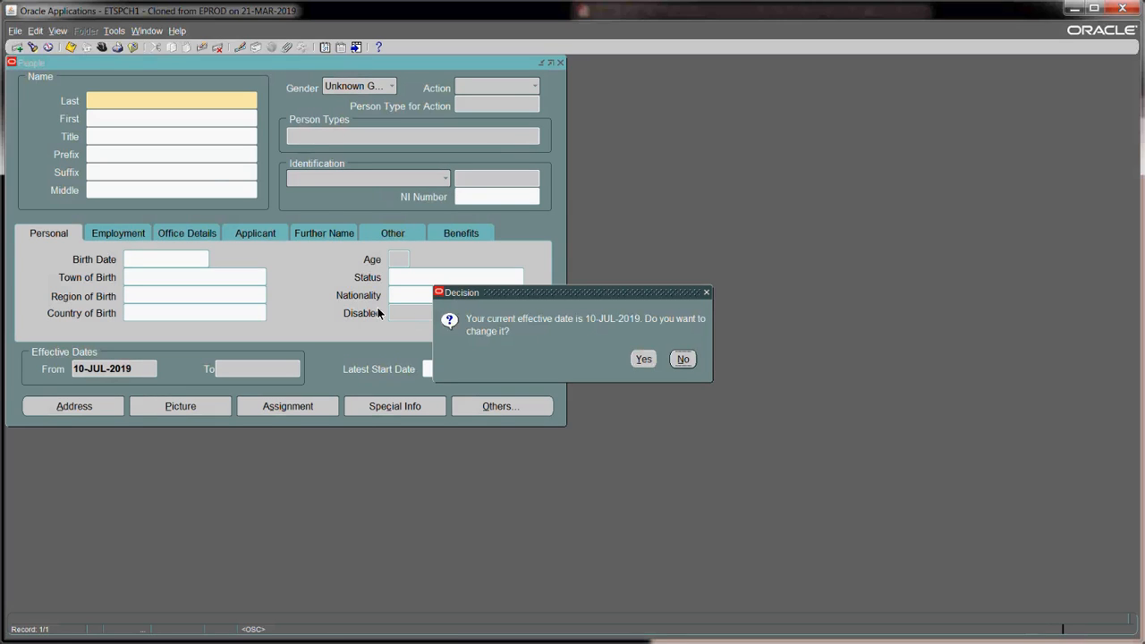
key("Return")
- Find the employee by last name, load the record, and choose Extra Information under Others
type("smith%")
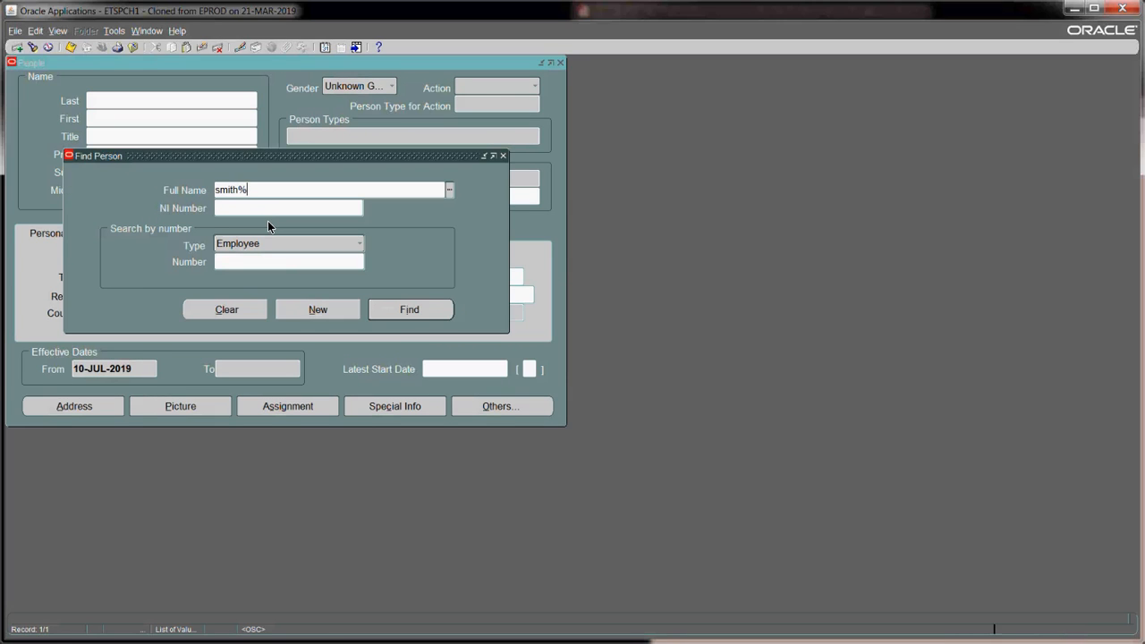
left_click(390, 315)
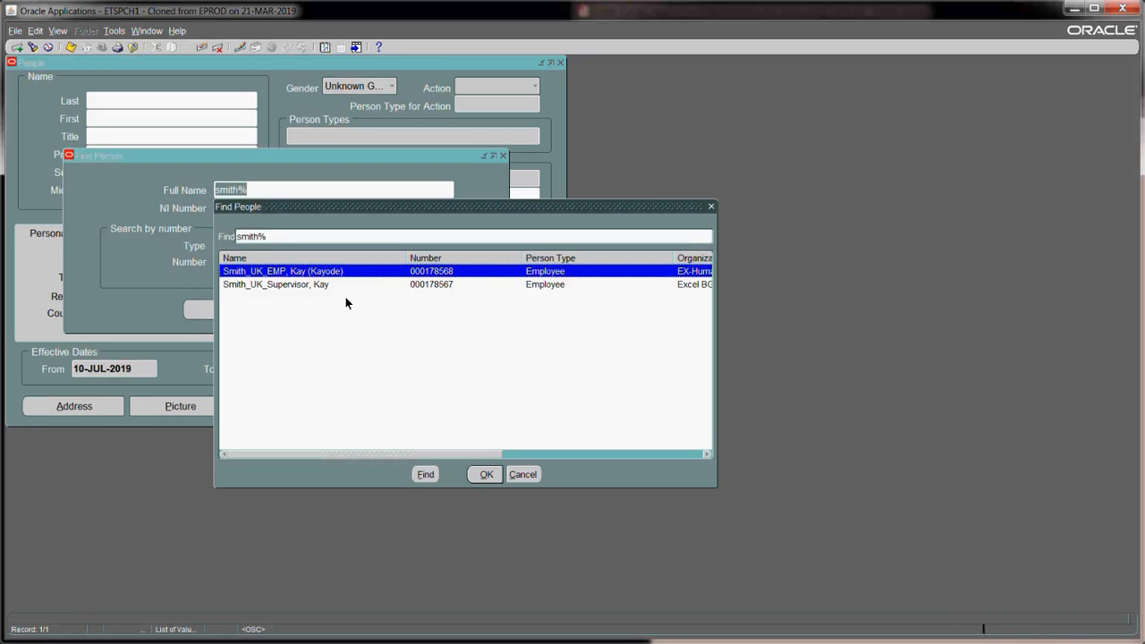
key("Return")
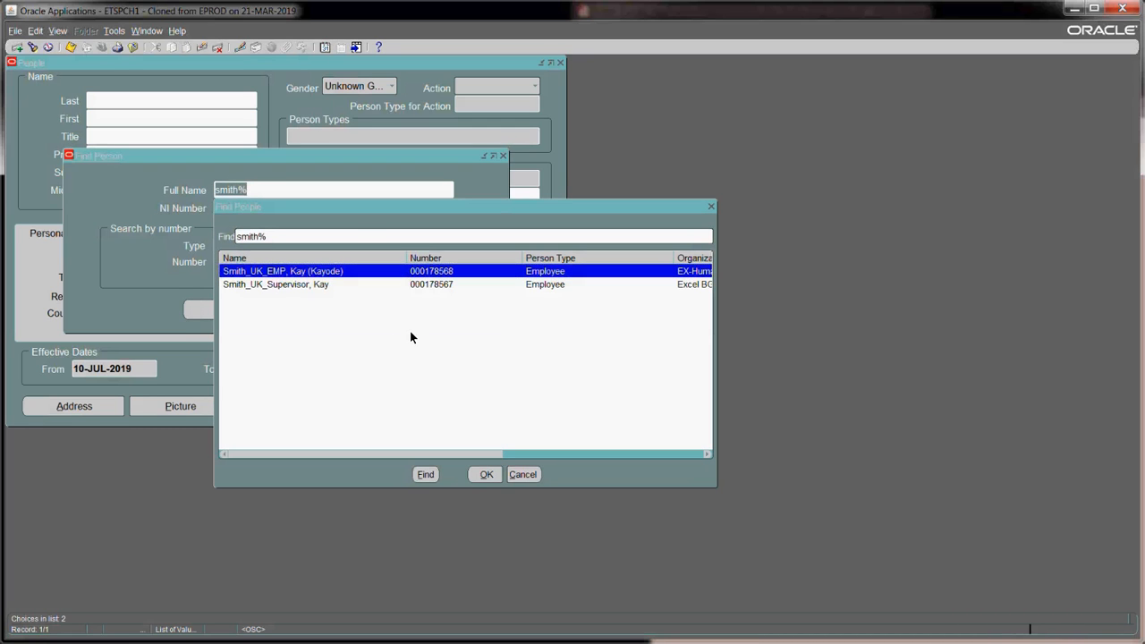
left_click(400, 313)
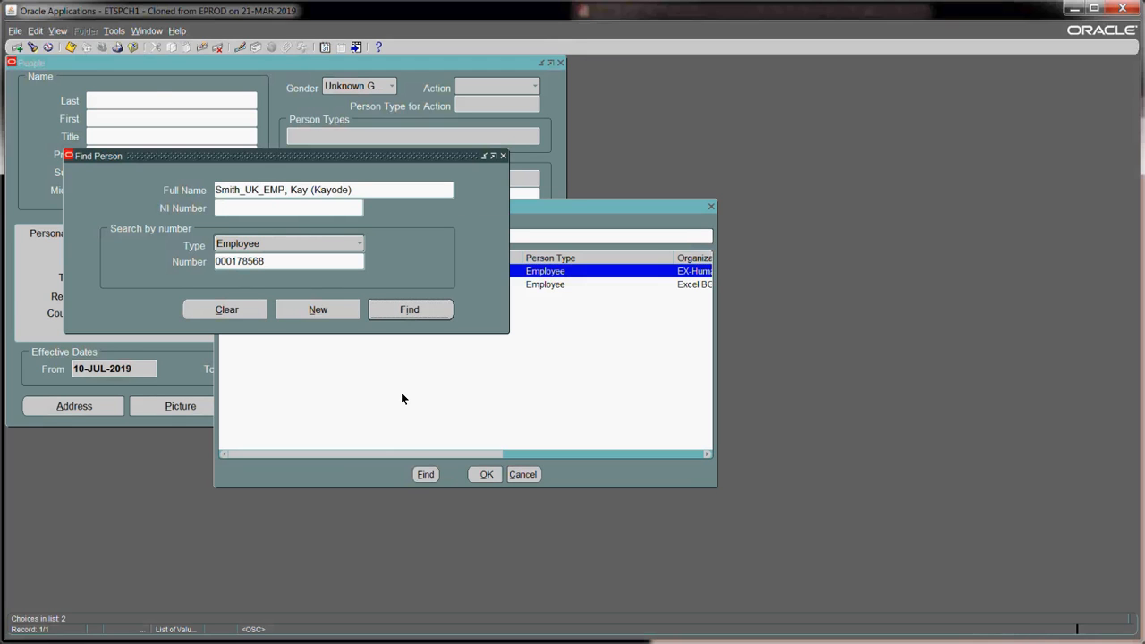
left_click(483, 406)
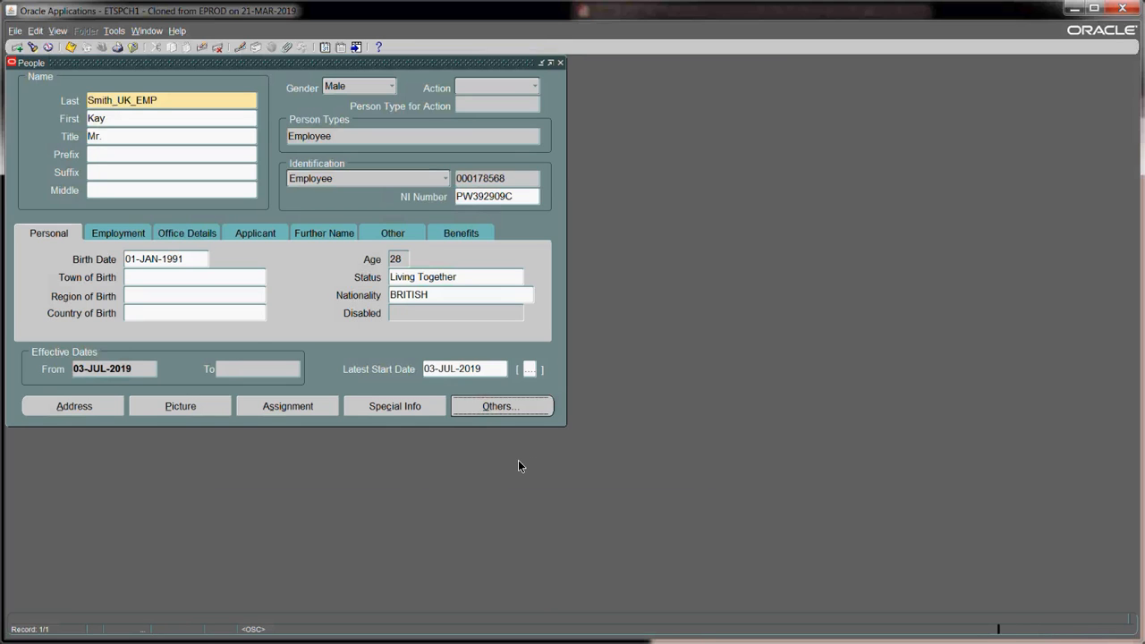
key("Return")
left_click(477, 463)
- Confirm Extra Information and open the Details flexfield for Ex Passport Details
left_click(600, 511)
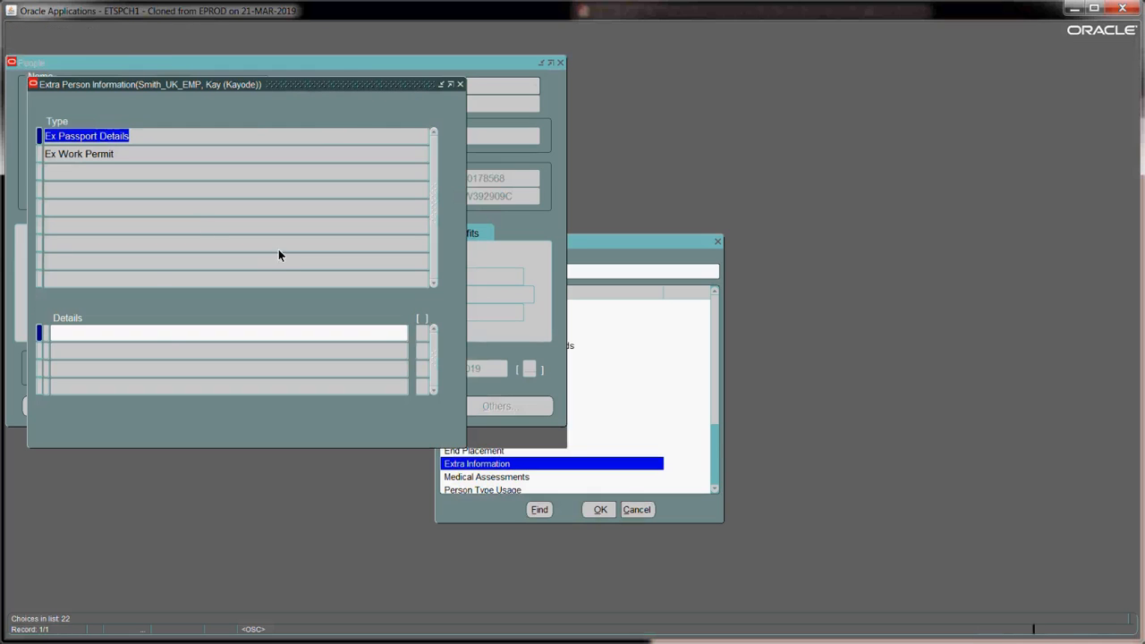
left_click(160, 333)
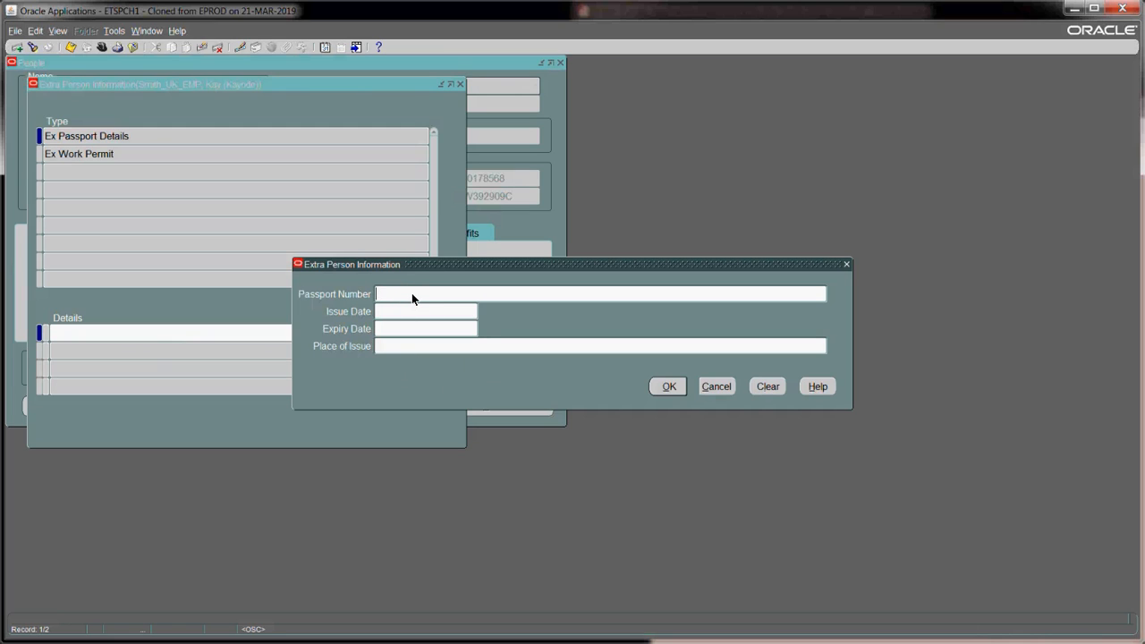
- Enter test text 'hfhfhf' and 'rtrtr' in Place of Issue, then cancel without saving
left_click(392, 350)
type("hfhfhf")
type("rtrtr")
left_click(713, 387)
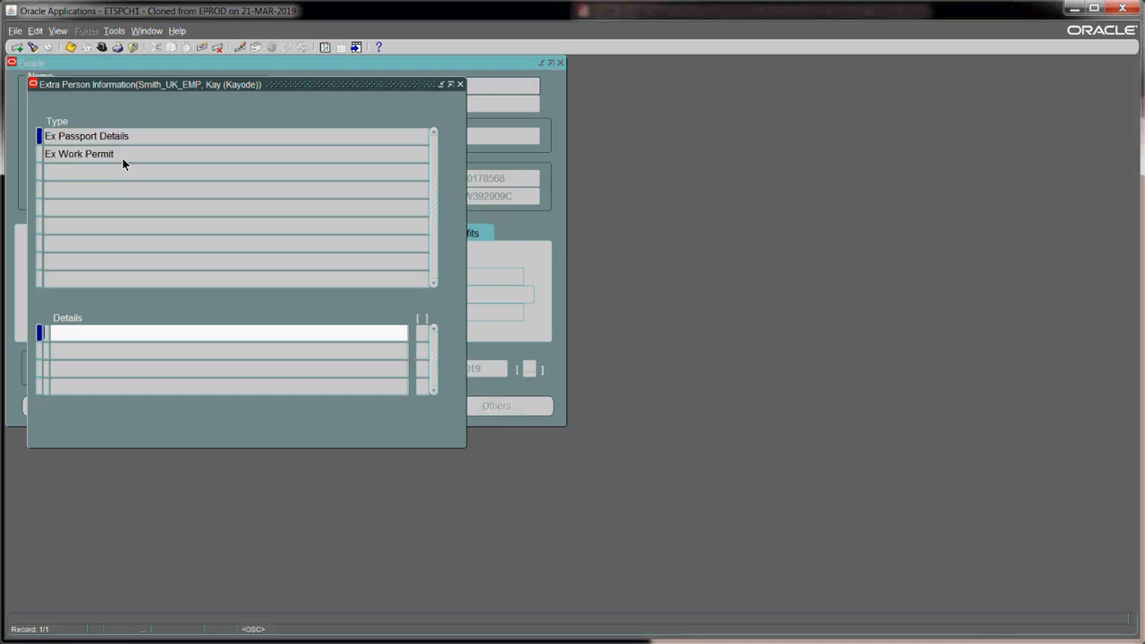
- Select the Ex Work Permit row and open its Details flexfield
left_click(121, 155)
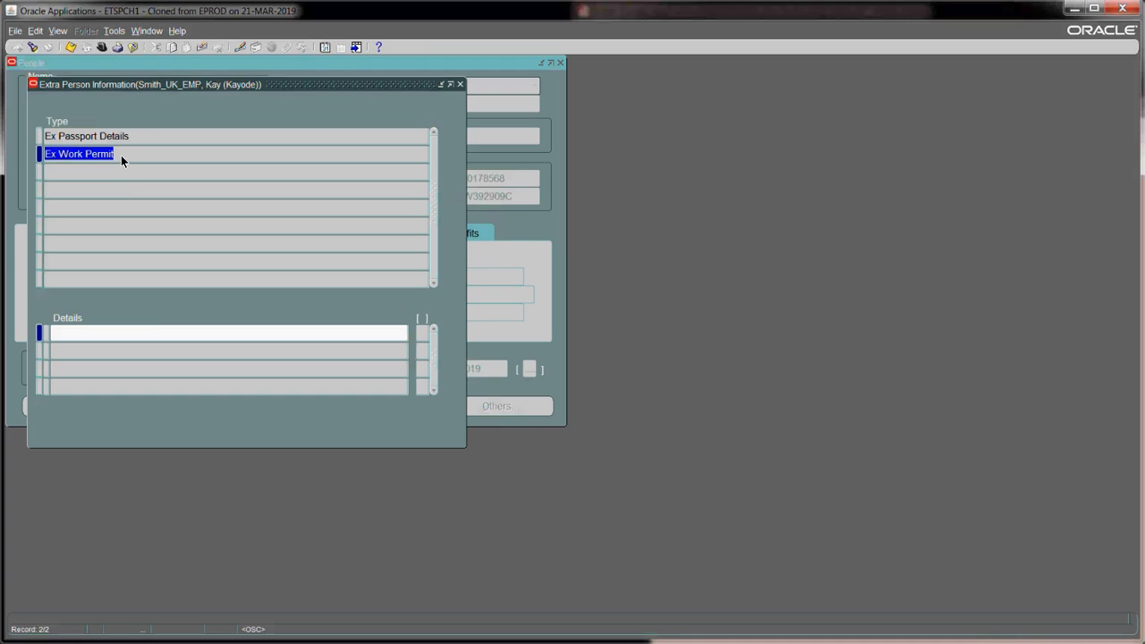
left_click(147, 329)
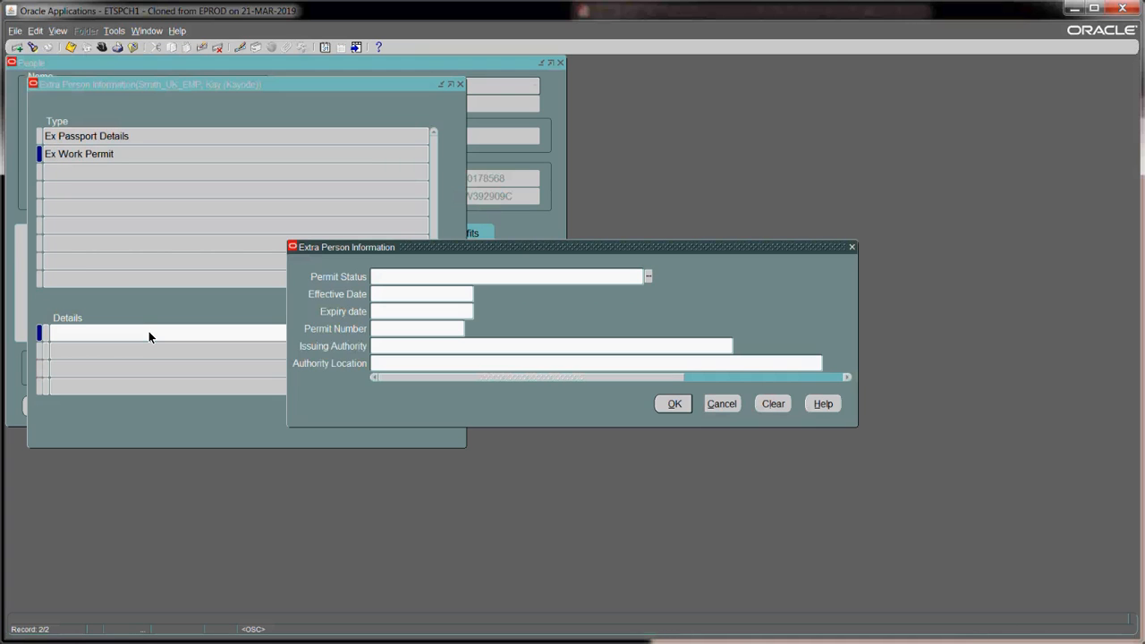